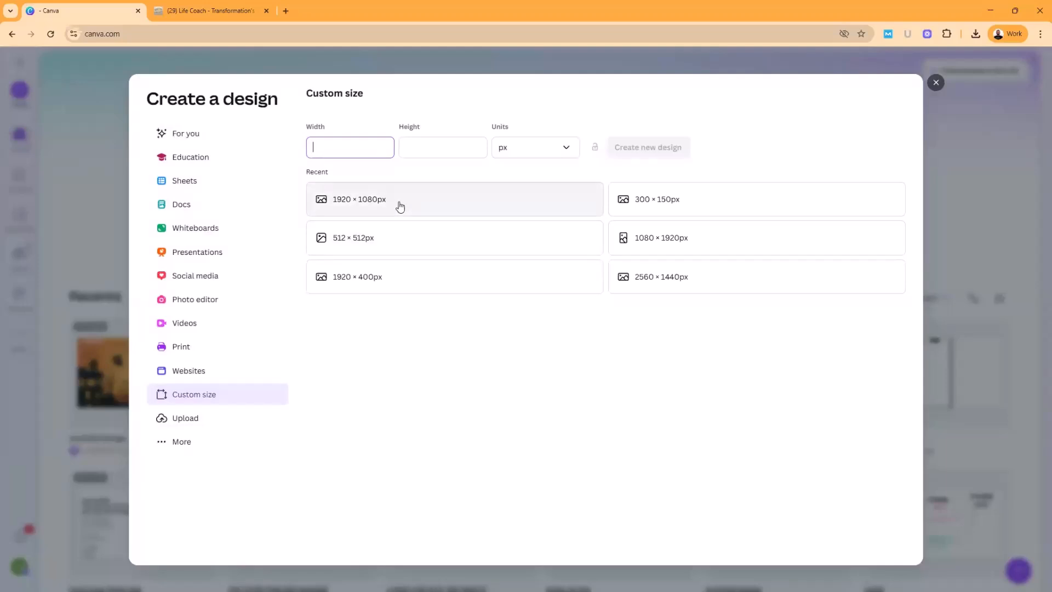
Step: Create a 1920 × 1080 px design and search its templates for halloween
left_click(401, 206)
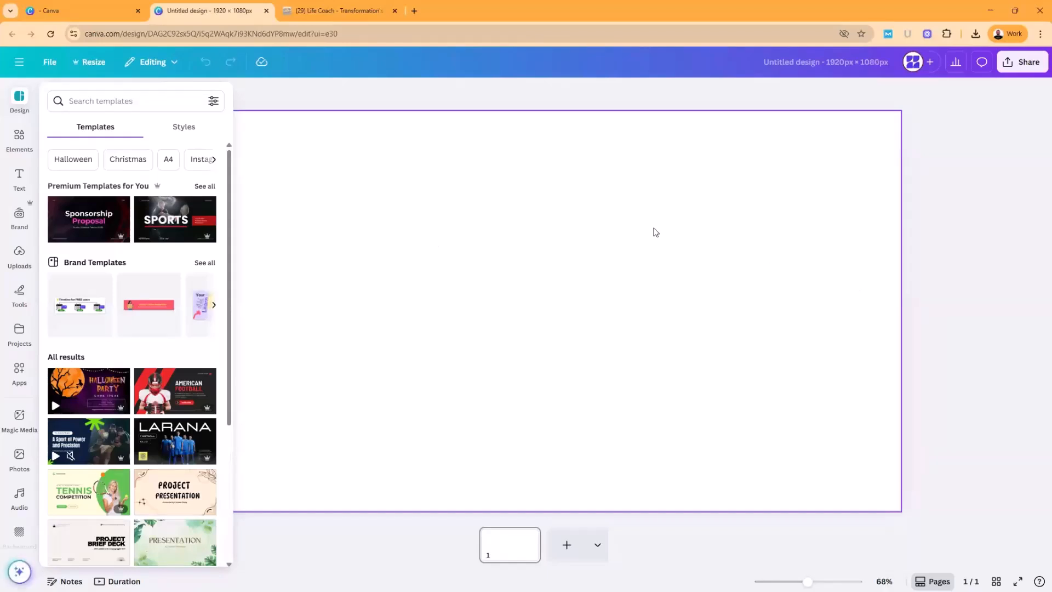
left_click(89, 100)
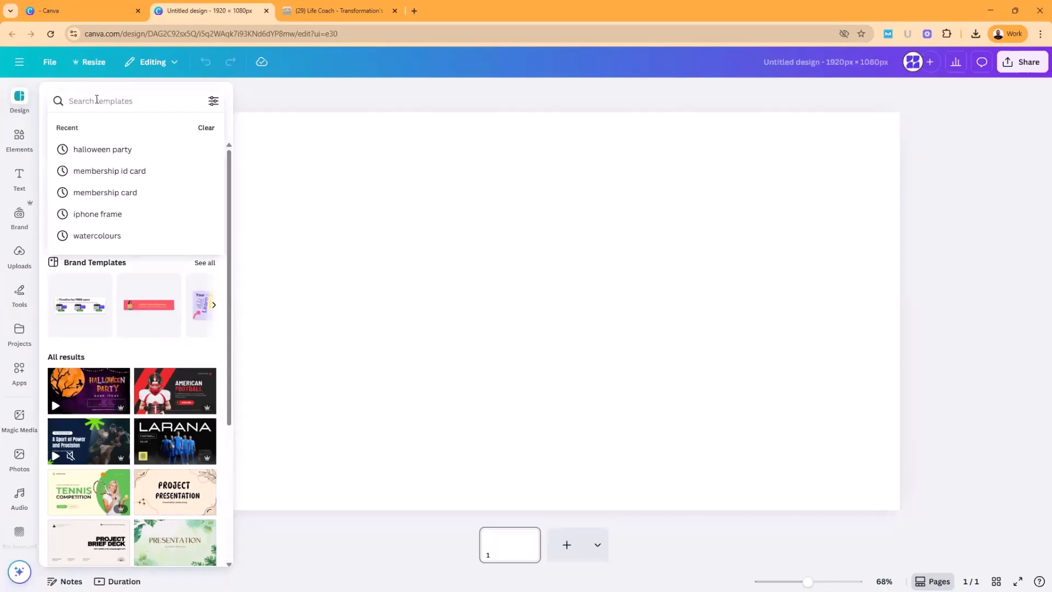
type("hall")
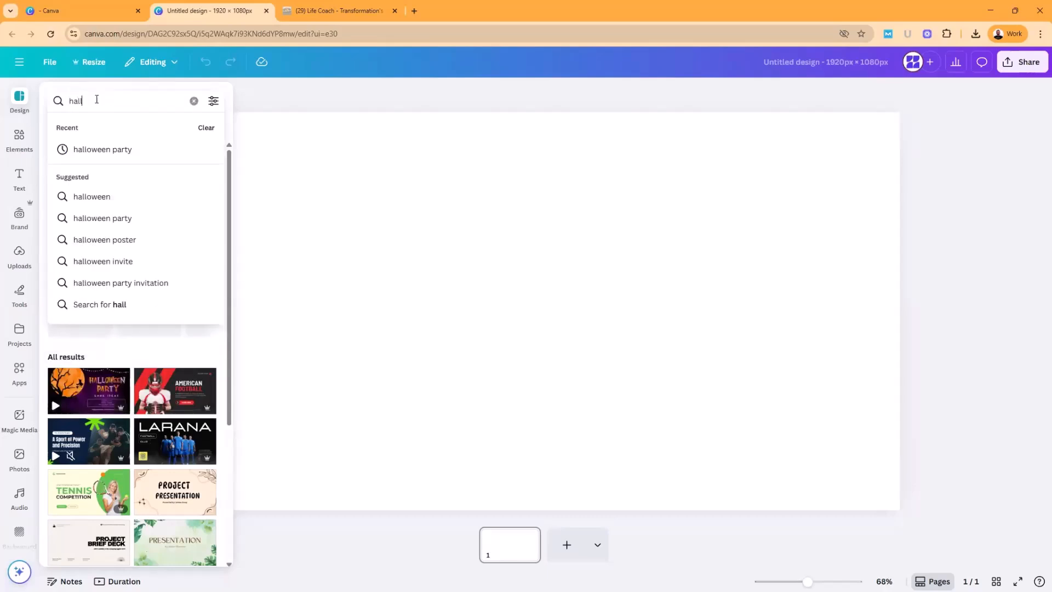
left_click(100, 198)
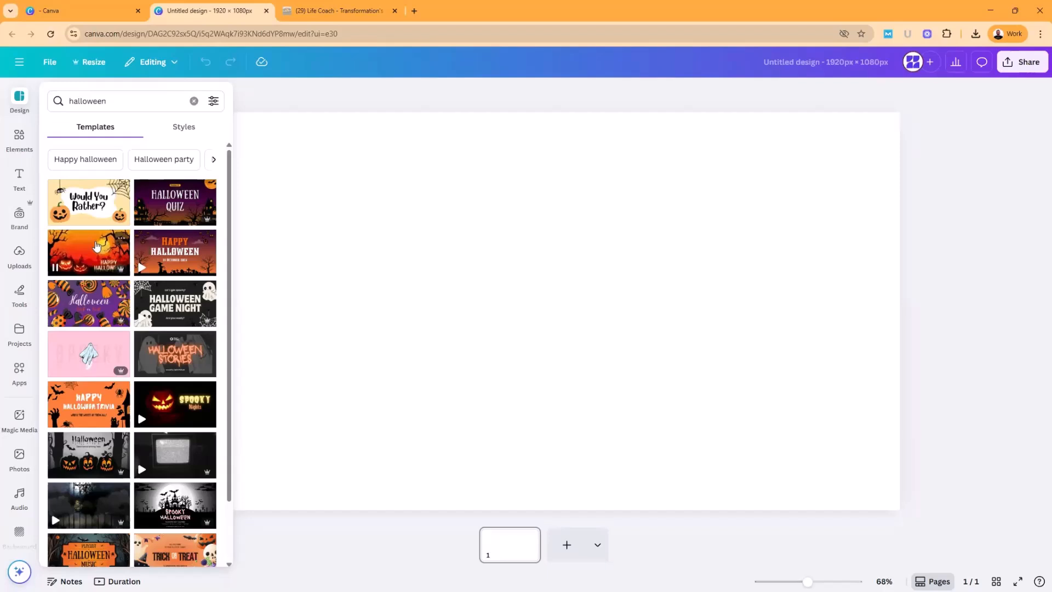
Step: Apply the orange Happy Halloween template with white ghosts, bats and spider webs to the blank page
scroll(96, 245, "down", 2)
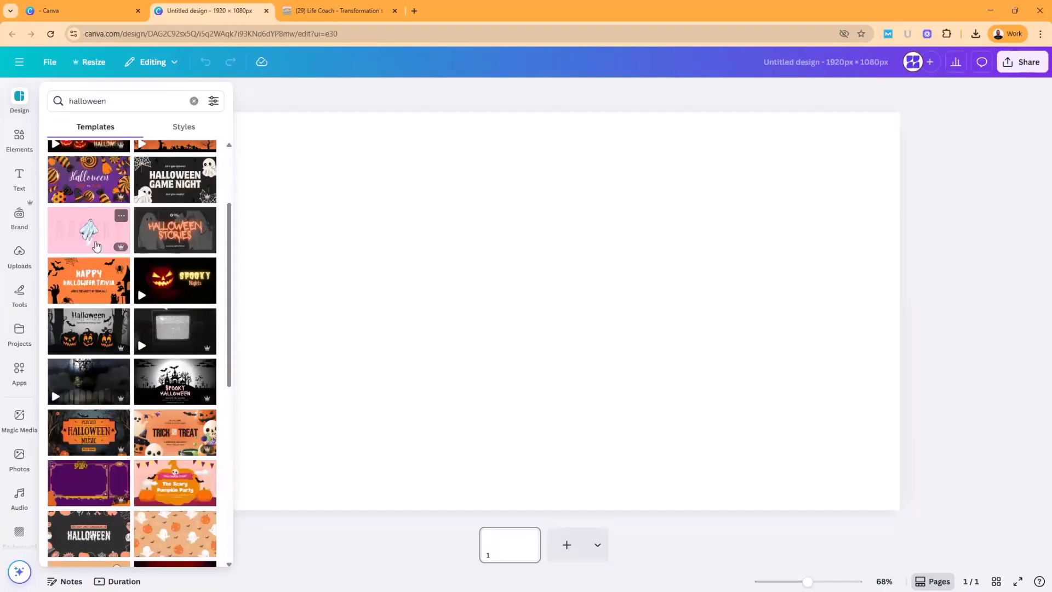
scroll(96, 244, "down", 4)
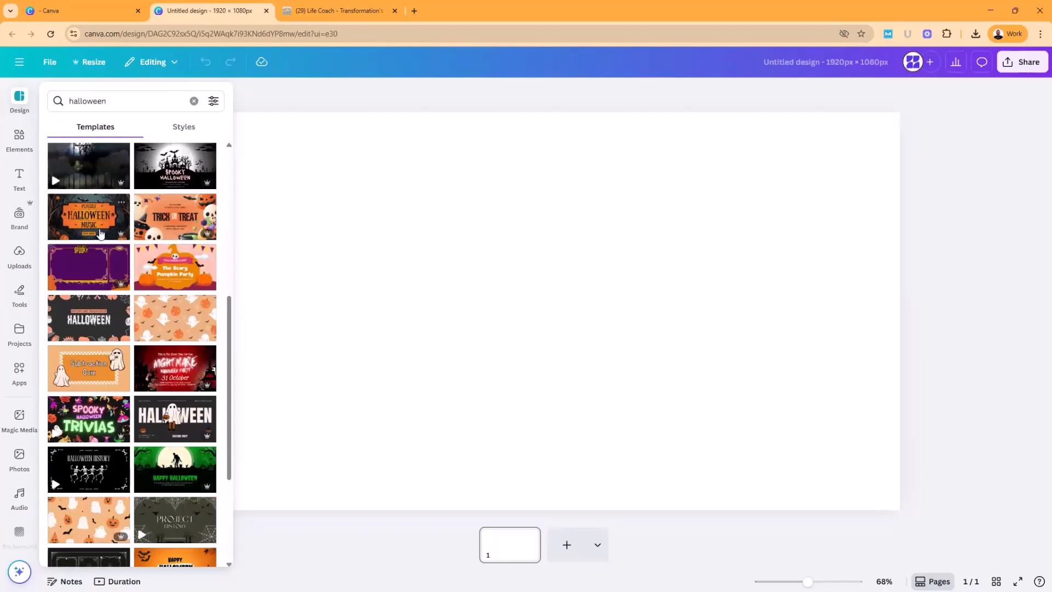
scroll(100, 233, "down", 2)
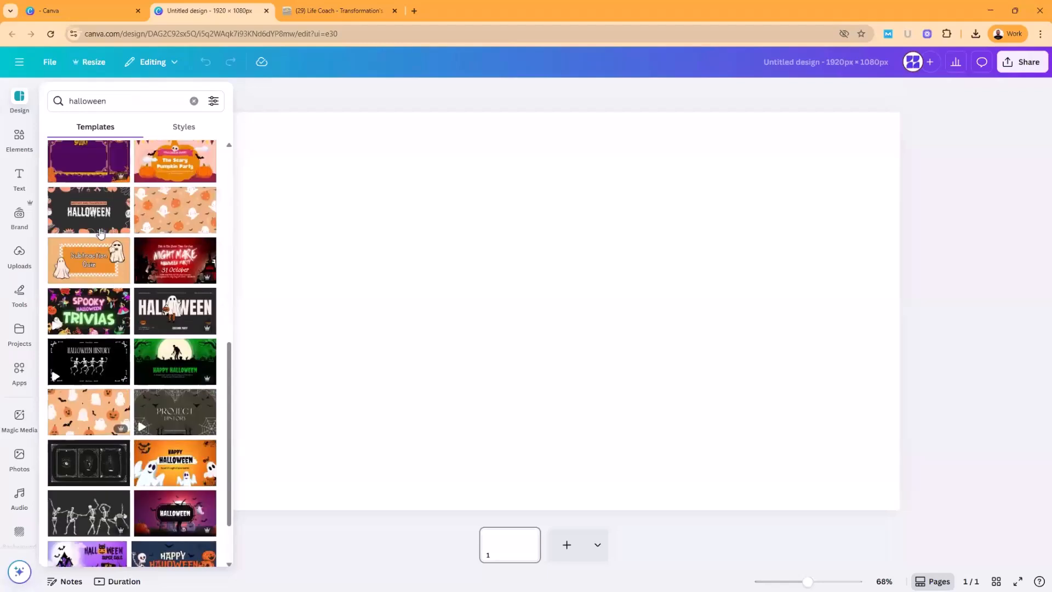
scroll(100, 233, "down", 2)
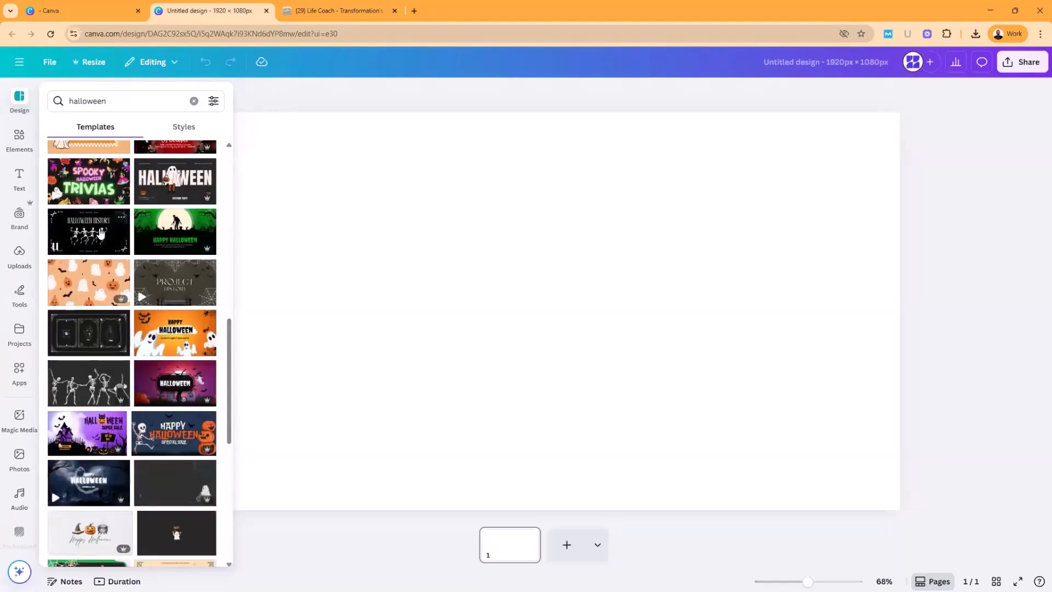
left_click(159, 331)
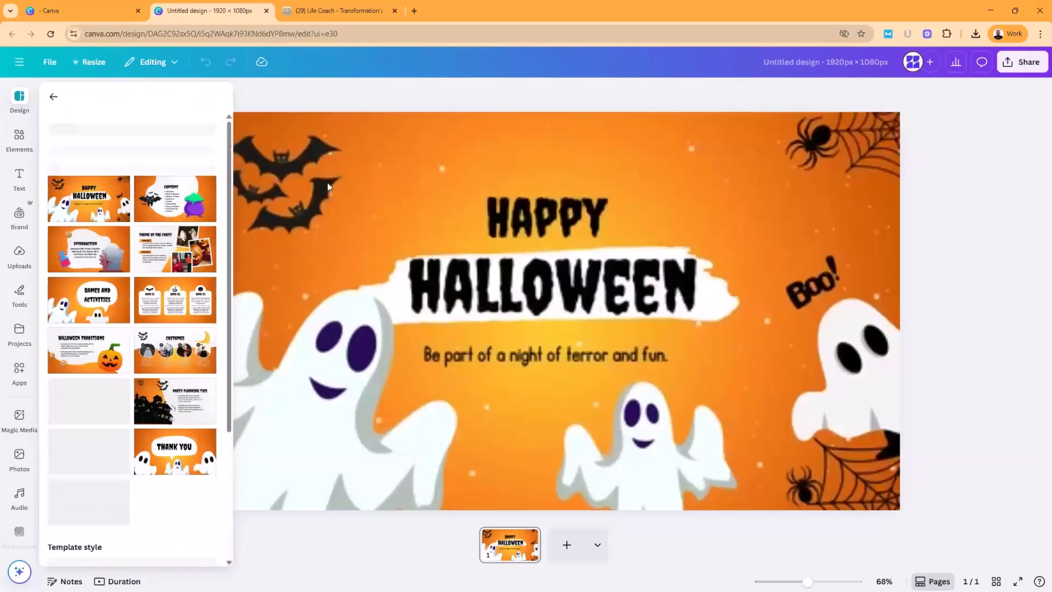
Step: Delete the HAPPY and HALLOWEEN titles, the white brush stroke behind them and the tagline from the page
left_click(327, 183)
left_click(490, 293)
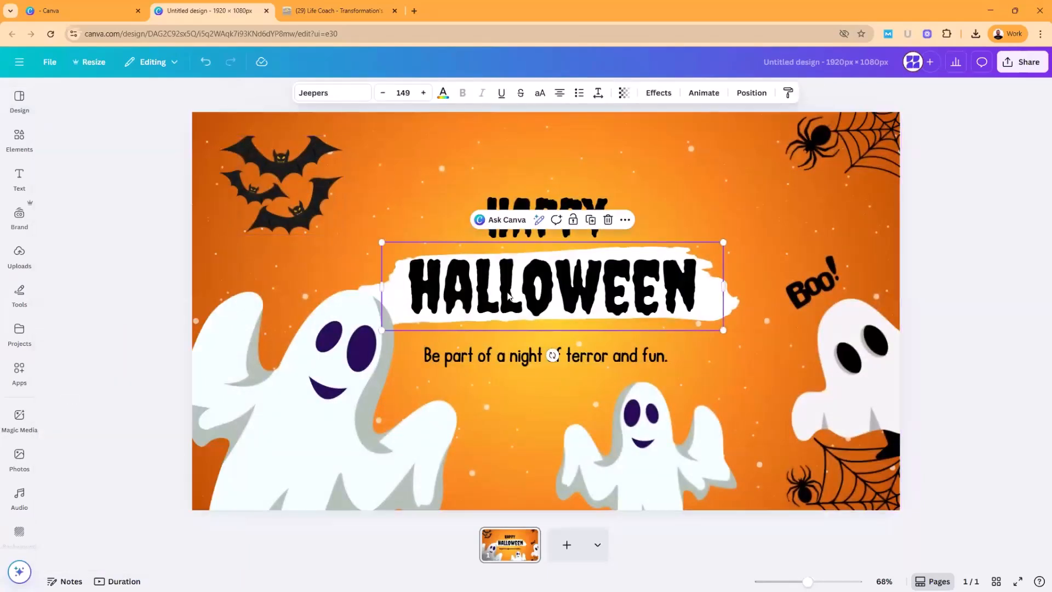
key("Delete")
left_click(508, 296)
key("Delete")
left_click(514, 225)
key("Delete")
left_click(482, 351)
left_click(515, 360)
key("Delete")
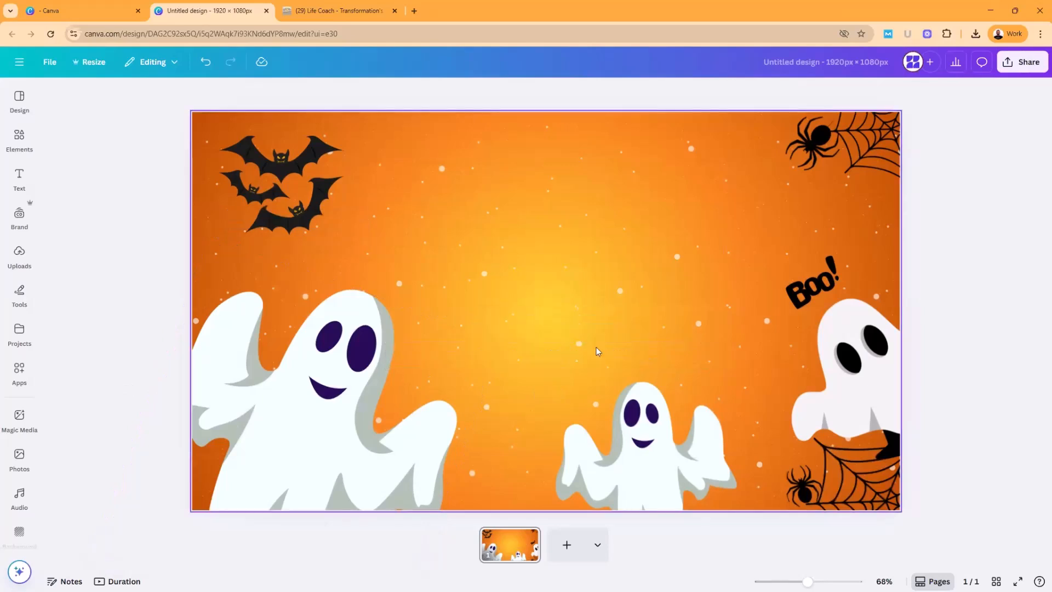
Step: Move the Boo! graphic above the ghost at the page's edge and add a smaller, tilted copy of the bats beside it
left_click(798, 289)
left_click_drag(797, 290, 835, 265)
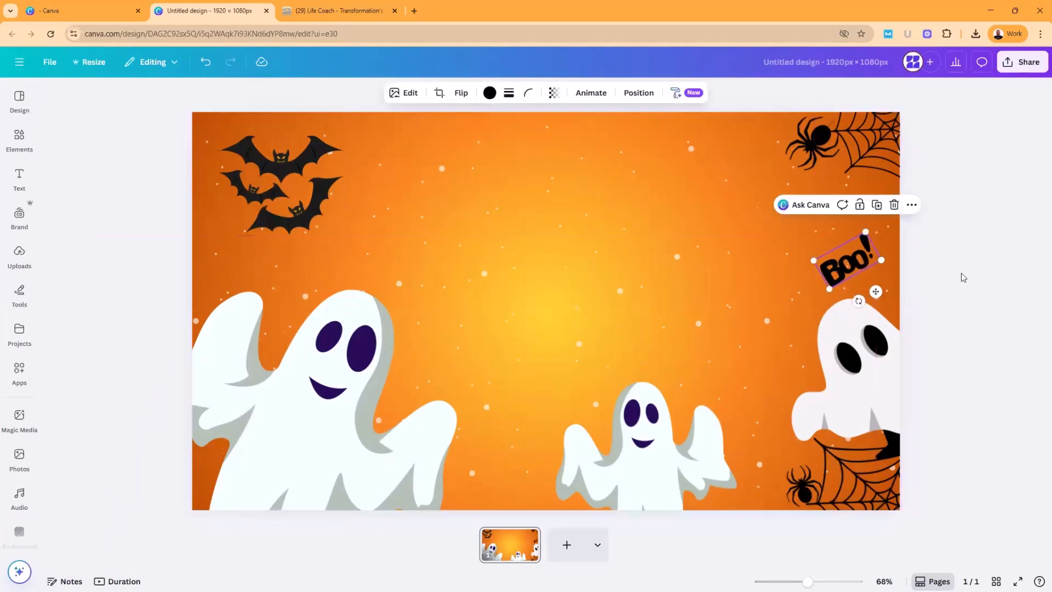
left_click(961, 271)
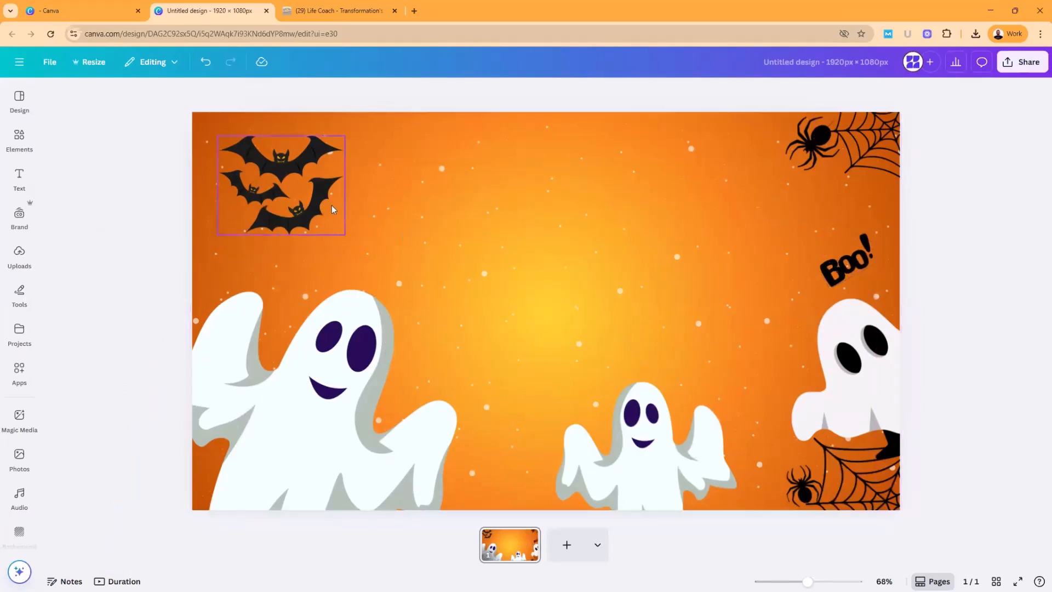
left_click_drag(311, 214, 761, 257)
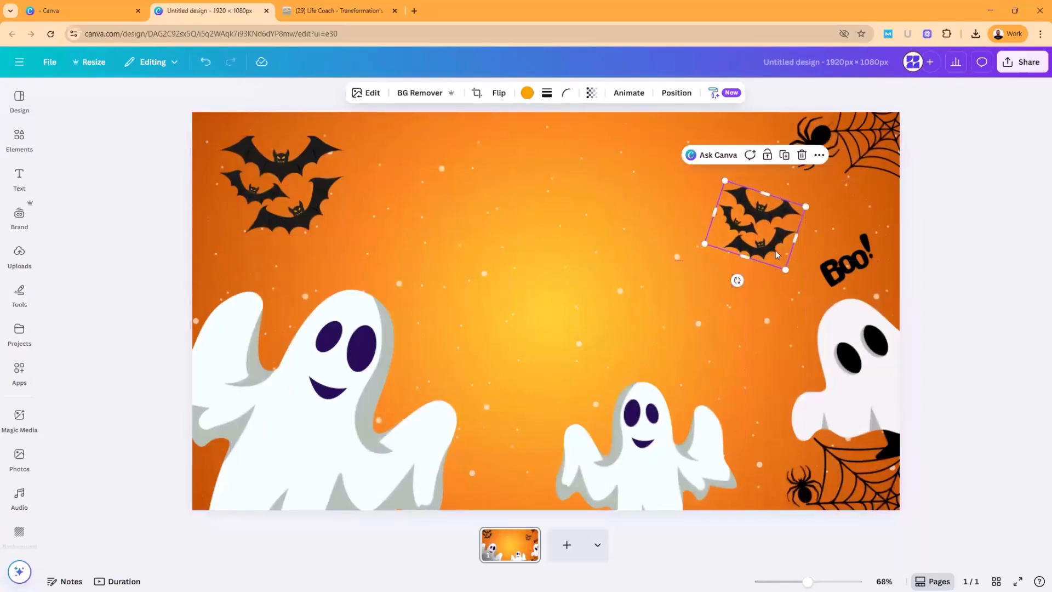
left_click(996, 264)
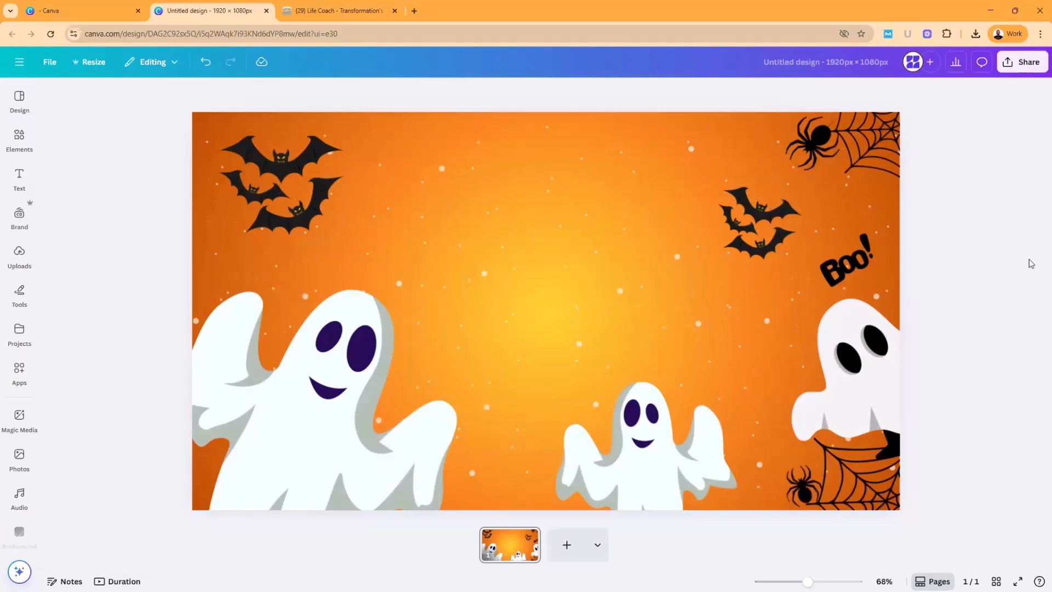
Step: Download the Halloween background as a JPG at 1,920 × 1,080 px and open the downloaded file
left_click(1010, 71)
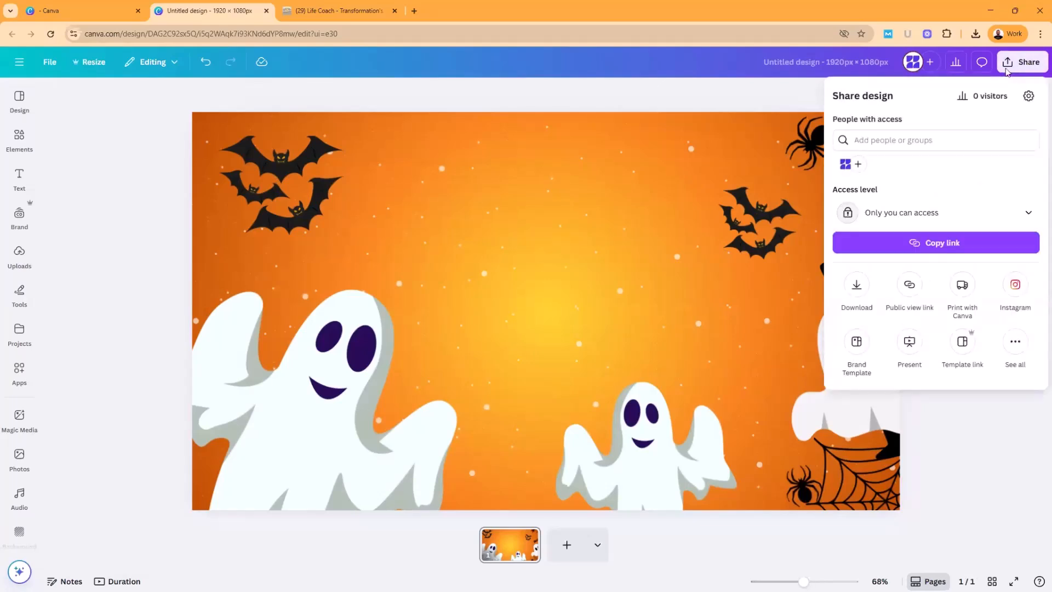
left_click(857, 285)
left_click(931, 138)
left_click(863, 170)
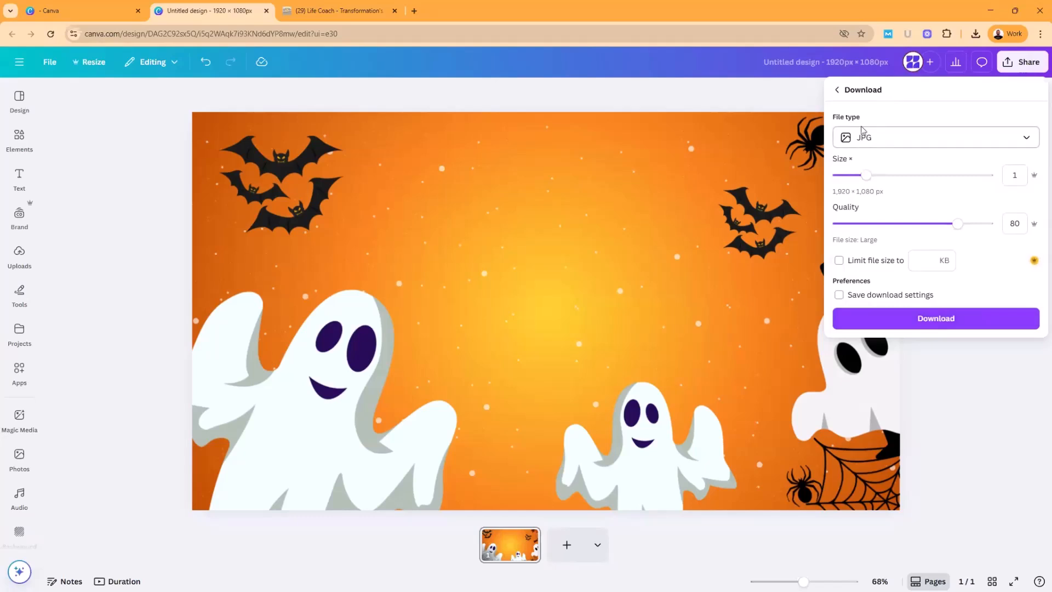
left_click(925, 321)
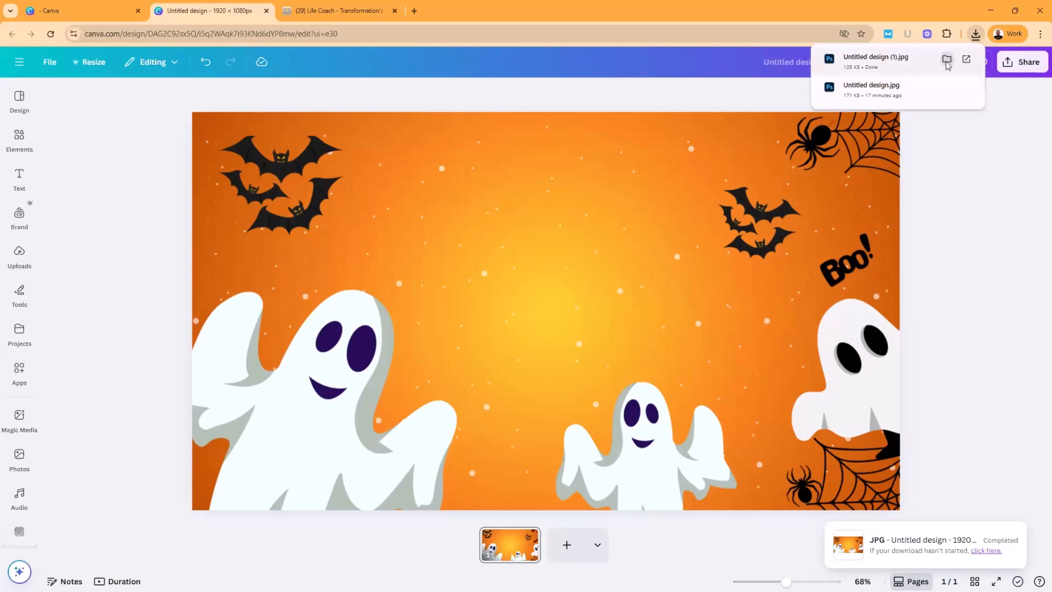
left_click(964, 59)
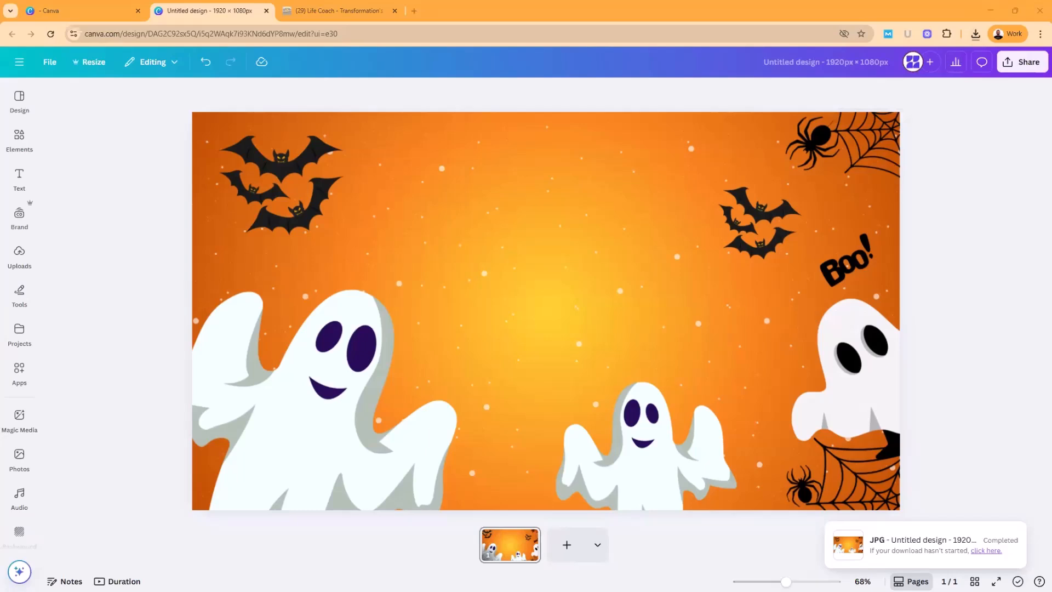
Step: Switch to the Life Coach site in Zenler and open its admin dashboard
left_click(366, 12)
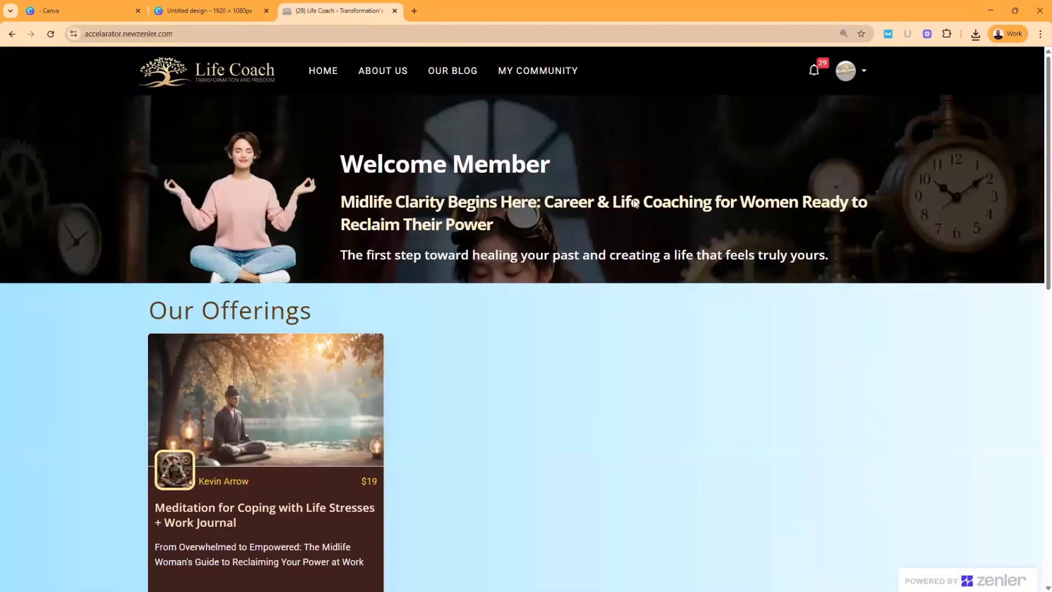
left_click(865, 76)
left_click(754, 165)
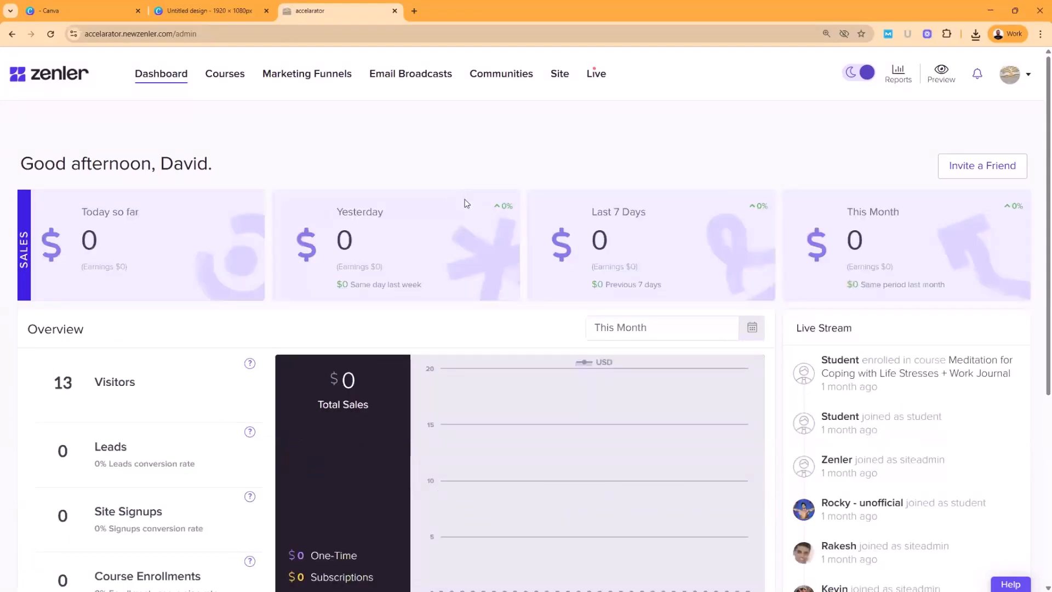
Step: Start a new marketing funnel of the preselected lead magnet type and proceed to its settings
left_click(330, 76)
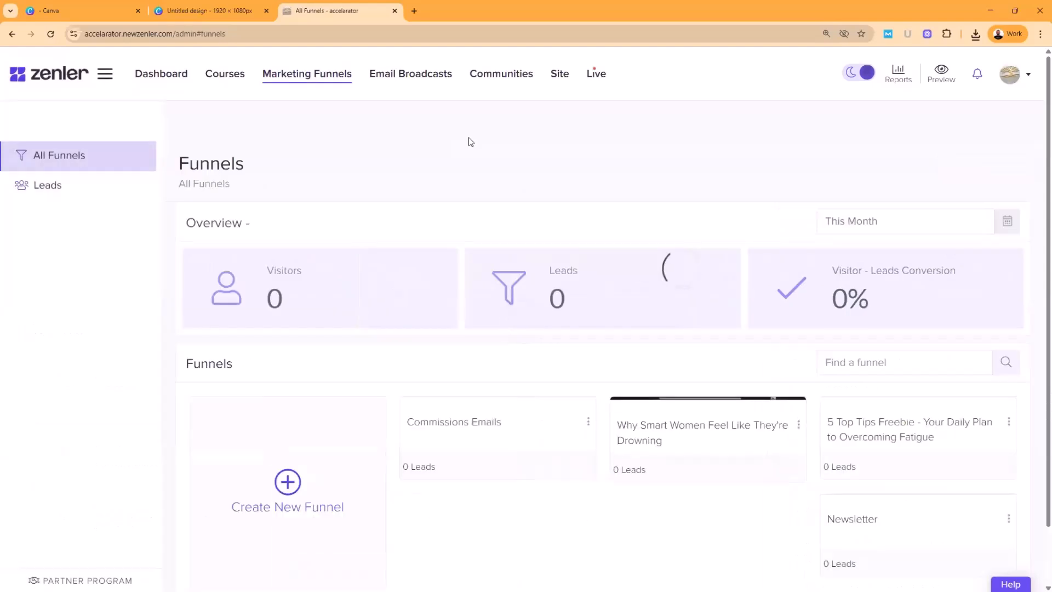
left_click(296, 468)
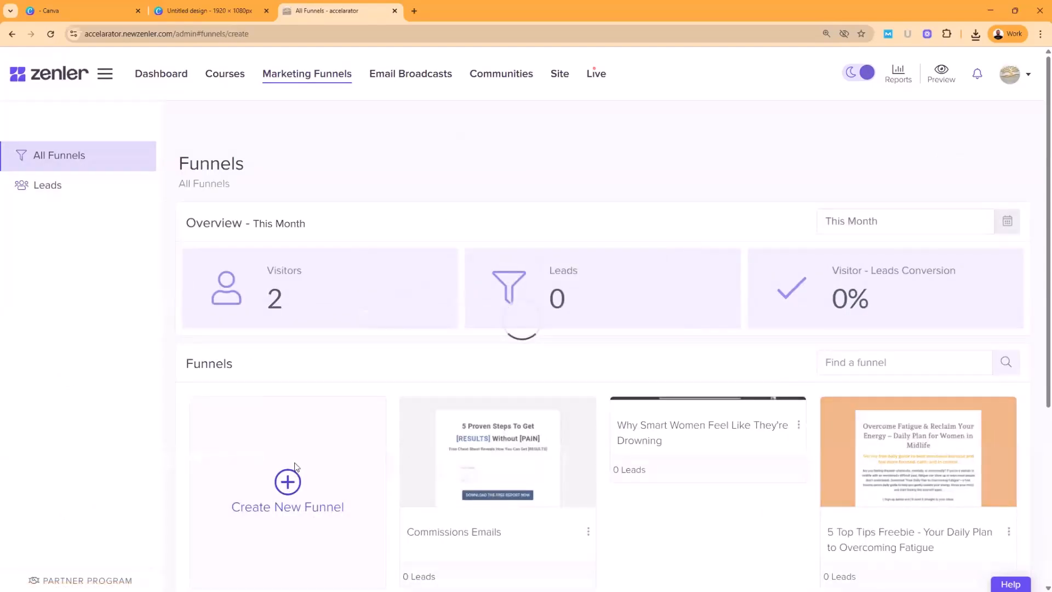
scroll(718, 348, "down", 1)
scroll(709, 340, "down", 3)
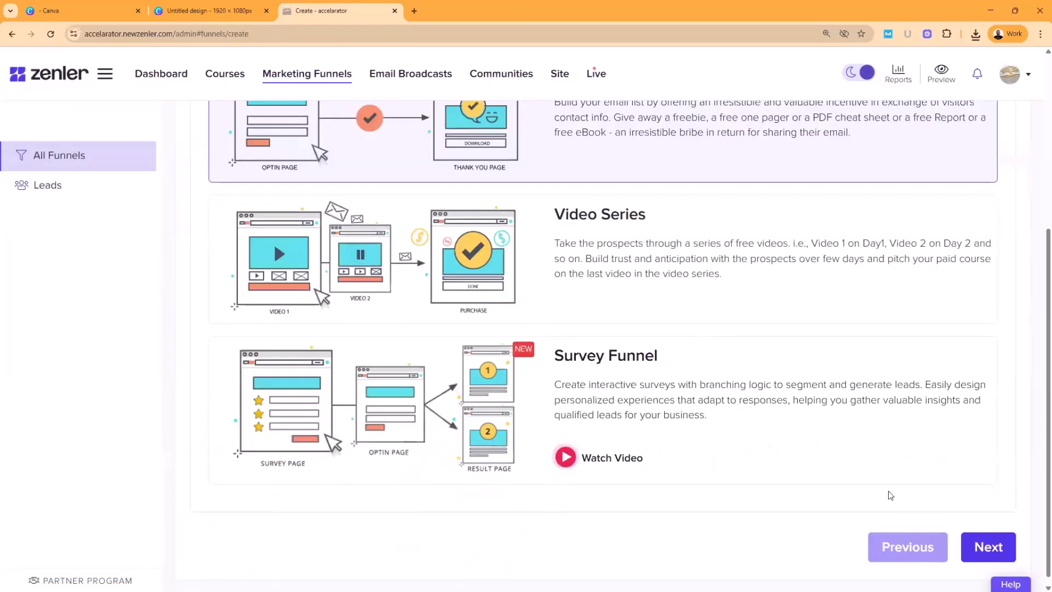
left_click(988, 555)
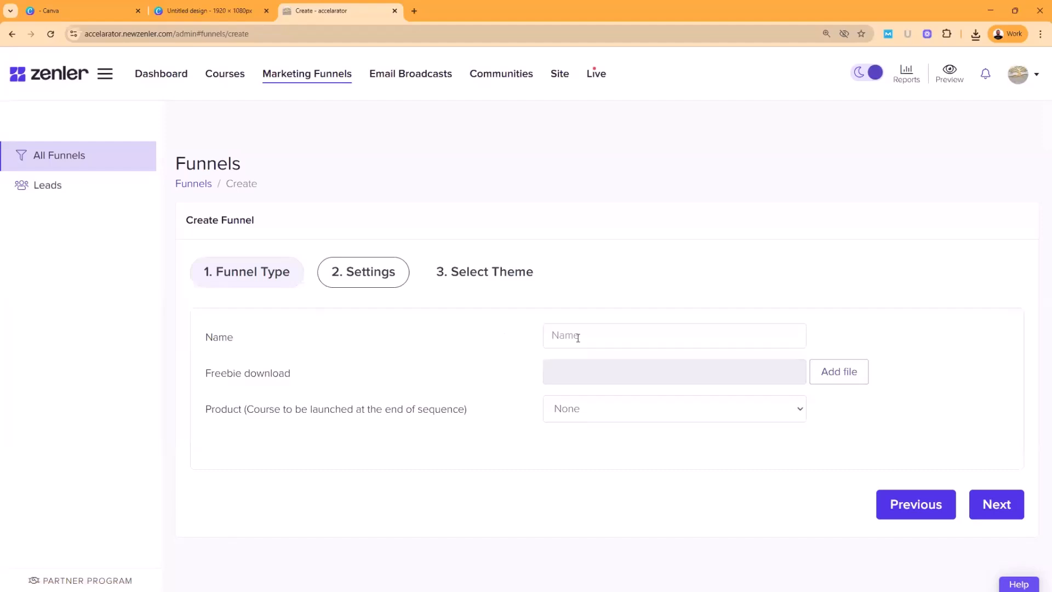
Step: Name the funnel Halloween Special Colour Book and proceed to theme selection
left_click(571, 339)
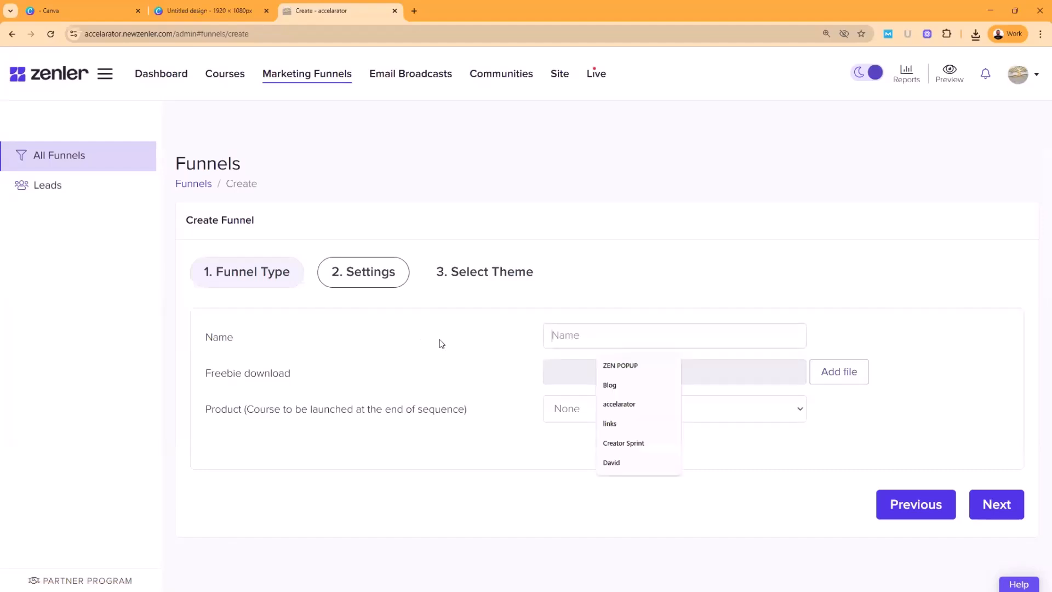
type("Halloween Special Colour Book")
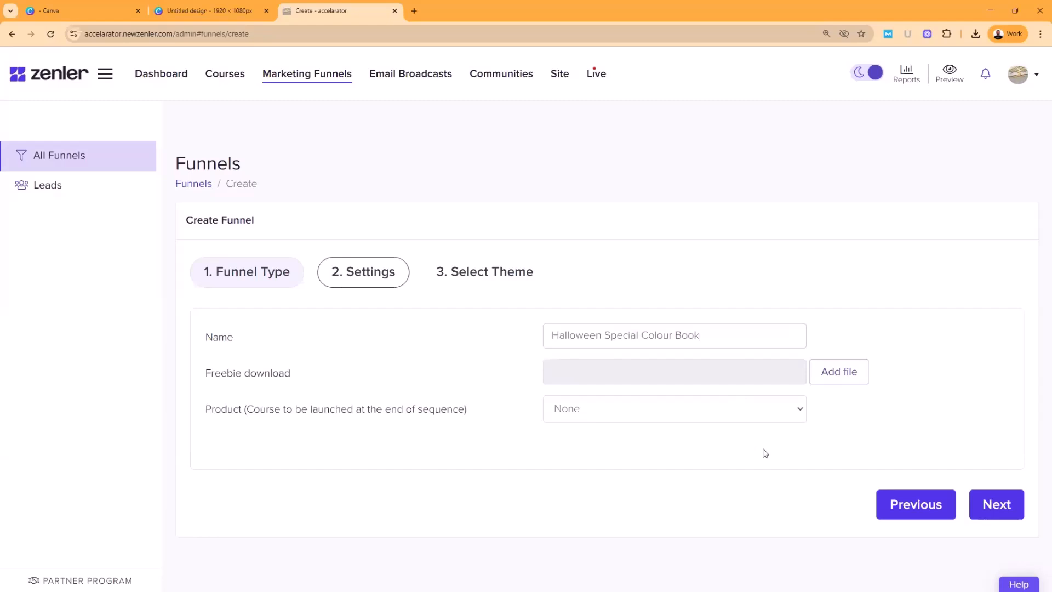
left_click(992, 509)
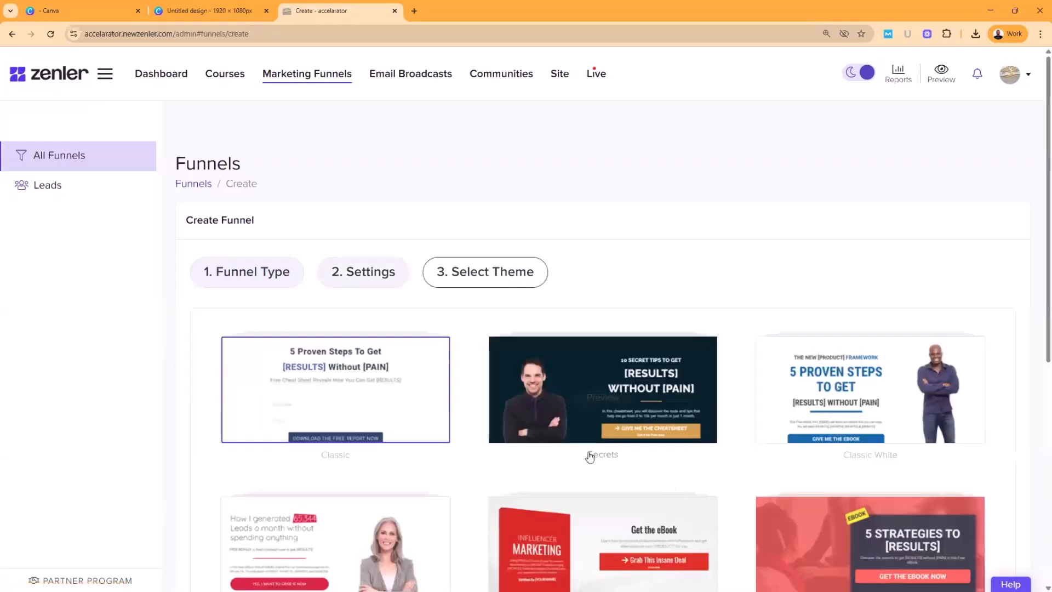
Step: Create the funnel with the Classic theme and open its optin page in the page editor
mouse_move(383, 379)
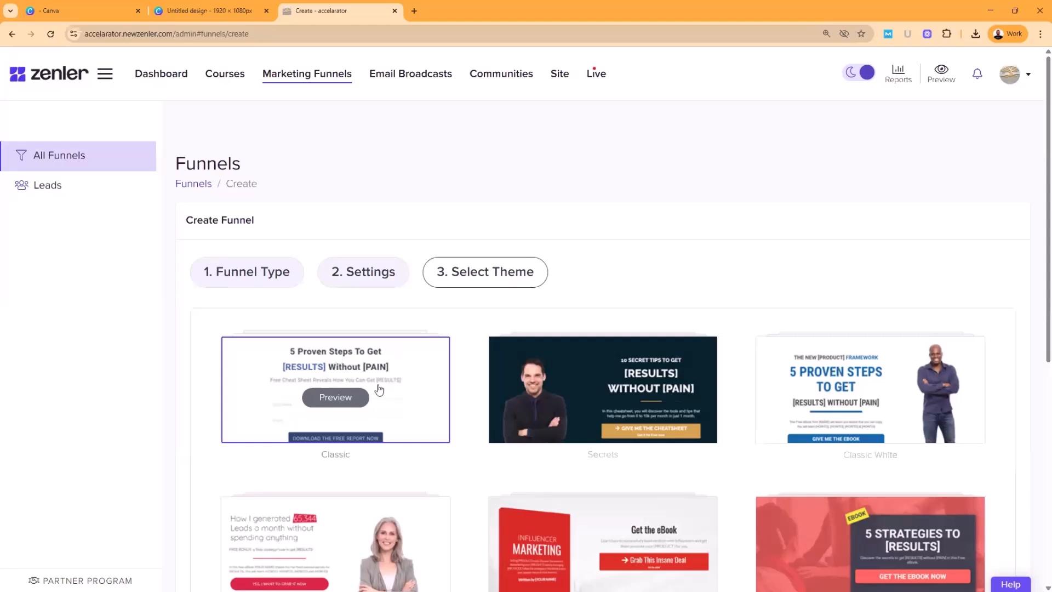
scroll(448, 394, "down", 3)
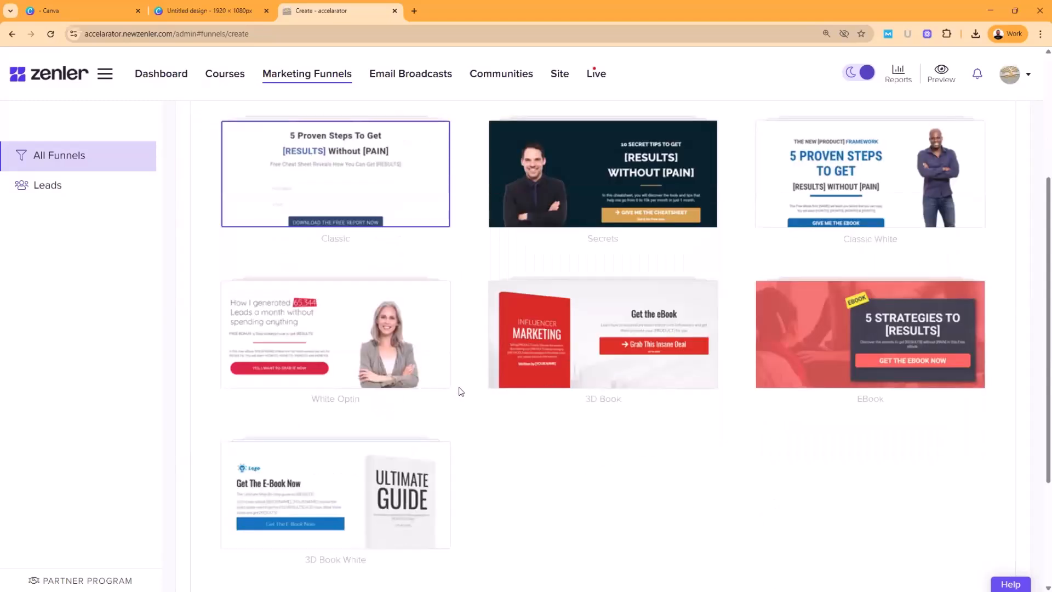
scroll(458, 389, "up", 3)
mouse_move(616, 358)
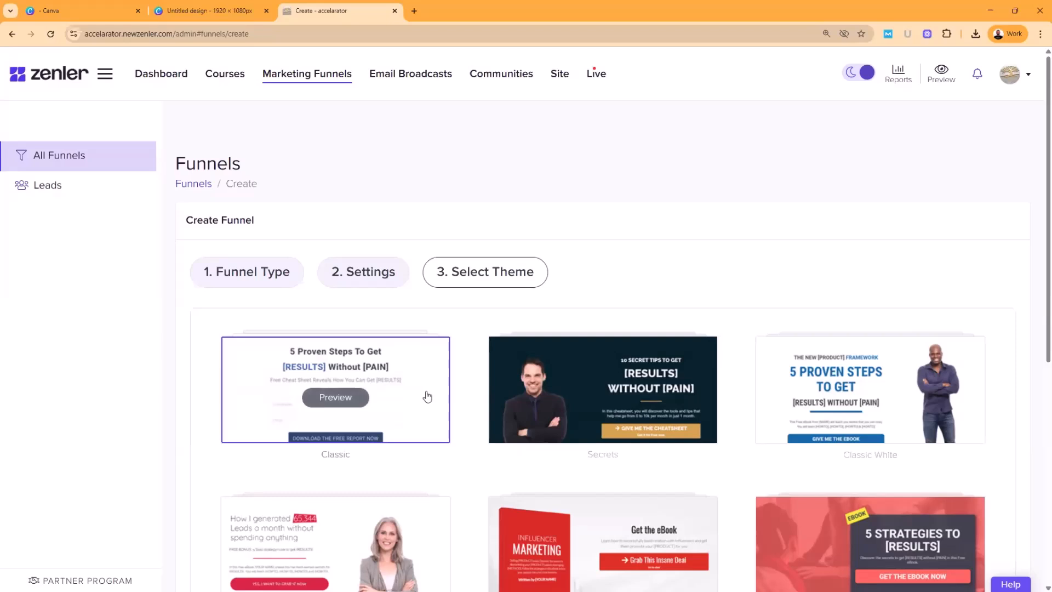
scroll(436, 396, "down", 2)
scroll(475, 417, "down", 6)
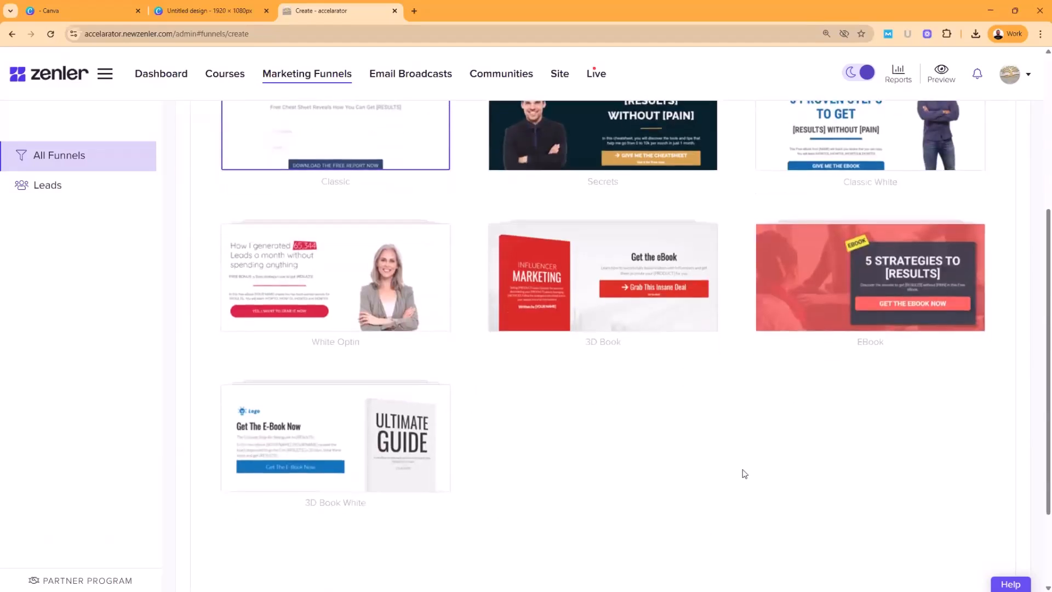
scroll(761, 473, "up", 2)
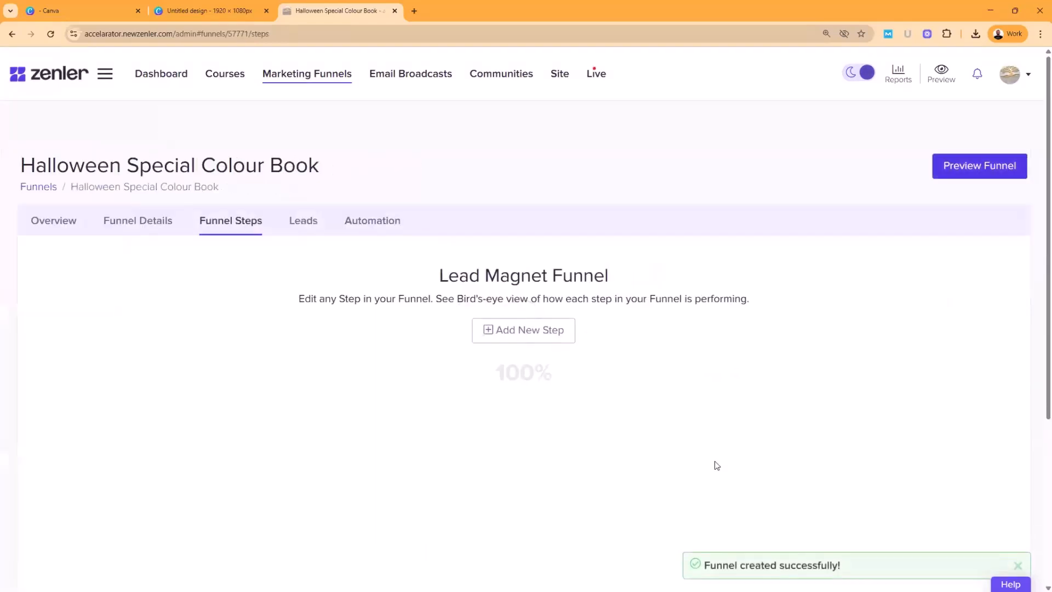
scroll(756, 411, "down", 3)
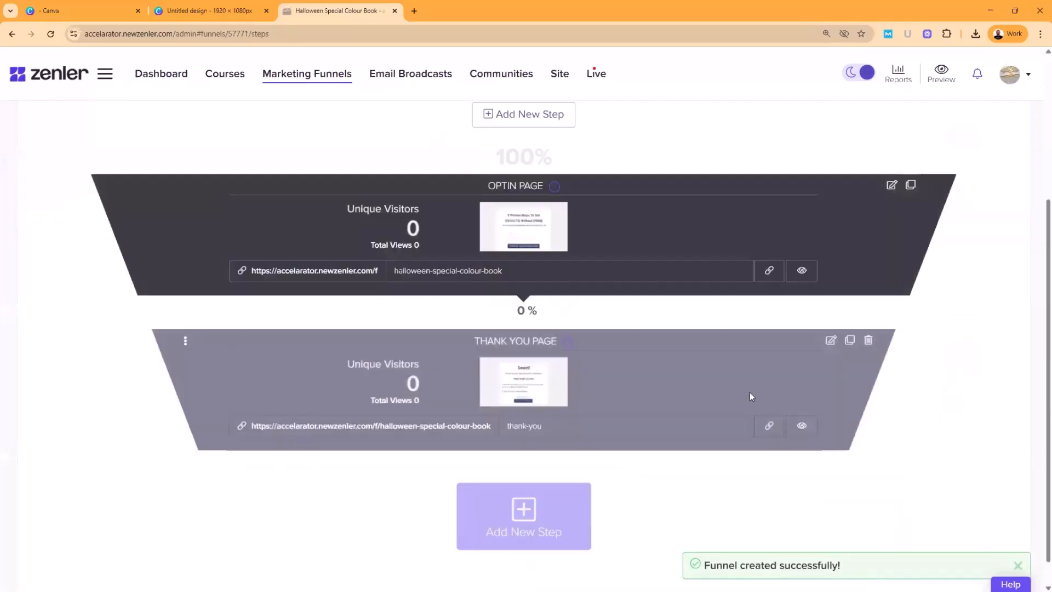
left_click(892, 185)
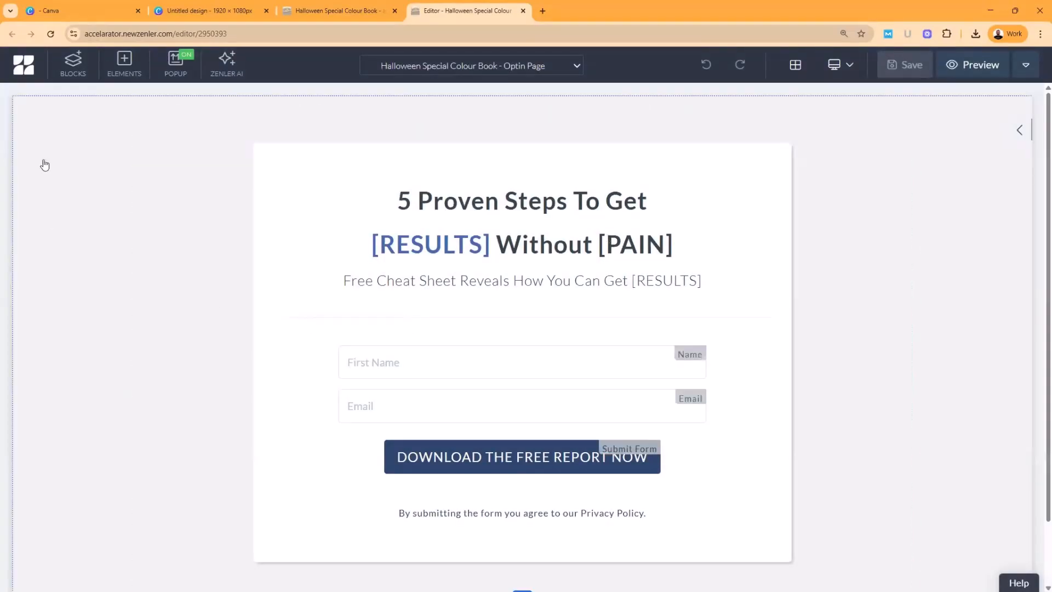
Step: Add an empty block above the optin form block and delete the original form block from the page
left_click(61, 74)
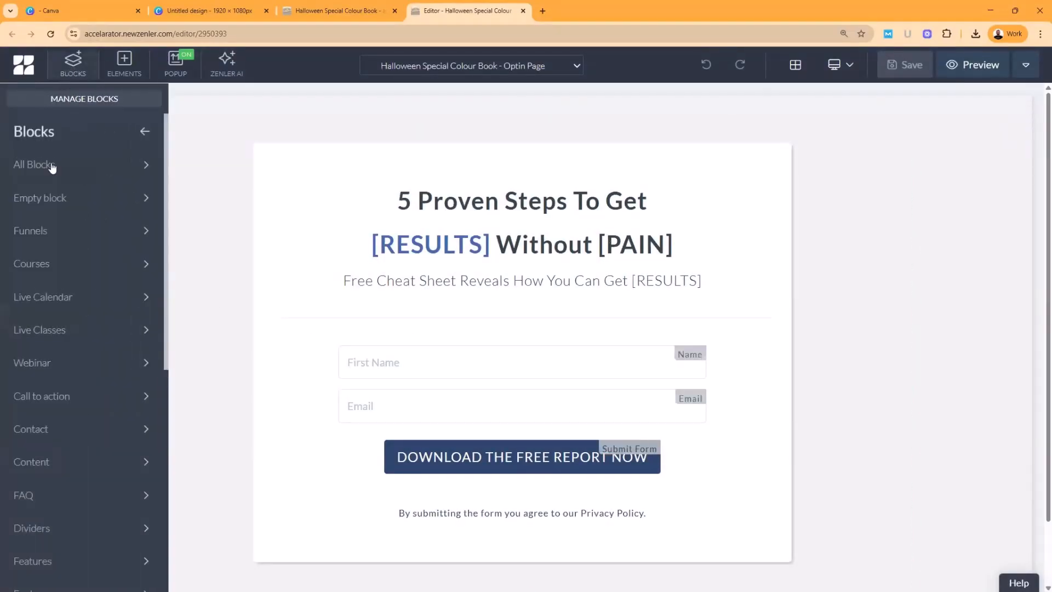
left_click(38, 198)
left_click(149, 132)
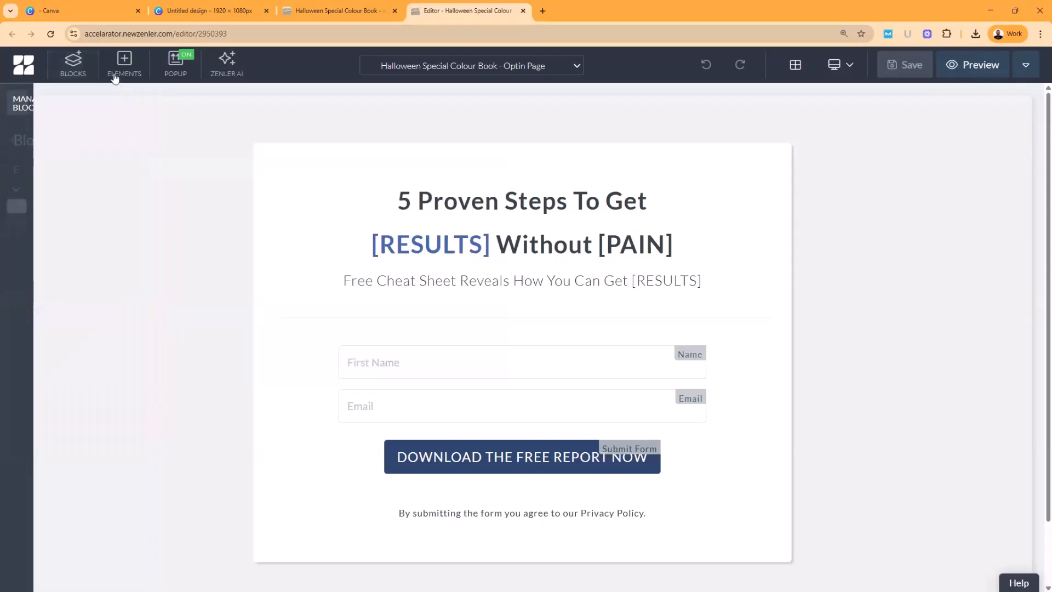
left_click(72, 60)
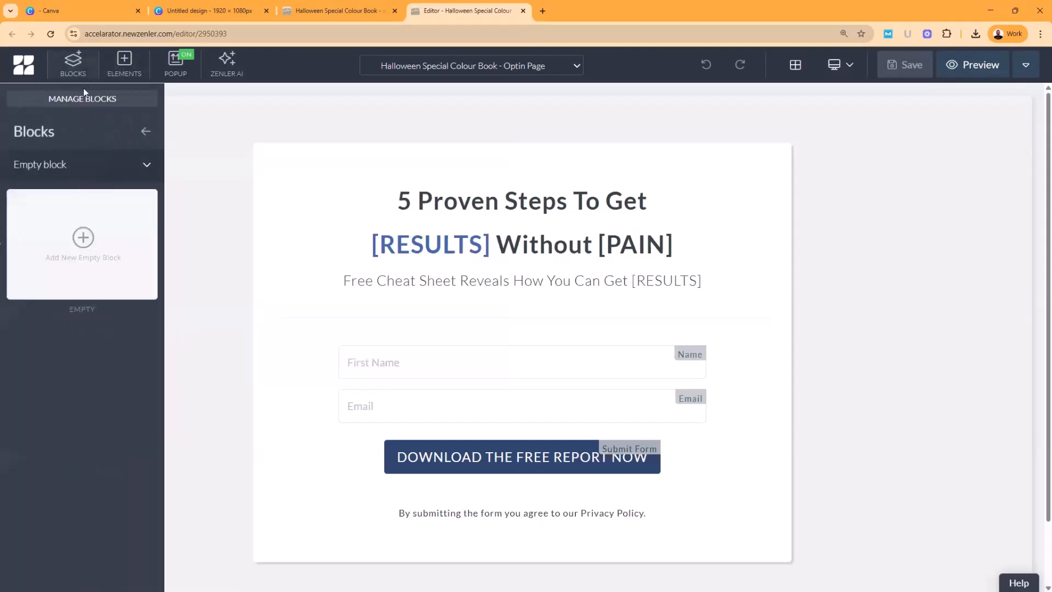
left_click(153, 168)
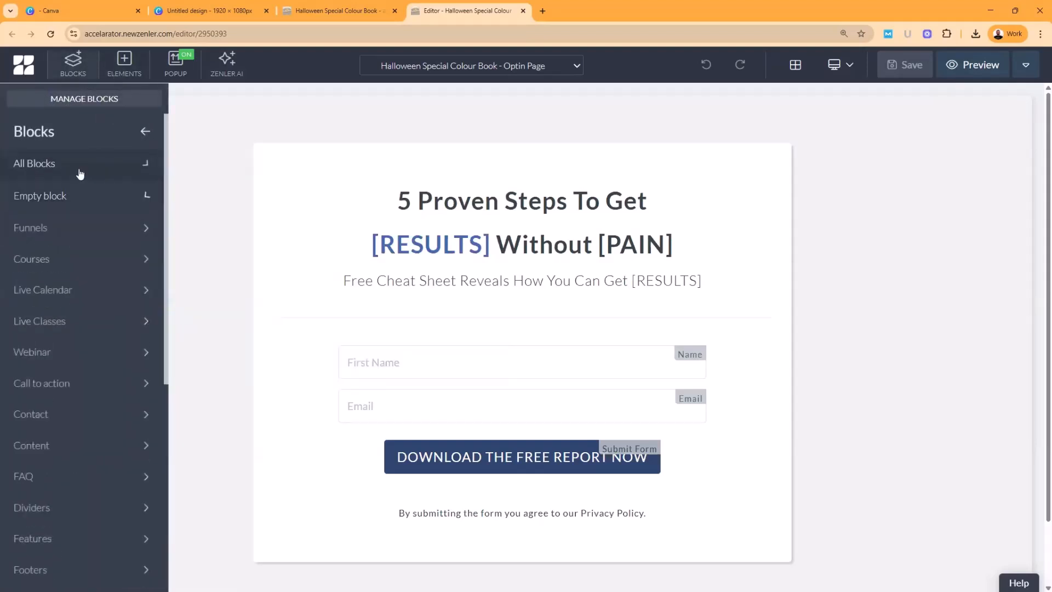
left_click(66, 198)
left_click_drag(82, 258, 539, 198)
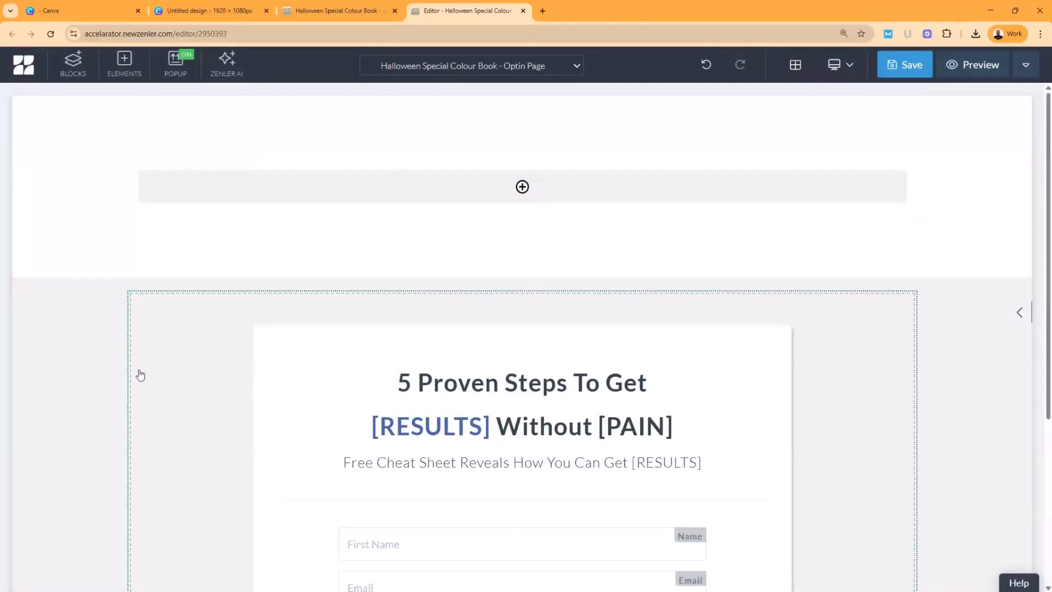
left_click(82, 287)
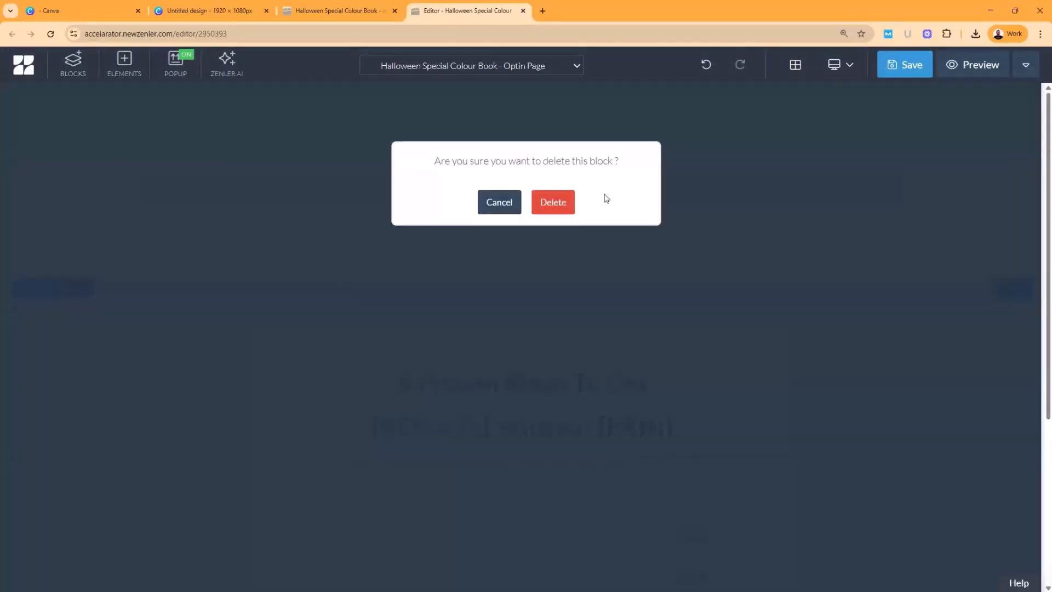
left_click(570, 211)
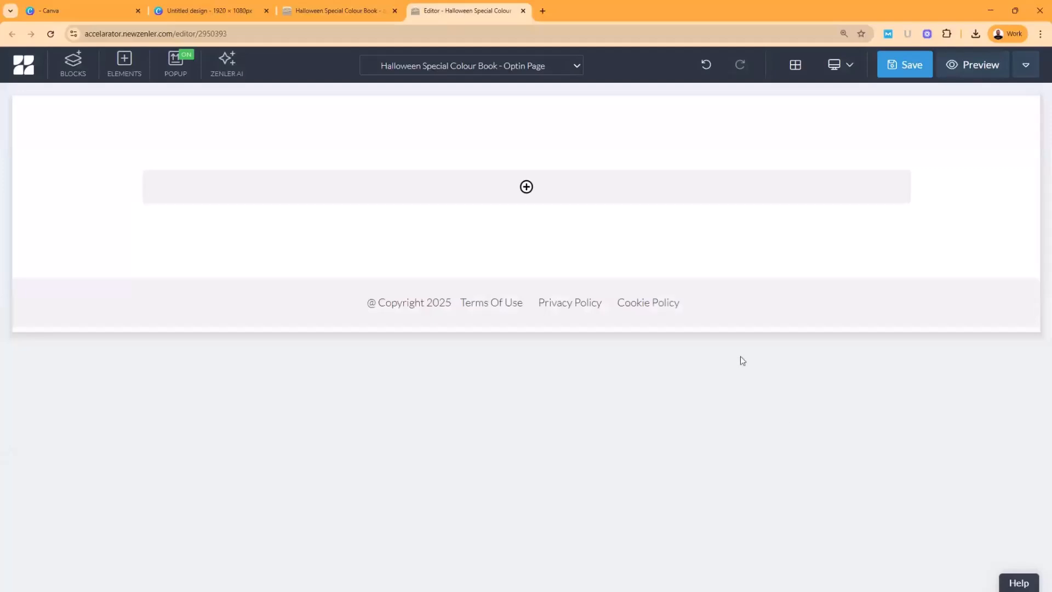
Step: Set the empty block's background colour to black
left_click(62, 182)
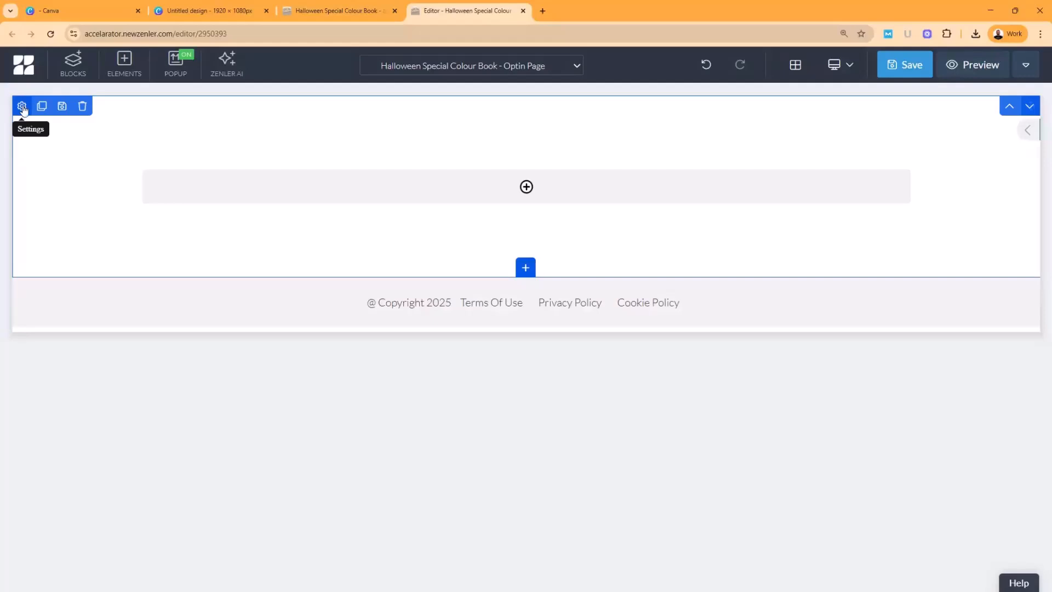
left_click(22, 107)
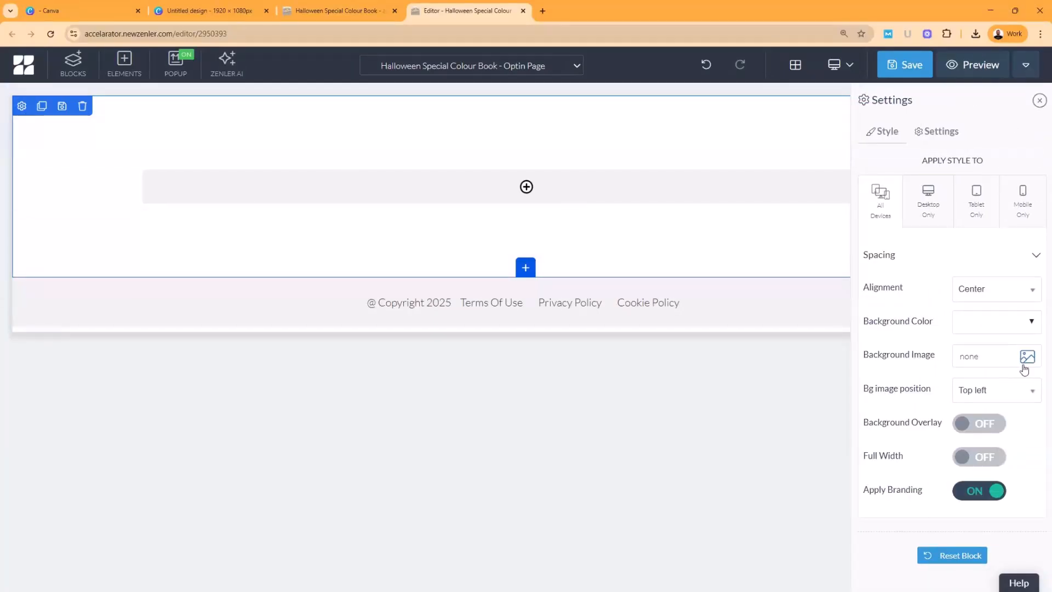
left_click(1015, 328)
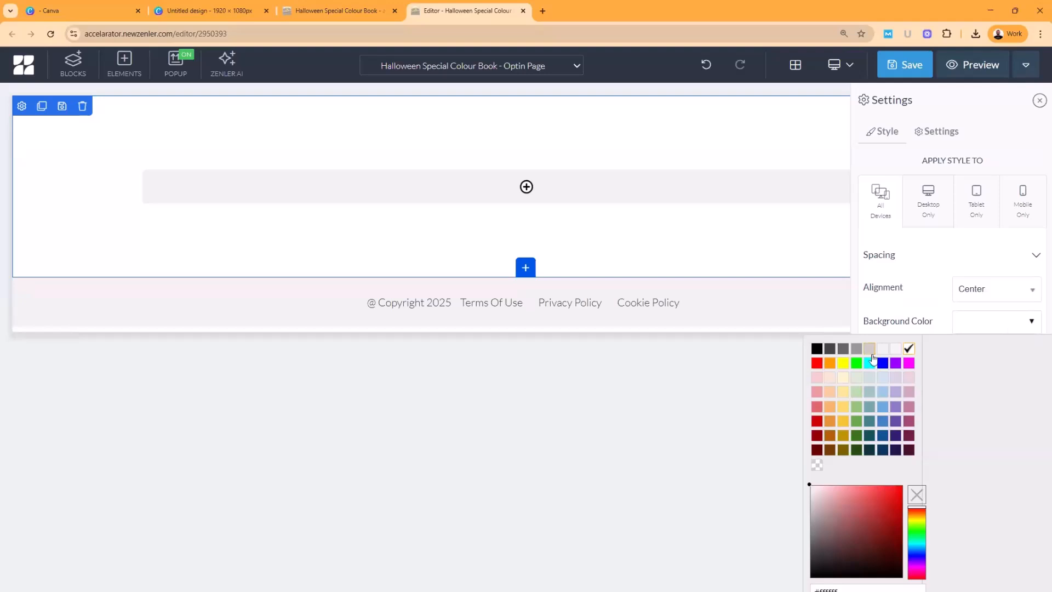
left_click(817, 350)
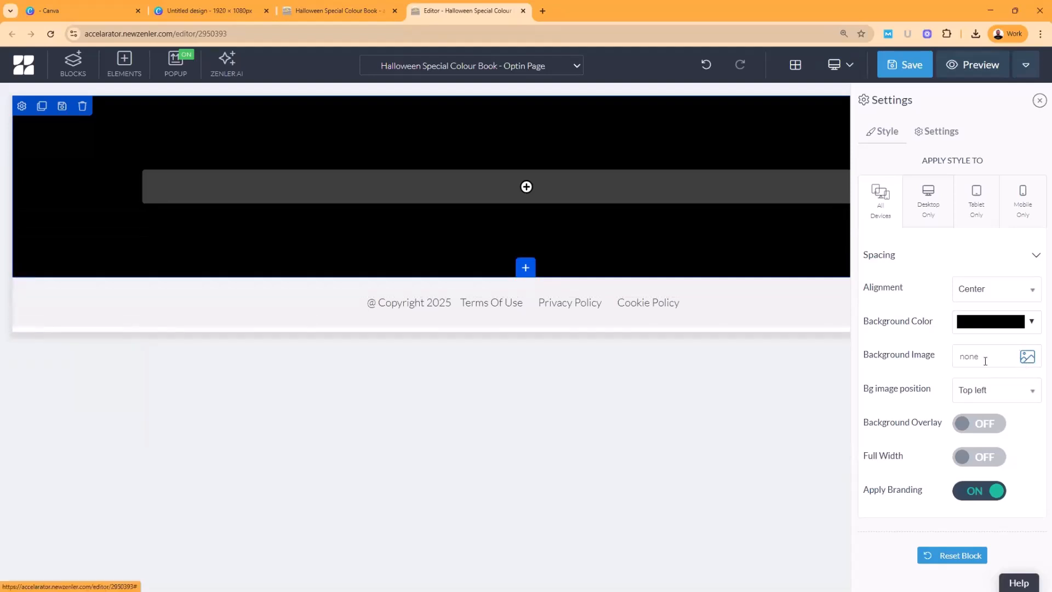
Step: Upload HALLOWEEN.jpg without cropping and use it as the block's background image
left_click(1027, 356)
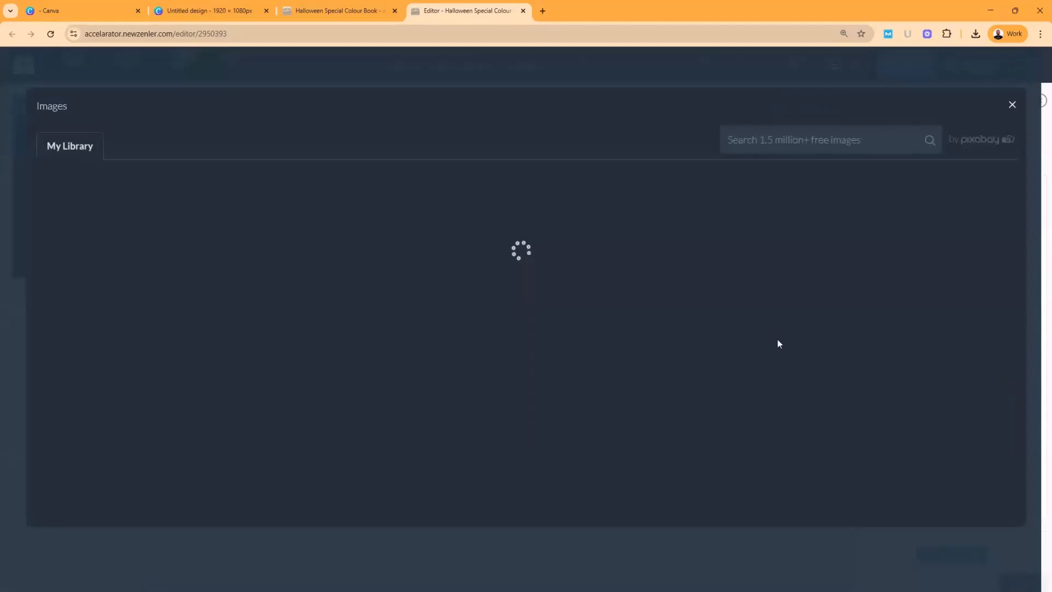
left_click(126, 227)
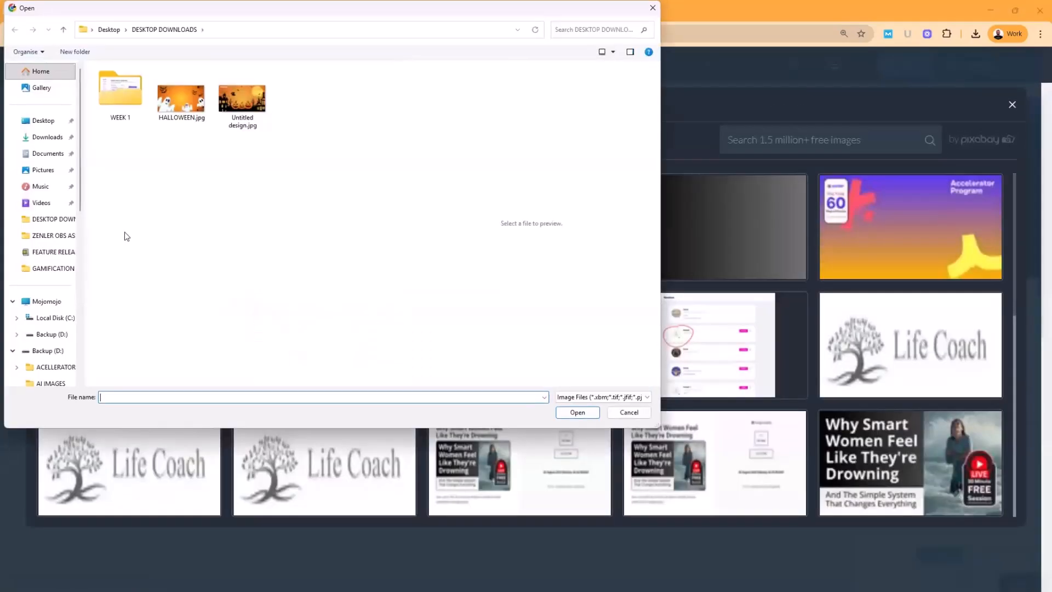
left_click(181, 98)
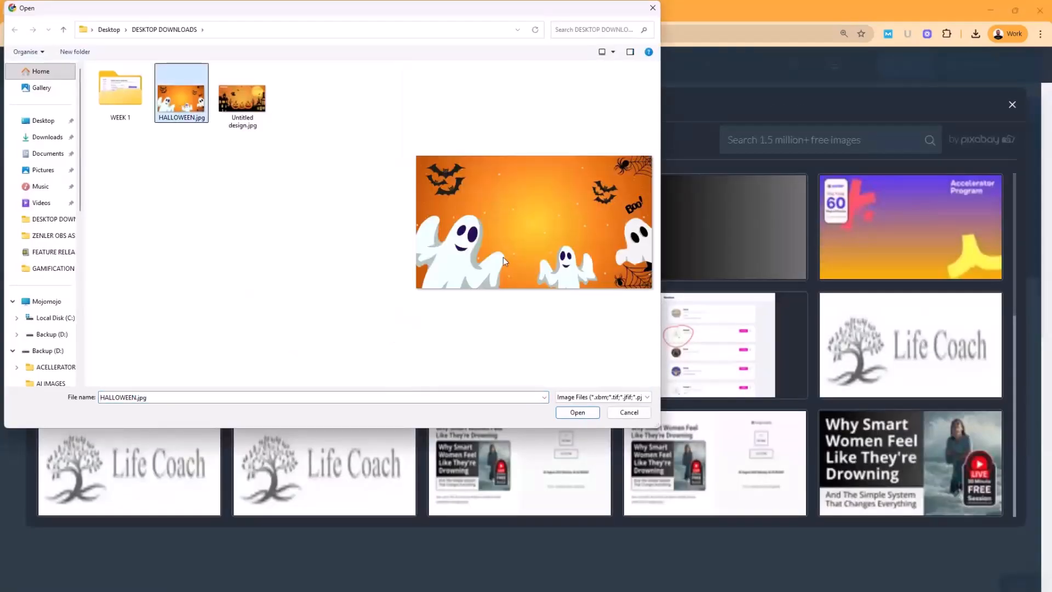
left_click(578, 413)
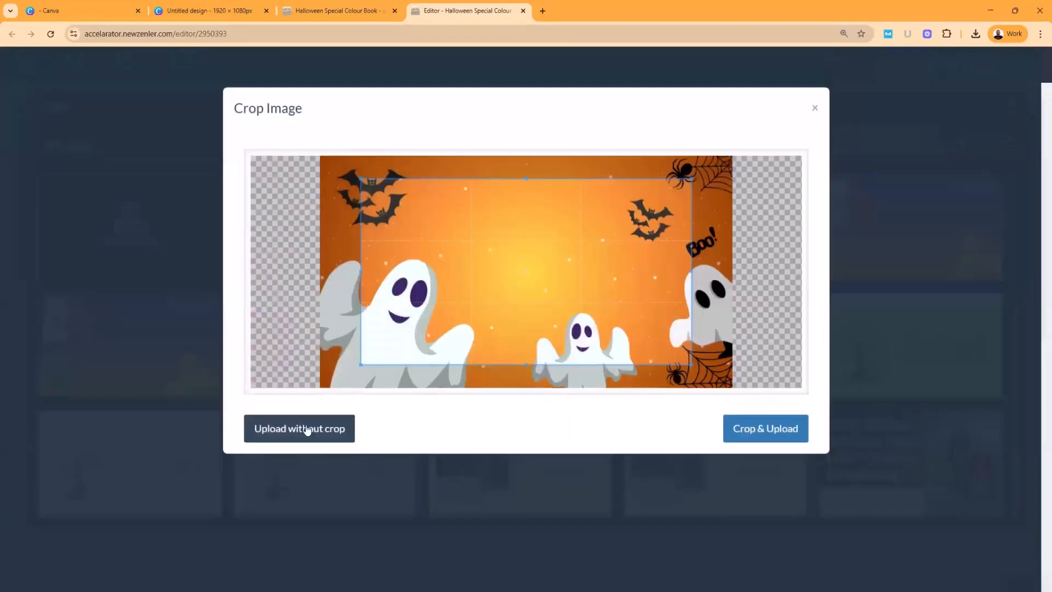
left_click(325, 432)
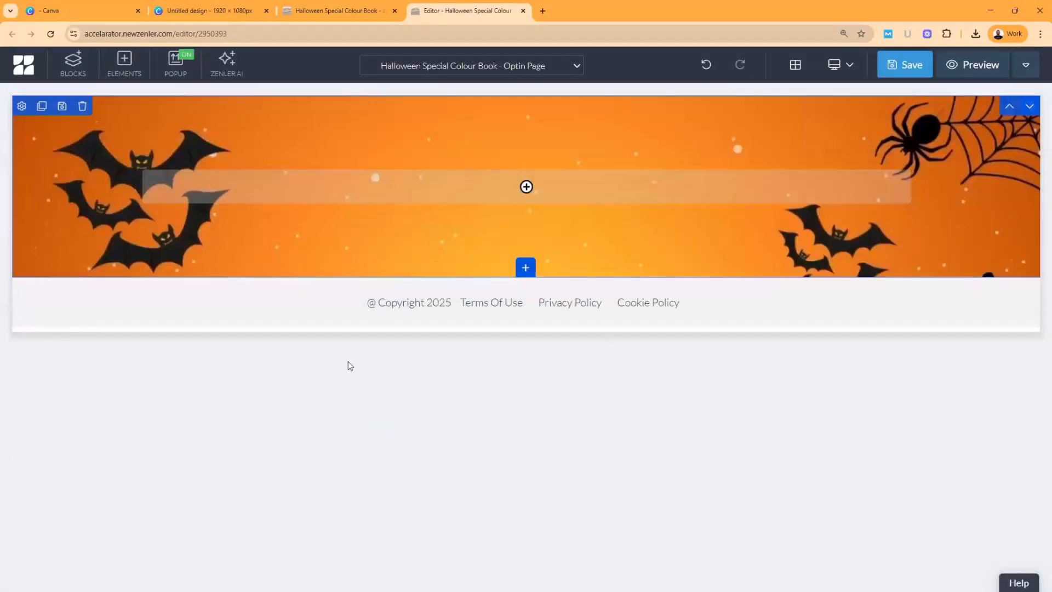
Step: Enlarge the block's spacing to about 184 px above and about 413 px below its content area
left_click_drag(347, 242, 338, 373)
left_click_drag(342, 128, 343, 185)
left_click_drag(327, 408, 322, 467)
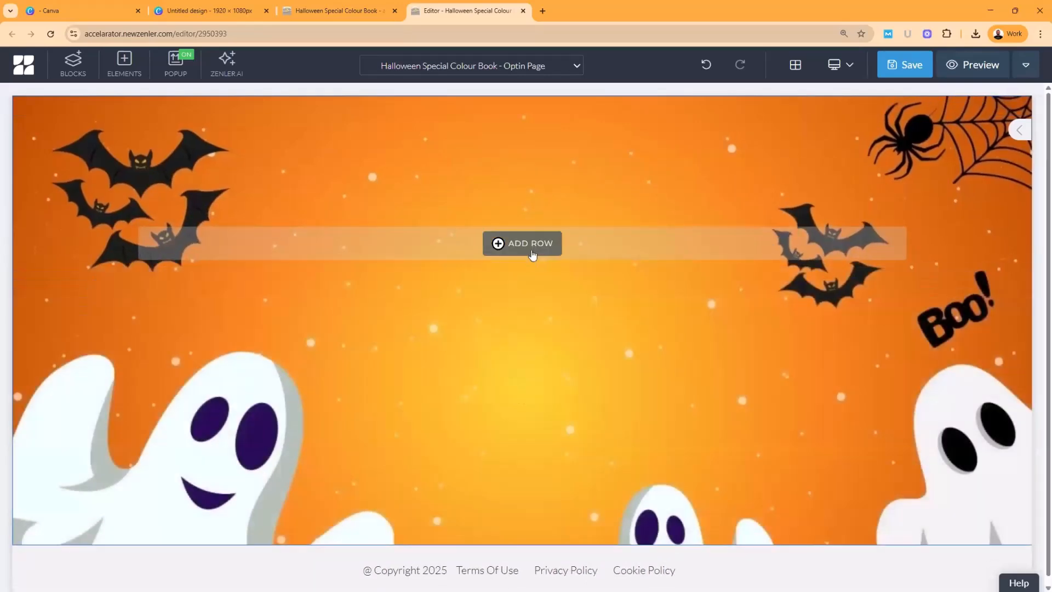
Step: Add a single-column 100% row to the Halloween block and insert a Heading 1 element in it
left_click(532, 248)
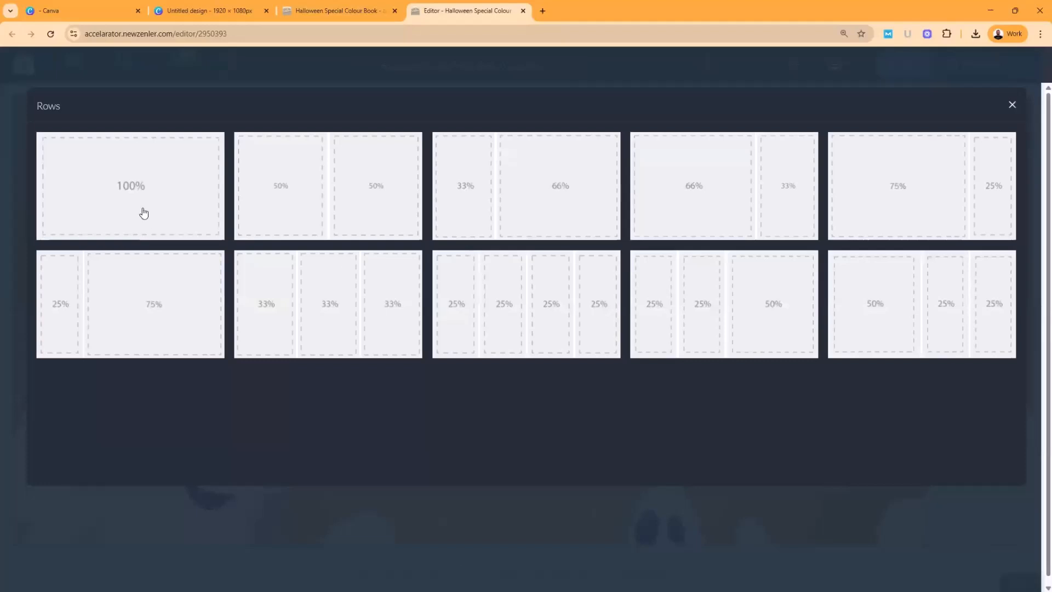
left_click(150, 192)
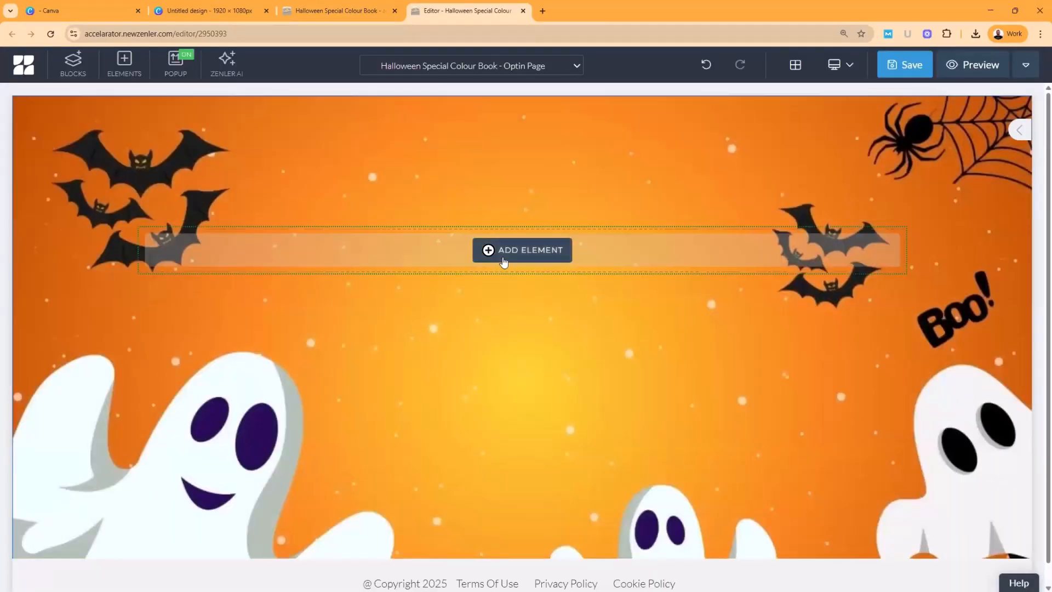
left_click(514, 255)
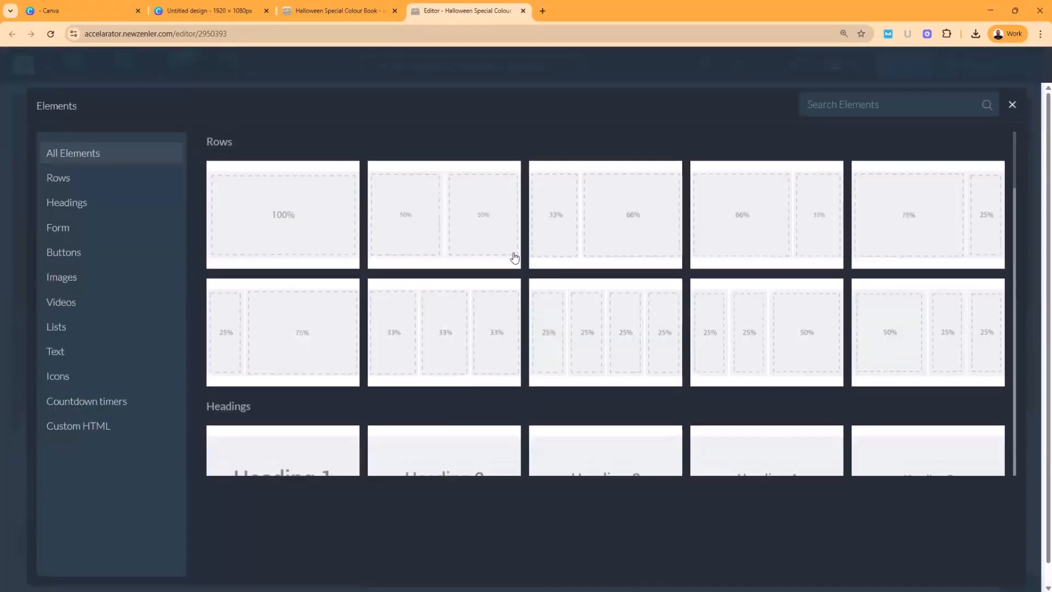
left_click(97, 204)
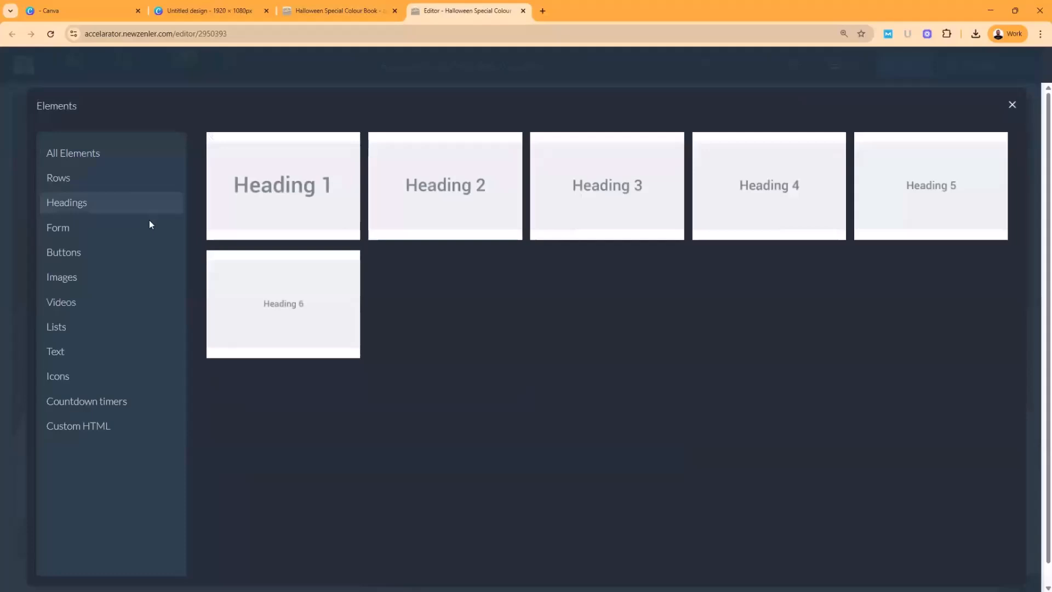
left_click(291, 195)
Step: Replace the H1 placeholder text with "Grab your Spooky Colour Book"
left_click(460, 252)
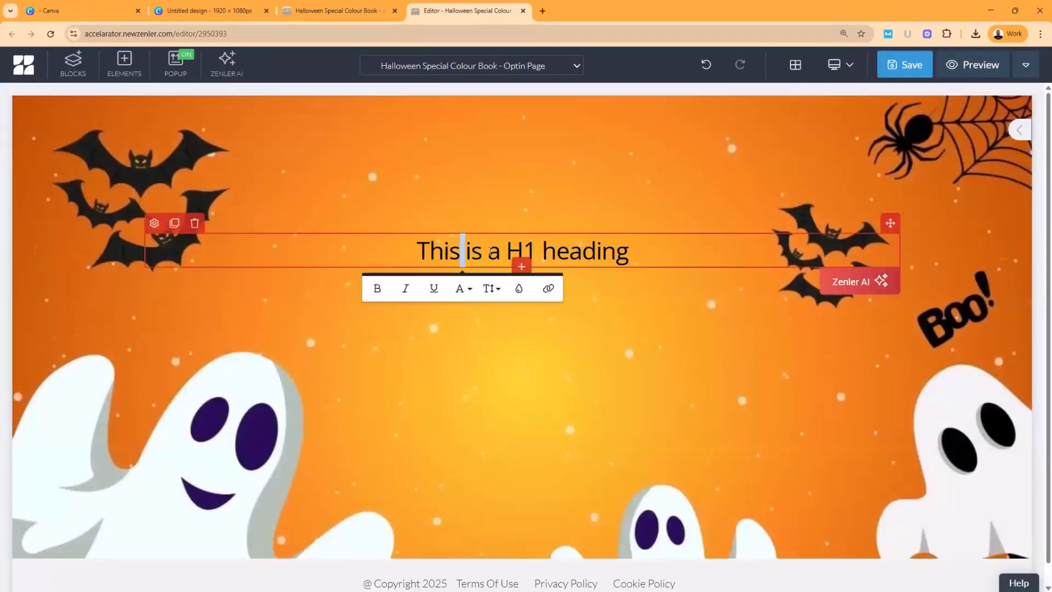
left_click_drag(644, 252, 413, 253)
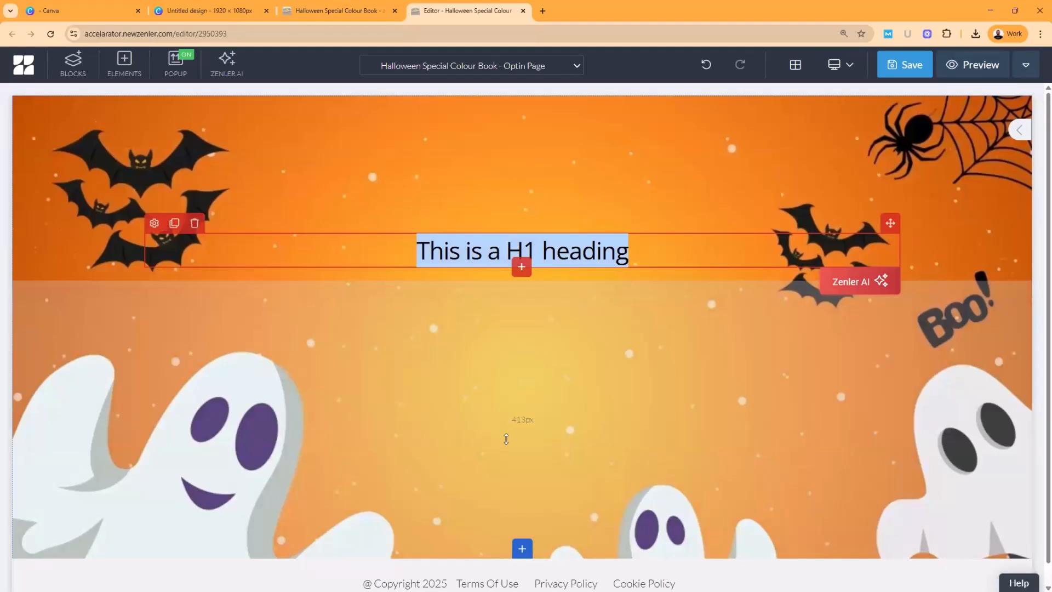
type("Grab yuor Spoo")
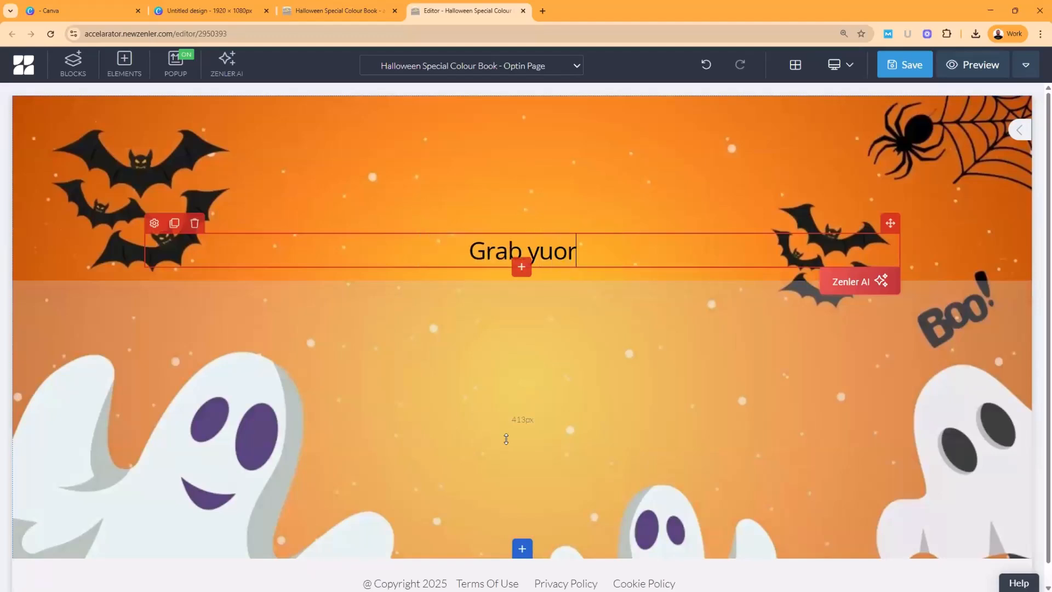
type("ky Colour Book")
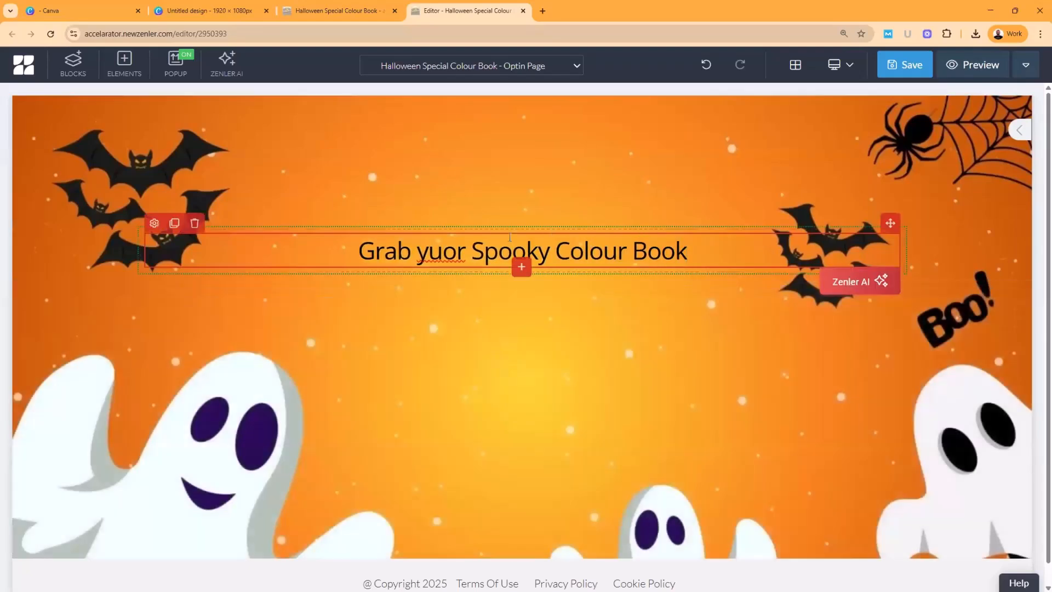
left_click_drag(459, 253, 430, 253)
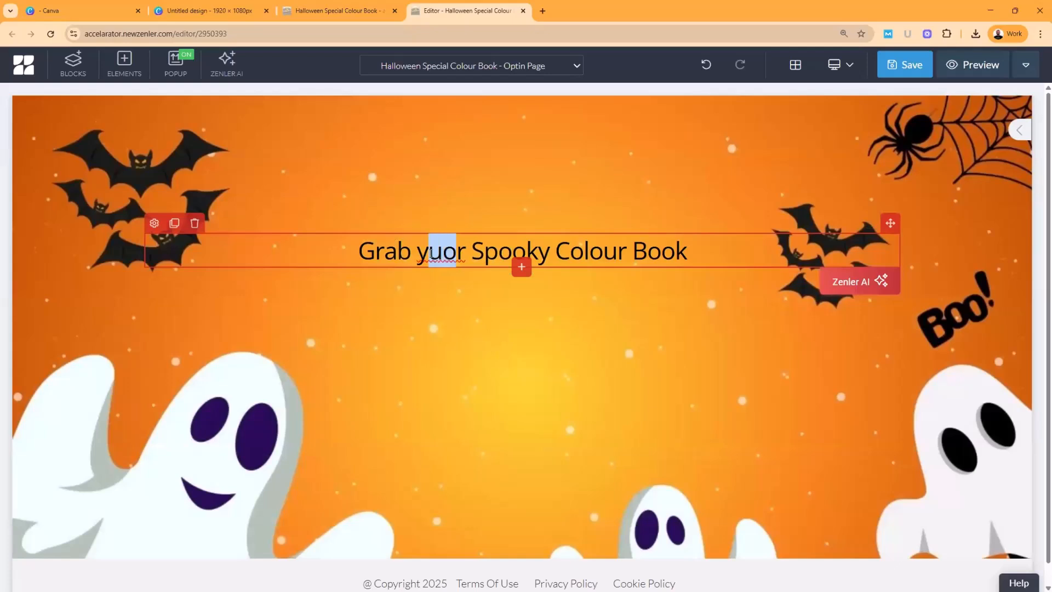
type("or")
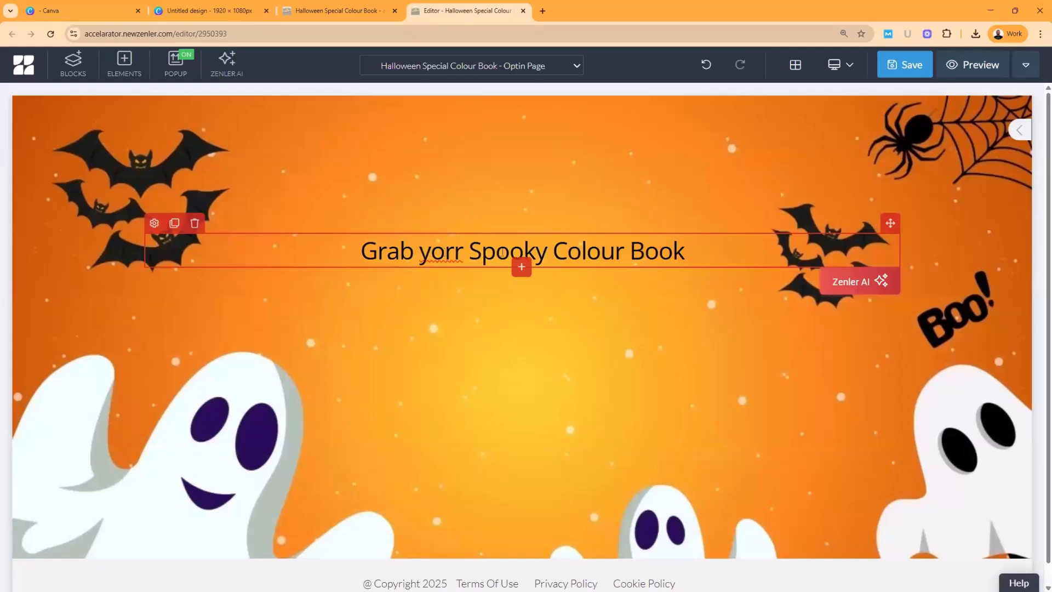
key("BackSpace")
type("u")
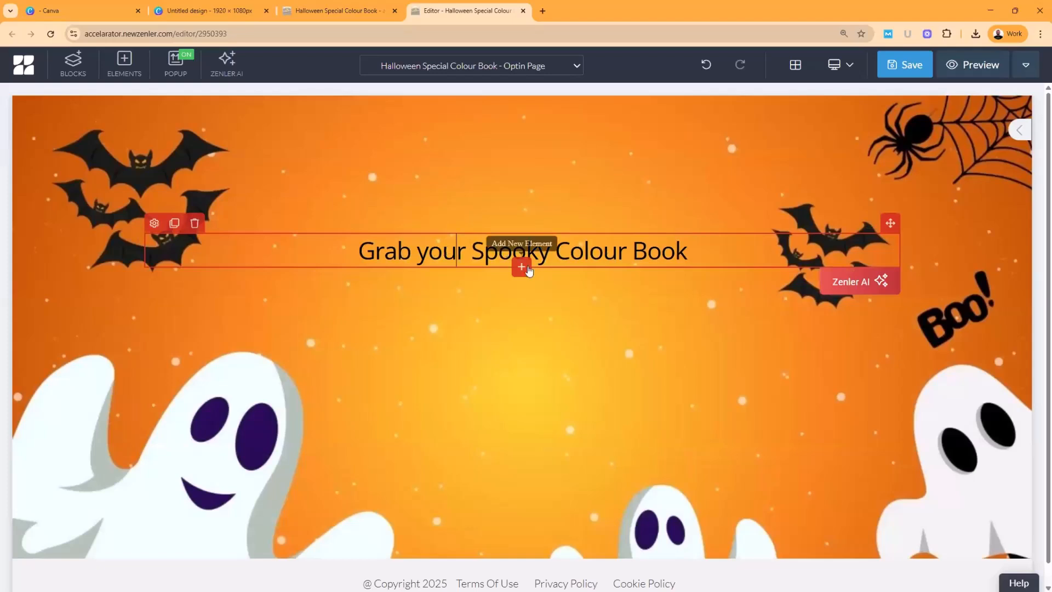
Step: Add an H2 heading below the title reading "Take some of the Stress out of yuor life and add enjoyment to the day for yuor Children"
left_click(521, 267)
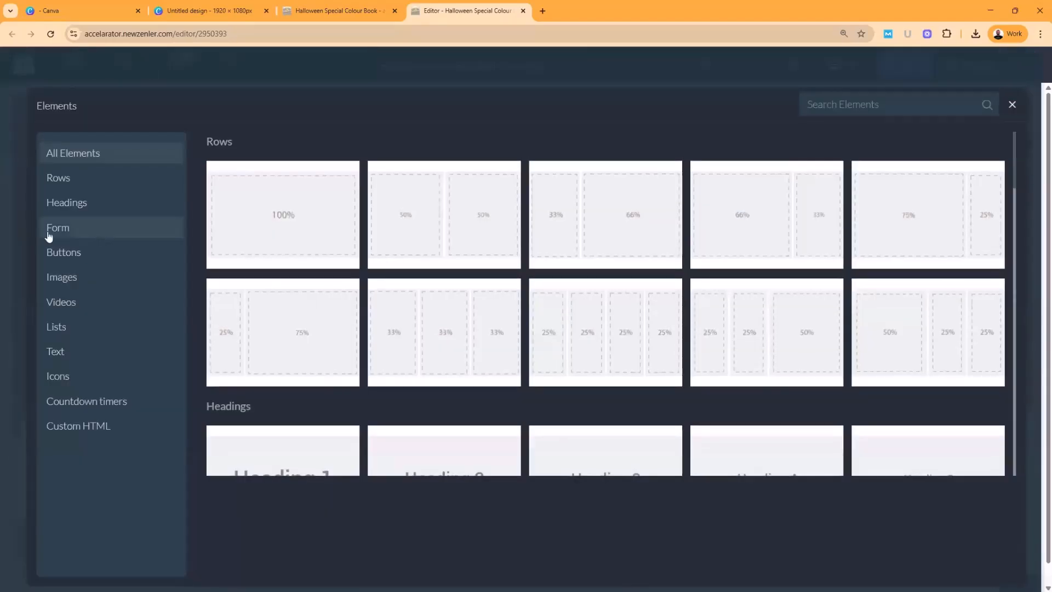
left_click(68, 203)
left_click(425, 185)
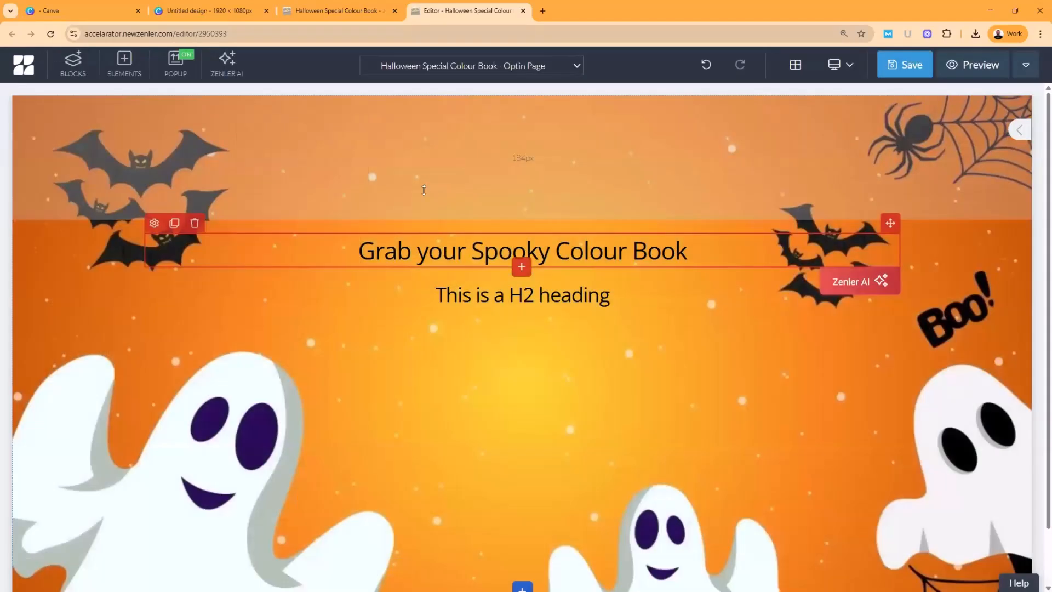
left_click_drag(615, 294, 477, 397)
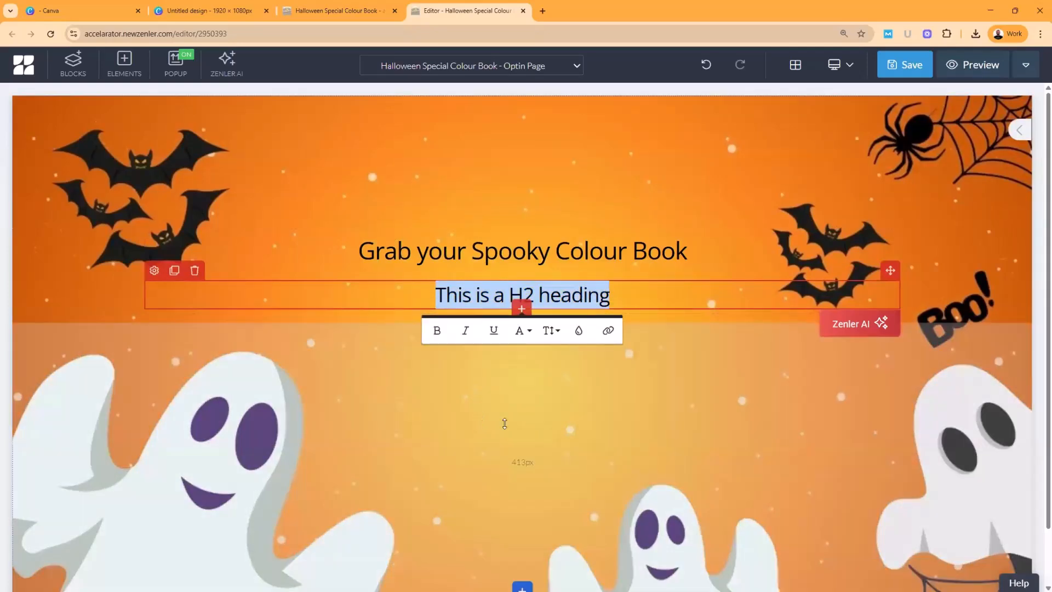
type("Take some of the Stress out of yuor life")
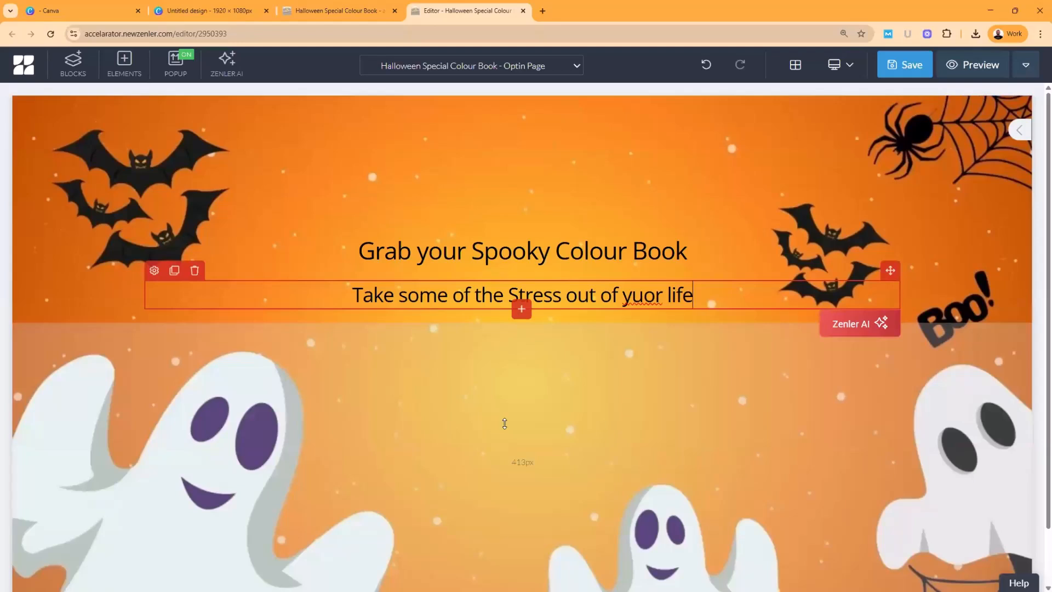
type(" and add enjoyment to the day fo")
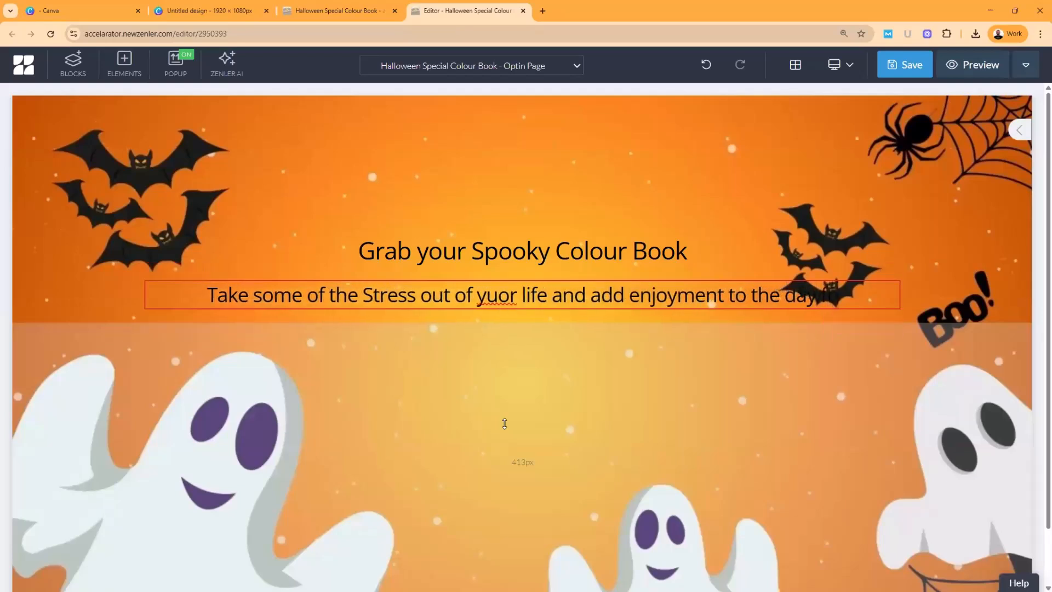
type("r yuor C")
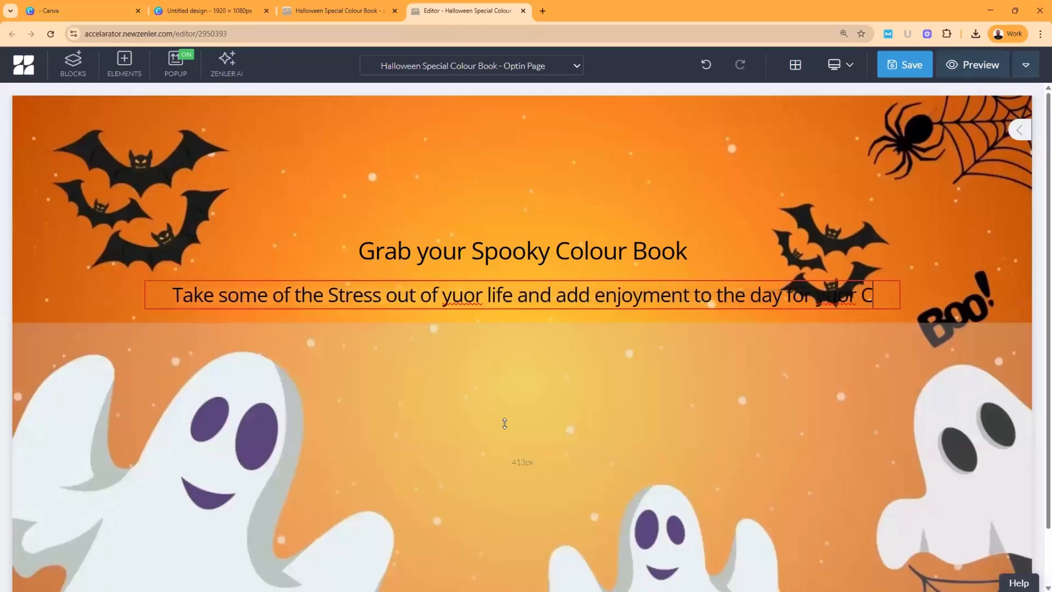
type("hildren")
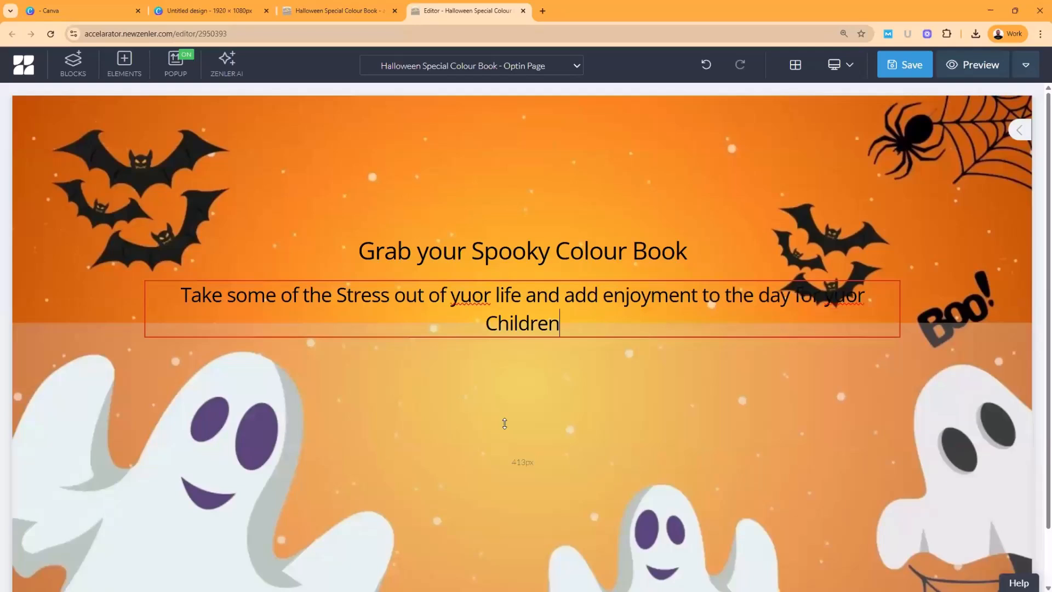
Step: Correct the misspelled "yuor" before "life" in the subheading to "your"
left_click_drag(485, 296, 460, 296)
type("our")
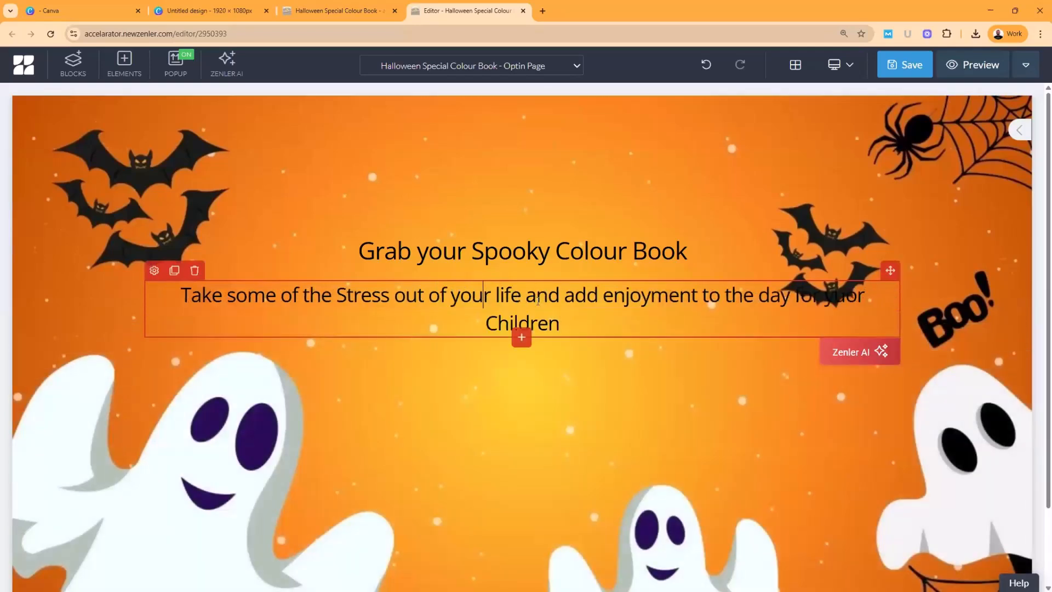
Step: Set the subheading's text colour to white and its font style to Semi-bold
left_click(154, 270)
scroll(865, 409, "down", 5)
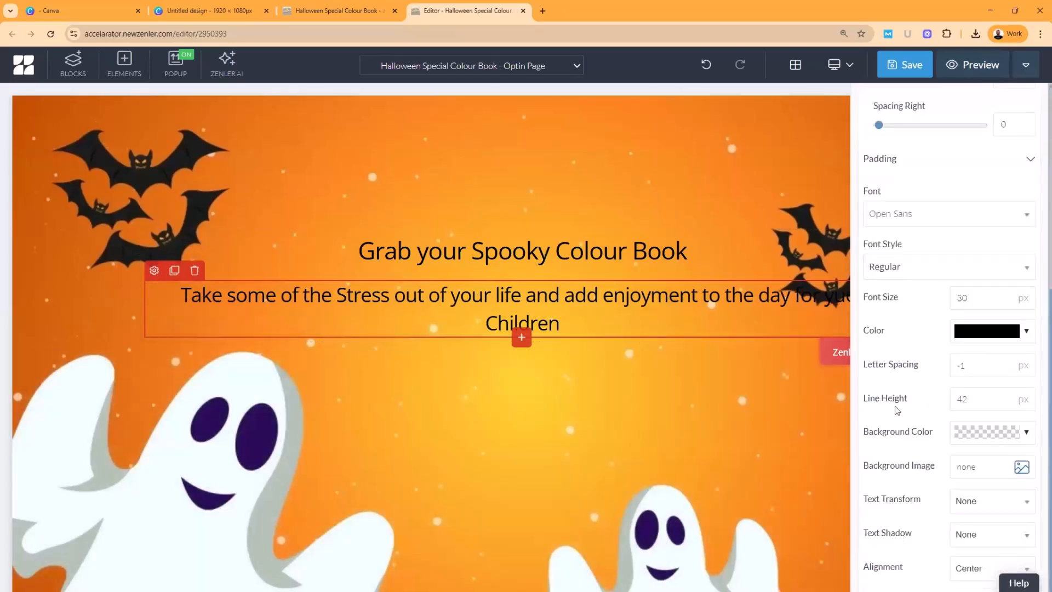
left_click(959, 332)
left_click(888, 357)
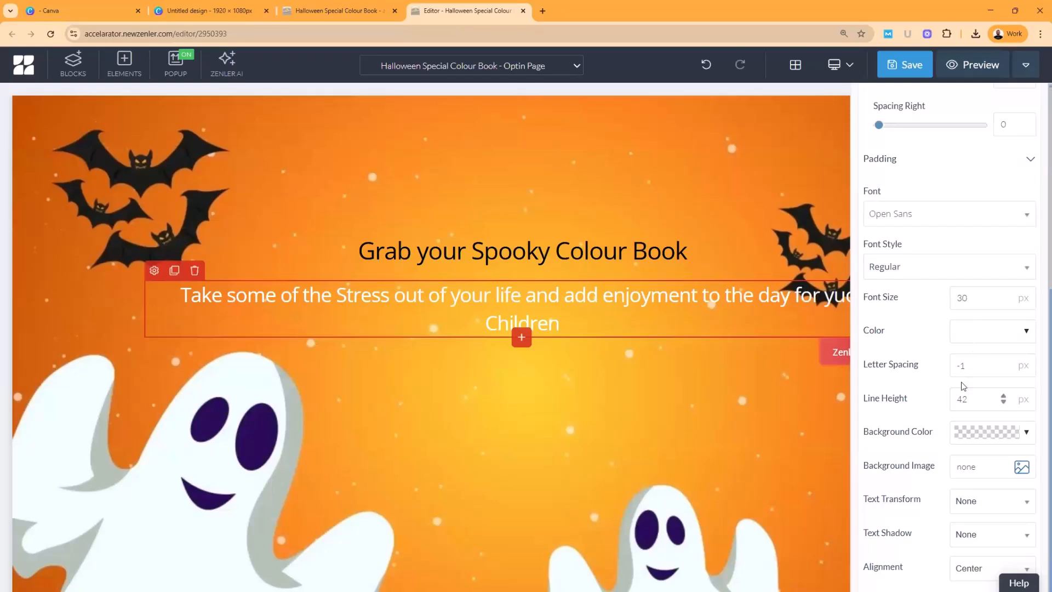
left_click(923, 273)
scroll(893, 343, "down", 1)
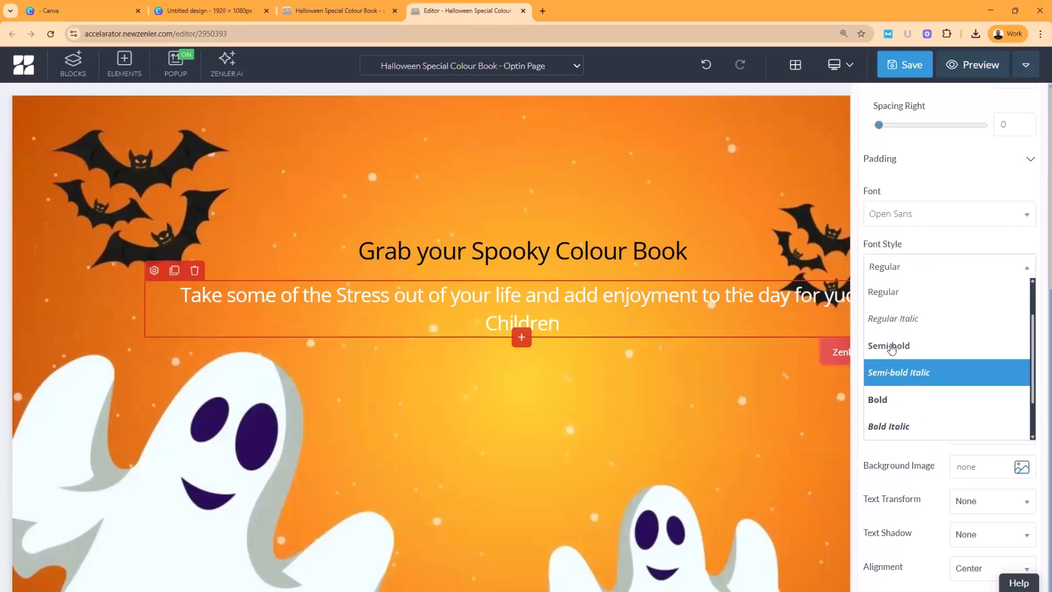
left_click(902, 344)
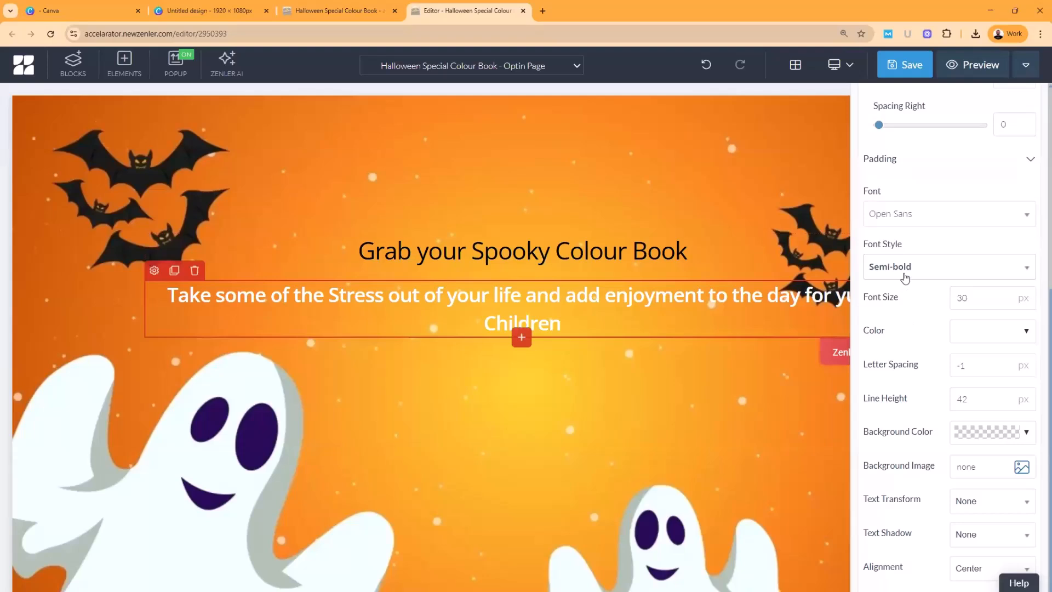
Step: Change the font of the "Grab your Spooky Colour Book" title to Akronim
left_click(585, 253)
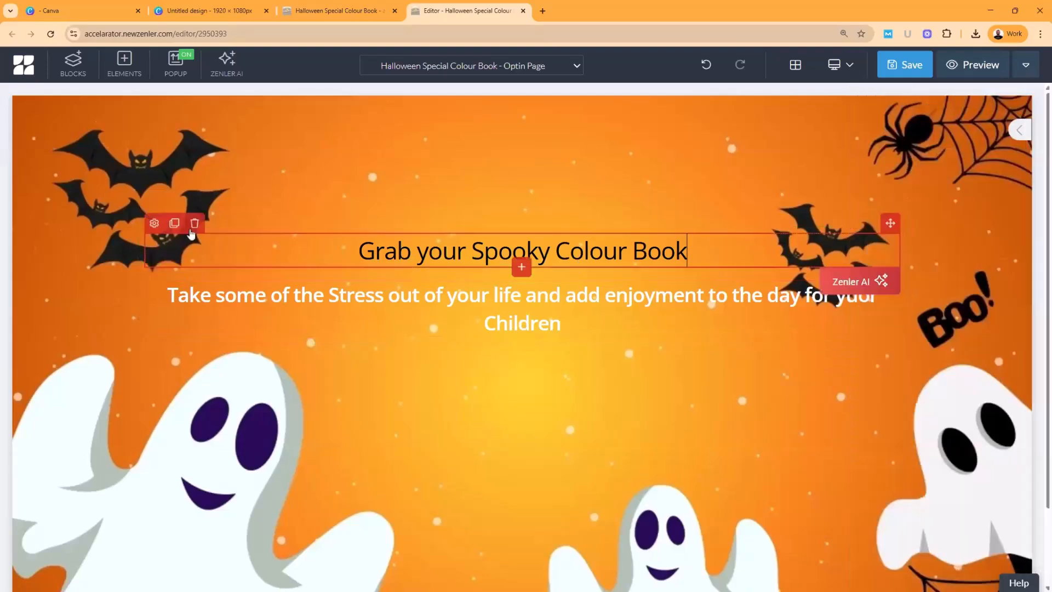
left_click(156, 225)
scroll(891, 314, "down", 5)
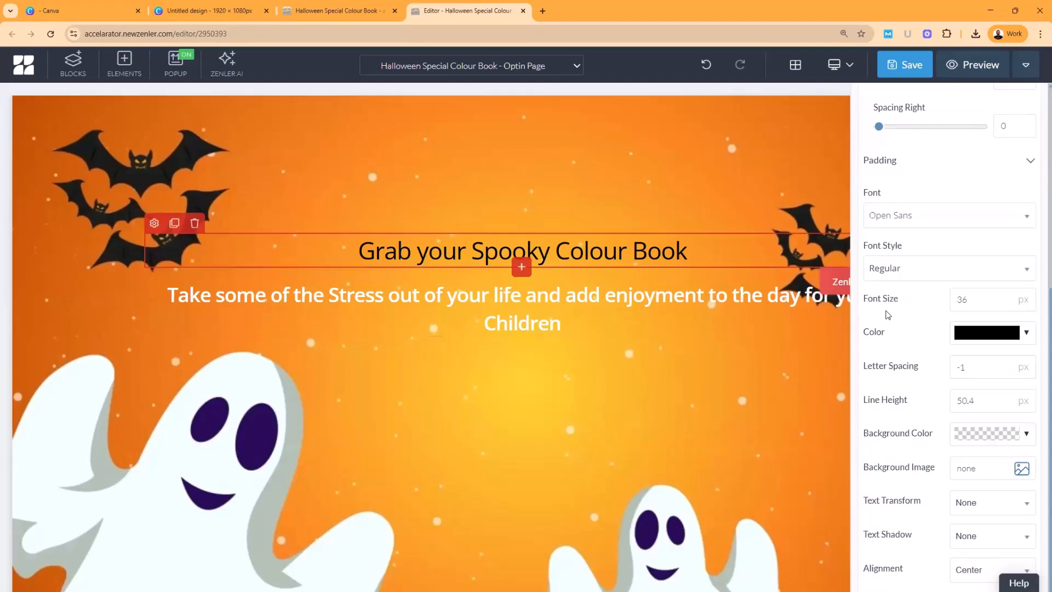
left_click(901, 226)
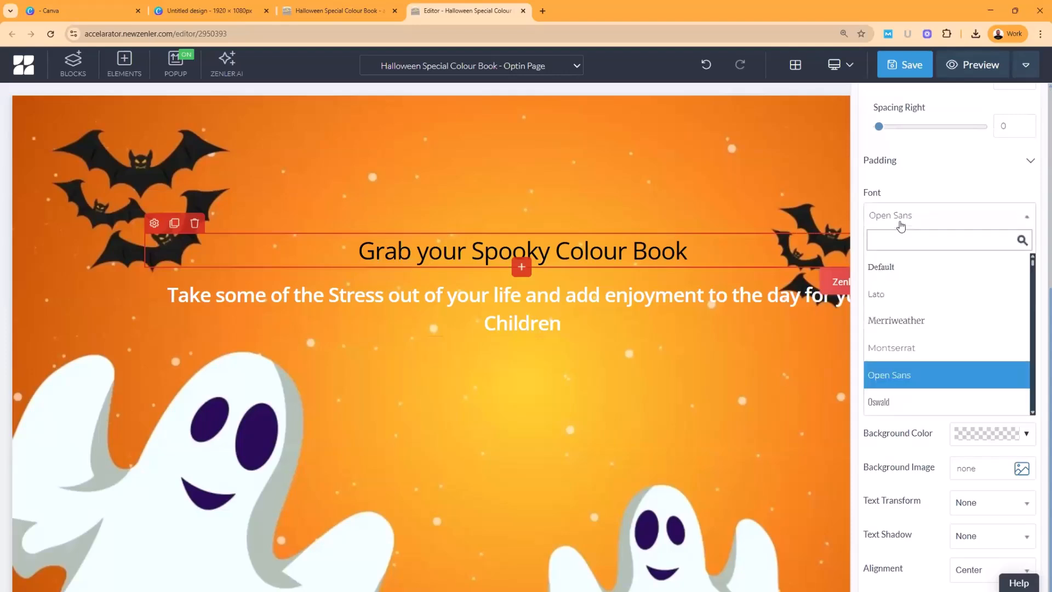
left_click(907, 324)
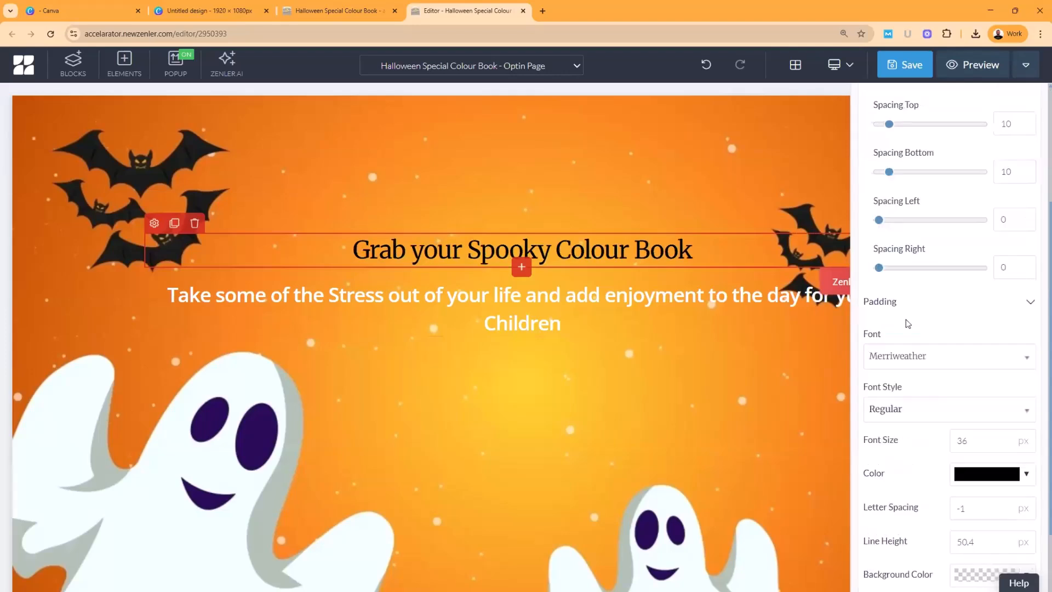
left_click(892, 359)
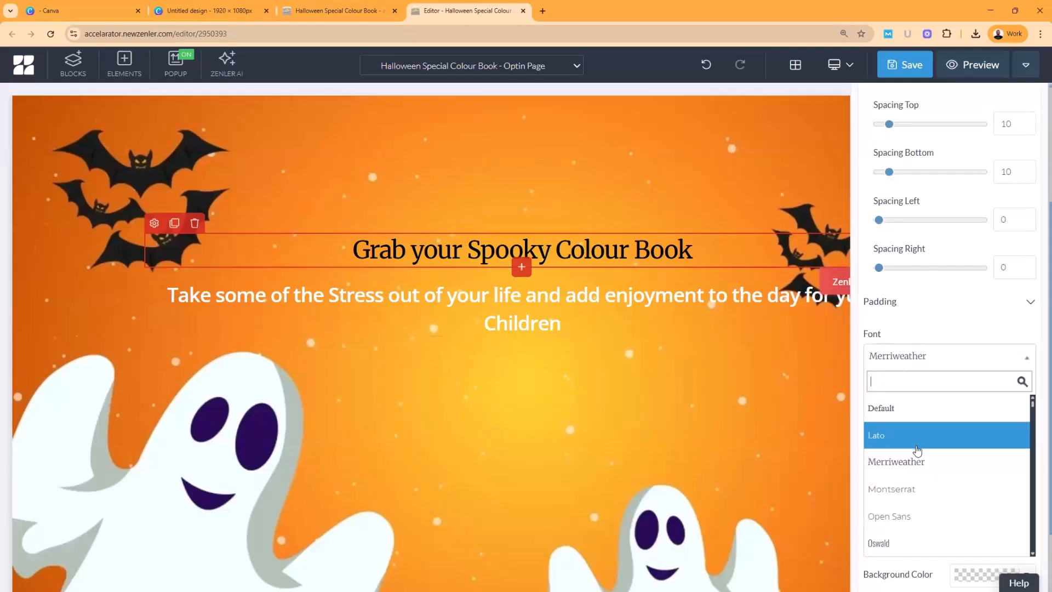
scroll(918, 457, "down", 3)
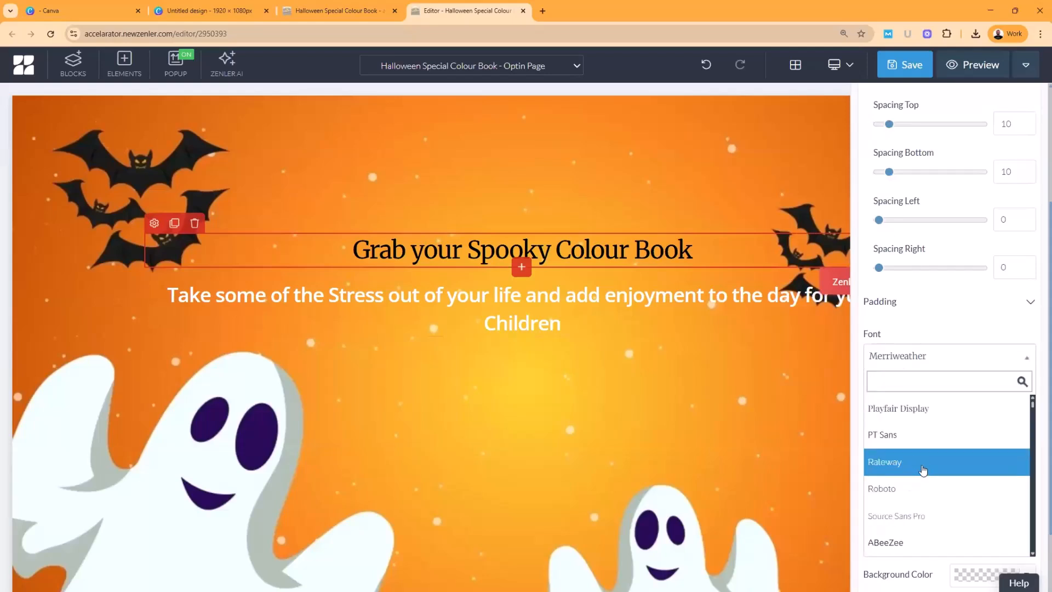
scroll(918, 457, "down", 5)
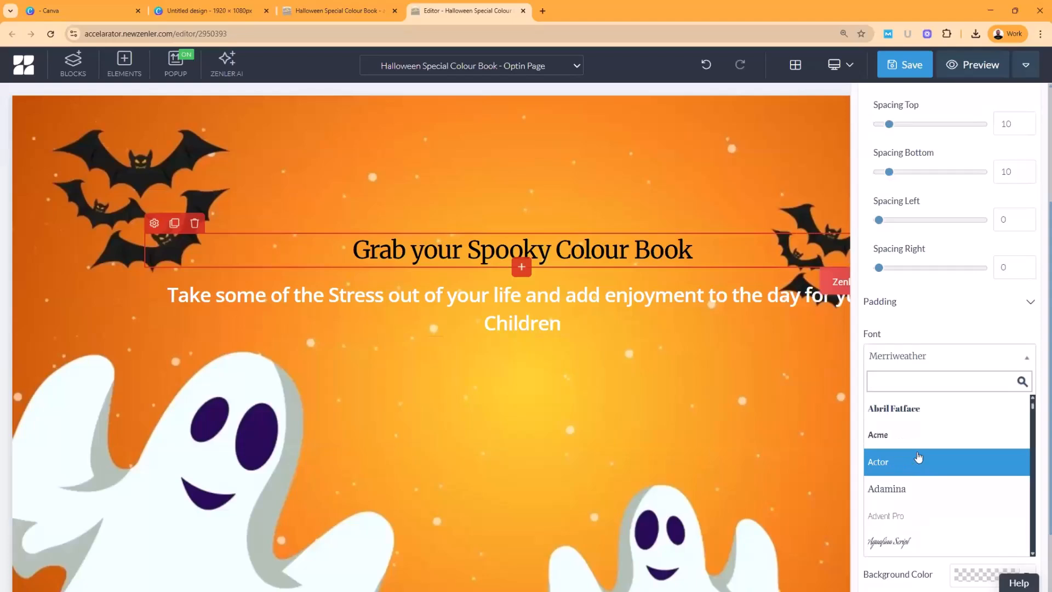
scroll(918, 458, "down", 1)
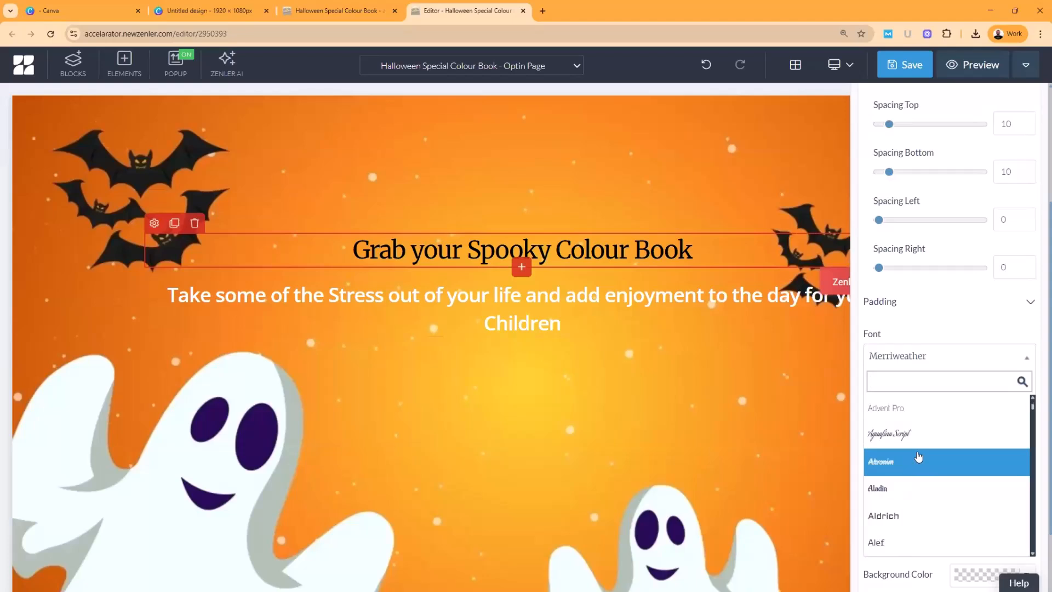
left_click(888, 465)
Step: Set the title's font size to 65 px and its text colour to white
scroll(889, 439, "down", 3)
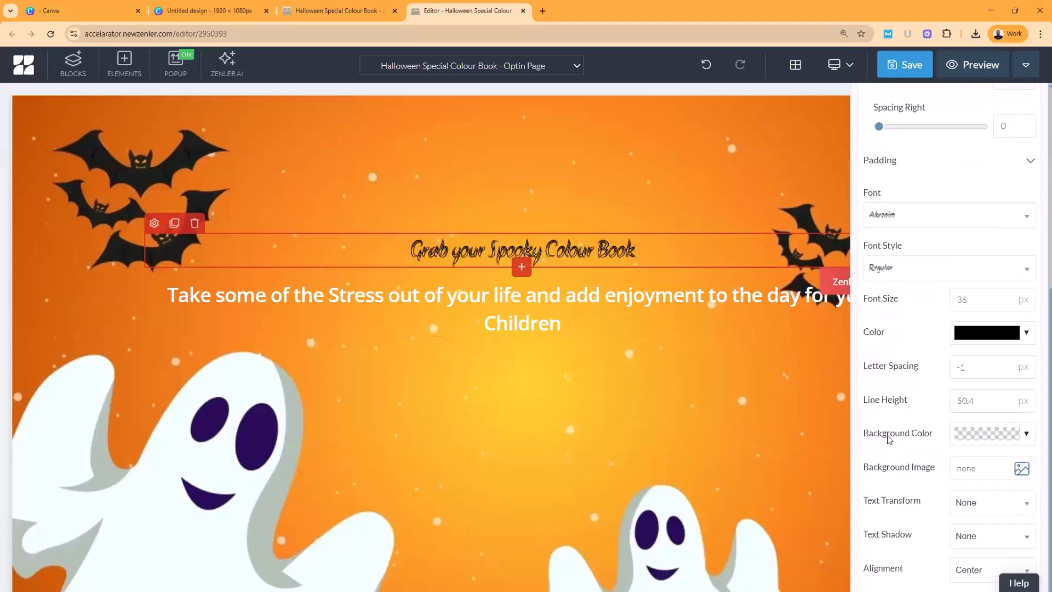
left_click(977, 301)
left_click_drag(977, 301, 946, 304)
type("65")
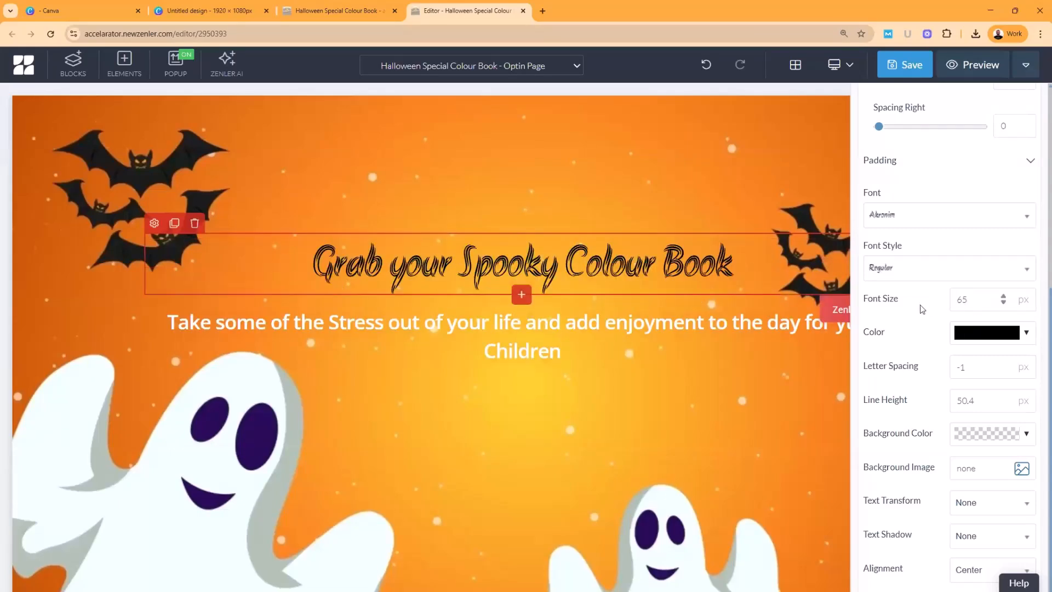
left_click(977, 333)
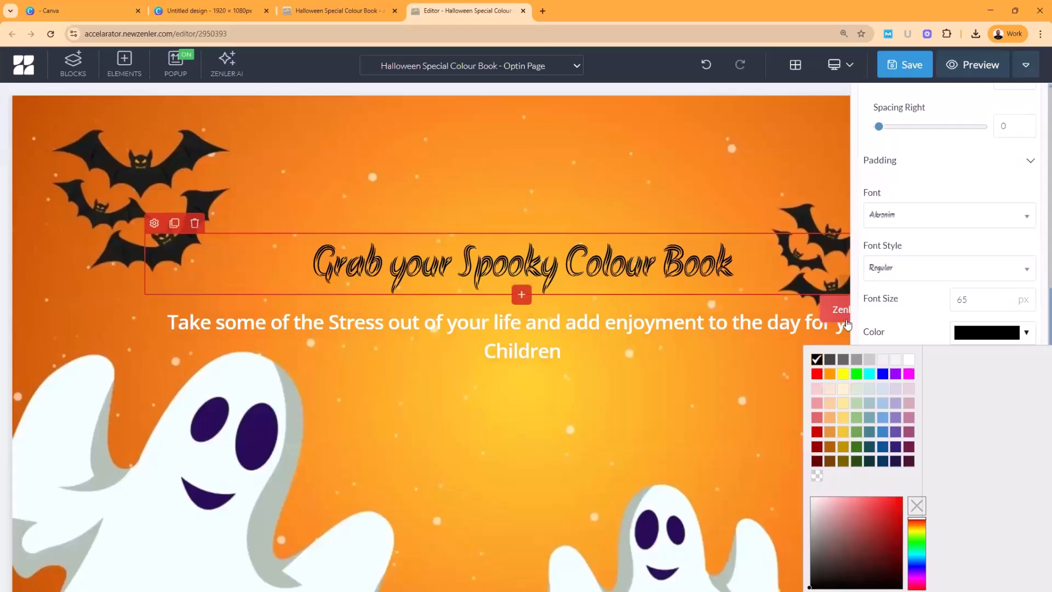
left_click(904, 360)
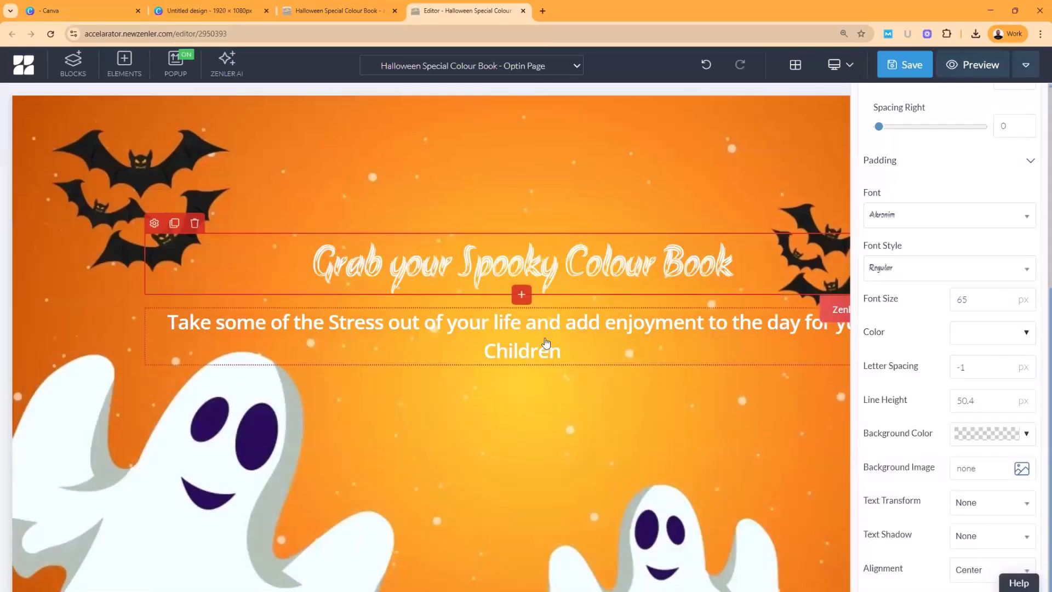
Step: Reduce the subheading's font size and insert a line break before "enjoyment" to split the text over two lines
left_click(557, 350)
left_click(155, 298)
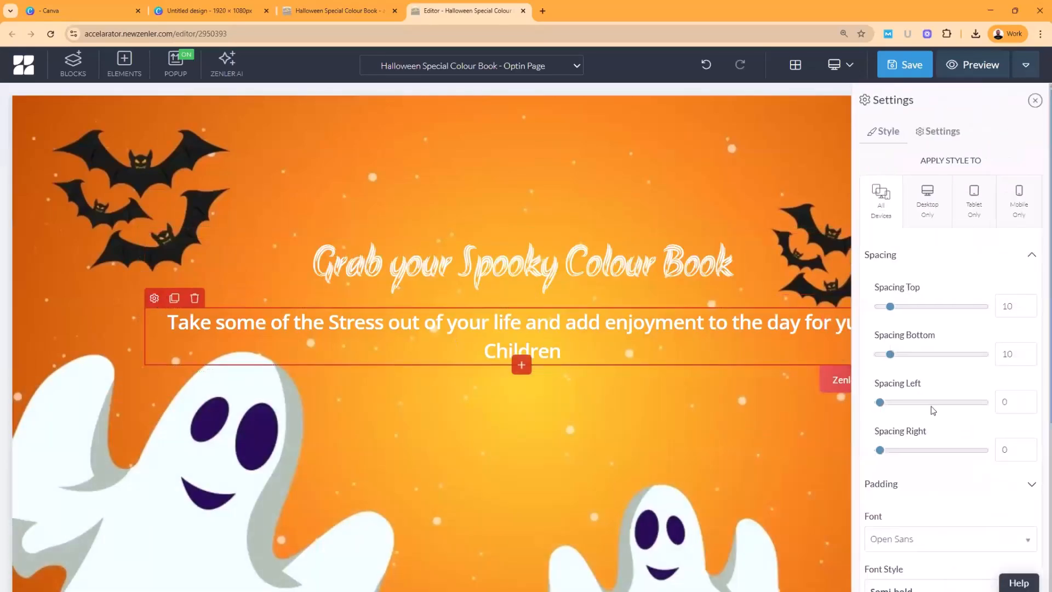
scroll(949, 326, "down", 1)
scroll(949, 328, "down", 3)
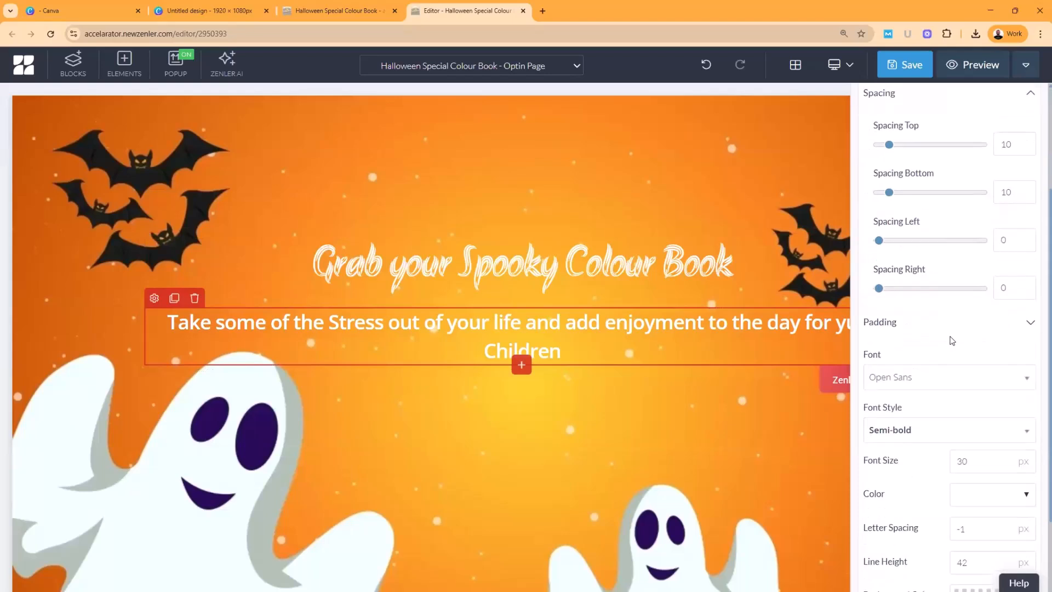
left_click(538, 323)
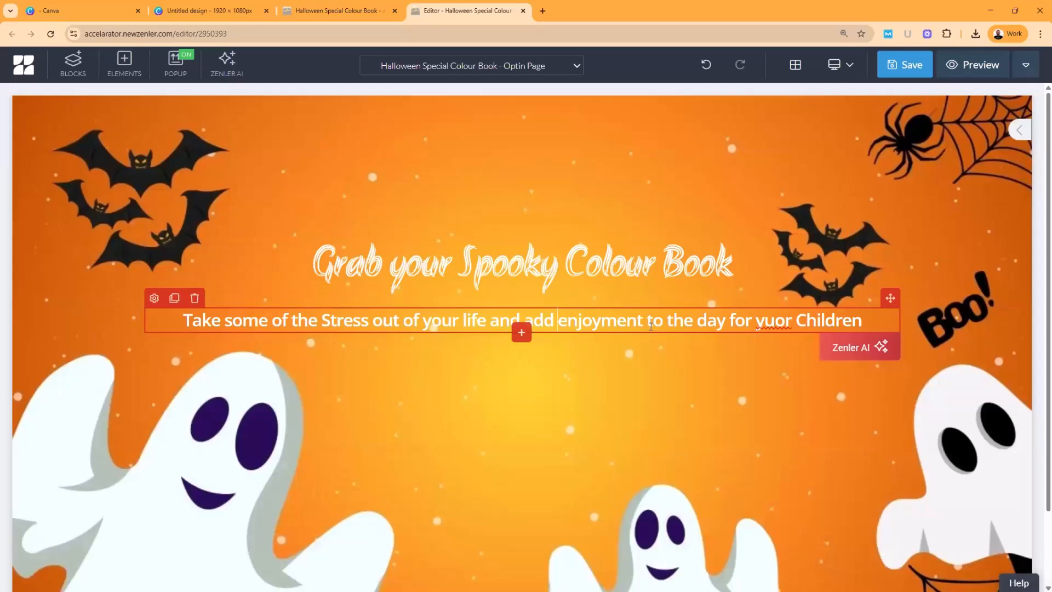
key("Return")
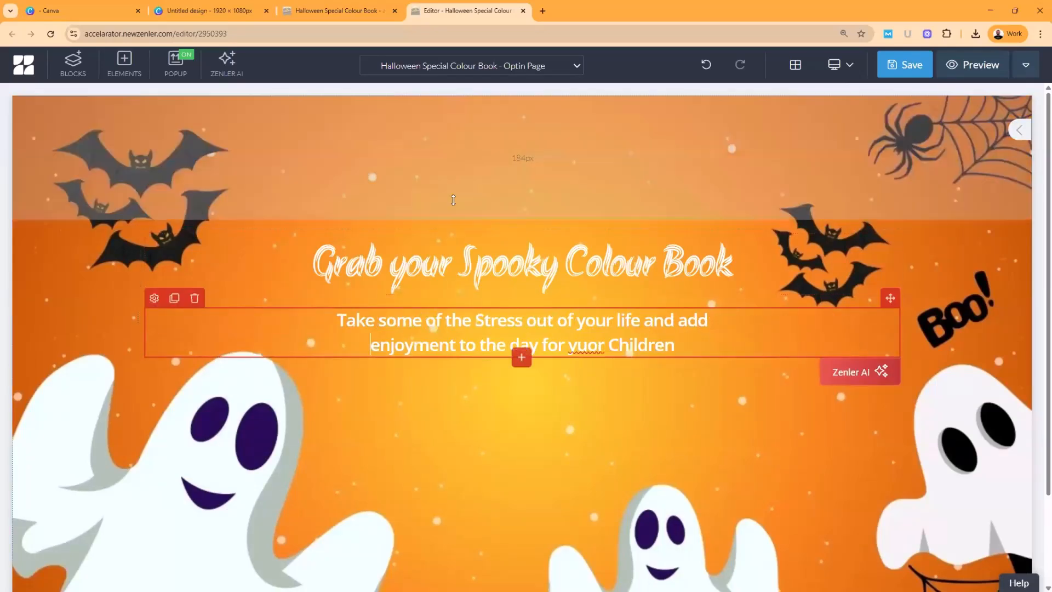
Step: Reduce the block's spacing above the title and correct "yuor" before "Children" to "your" in the subheading
left_click_drag(454, 206, 461, 129)
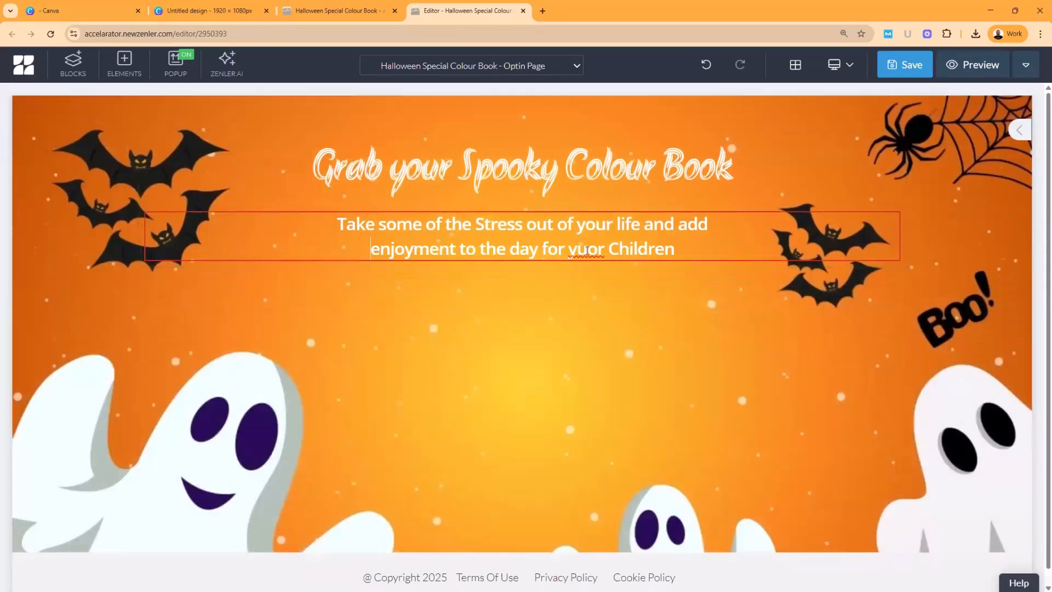
left_click_drag(597, 248, 577, 249)
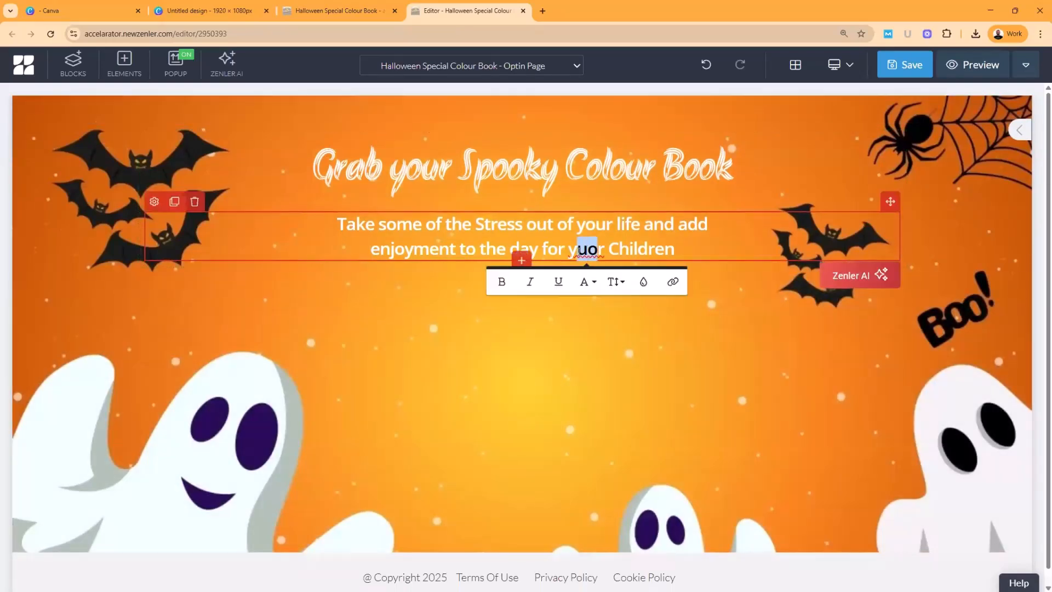
type("ou")
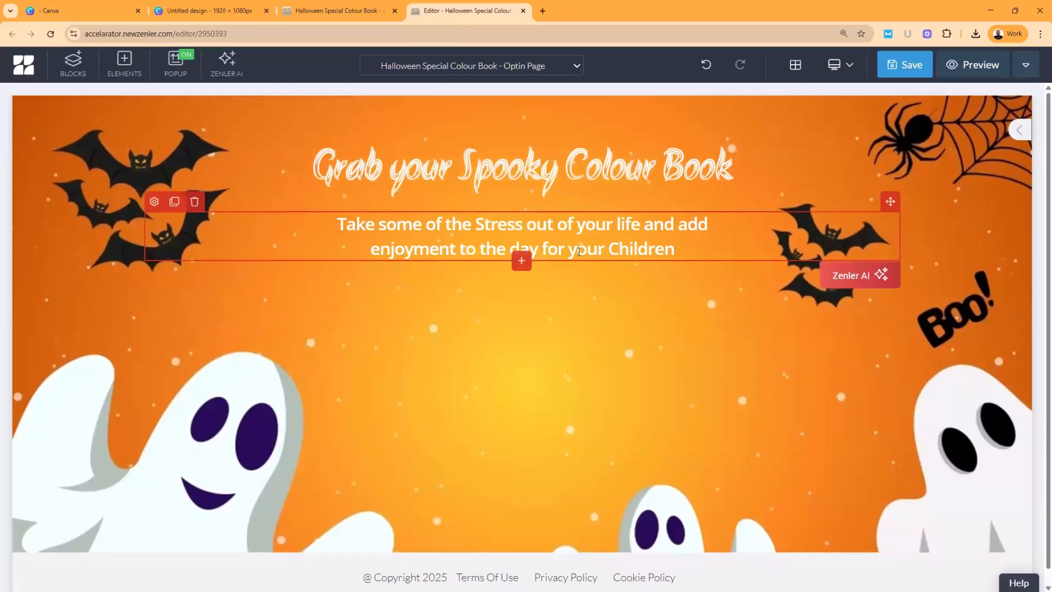
Step: Add a form element with name and email fields and a Submit button below the subheading
left_click(522, 262)
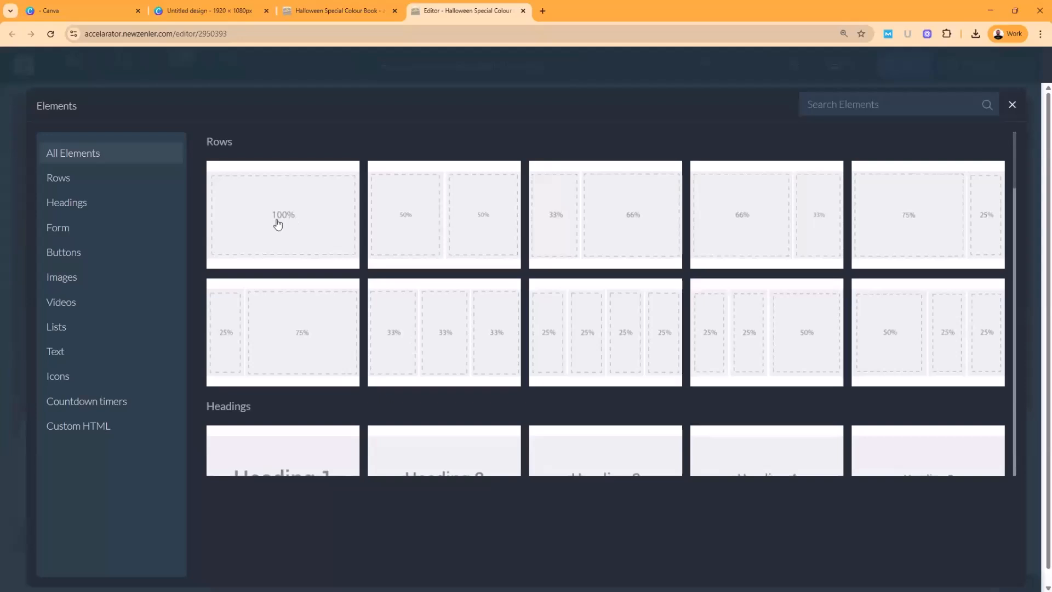
left_click(86, 227)
left_click(301, 200)
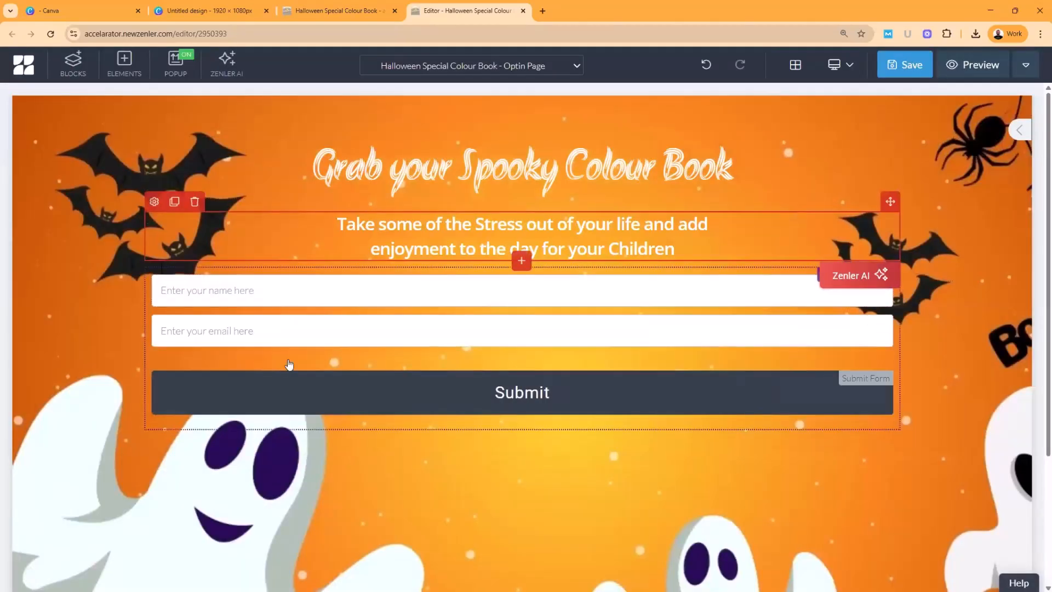
Step: Replace the form's Submit button text with "Grab yuor Spooky Colour Book"
left_click(275, 387)
left_click(164, 363)
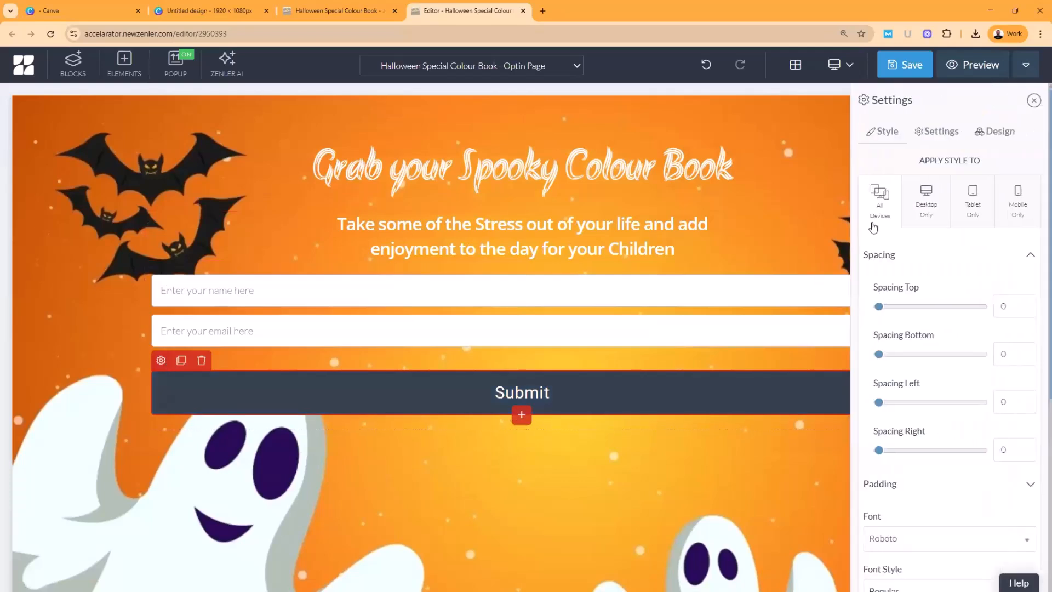
double_click(971, 170)
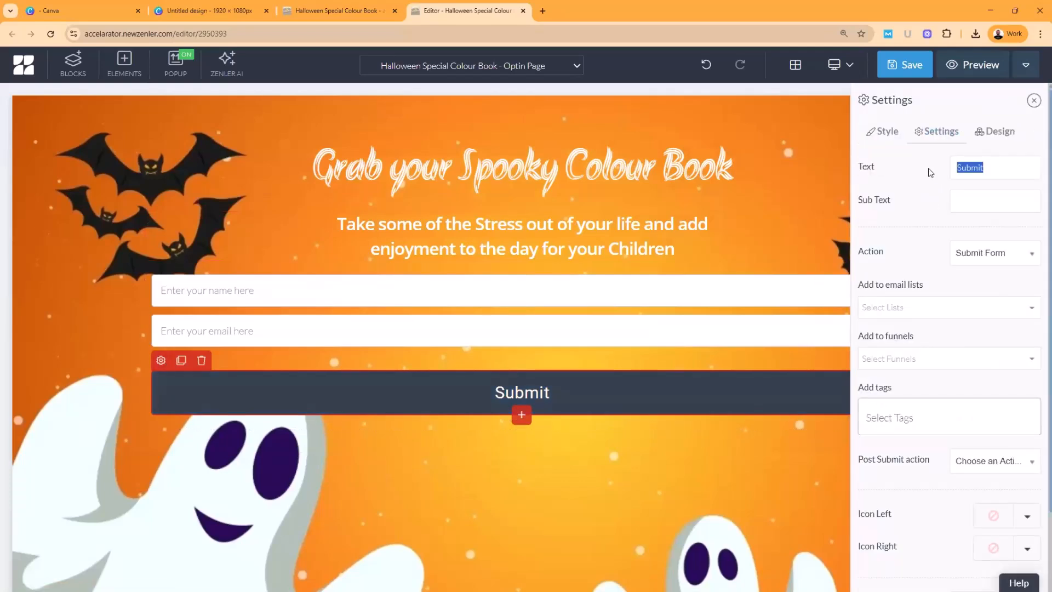
type("Grab yuor Spooky")
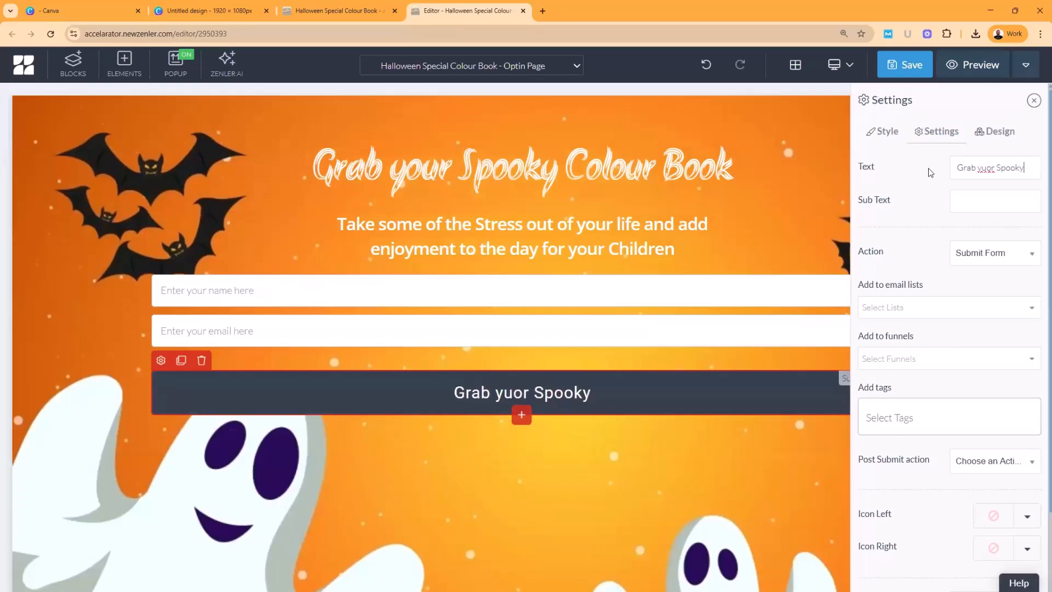
type(" Colo")
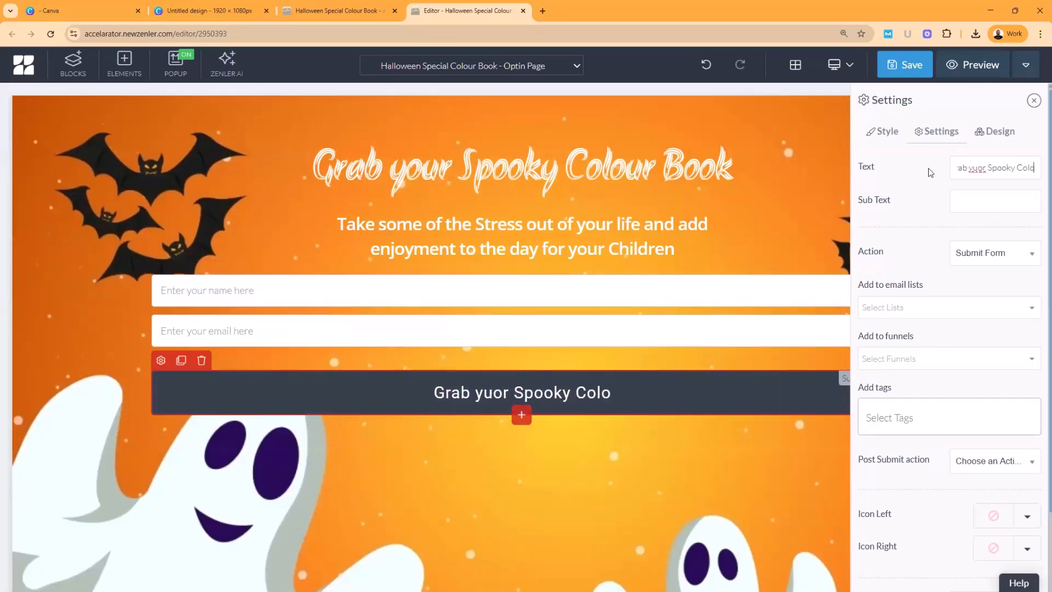
type("ur Book")
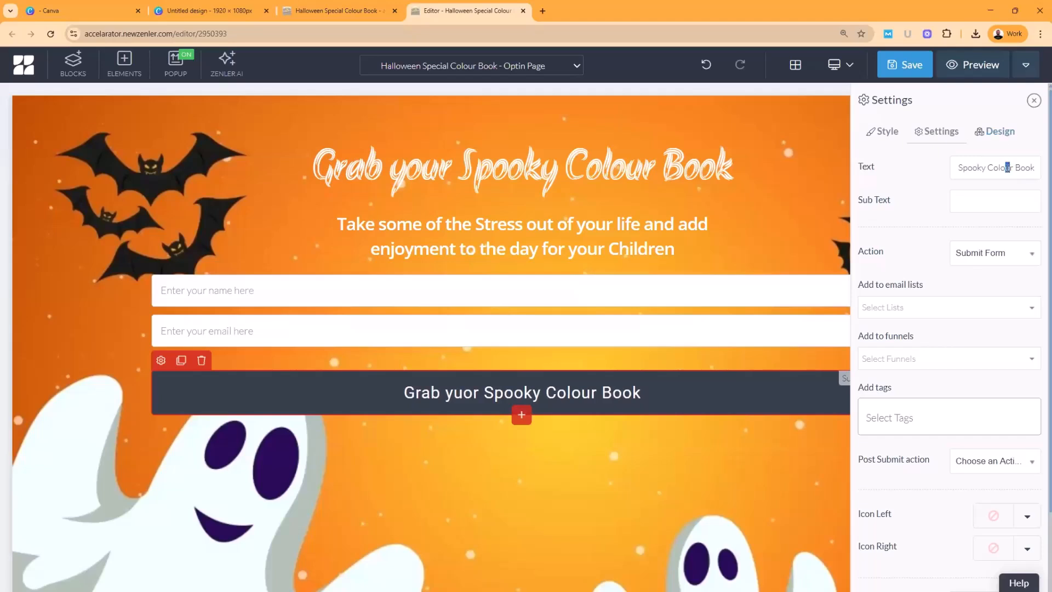
key("BackSpace")
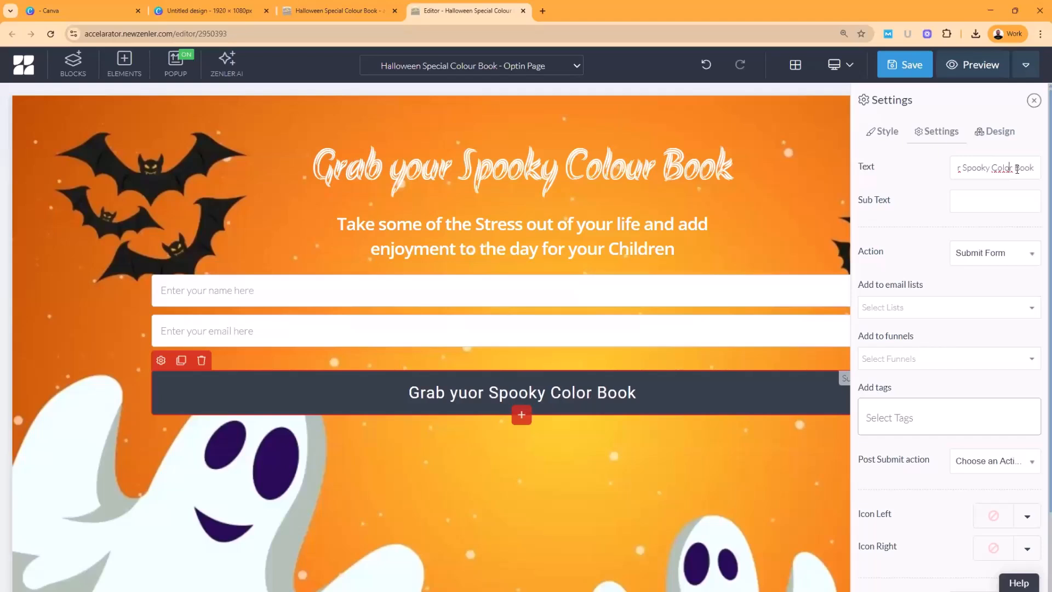
type("u")
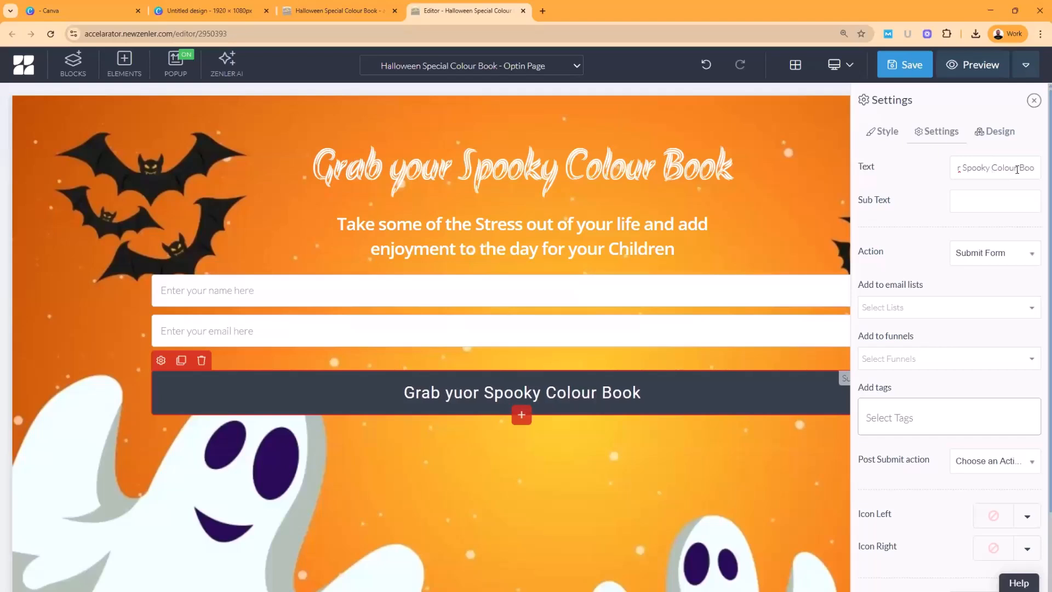
Step: Correct "yuor" to "your" in the form button's text so it reads "Grab your Spooky Colour Book"
left_click(880, 132)
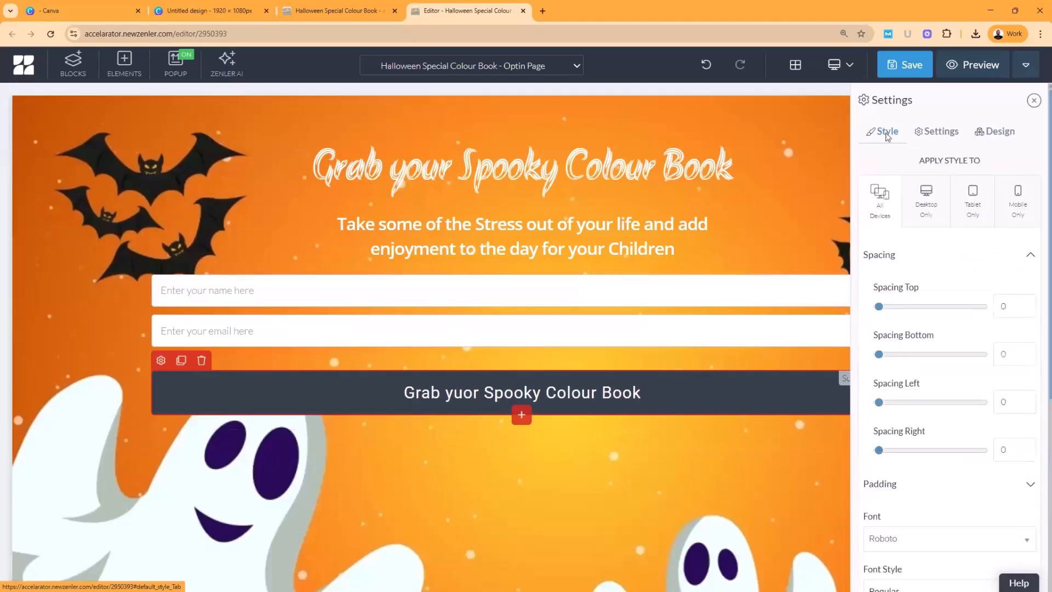
scroll(959, 389, "down", 3)
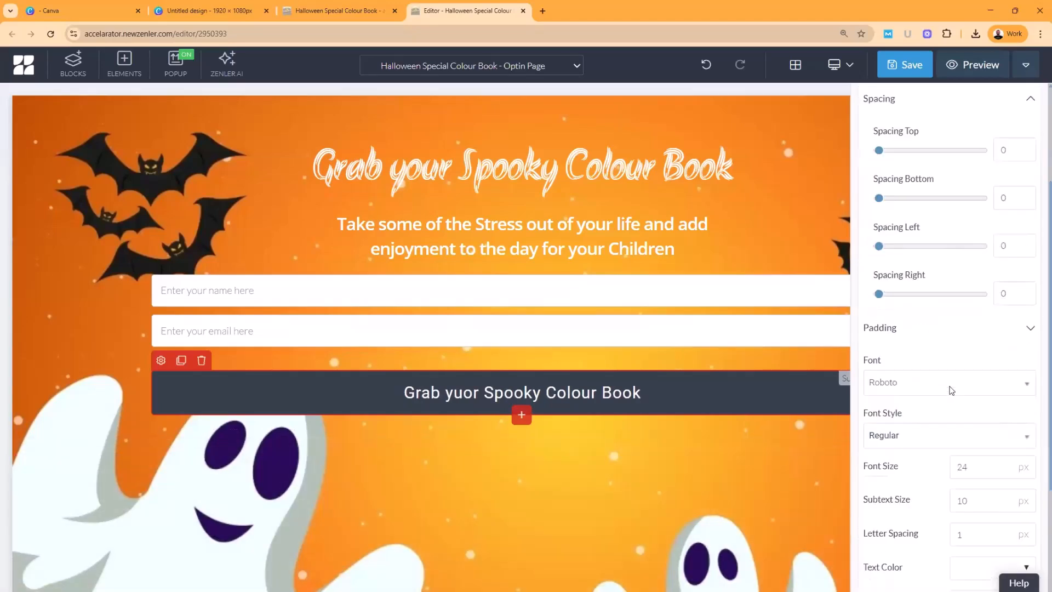
scroll(967, 236, "up", 3)
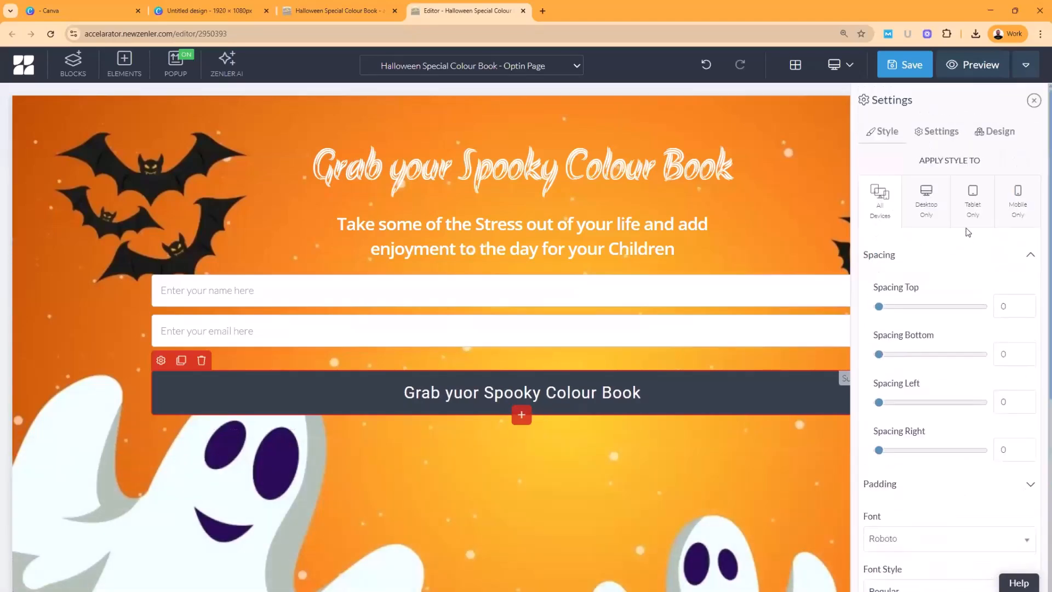
left_click(949, 135)
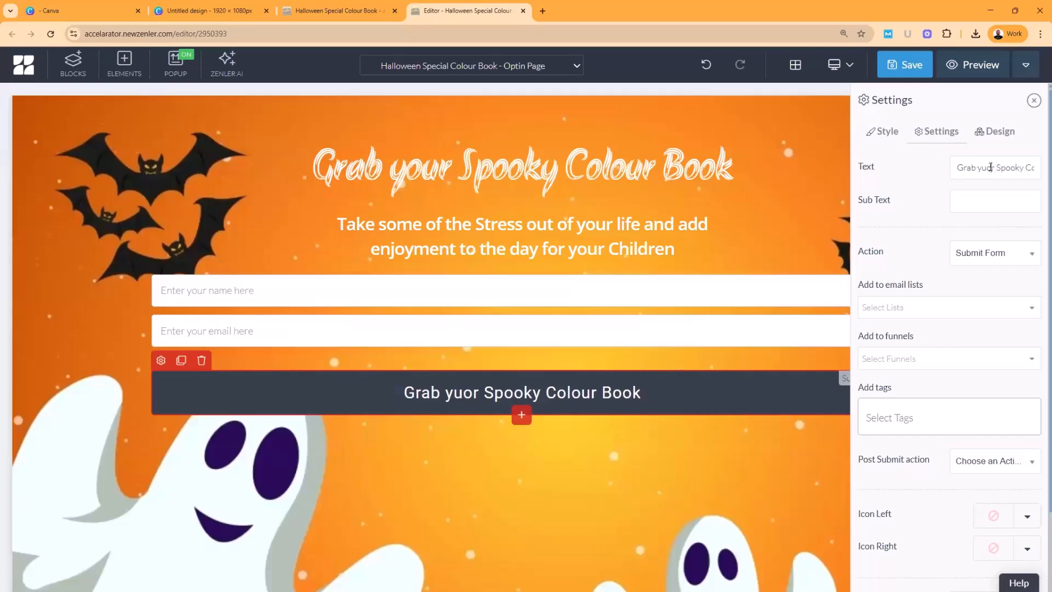
type("our")
Step: Change the form button's background colour to a very dark brown, #220c03
left_click(884, 132)
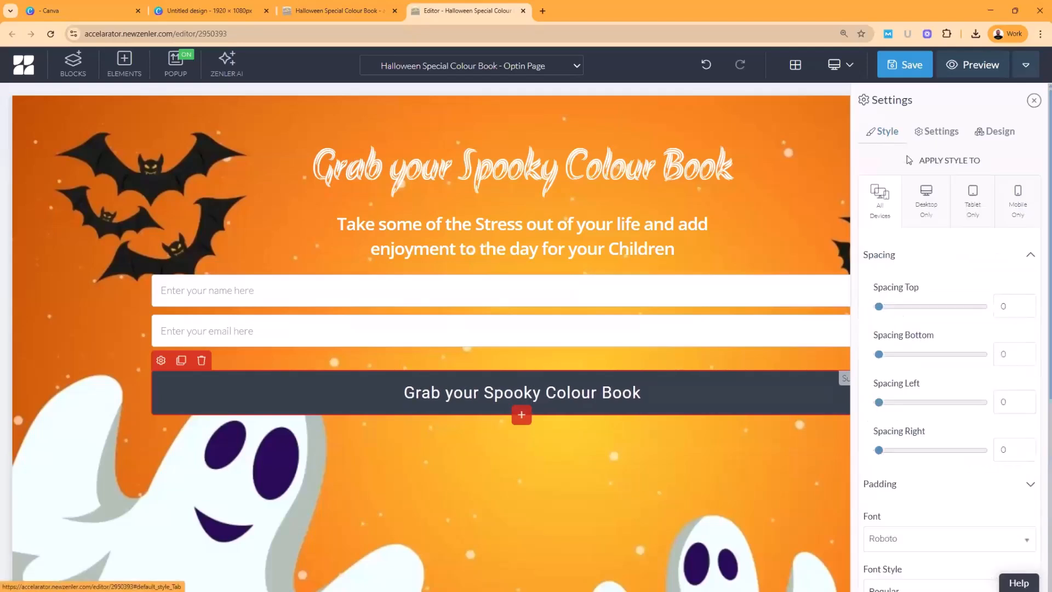
scroll(954, 345, "down", 7)
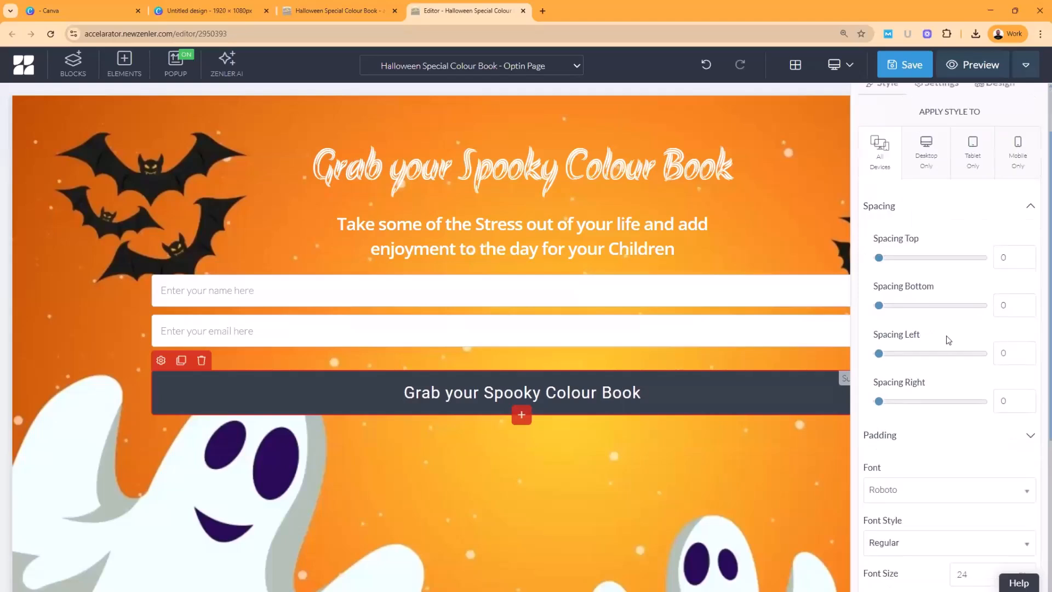
left_click(971, 387)
left_click(972, 387)
left_click(971, 387)
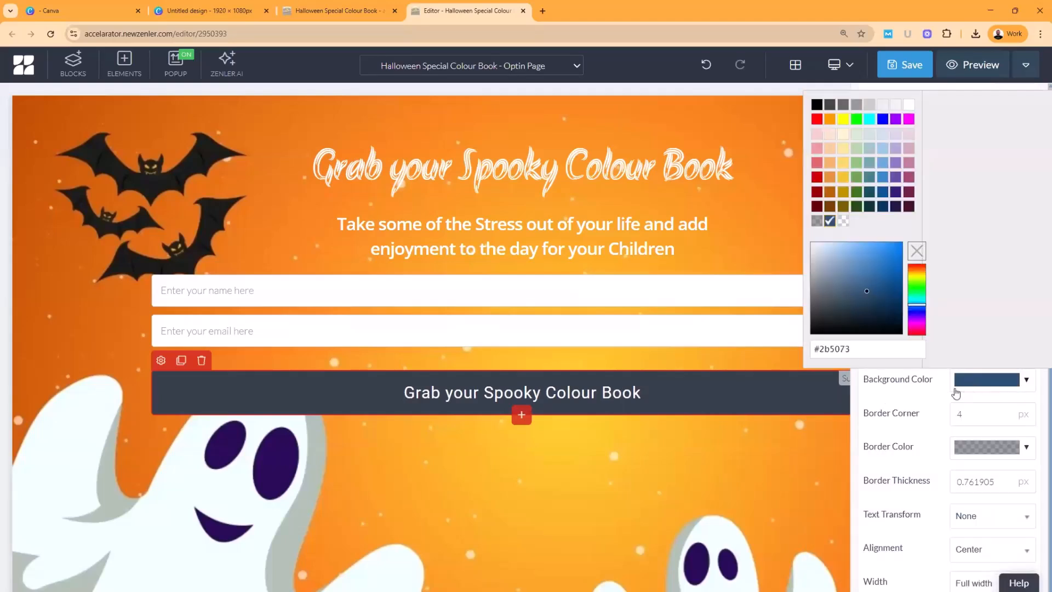
left_click(838, 317)
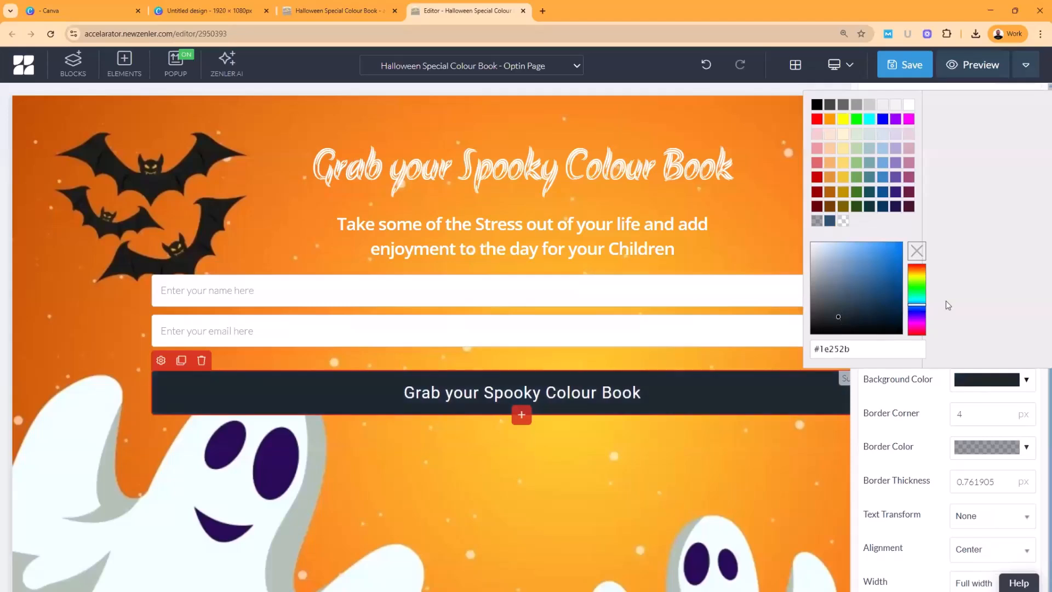
left_click_drag(916, 308, 919, 273)
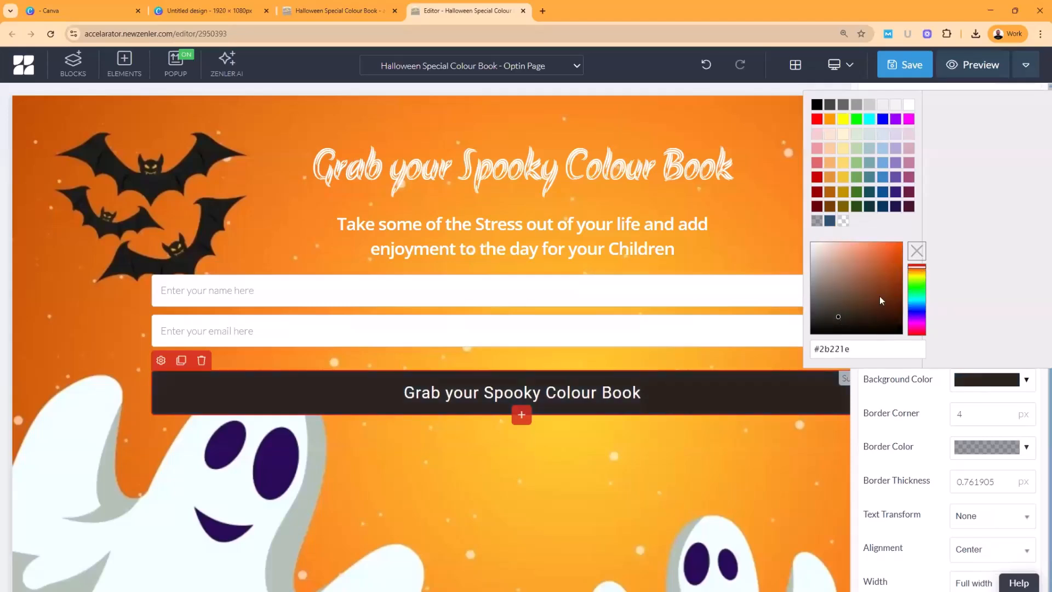
left_click_drag(838, 319, 893, 321)
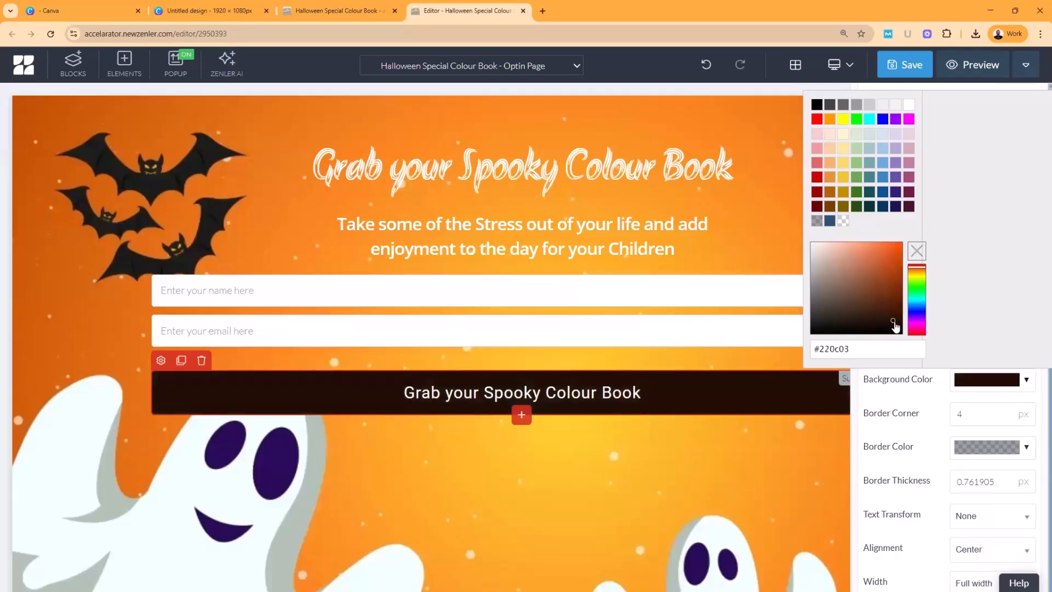
left_click(894, 406)
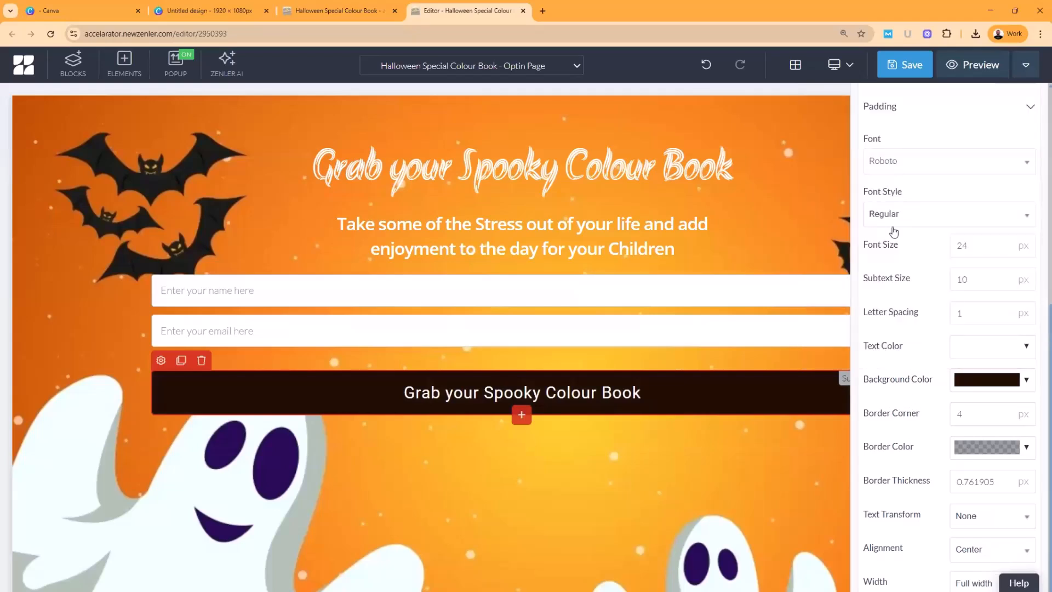
Step: Set the form button's font to Akronim and its font size to 32 px
left_click(910, 166)
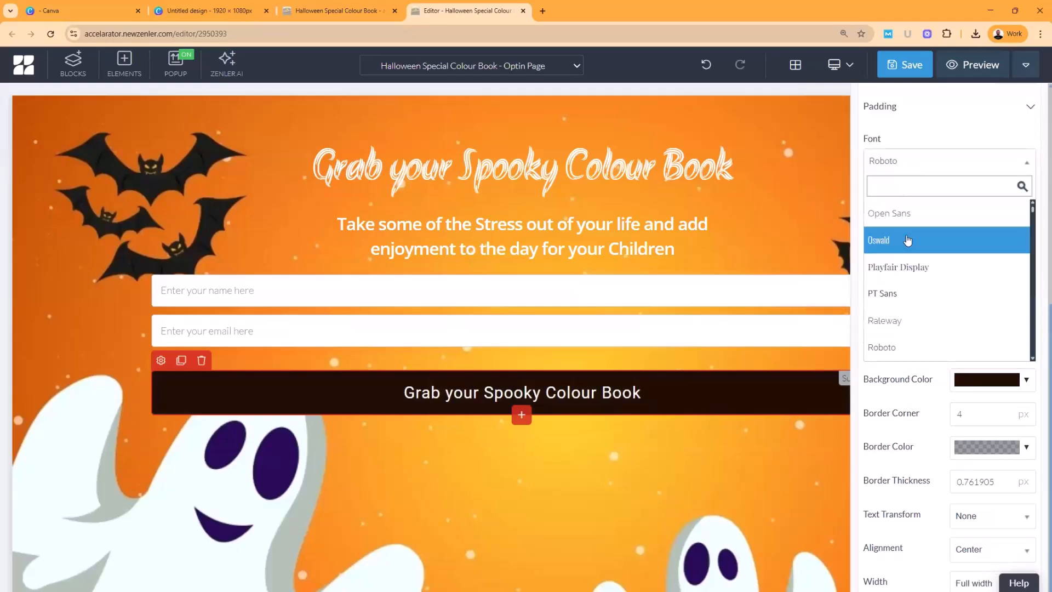
scroll(908, 282, "down", 3)
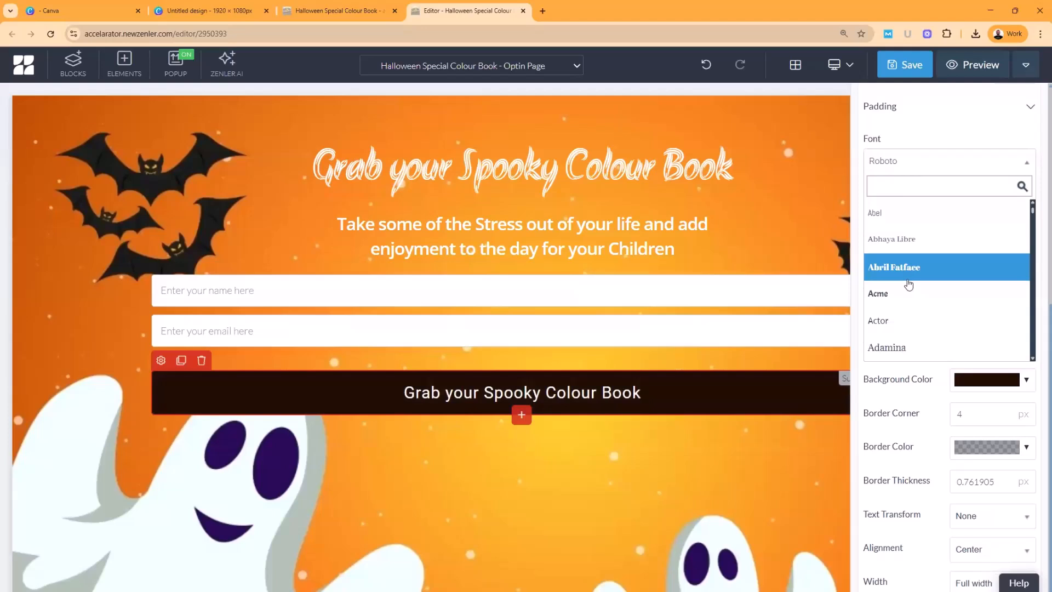
scroll(909, 284, "down", 1)
scroll(898, 283, "down", 1)
left_click(875, 321)
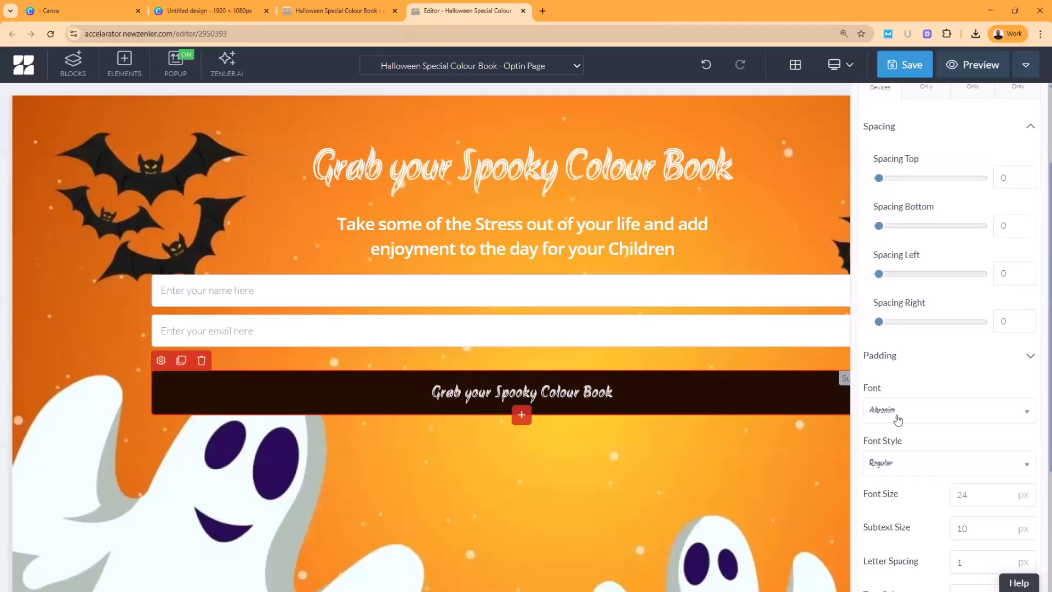
left_click_drag(970, 497, 947, 501)
type("32")
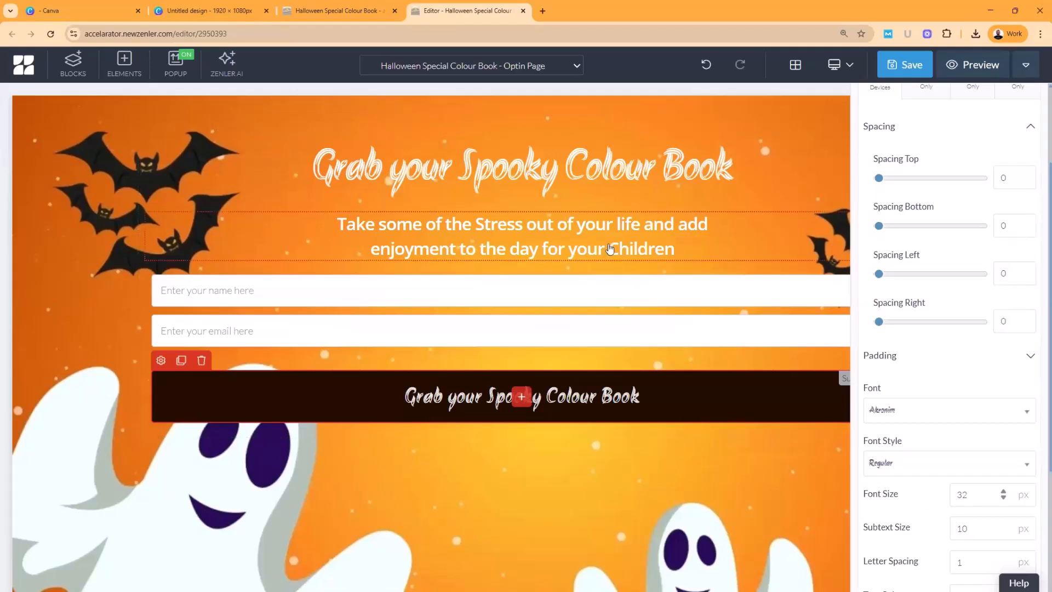
scroll(977, 153, "up", 3)
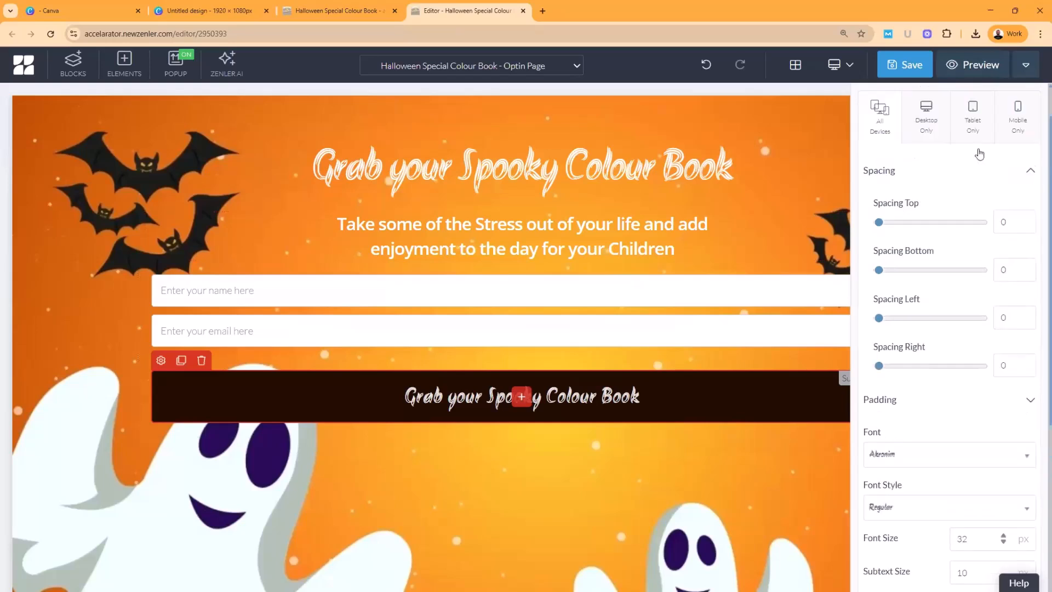
Step: Try changing the form button's action to Go to Link
left_click(229, 409)
left_click(161, 361)
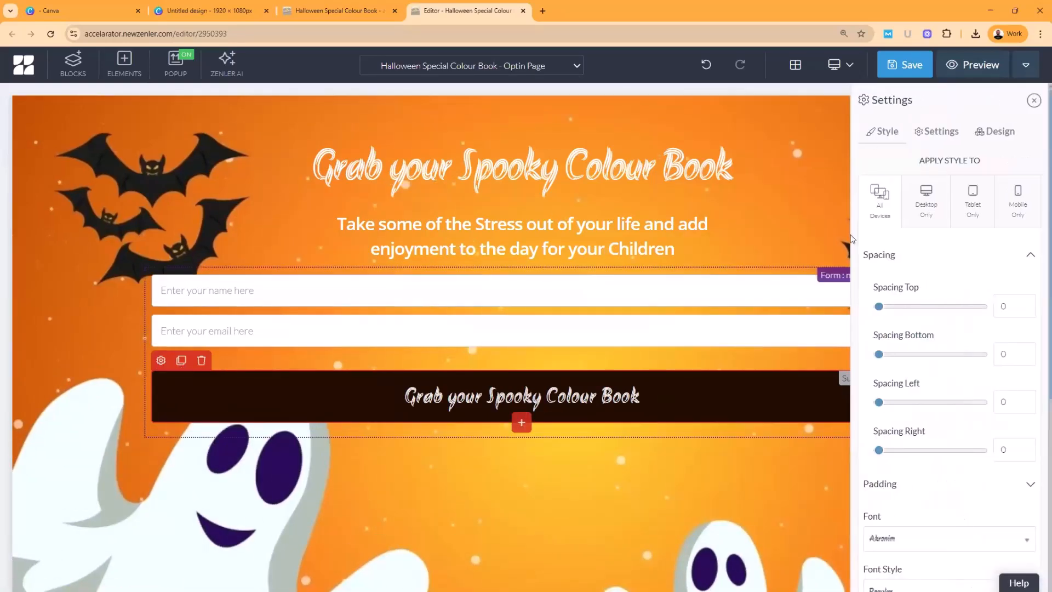
left_click(937, 141)
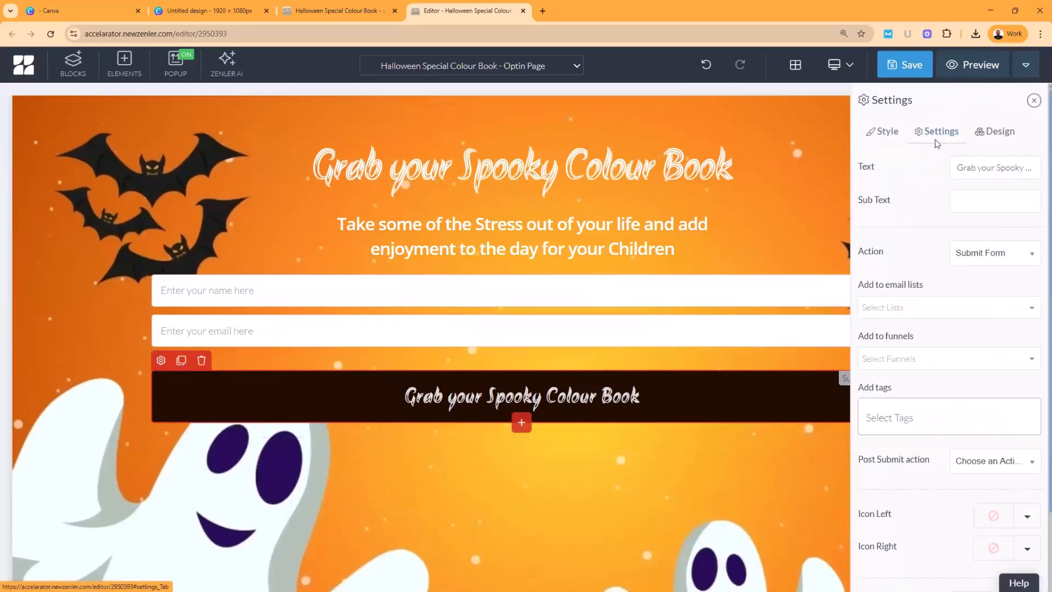
left_click(992, 258)
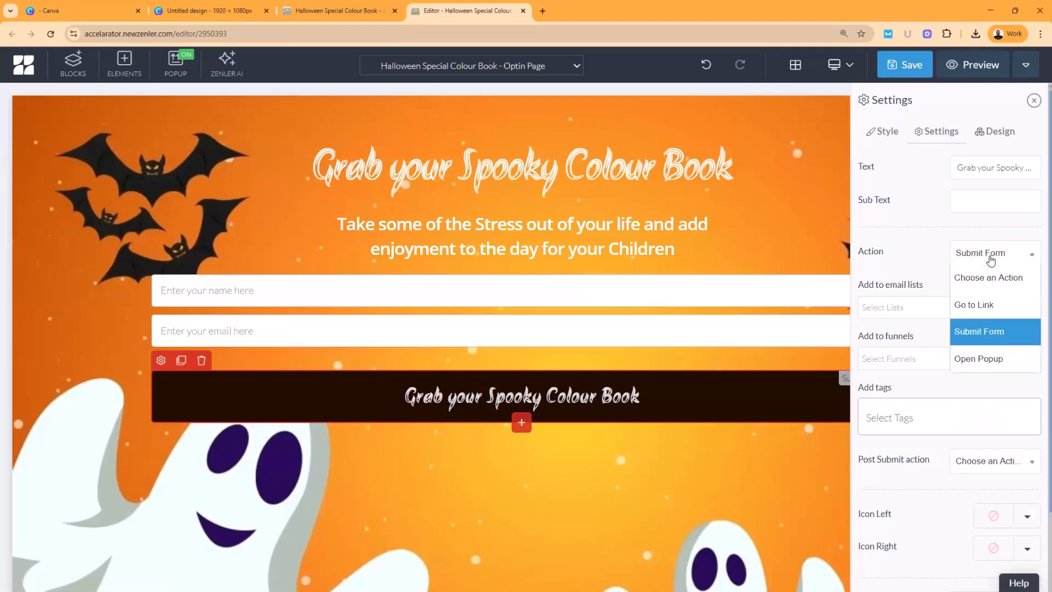
left_click(979, 307)
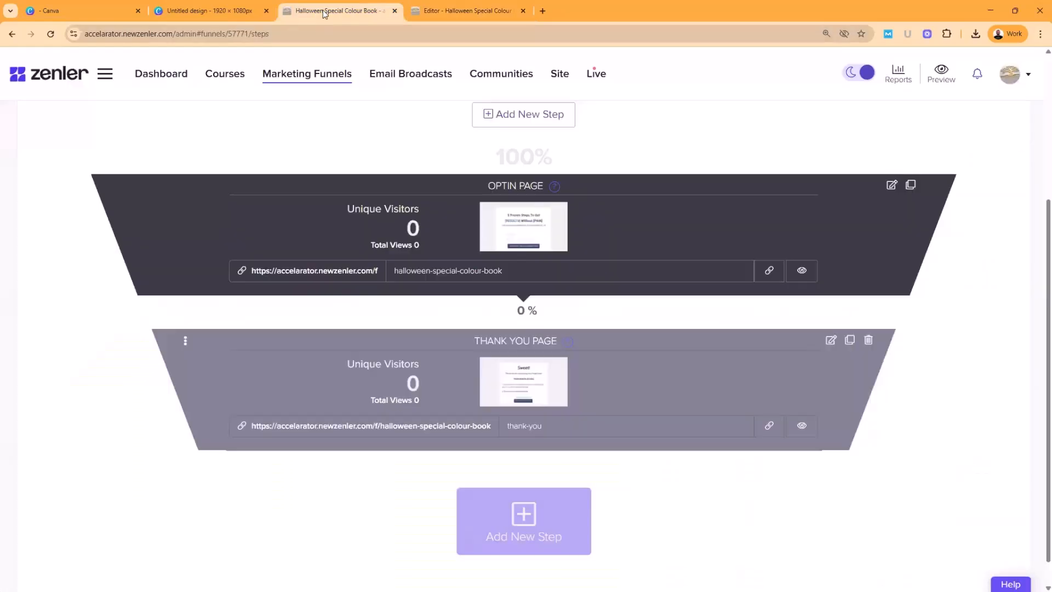
Step: Copy the funnel's thank-you page URL and set the form button's action back to Submit Form
left_click(326, 12)
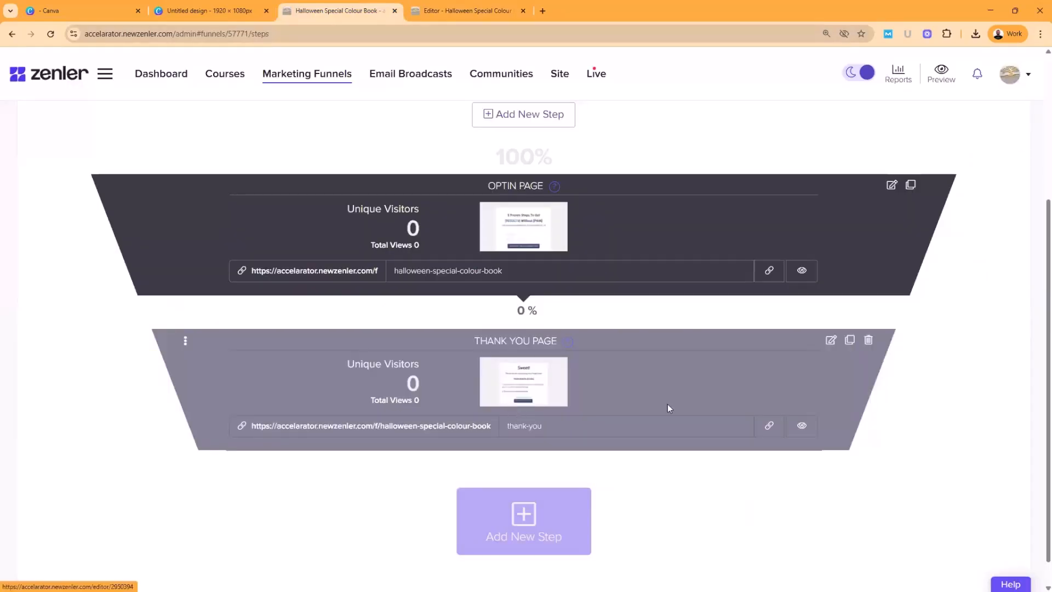
left_click(768, 428)
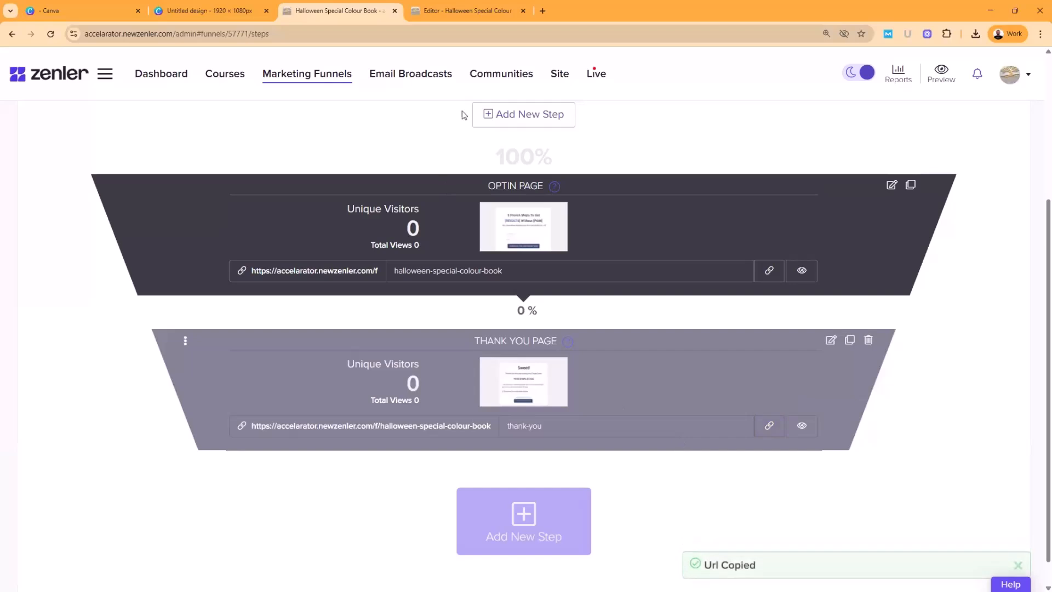
left_click(442, 18)
left_click(965, 261)
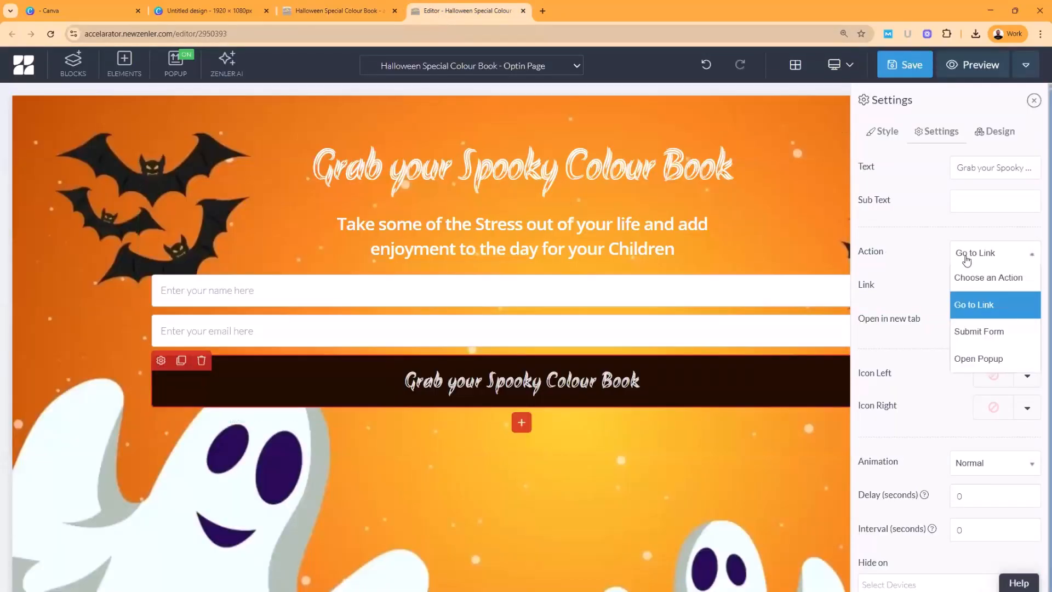
left_click(964, 334)
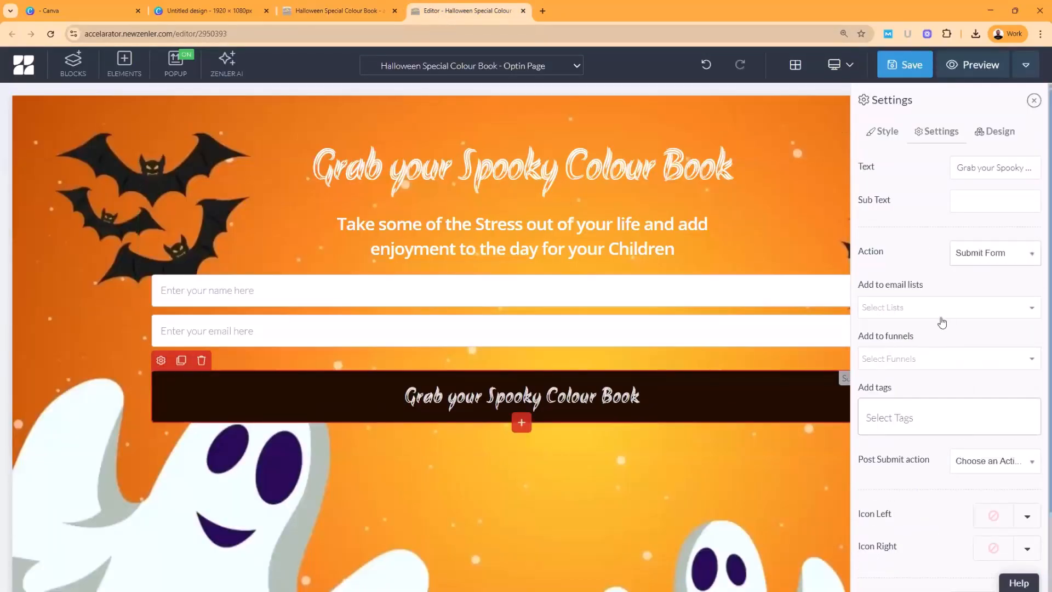
Step: Set the button's post-submit action to Go to Link with the thank-you page's copied URL, and save the page
left_click(974, 464)
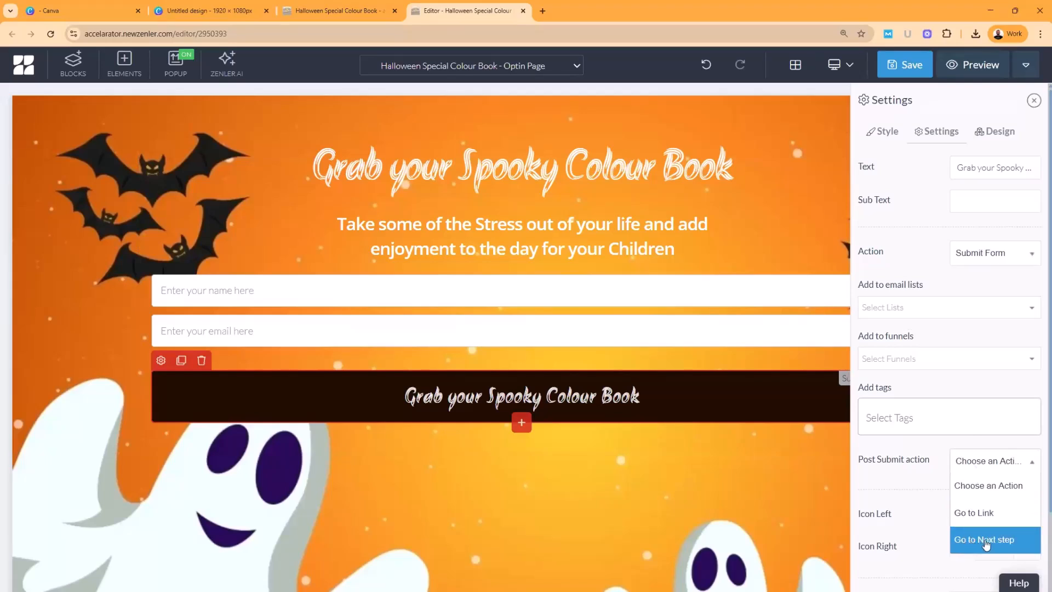
left_click(977, 518)
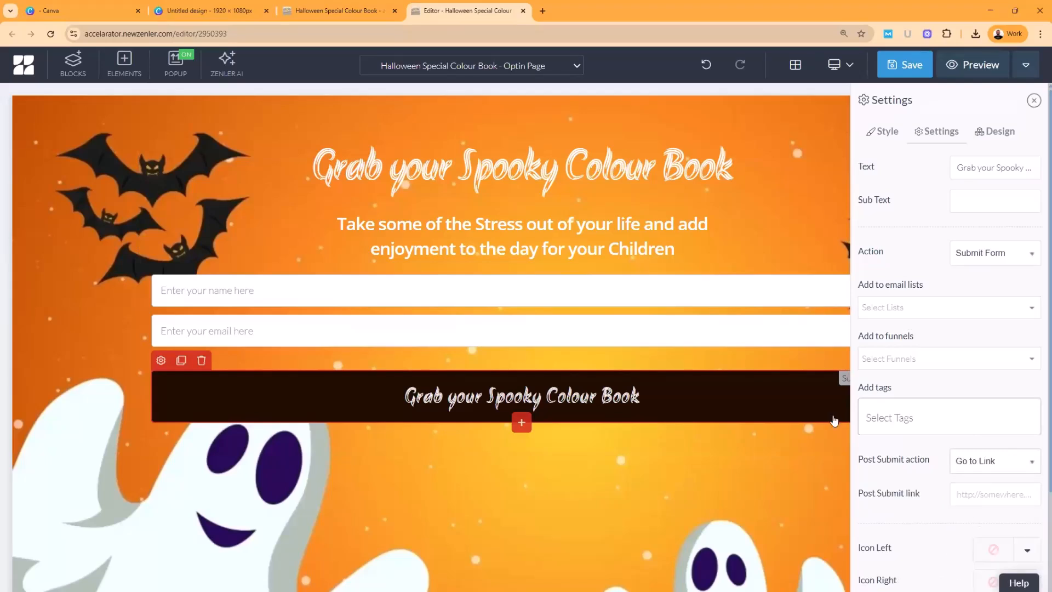
left_click(340, 10)
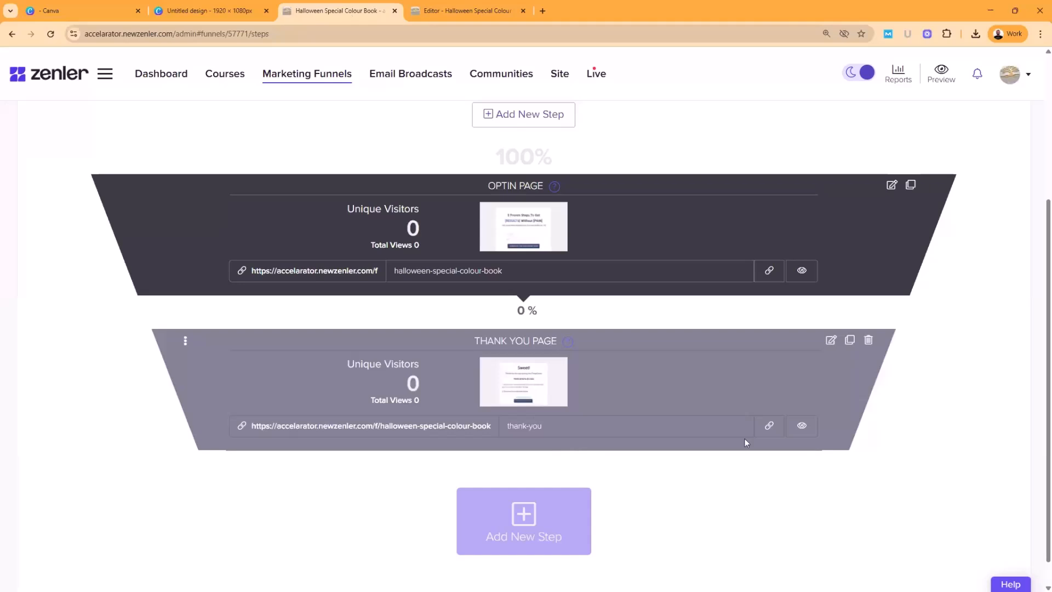
left_click(769, 426)
left_click(466, 10)
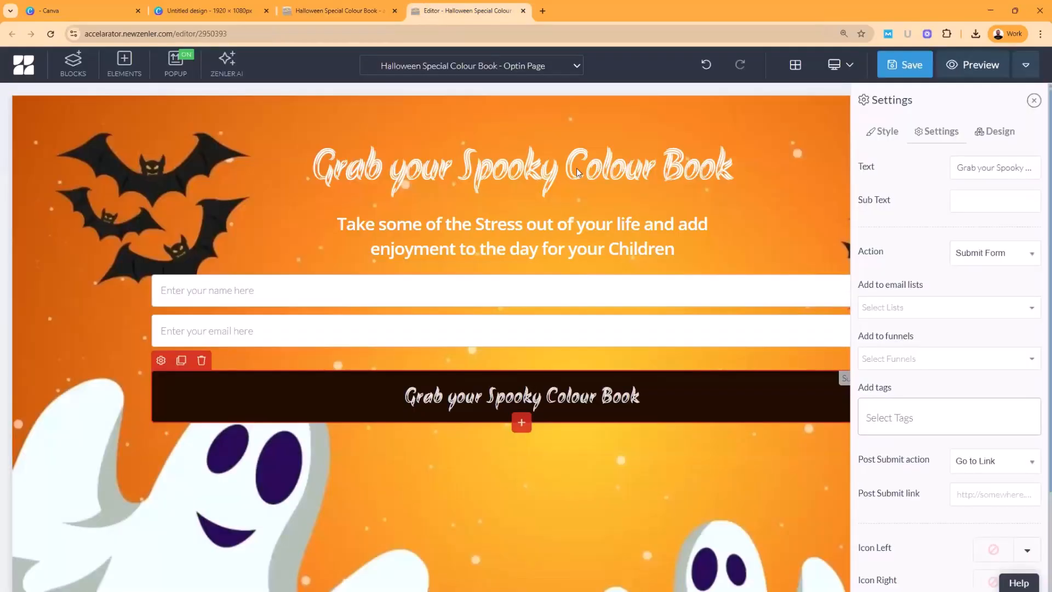
left_click(965, 497)
key("ctrl+v")
left_click(941, 482)
left_click(904, 68)
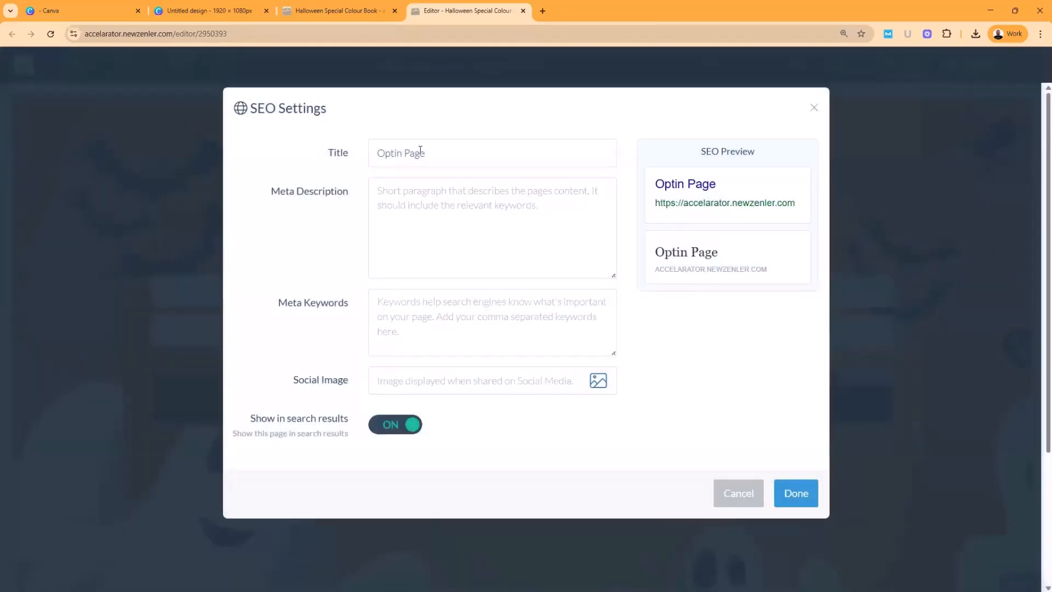
Step: Set the page's SEO title to "Grab your Spooky Colour Book", copied from the heading, and use the Halloween ghost background as social image
triple_click(413, 159)
left_click(796, 493)
triple_click(503, 169)
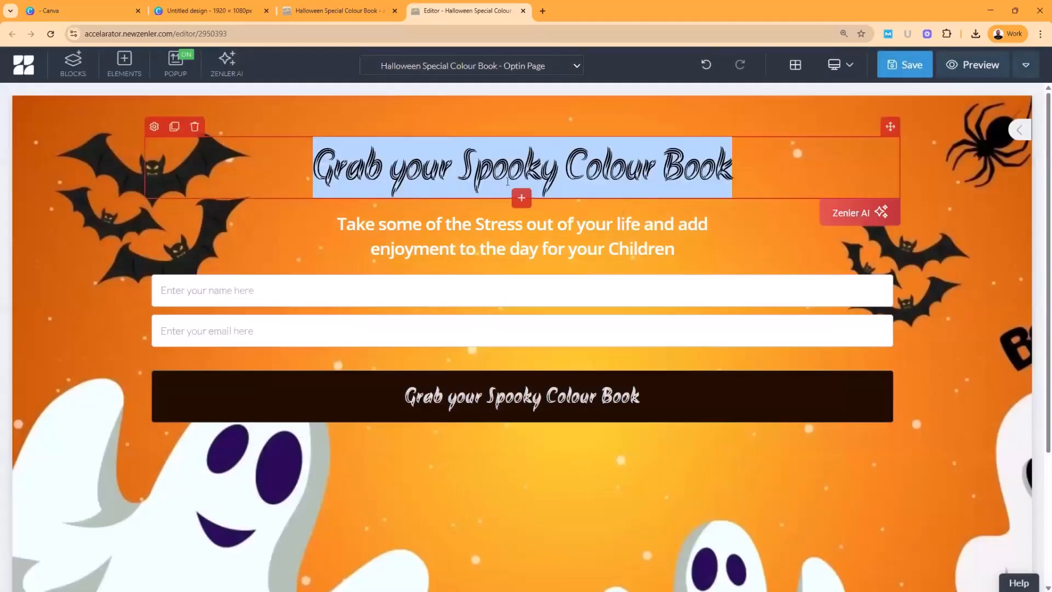
left_click(1026, 64)
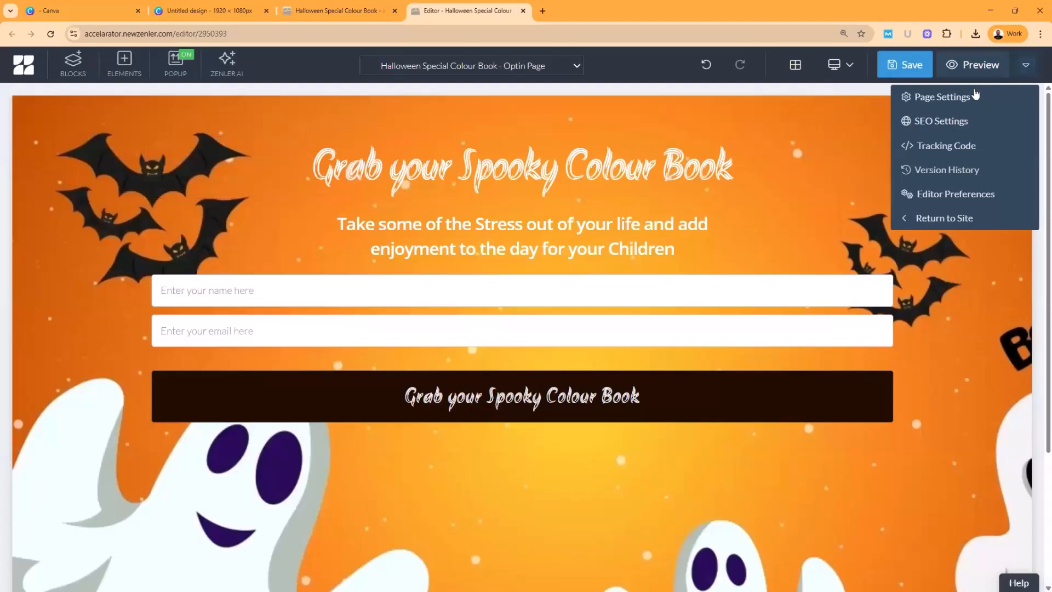
left_click(935, 122)
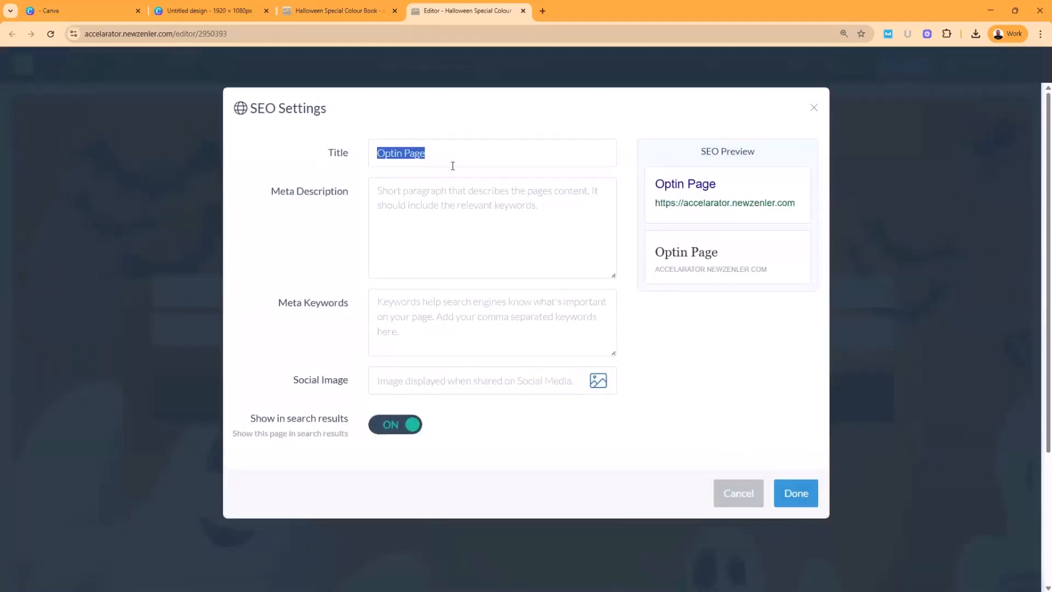
key("ctrl+v")
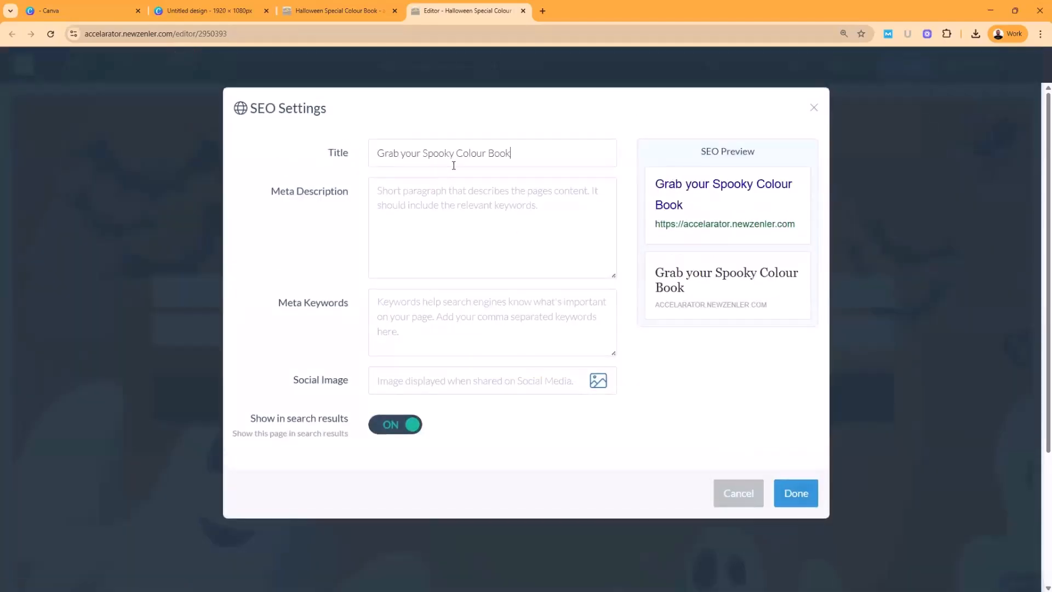
left_click(598, 380)
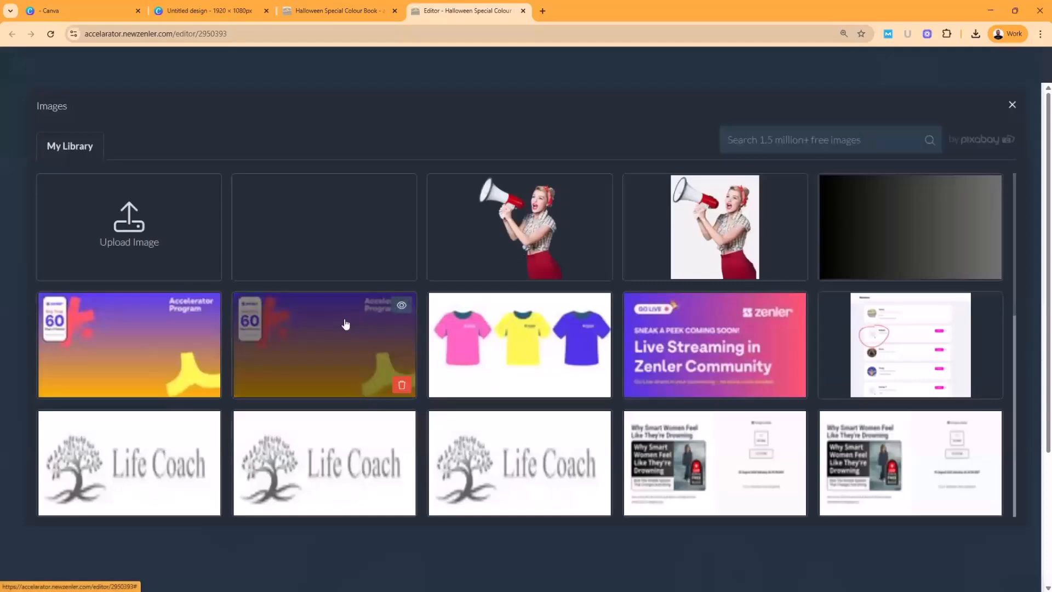
left_click(329, 235)
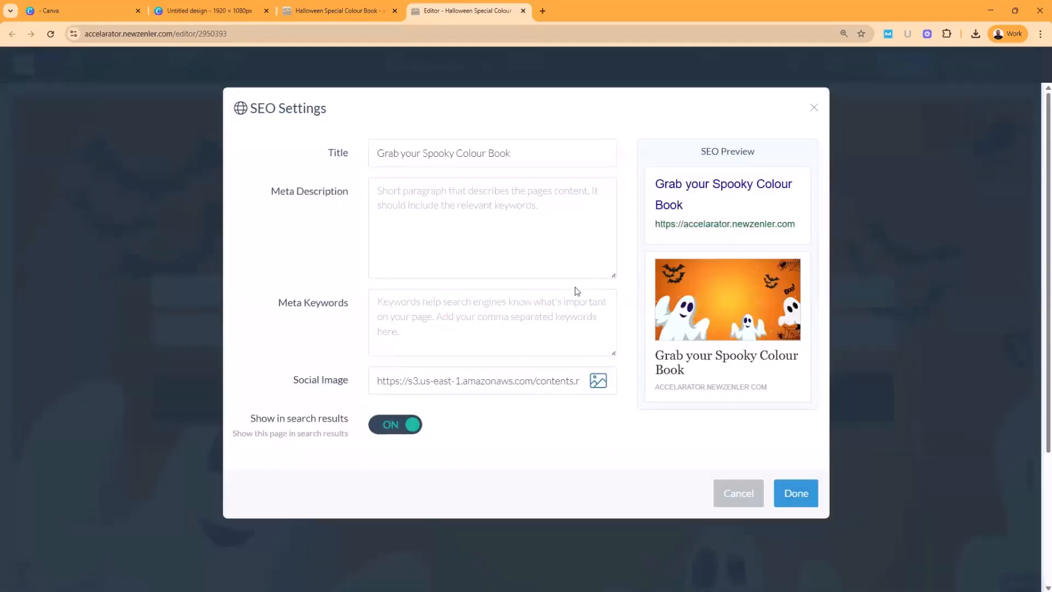
Step: Keep the SEO settings and add the optin page's subheading text, copied from the page, as the meta description
left_click(796, 493)
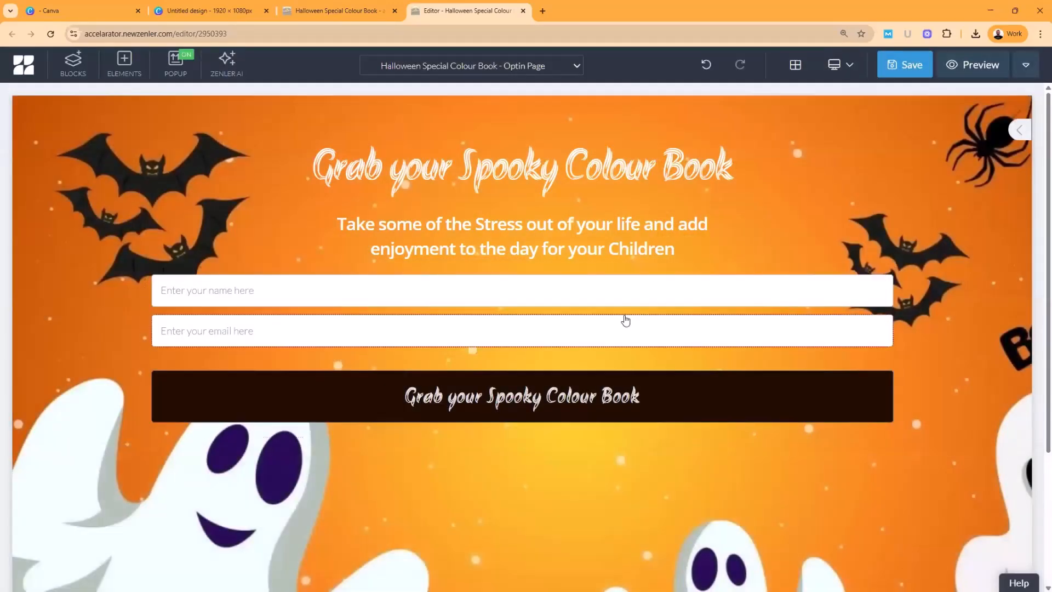
double_click(580, 250)
triple_click(581, 250)
key("ctrl+a")
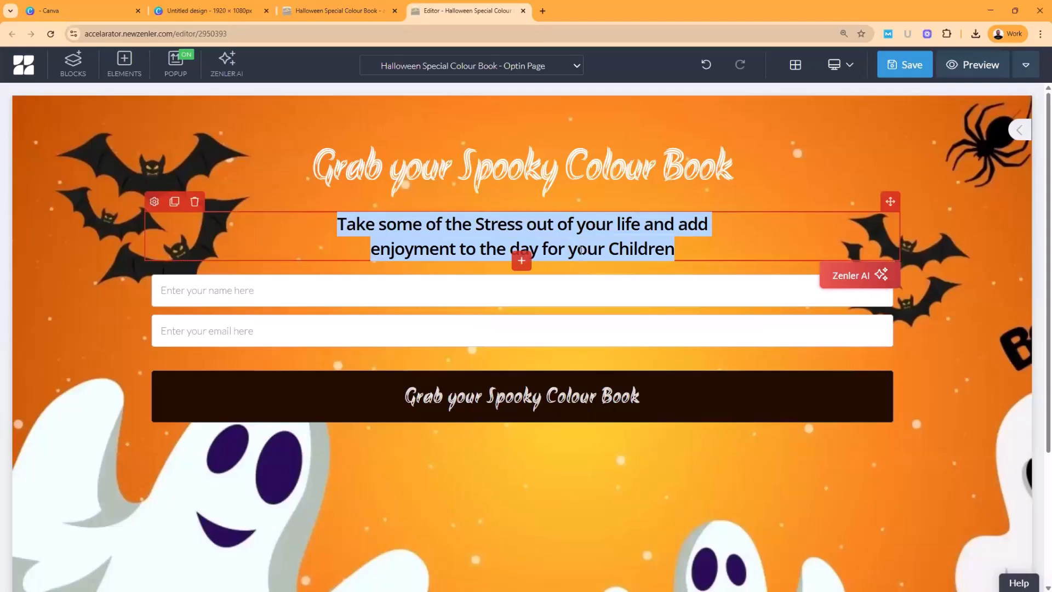
left_click(1025, 65)
left_click(954, 120)
key("ctrl+v")
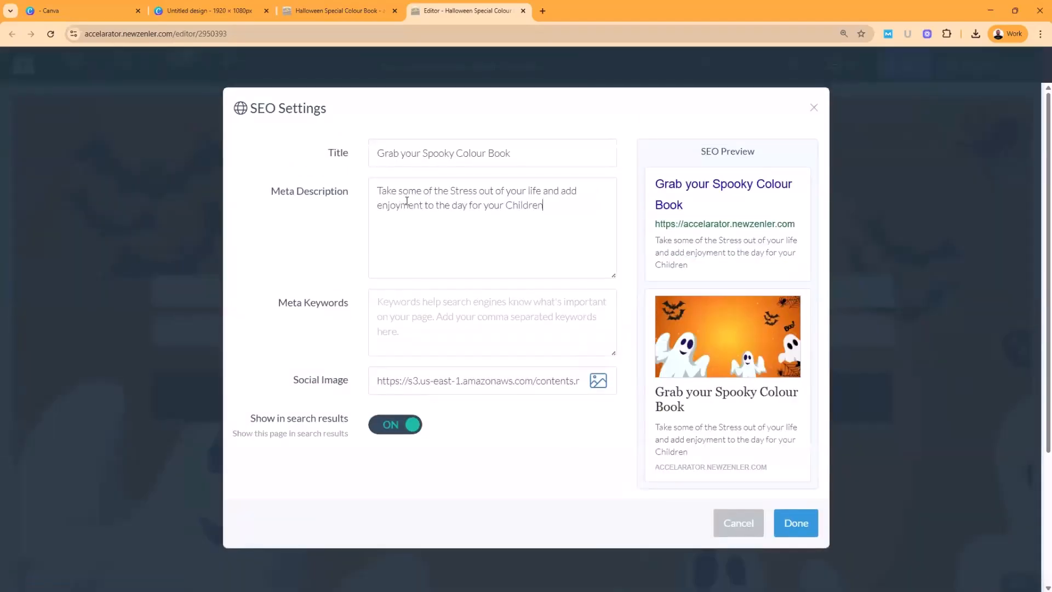
Step: Set the meta keywords to "Halloween gifts,Free Colour book,Free Coloring Book for children", apply the SEO settings and save the page
left_click(433, 309)
type("Hallowee")
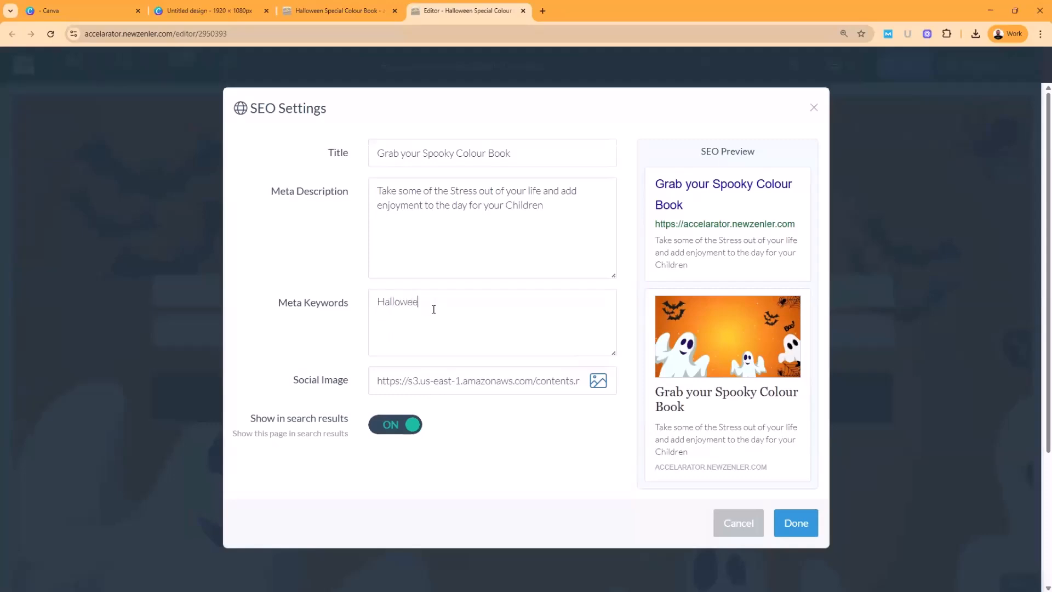
type("n gifts")
type("ee Colour book,Free Coloring")
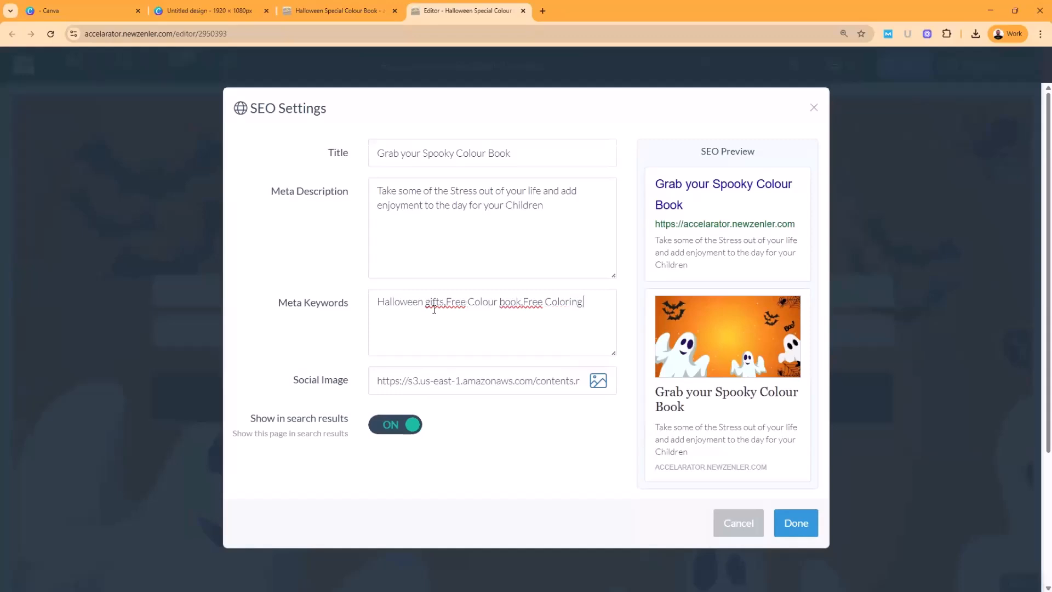
type("Book for children")
left_click(795, 523)
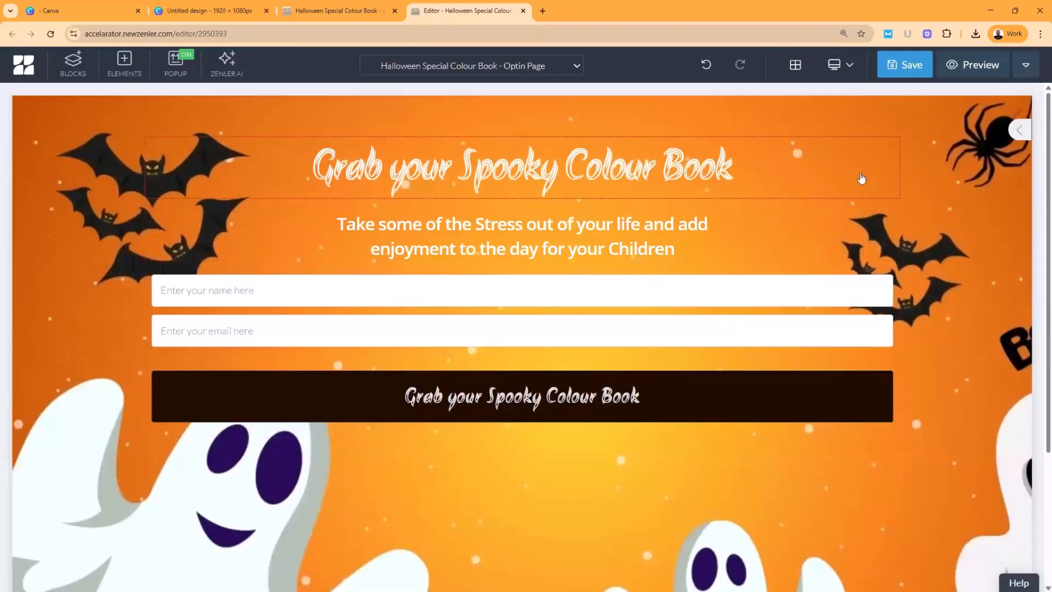
left_click(895, 73)
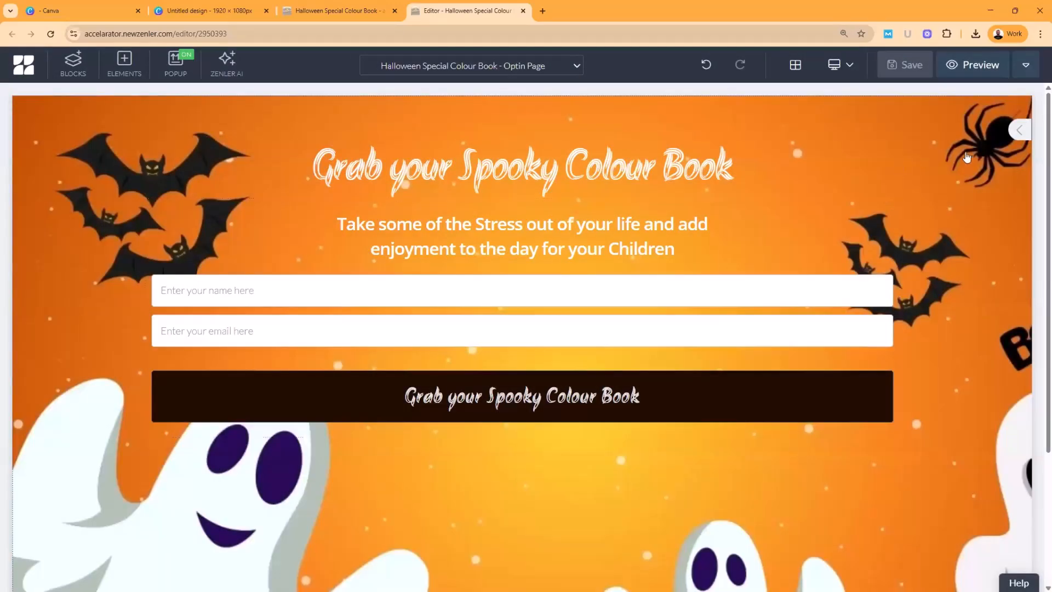
Step: Copy the full HTML code of the optin page's Halloween block and leave the code editor without saving
left_click(1015, 131)
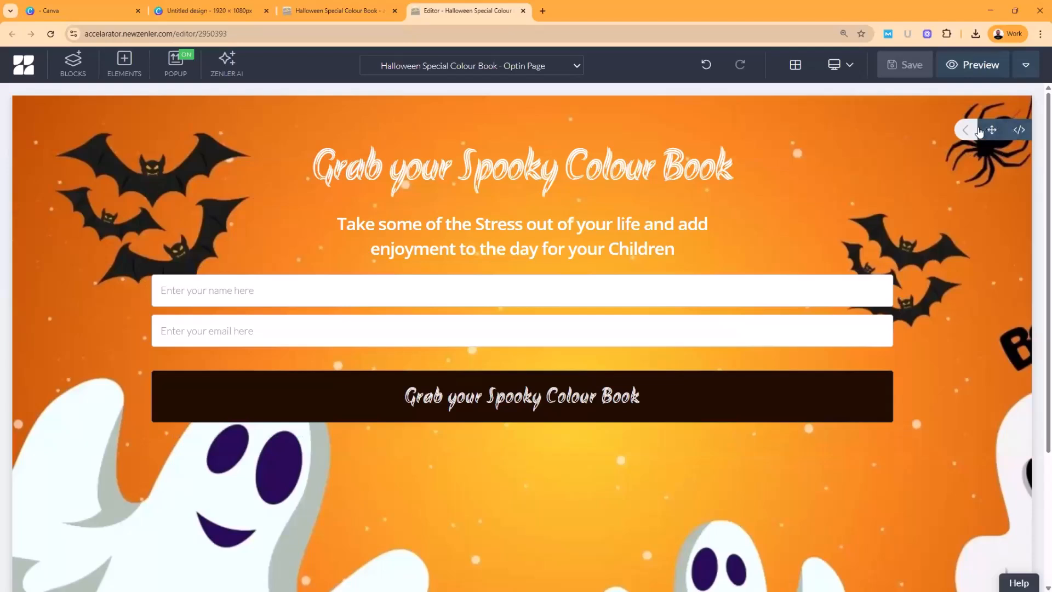
left_click(1019, 131)
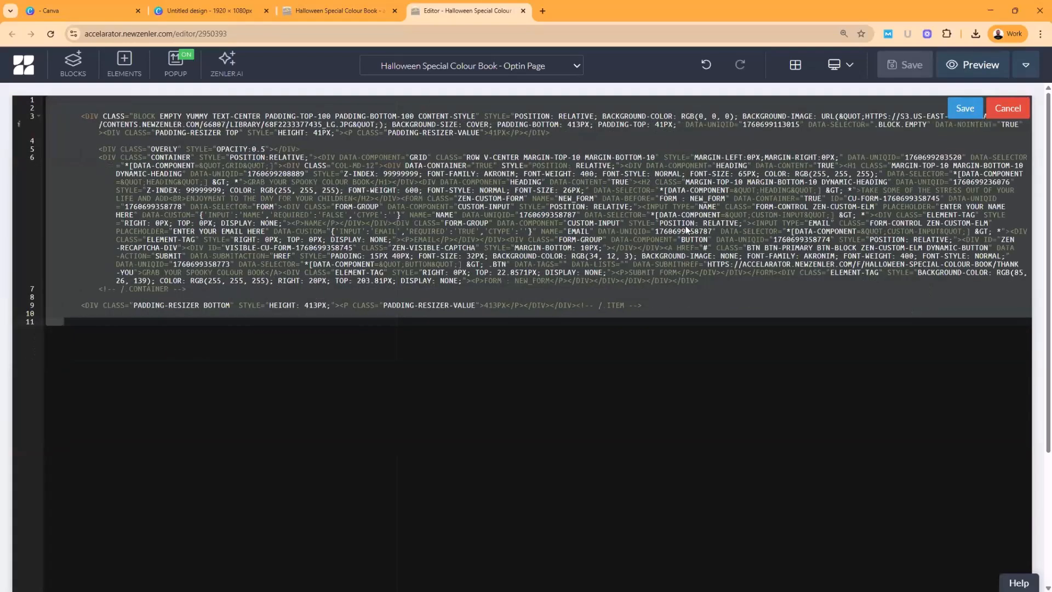
left_click(831, 290)
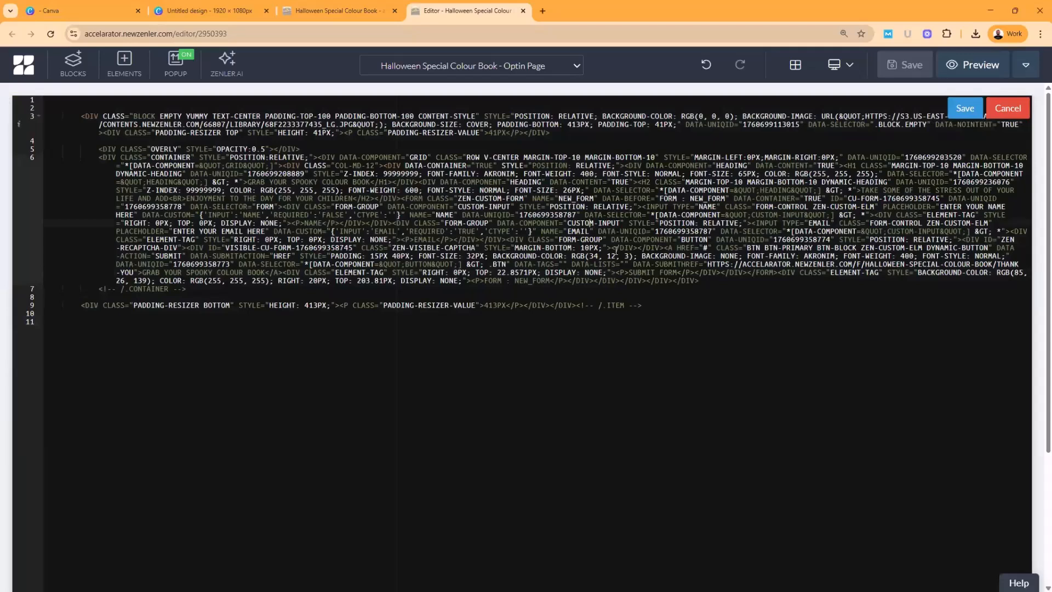
left_click_drag(530, 226, 463, 184)
left_click(520, 249)
key("ctrl+a")
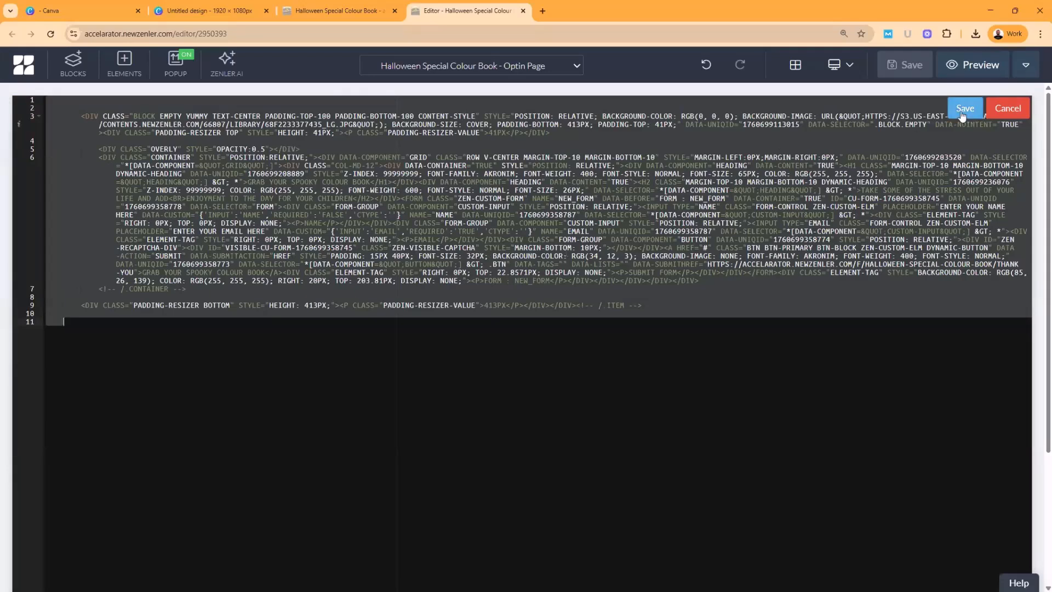
left_click(1006, 109)
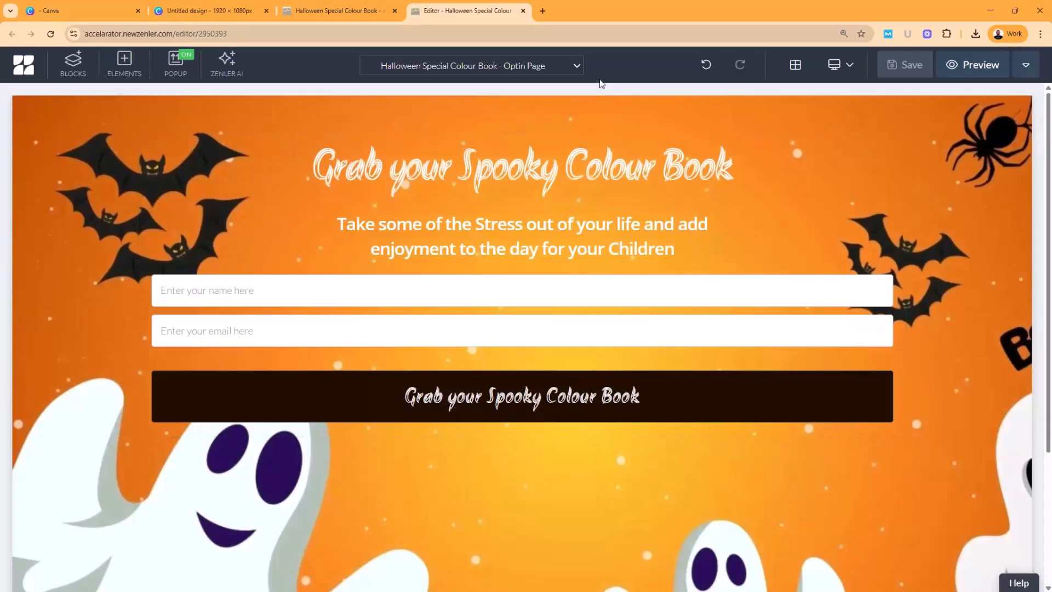
Step: Switch to the Halloween Special Colour Book thank-you page and replace its block's code with the copied optin block code
left_click(575, 68)
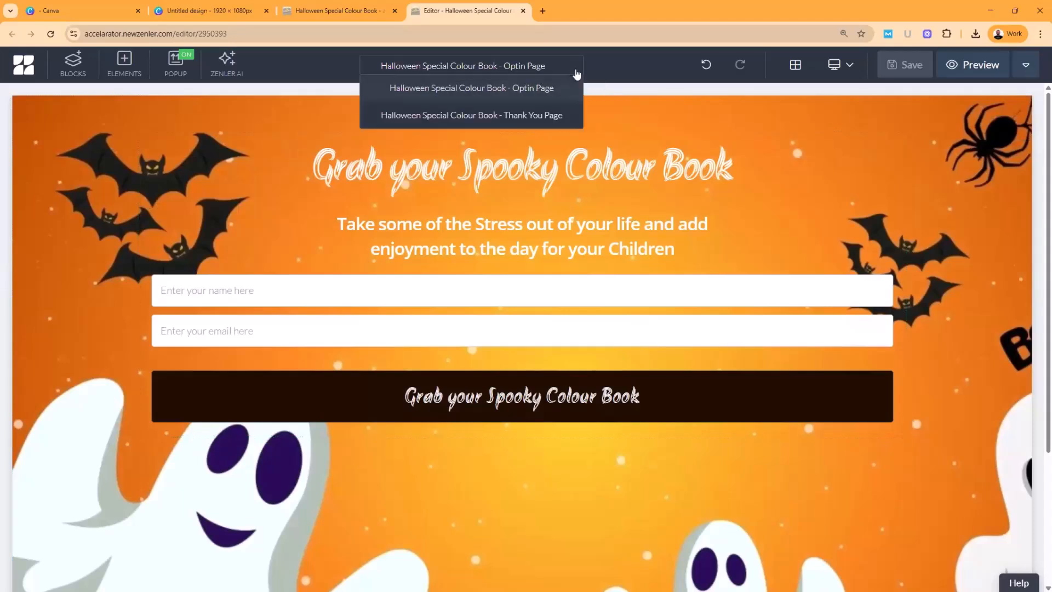
left_click(535, 117)
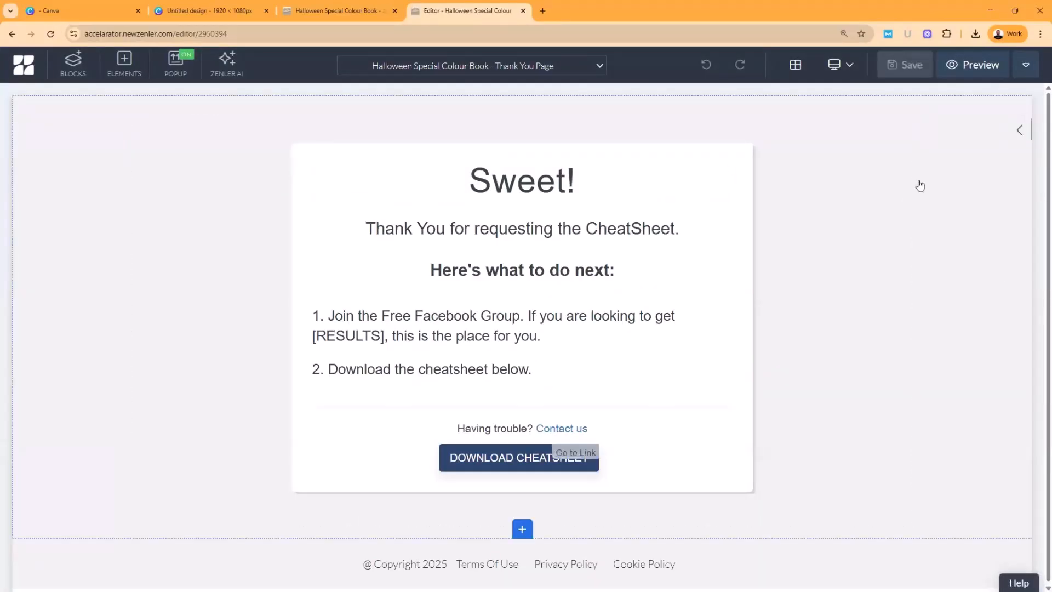
left_click(1020, 130)
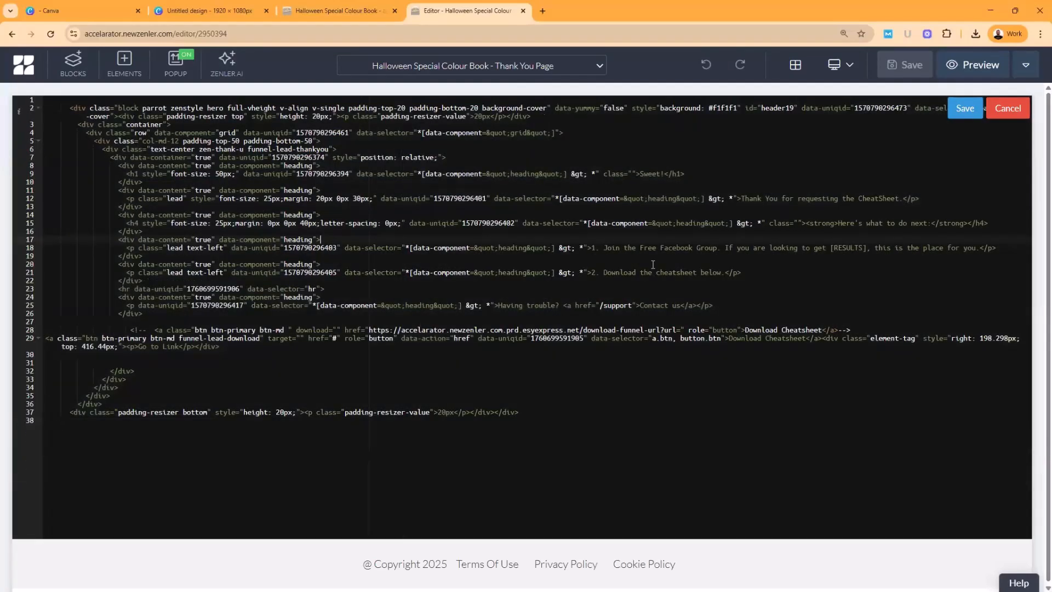
key("ctrl+a")
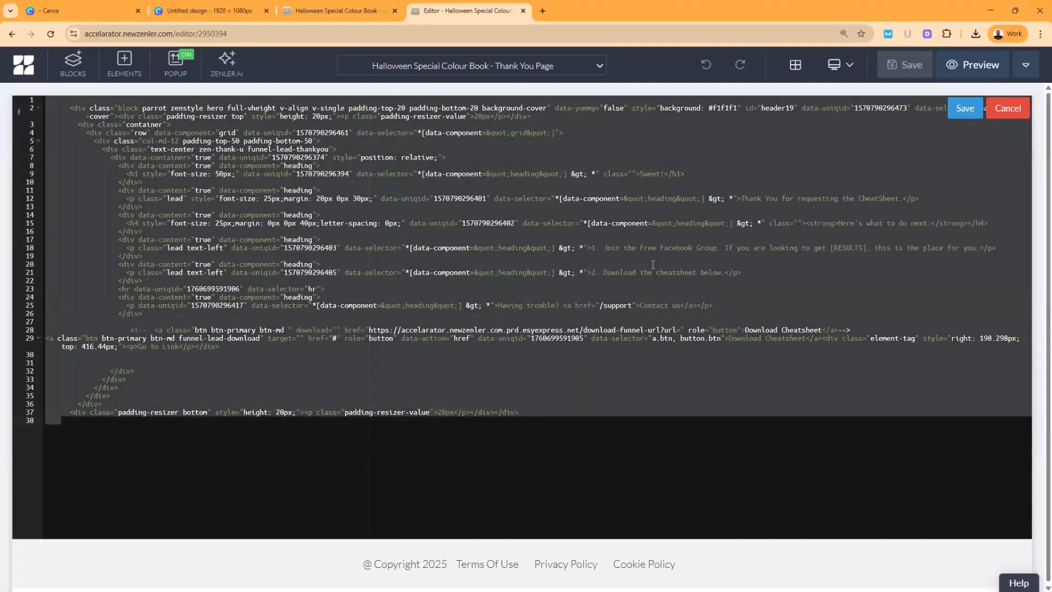
key("BackSpace")
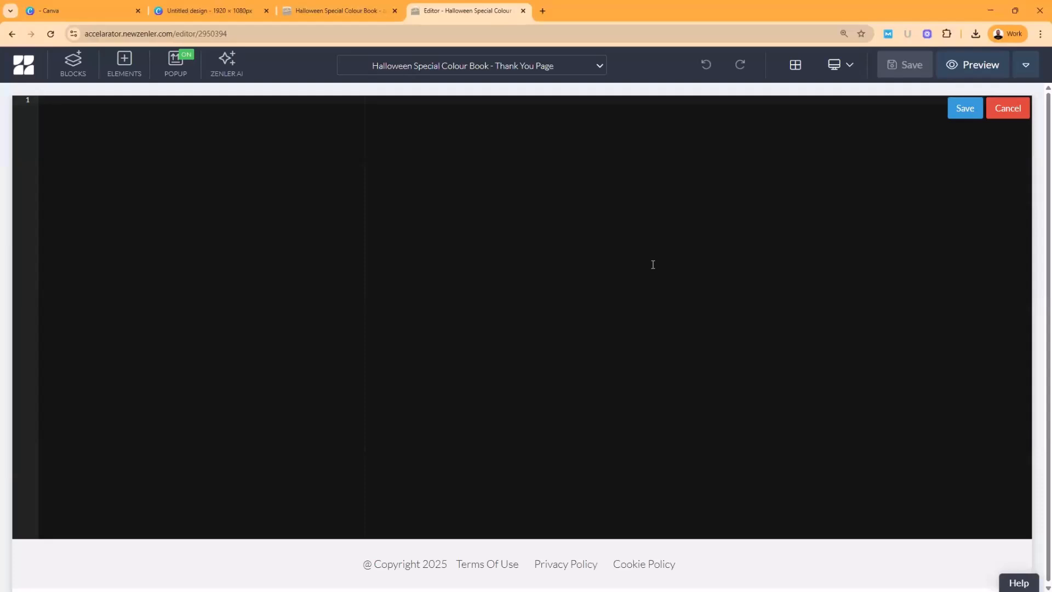
key("ctrl+v")
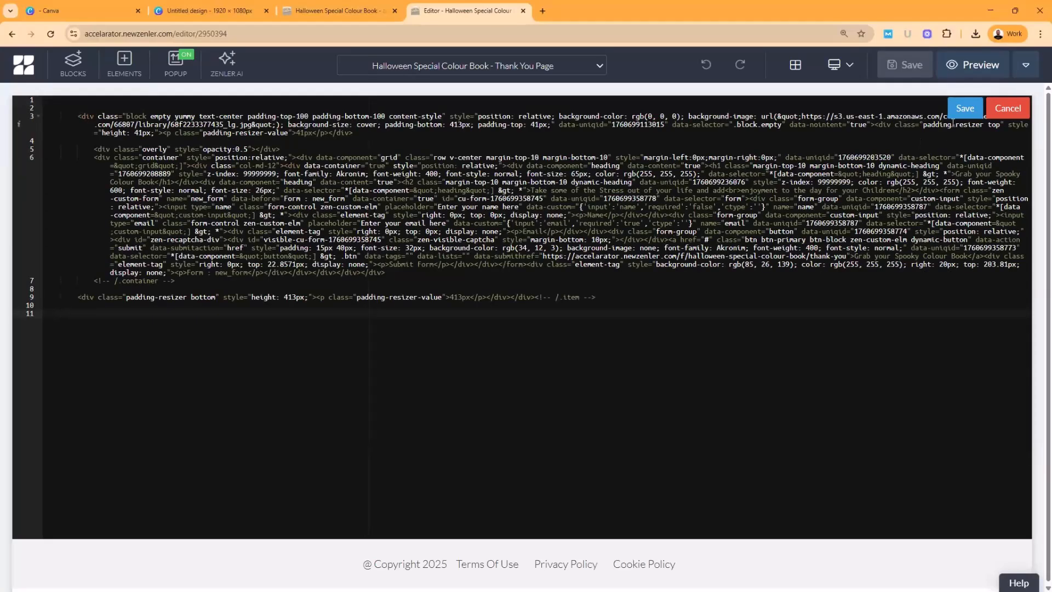
left_click(965, 108)
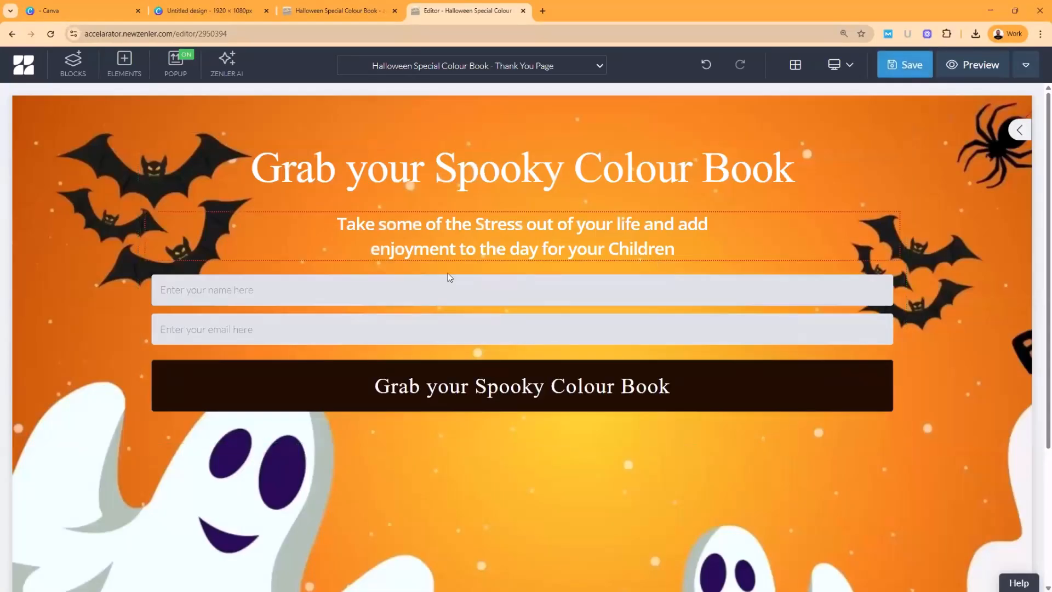
Step: Delete the name and email form from the thank-you page
left_click(159, 422)
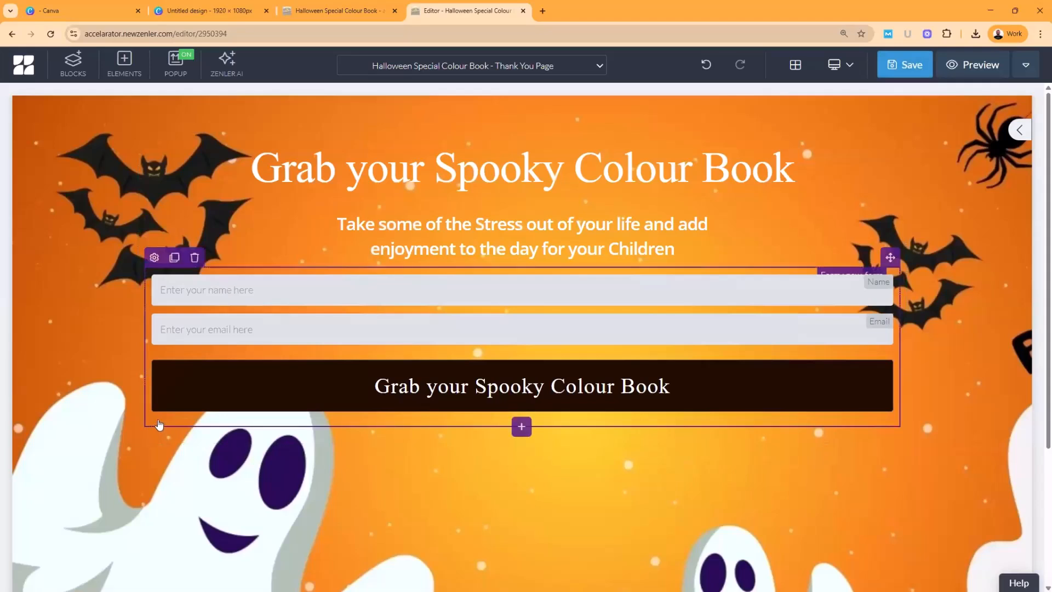
left_click(195, 257)
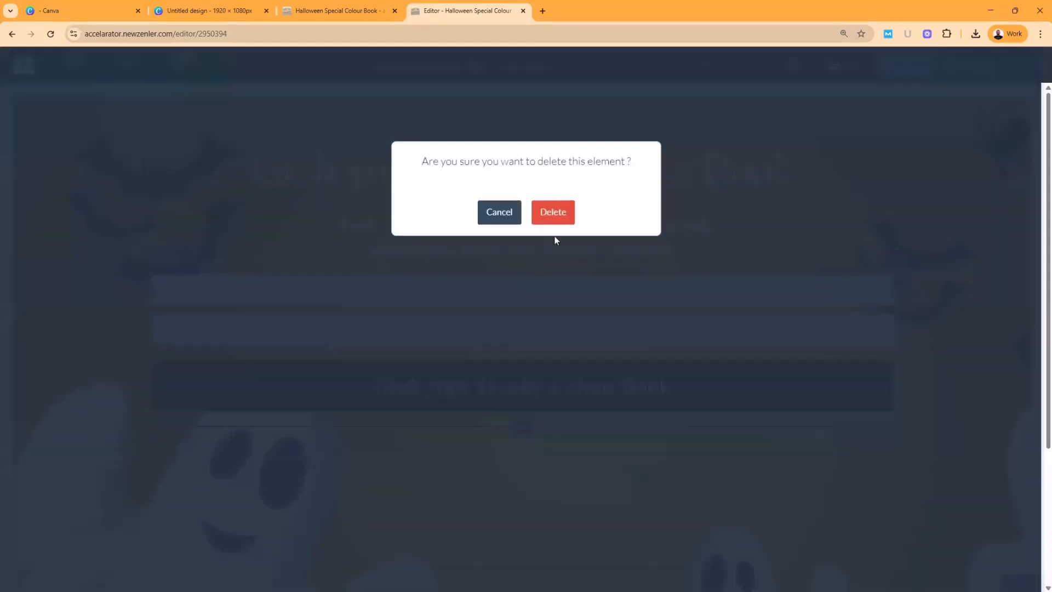
left_click(555, 213)
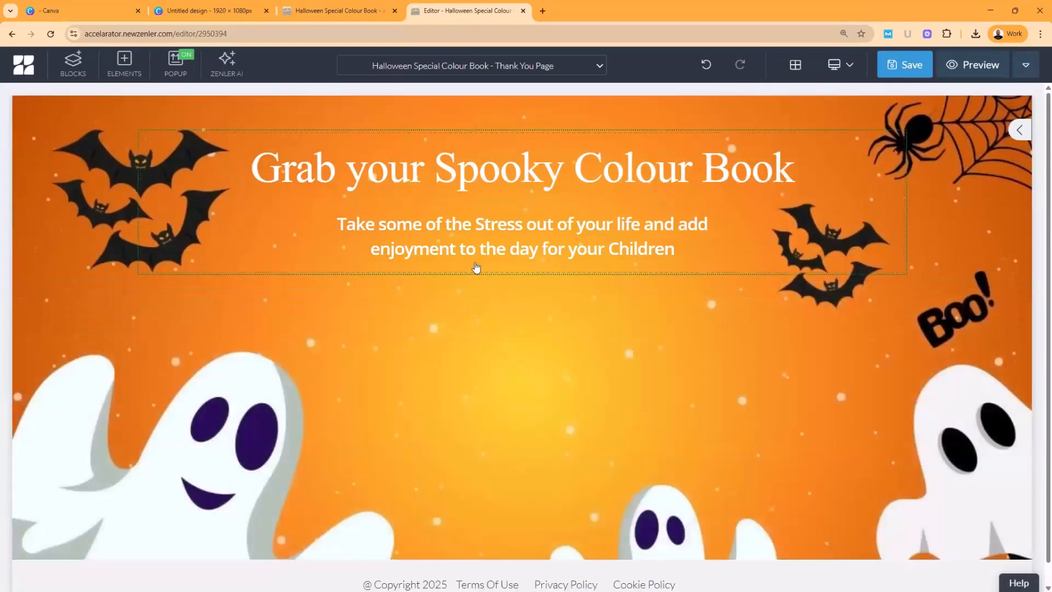
Step: Change the thank-you page heading to "Your Spooky Colour Book" with "Is on its way!" on a second line
left_click(366, 171)
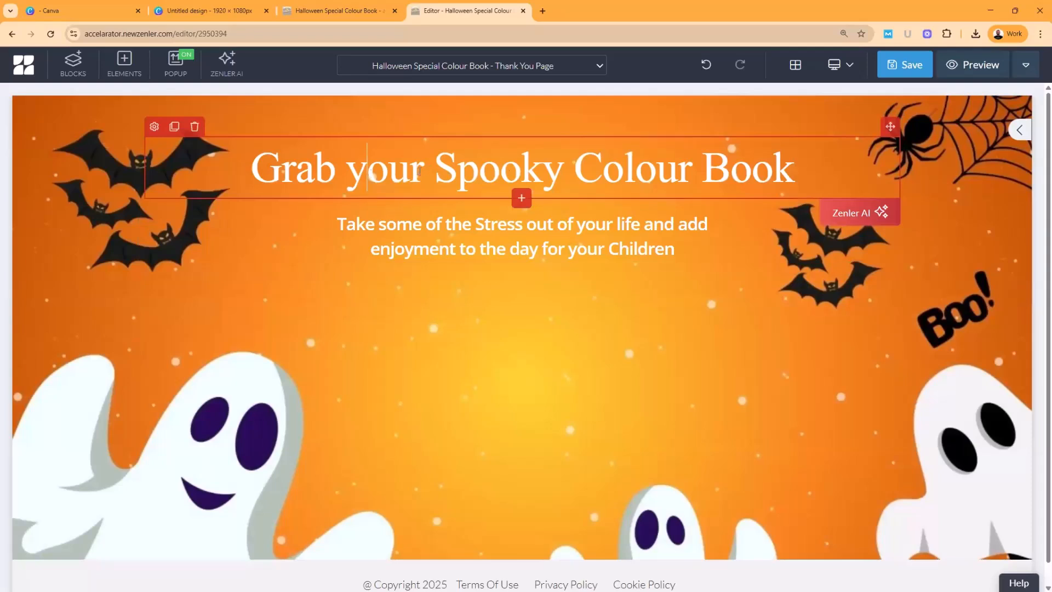
left_click_drag(362, 170, 254, 173)
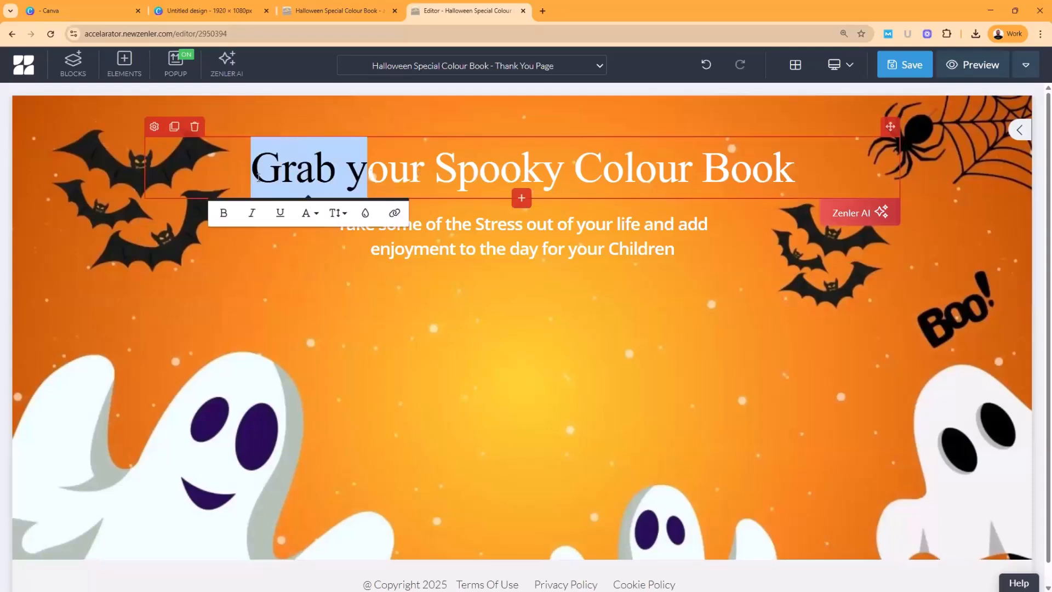
type("Y")
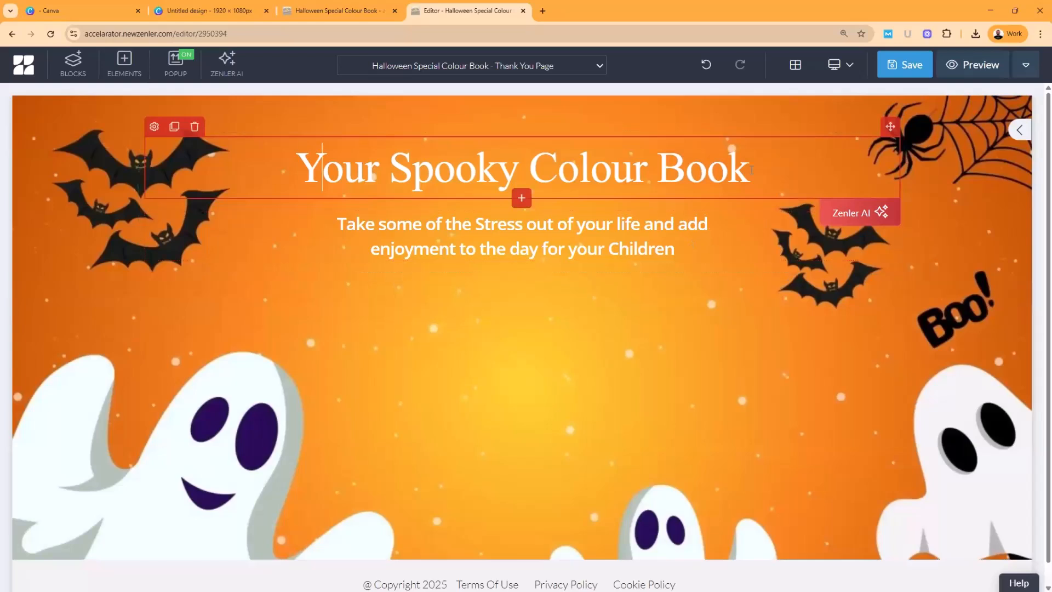
key("Return")
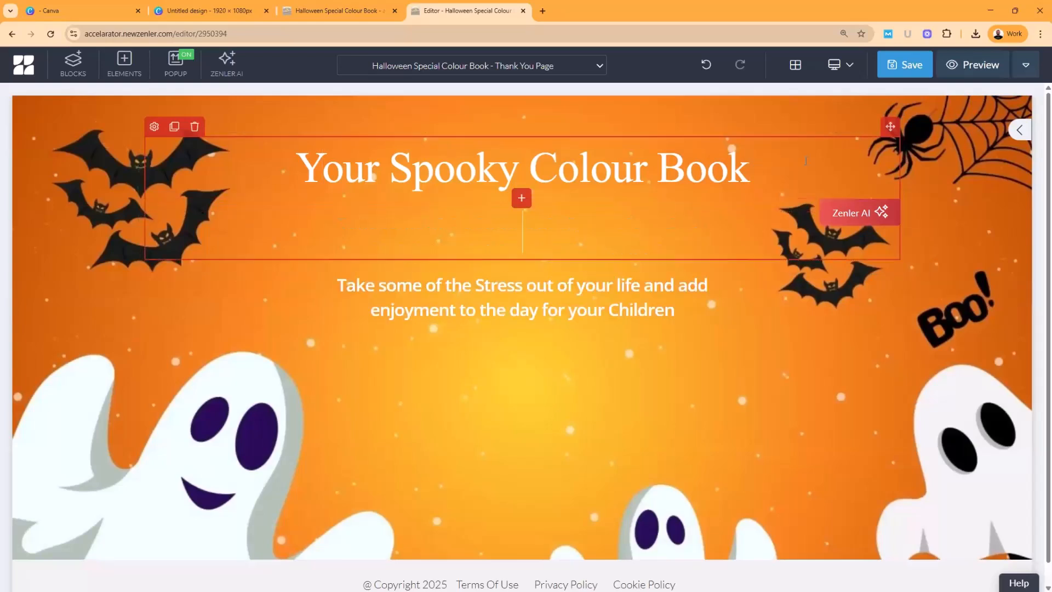
type("Is on its")
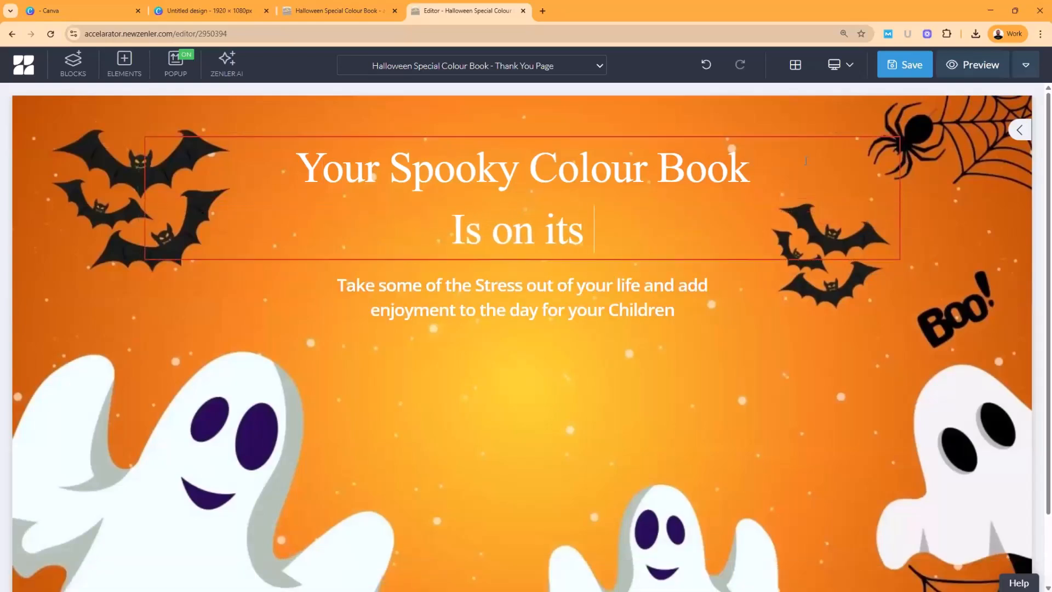
type(" way!")
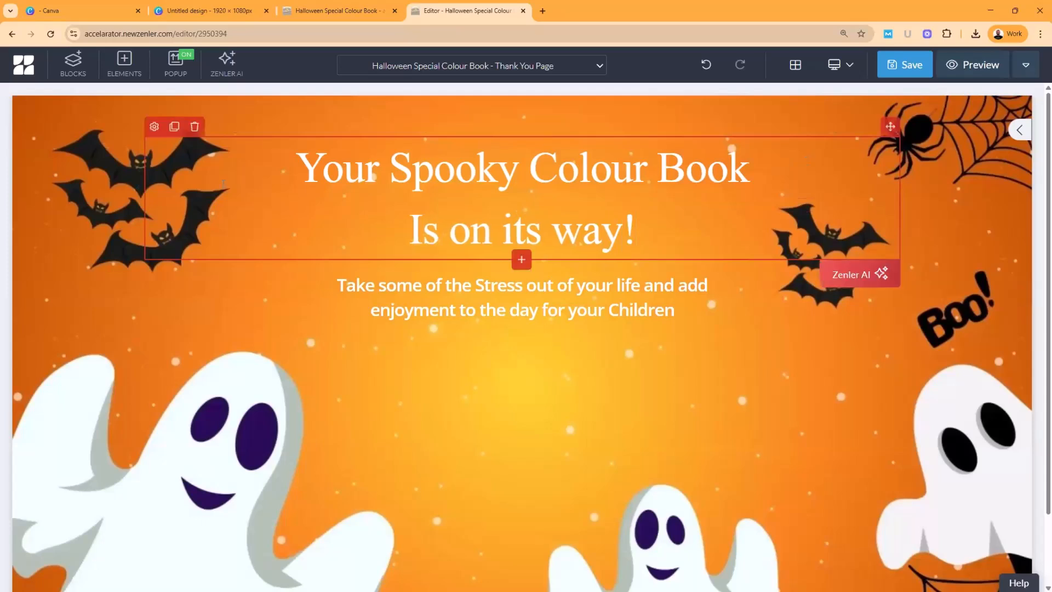
Step: Set the thank-you heading's line height to 70 px
left_click(154, 127)
scroll(918, 502, "down", 3)
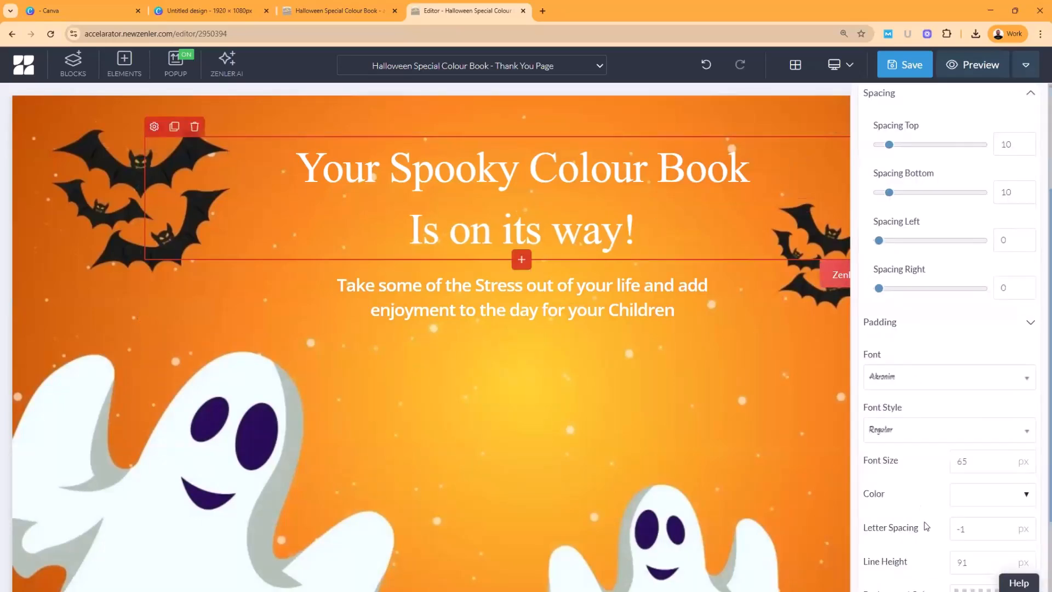
scroll(931, 520, "down", 3)
left_click_drag(971, 408, 928, 408)
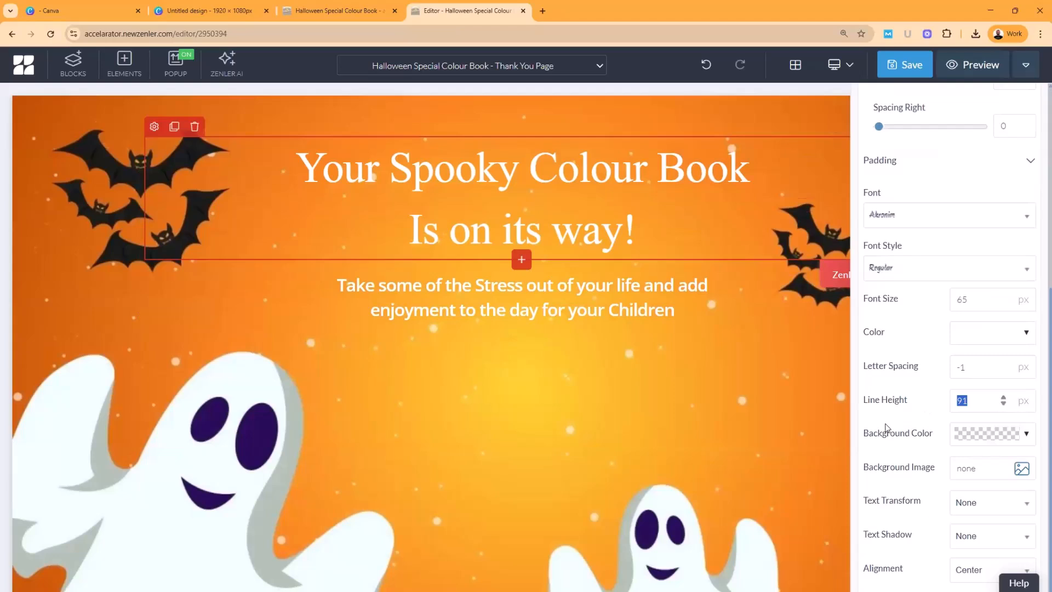
type("70")
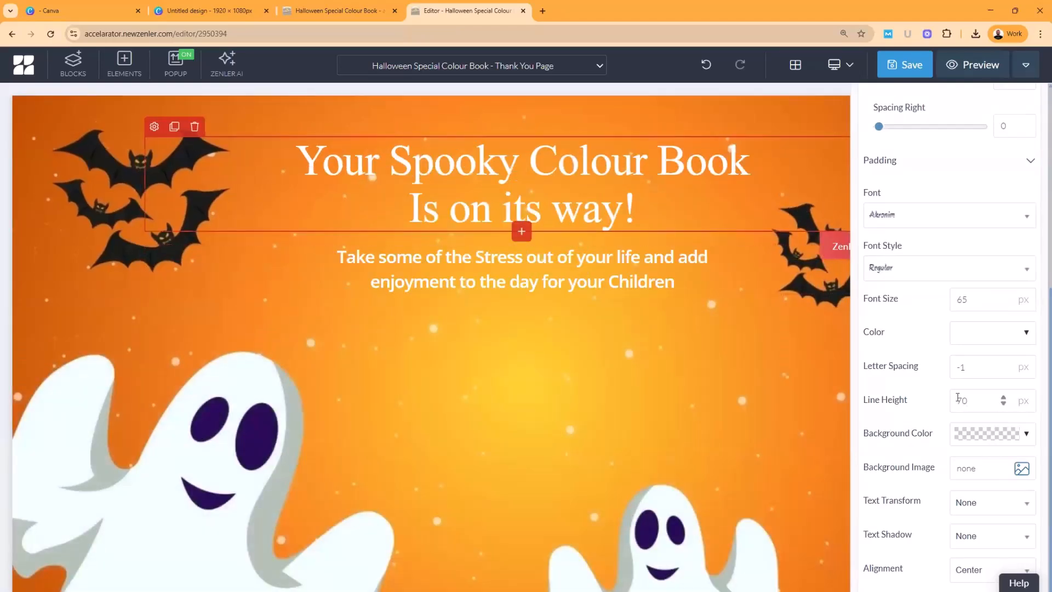
Step: Try a line height of 200 px on the thank-you heading, and set it back to 70 px
left_click_drag(969, 403, 940, 407)
type("200")
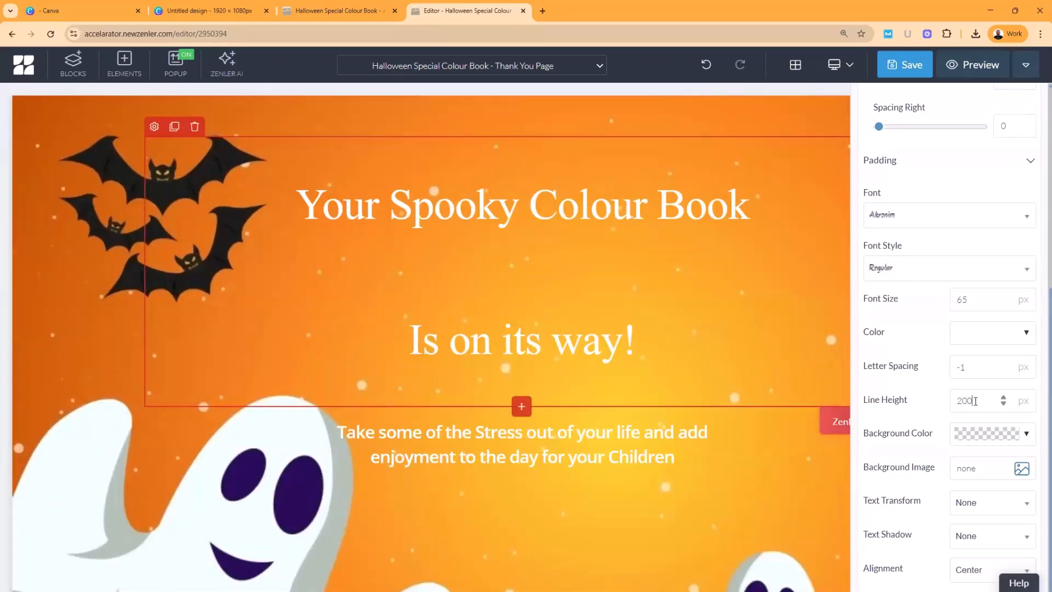
left_click_drag(975, 402, 936, 406)
type("70")
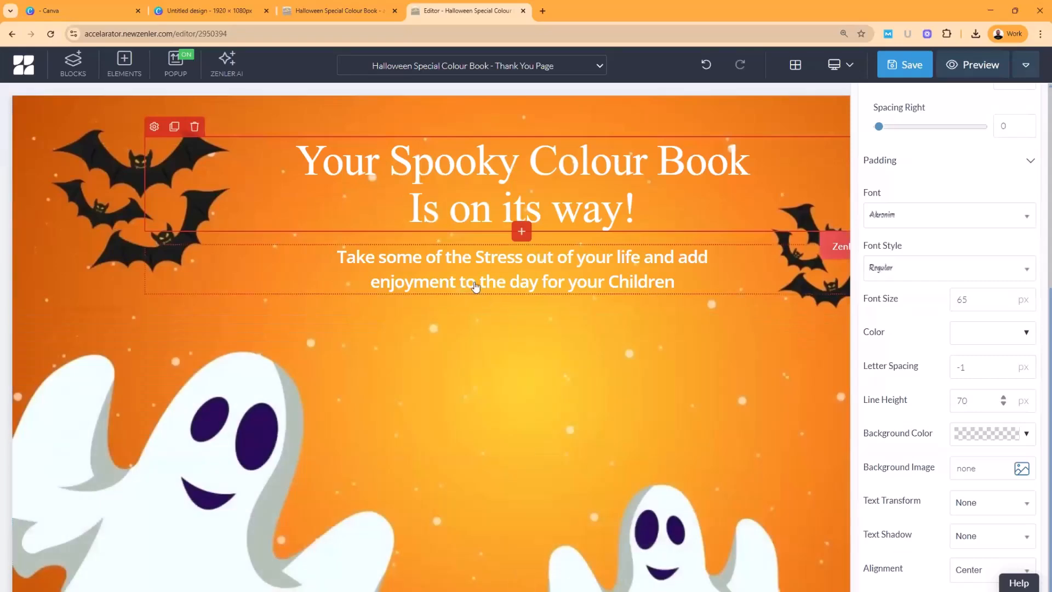
Step: Replace the thank-you page's subheading with "Check your Inbox, Spam and Promotional Folder" and "NOW!" on a second line
left_click(689, 285)
left_click_drag(688, 286, 307, 261)
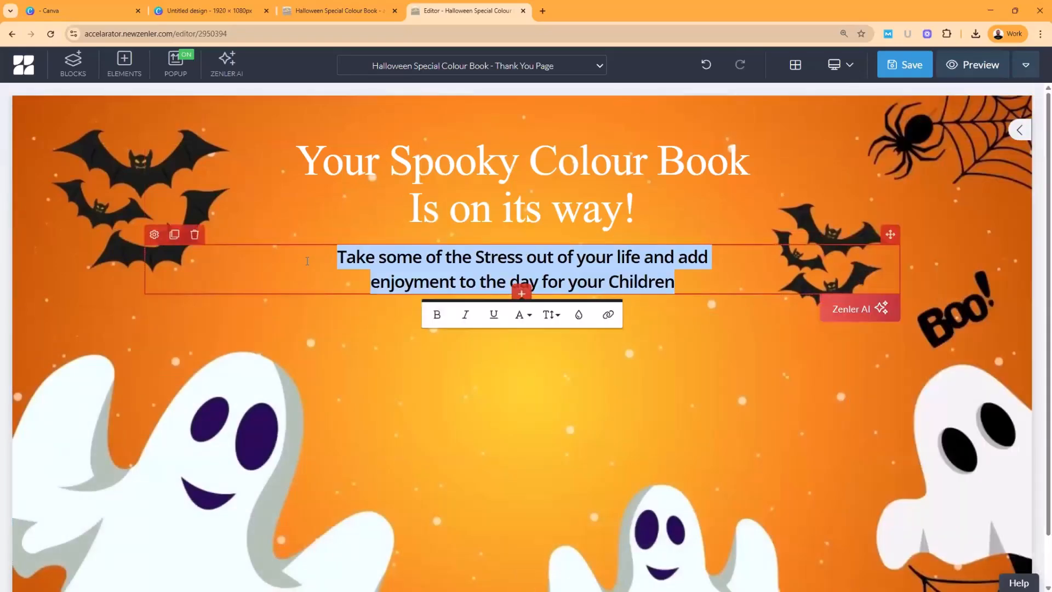
type("Chec")
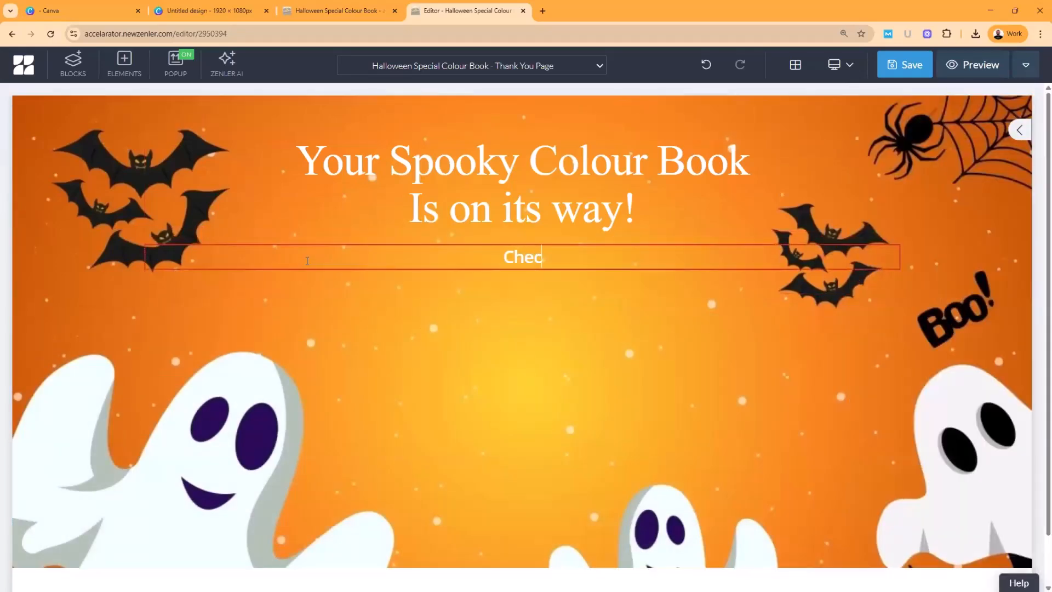
type("k yuor In")
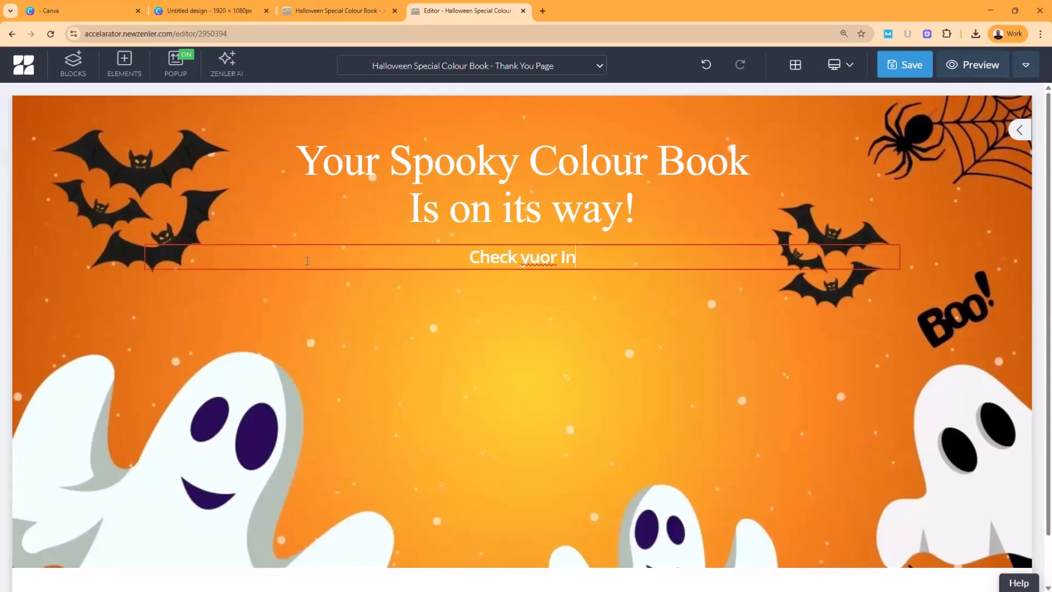
type("box, ")
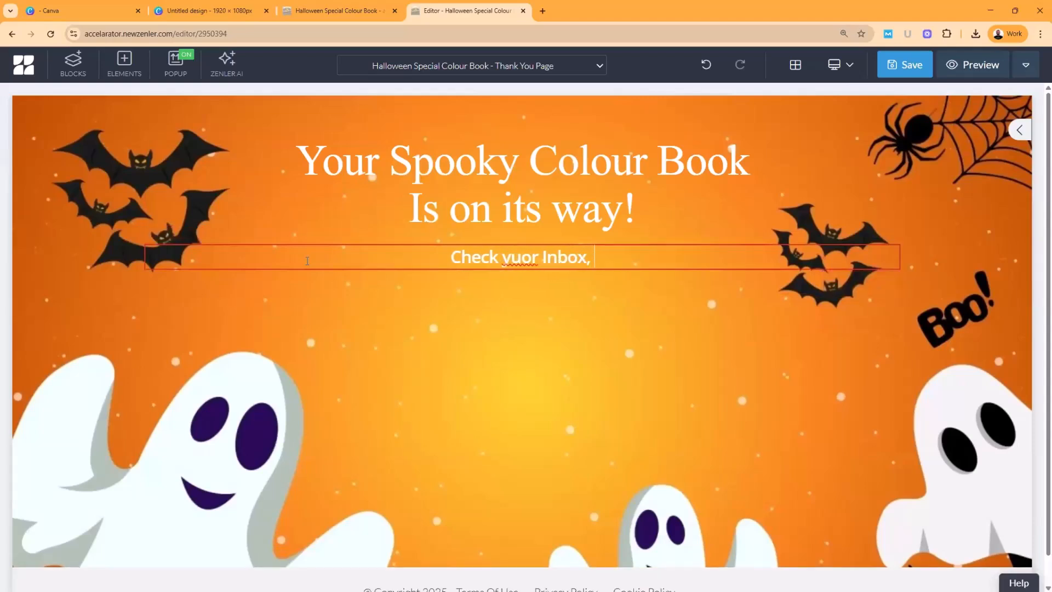
type("Spam and P")
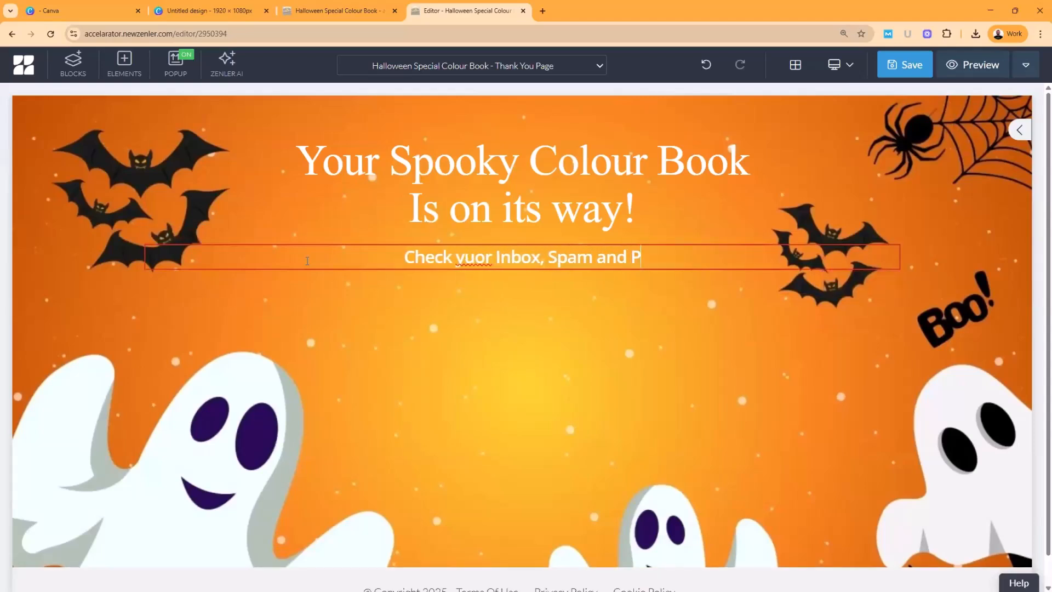
type("romotion")
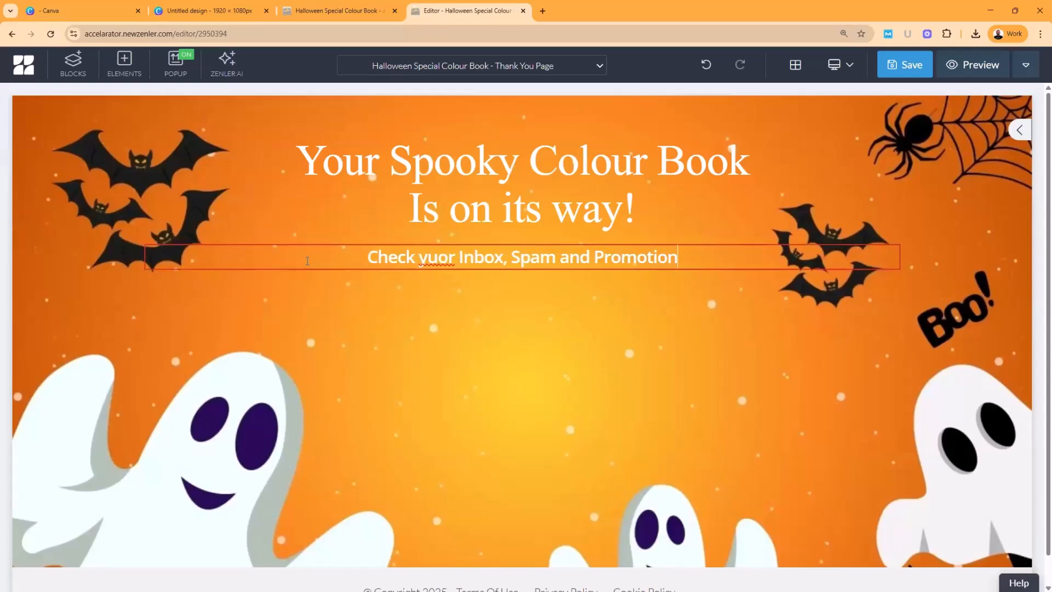
type("al Folder")
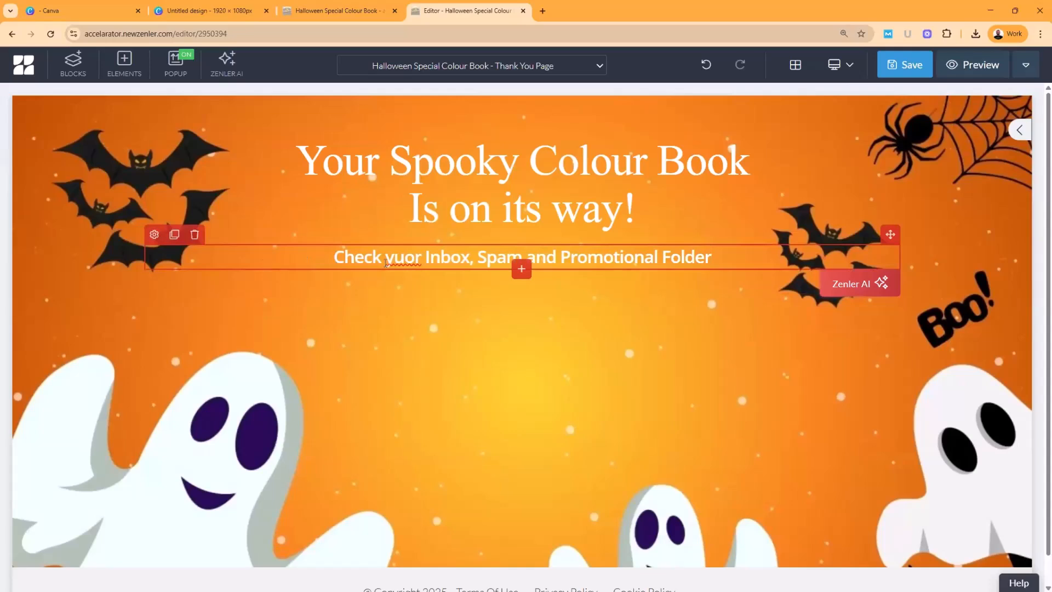
left_click_drag(414, 259, 394, 259)
type("ou")
left_click(724, 260)
key("Return")
type("NOW!")
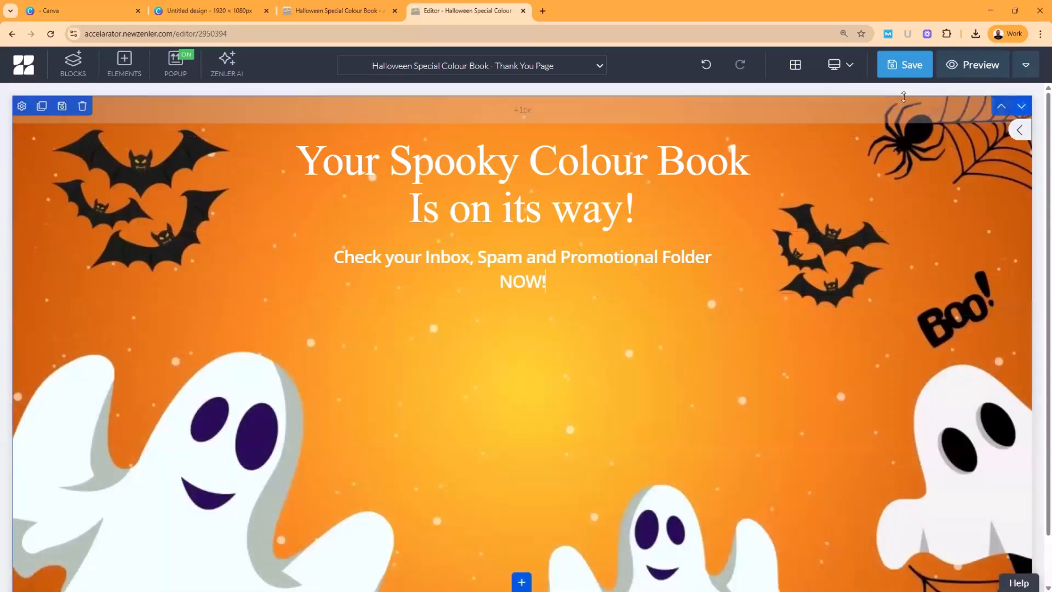
Step: Accept the SEO settings with the title "Thank You Page" and save the thank-you page
left_click(905, 65)
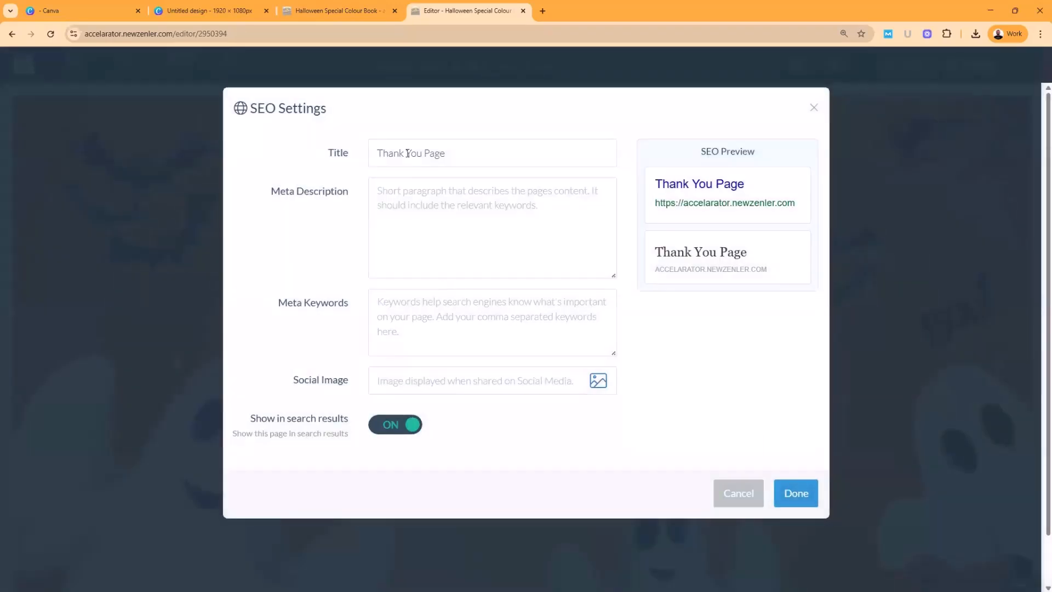
left_click_drag(394, 154, 481, 153)
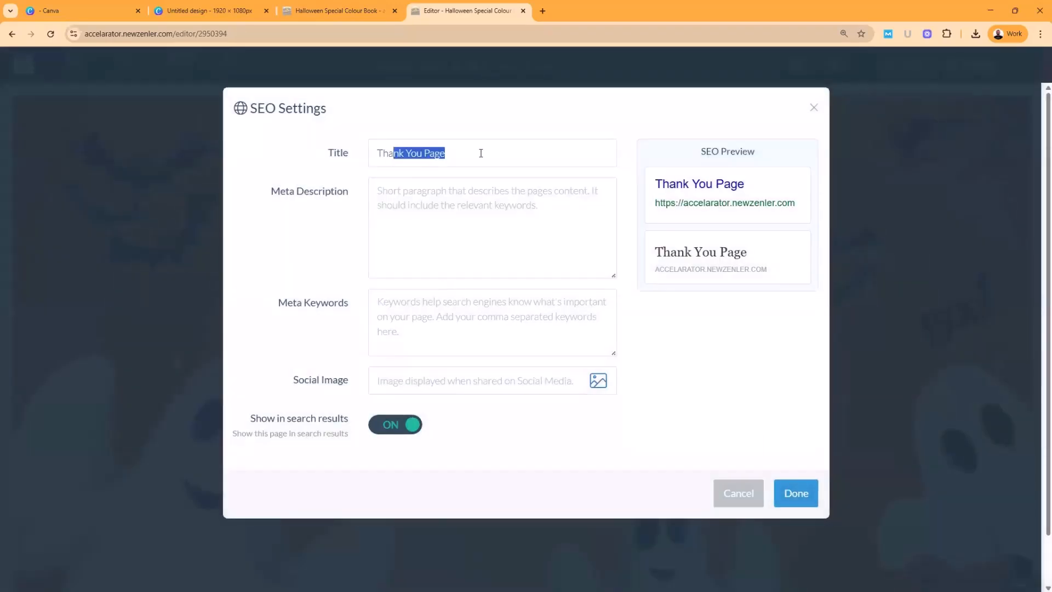
left_click(802, 492)
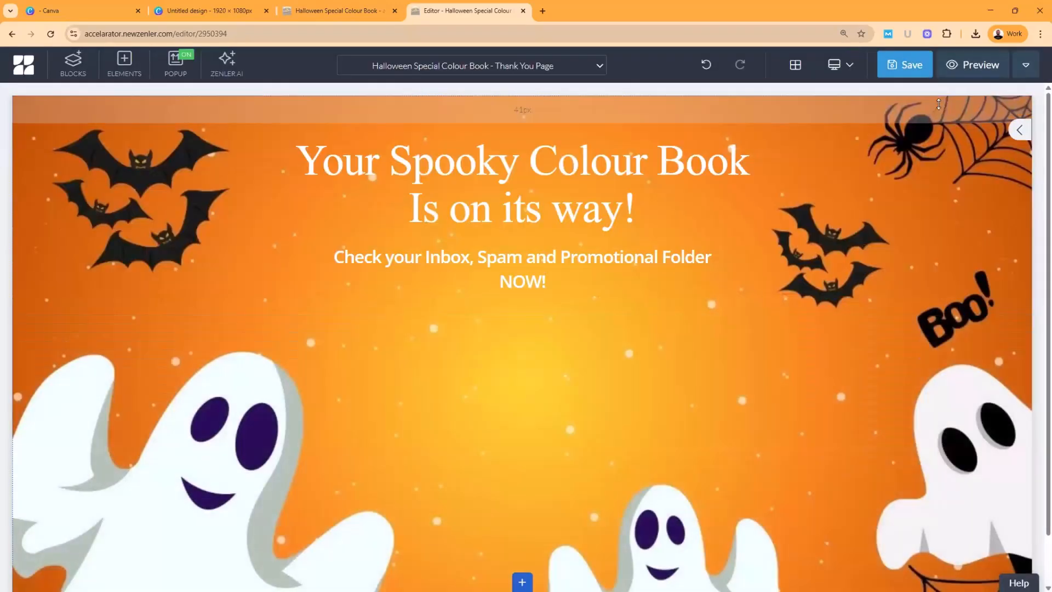
left_click(908, 67)
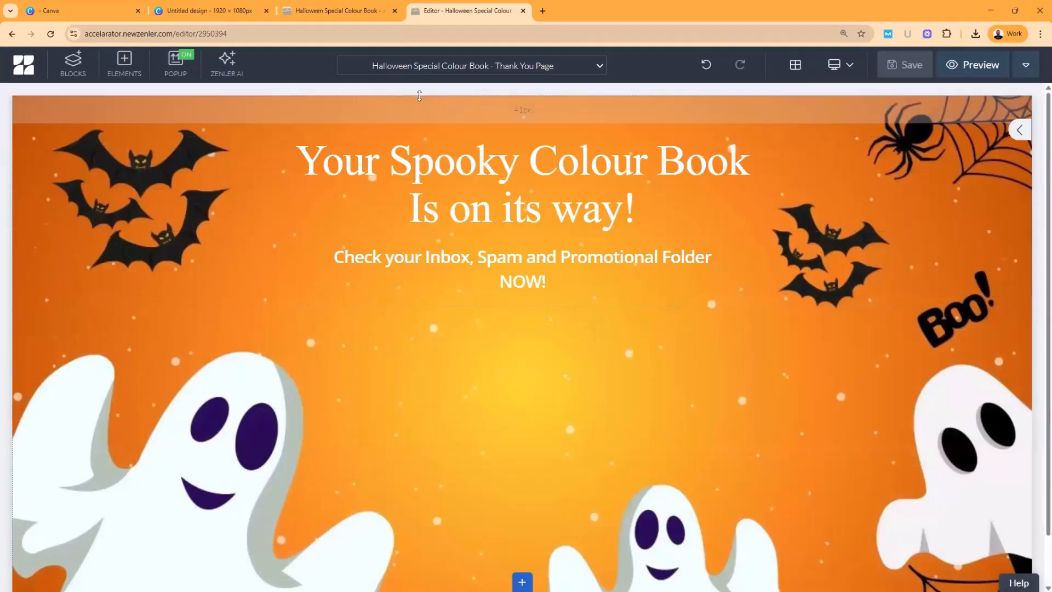
Step: Preview the live optin page from the funnel steps and check its form
left_click(366, 11)
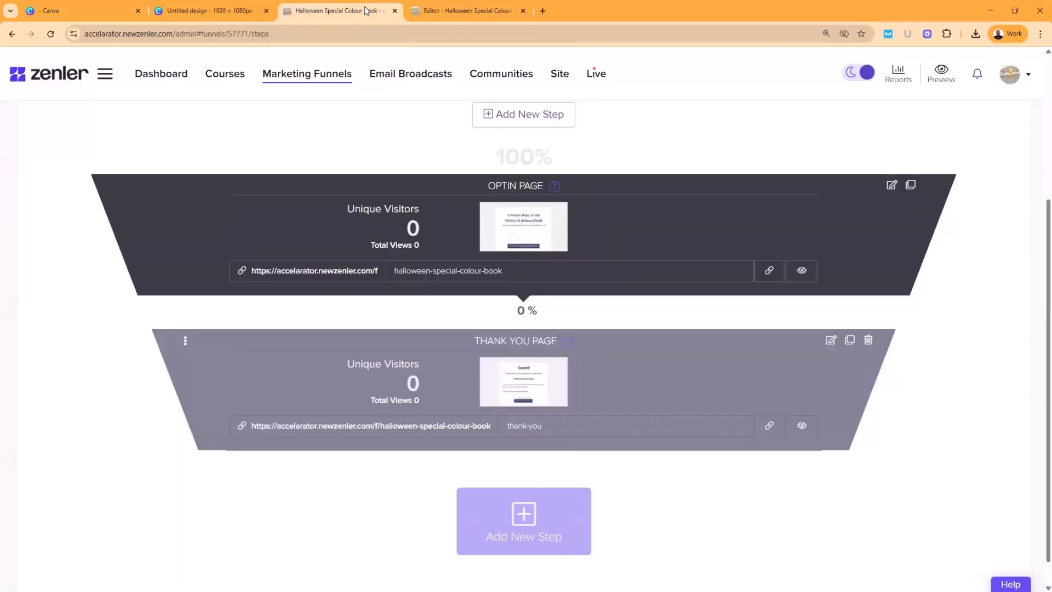
left_click(807, 272)
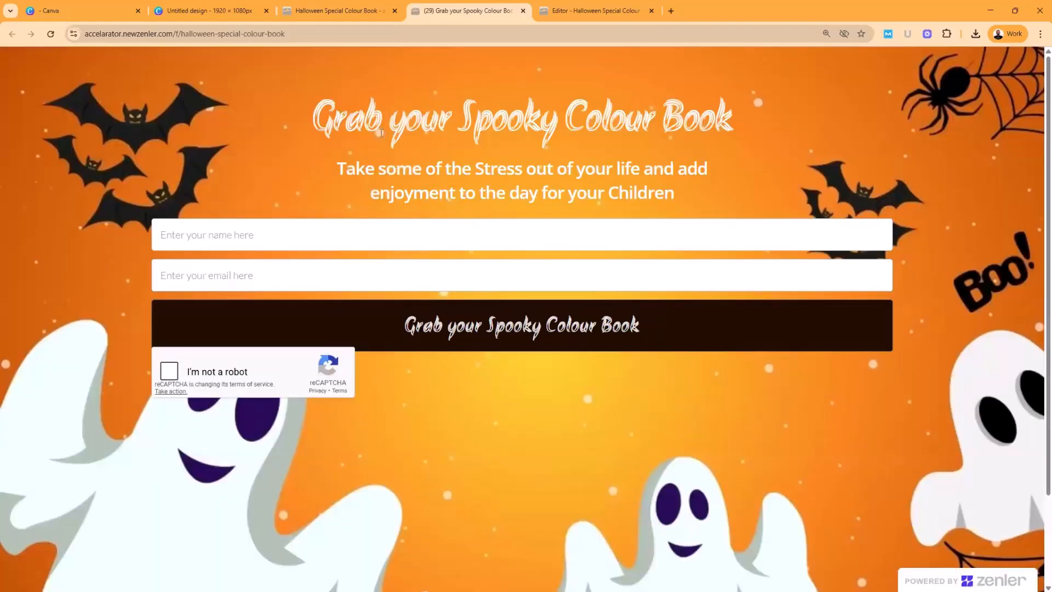
left_click(355, 11)
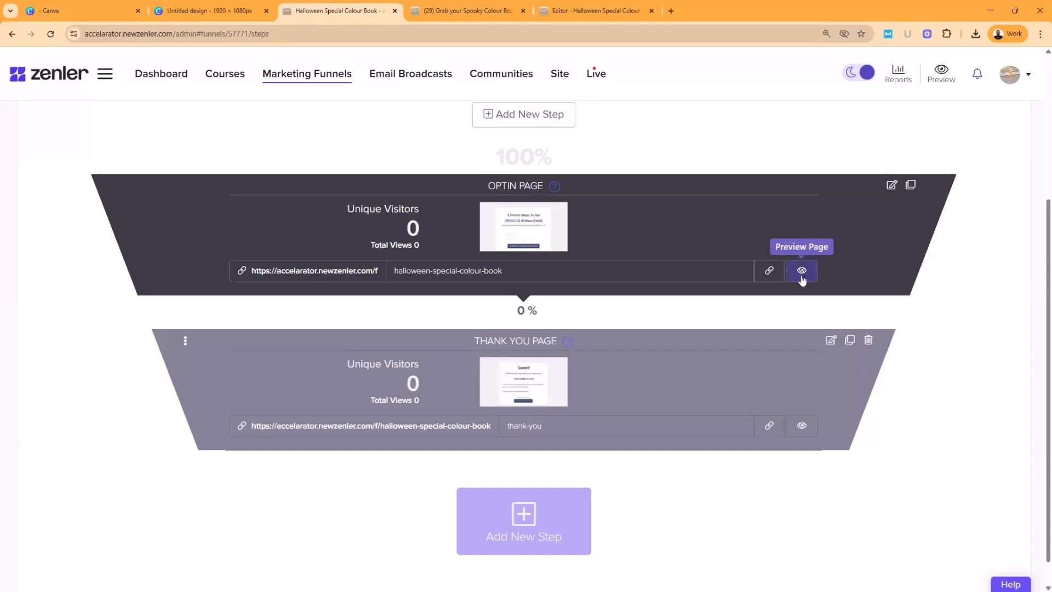
left_click(480, 12)
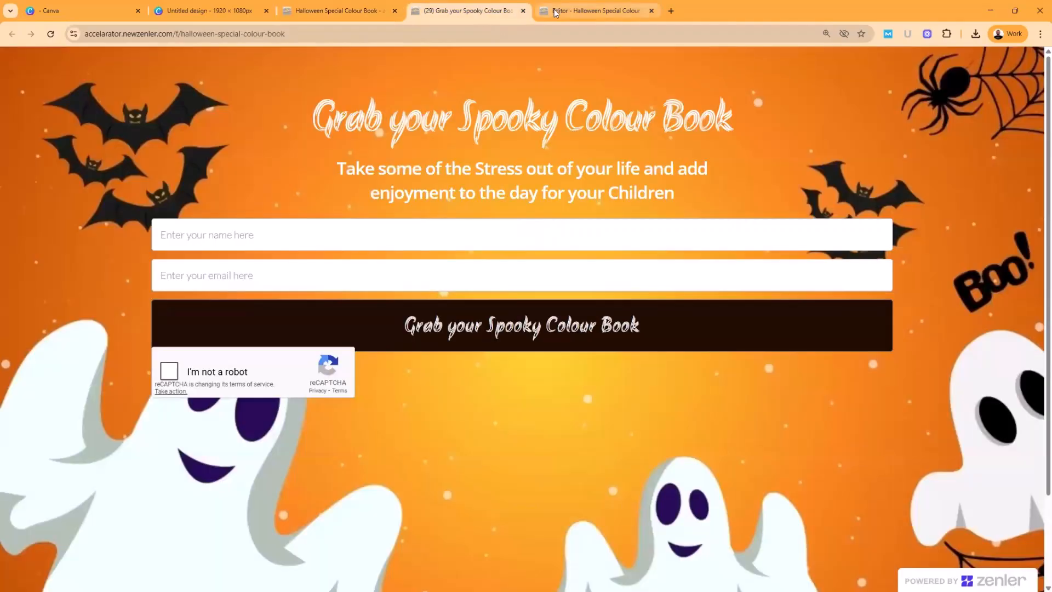
Step: Return to the page editor and switch it to the "Grab your Spooky Colour Book" optin page
left_click(577, 12)
left_click(586, 68)
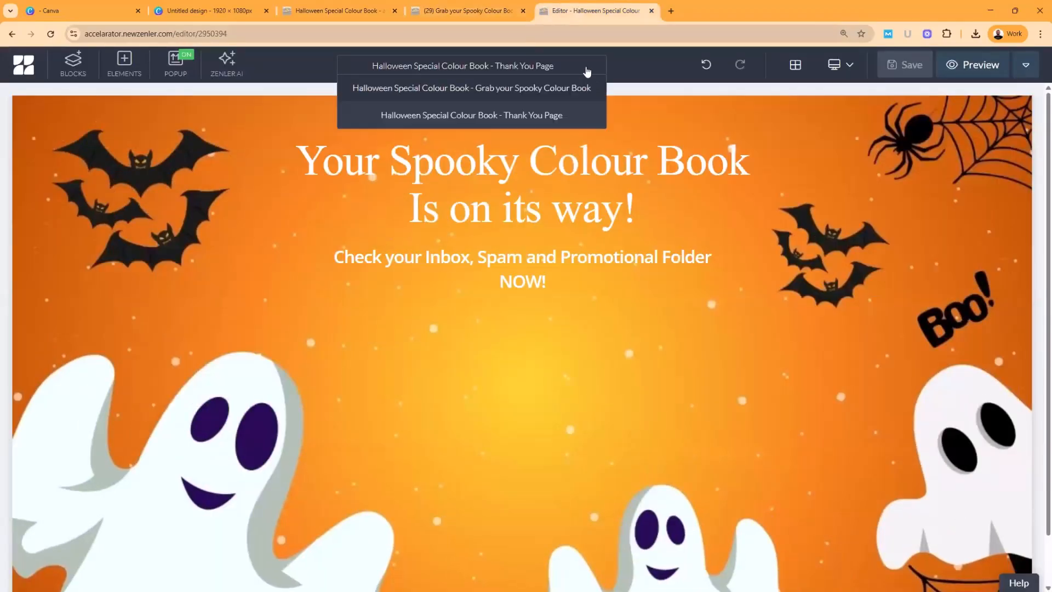
left_click(536, 89)
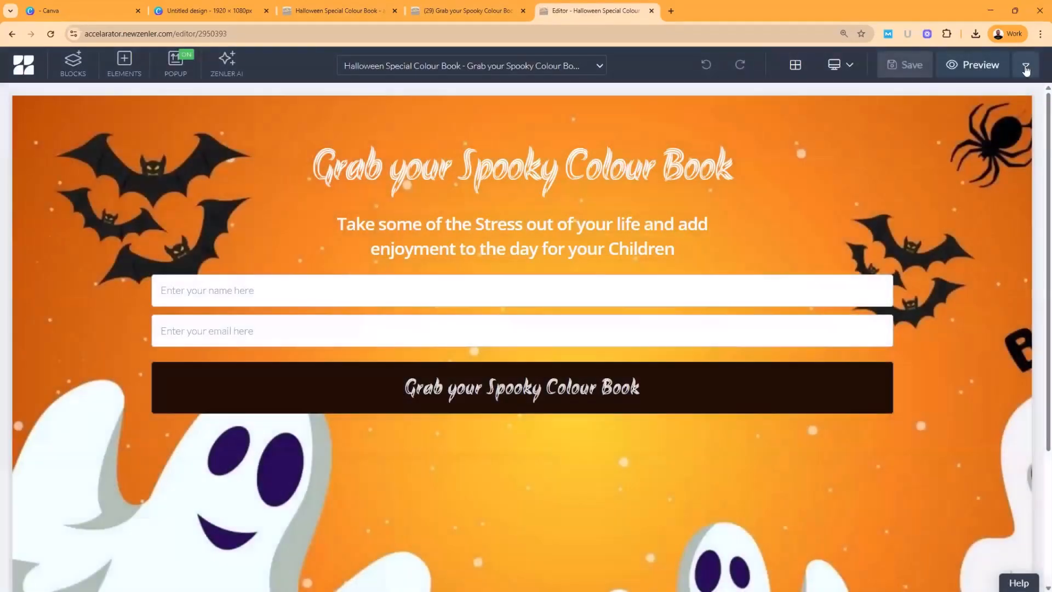
left_click(1025, 66)
left_click(950, 119)
left_click(811, 112)
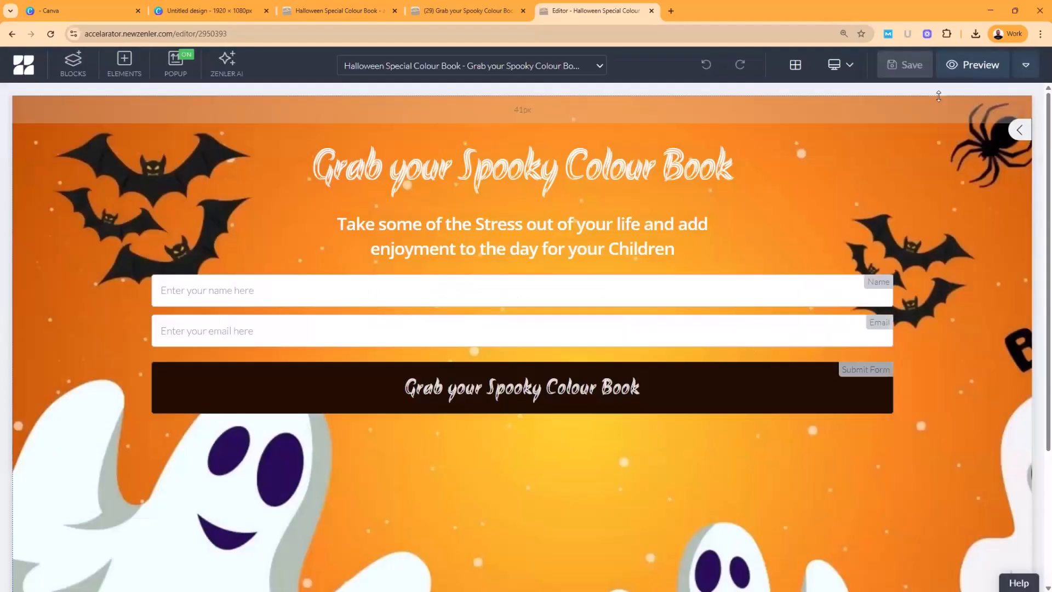
Step: Disable reCAPTCHA in the optin page's settings, update them and save the page
left_click(1025, 65)
left_click(942, 97)
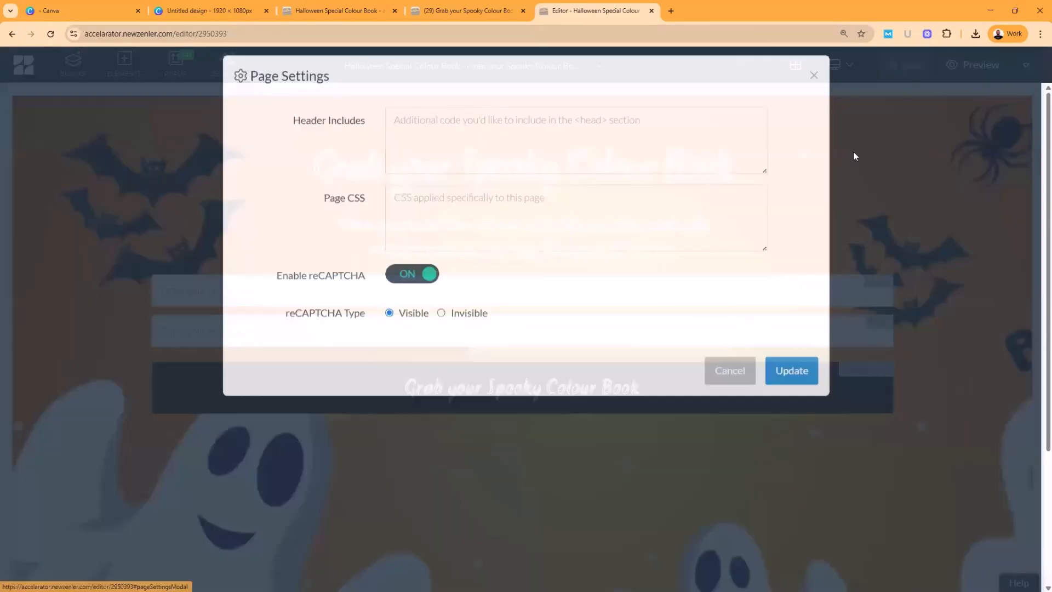
left_click(412, 305)
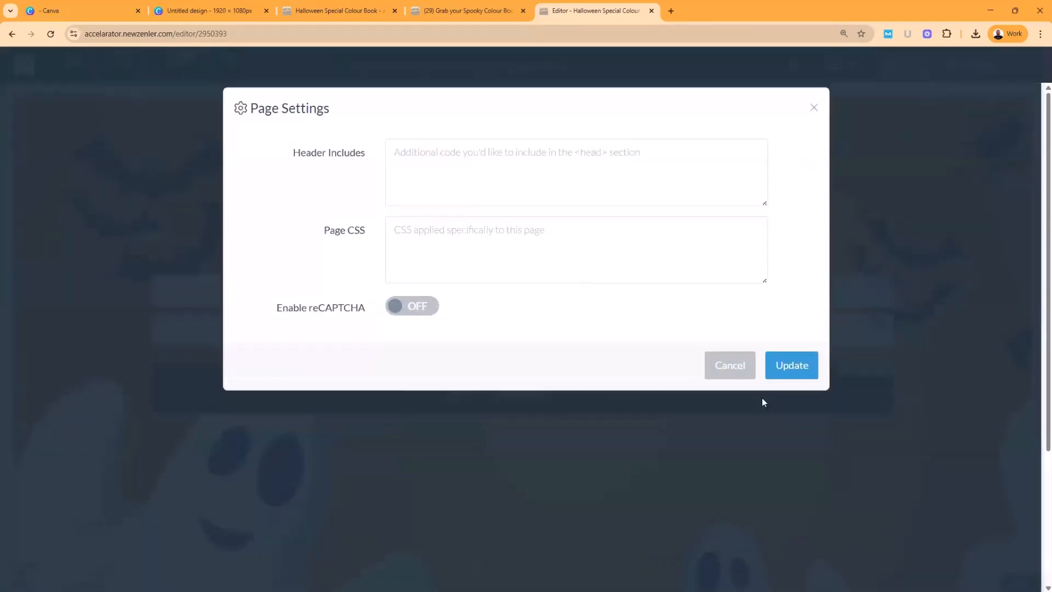
left_click(782, 367)
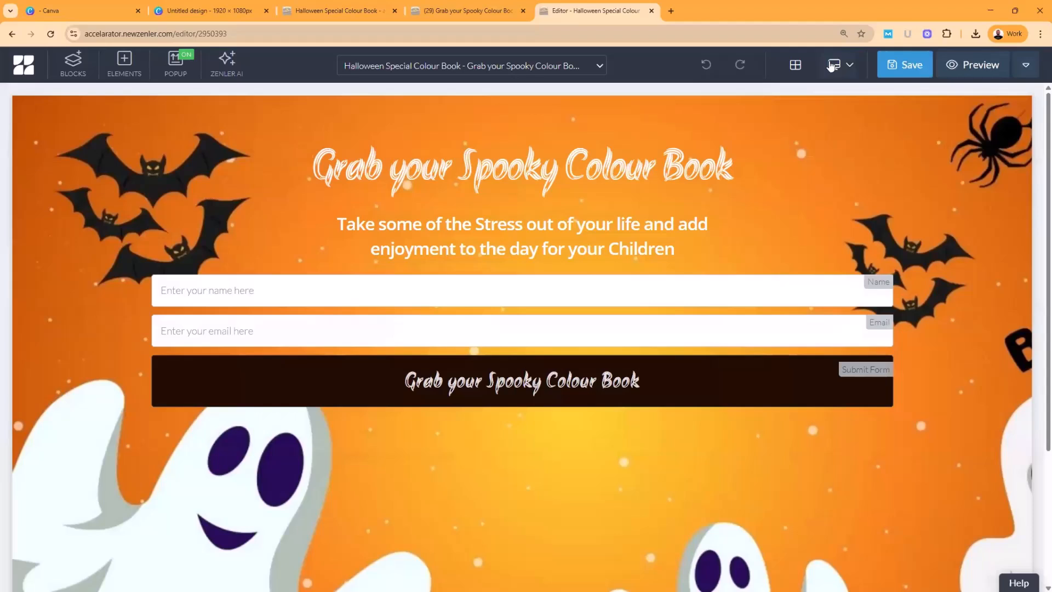
left_click(905, 64)
Step: Reload the live optin page and check its layout in a narrower window, then restore the full-size window
left_click(459, 13)
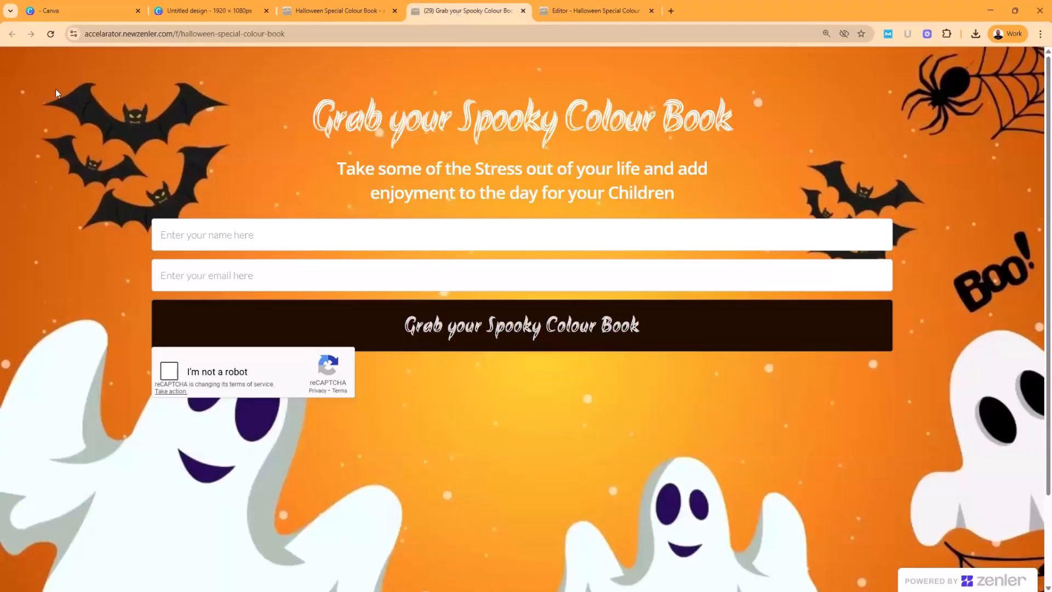
left_click(50, 35)
scroll(643, 379, "down", 2)
scroll(643, 379, "up", 2)
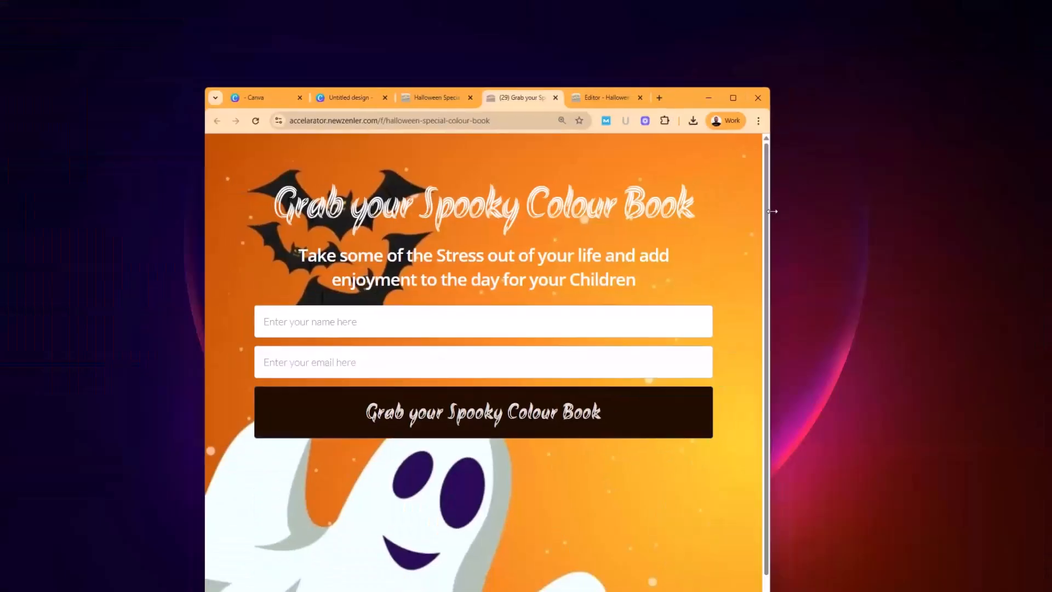
left_click_drag(772, 211, 673, 236)
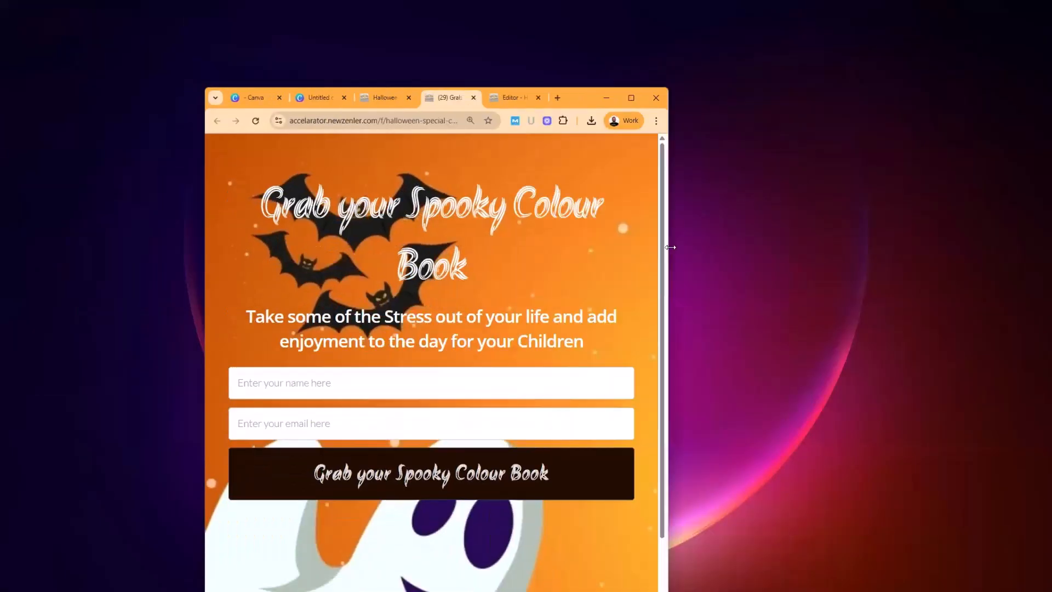
left_click(633, 99)
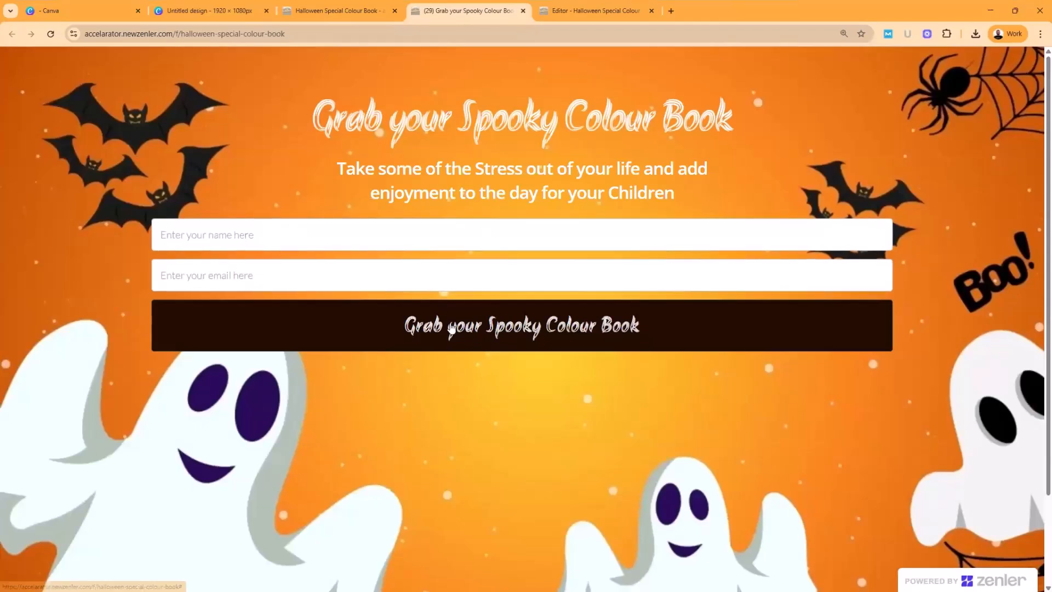
Step: Preview the live thank-you page from the funnel steps, then close the preview
left_click(346, 14)
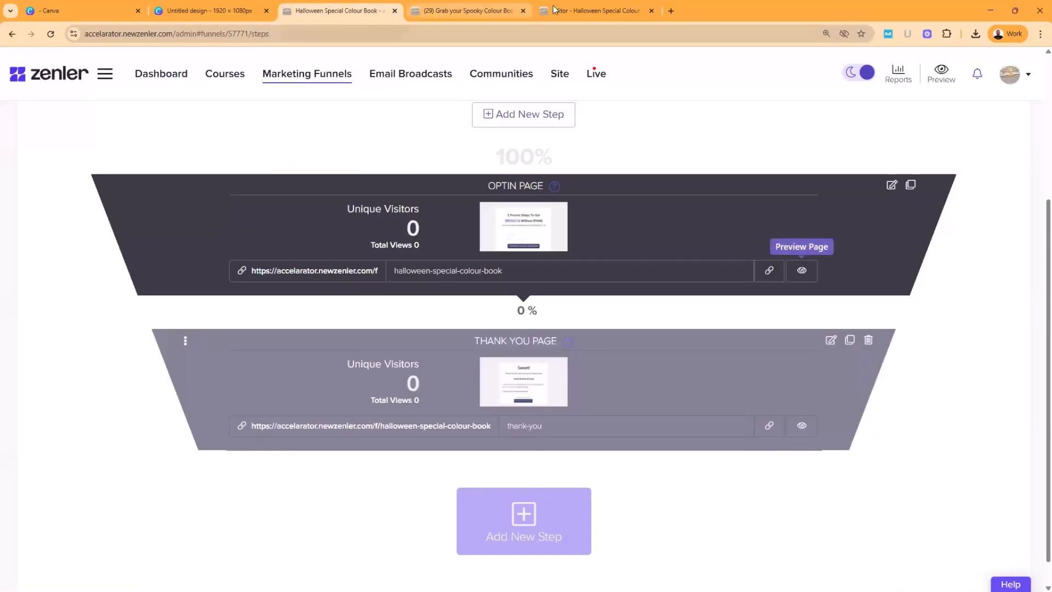
left_click(801, 426)
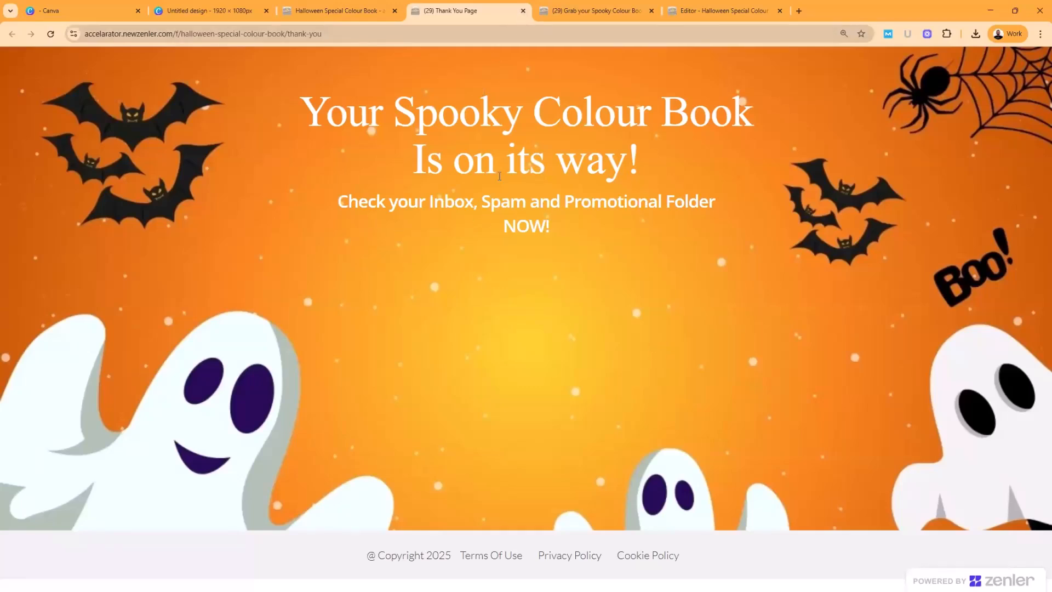
left_click(523, 11)
Step: Open the Access Instructions Email of the funnel's Email Drip Sequence automation for editing
scroll(456, 298, "up", 4)
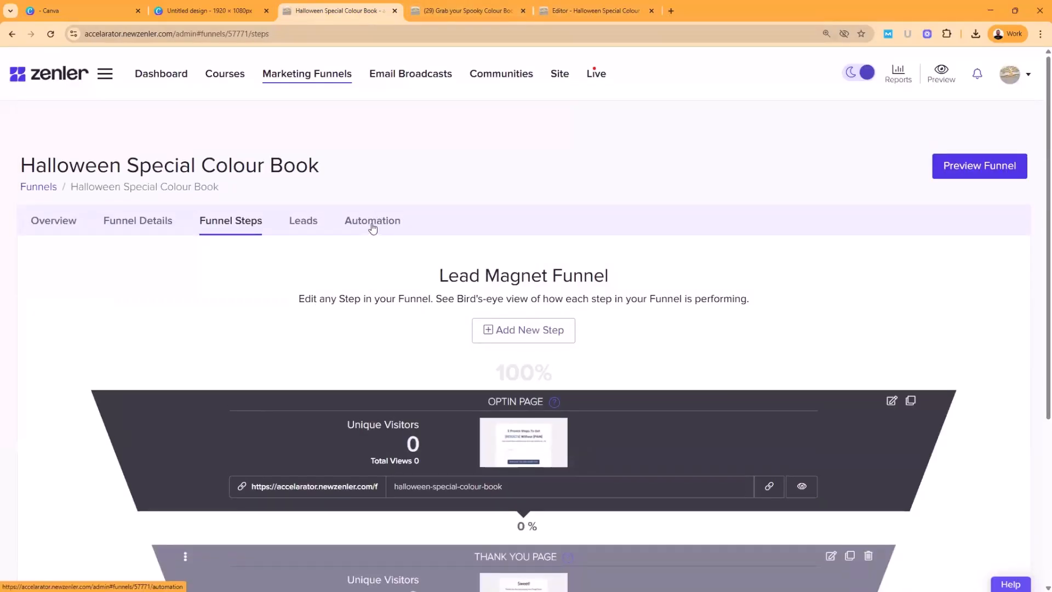
left_click(372, 224)
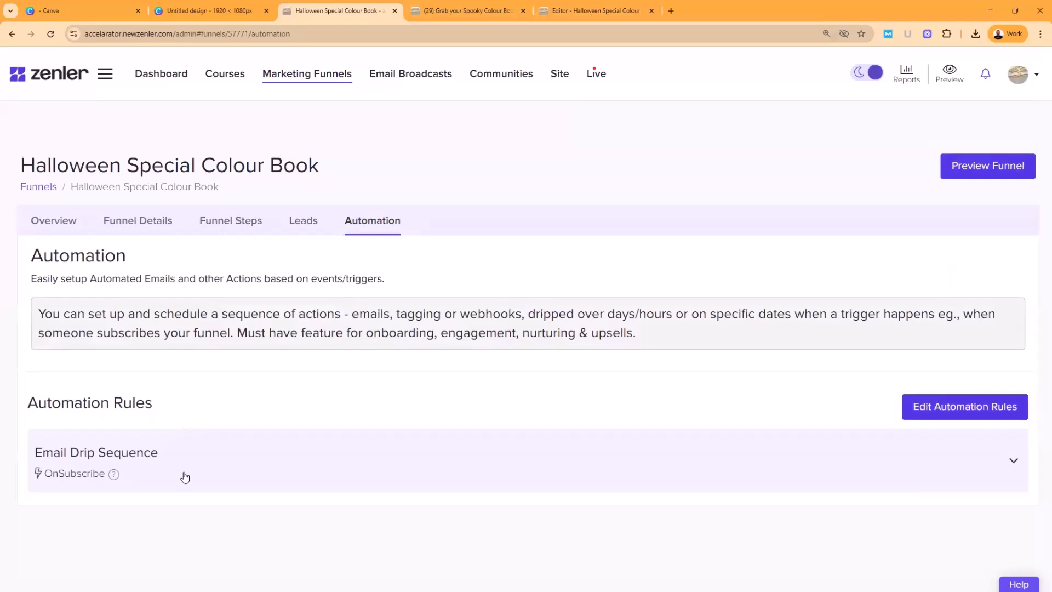
left_click(184, 477)
left_click(62, 548)
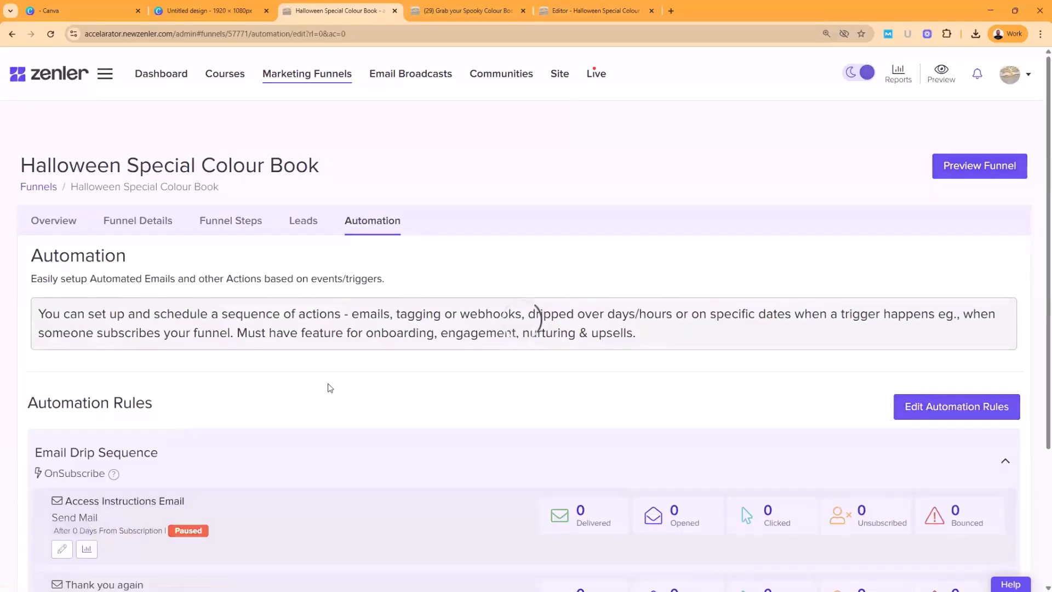
scroll(336, 378, "down", 3)
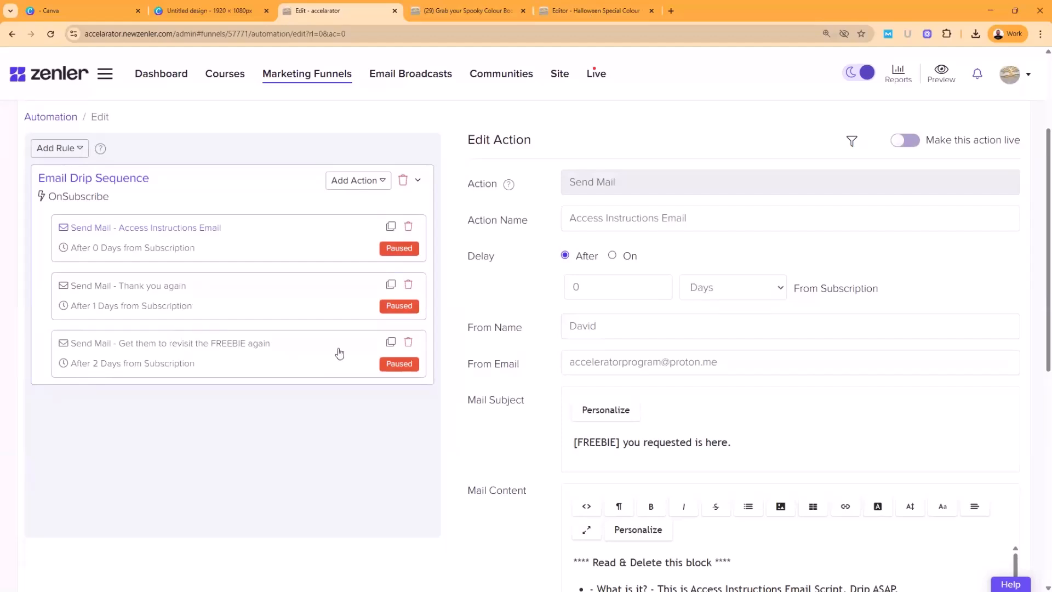
Step: Delete the "Get them to revisit the FREEBIE again" and "Thank you again" emails from the drip sequence
left_click(407, 343)
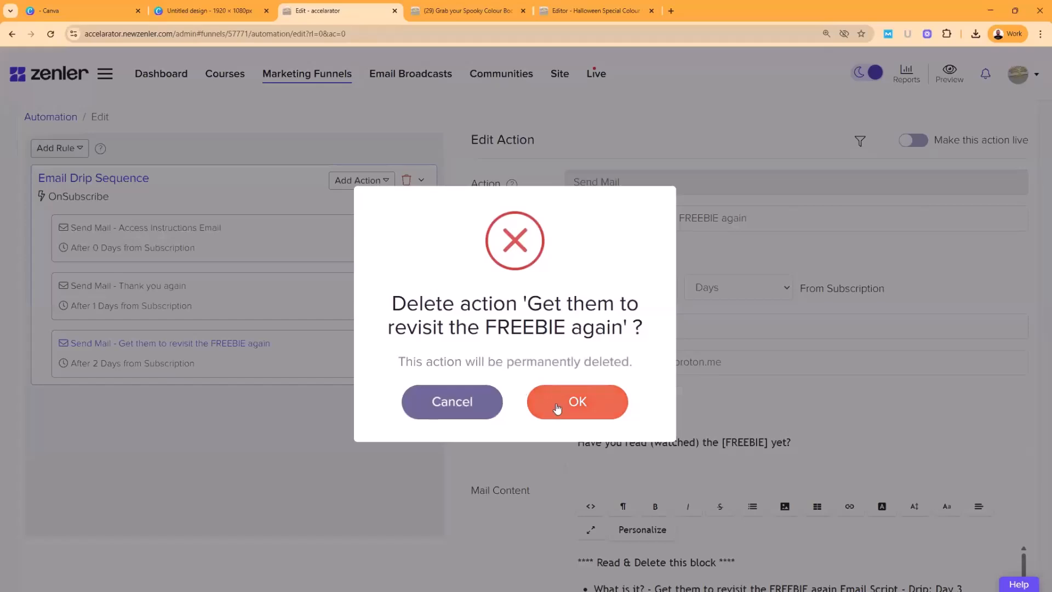
left_click(557, 408)
left_click(408, 309)
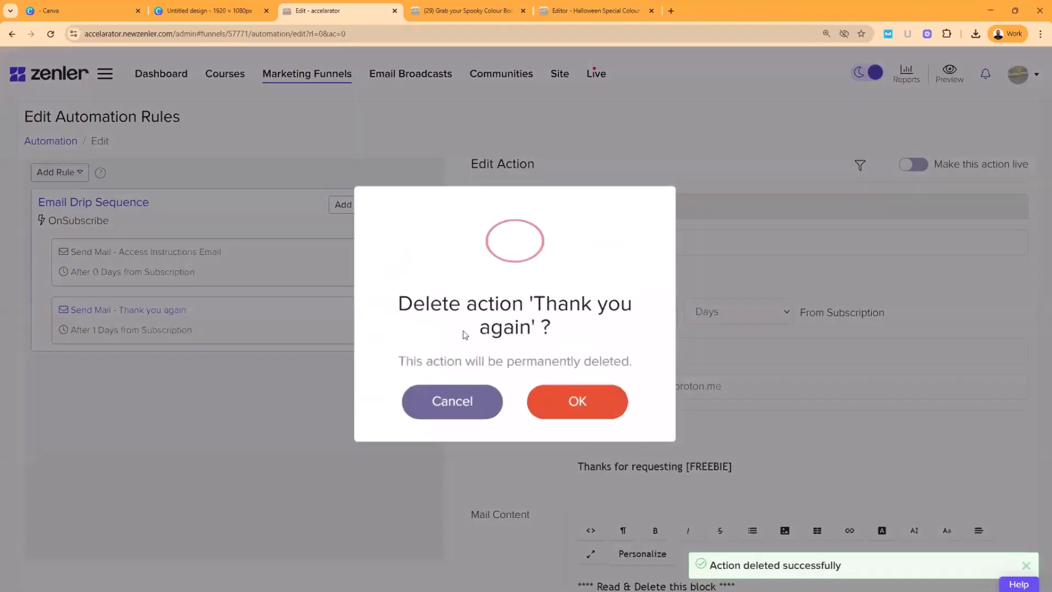
left_click(599, 409)
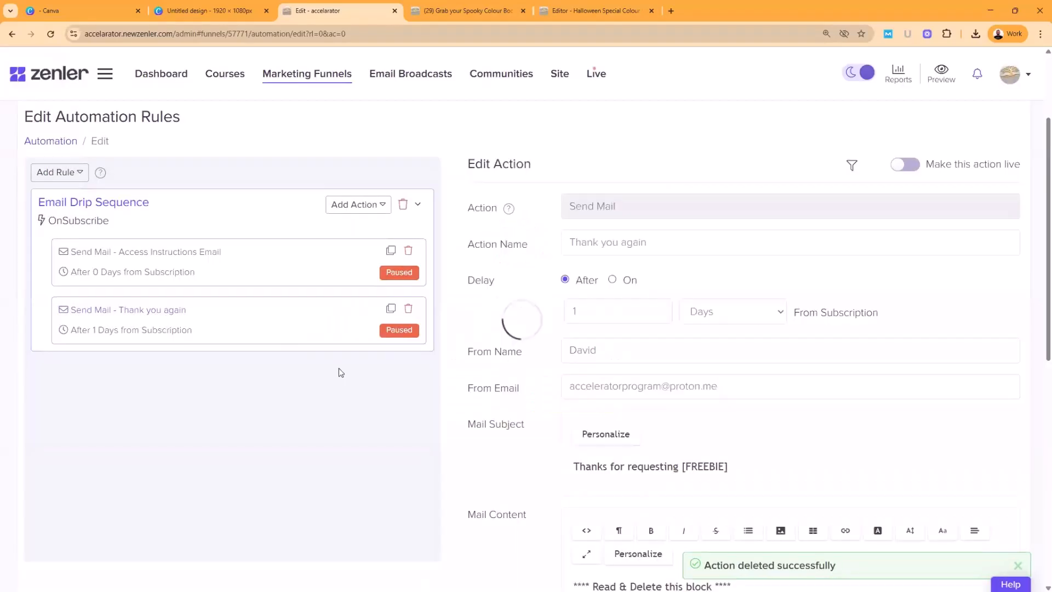
Step: Change the Access Instructions Email's subject to "Your Spooky Colouring Book is Here"
left_click(232, 268)
scroll(613, 435, "down", 2)
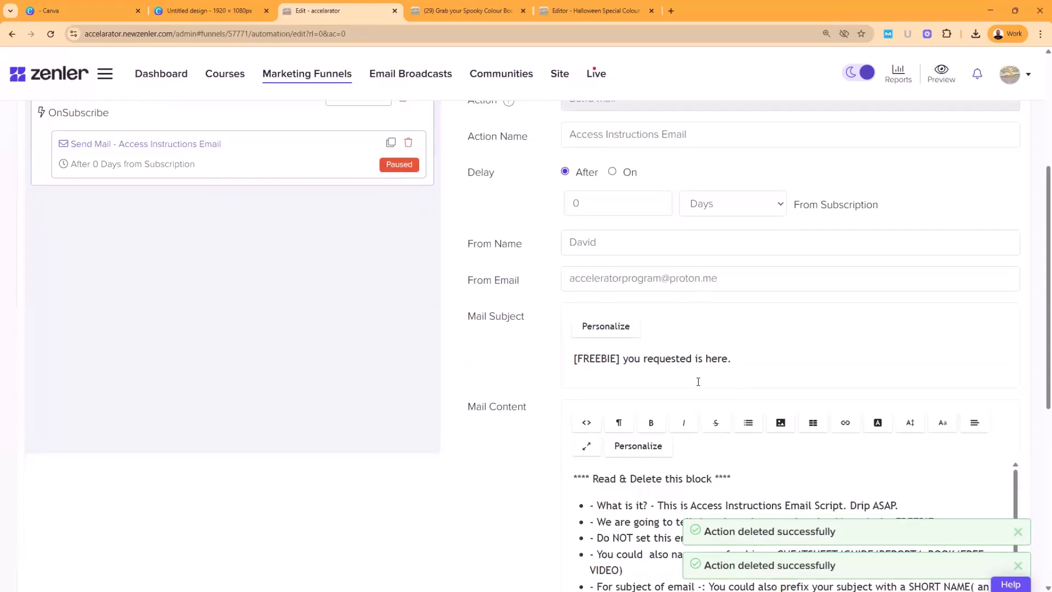
left_click_drag(732, 359, 364, 381)
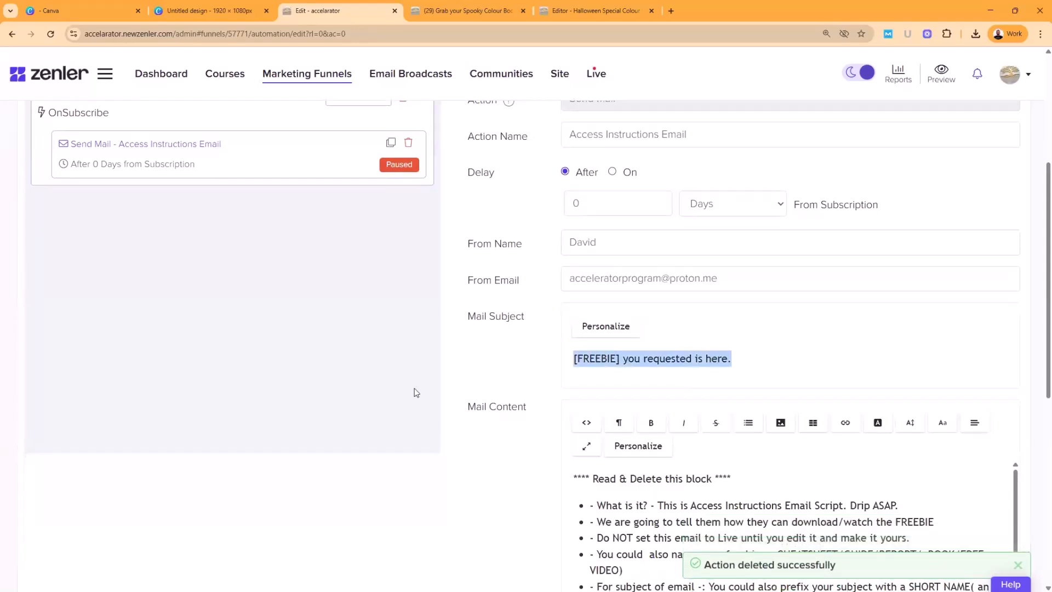
type("Your Sp")
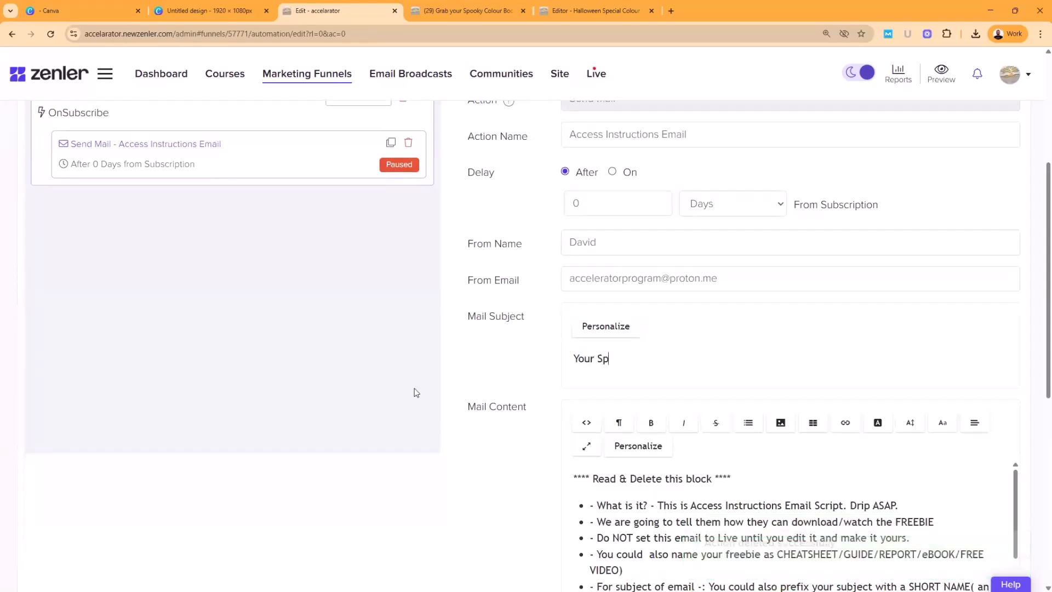
type("ooky Colouring Book is Here")
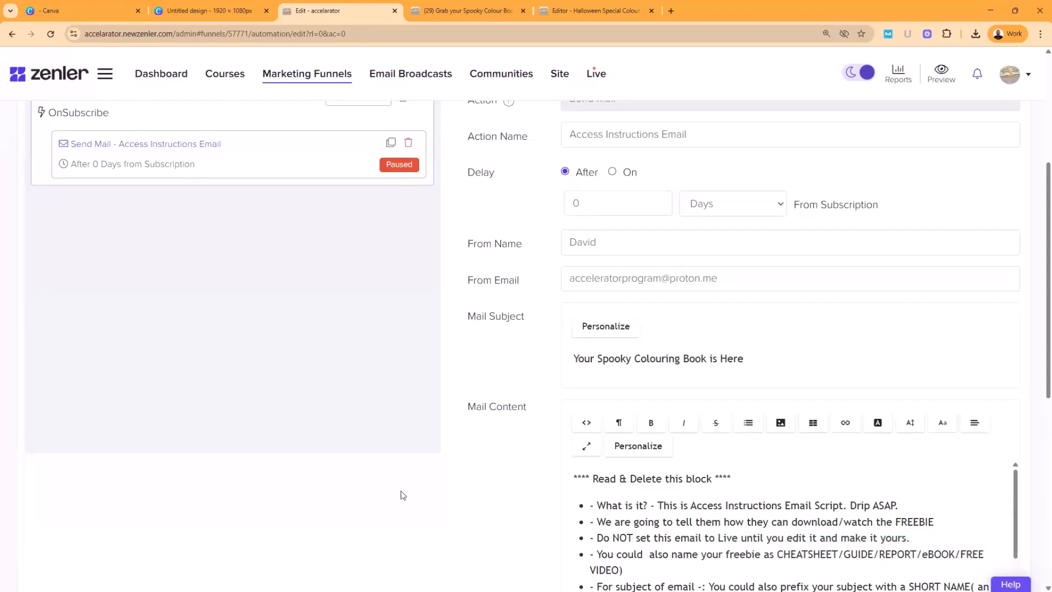
Step: Delete the entire template script from the access instructions email's content, down to the social media links
scroll(471, 482, "down", 3)
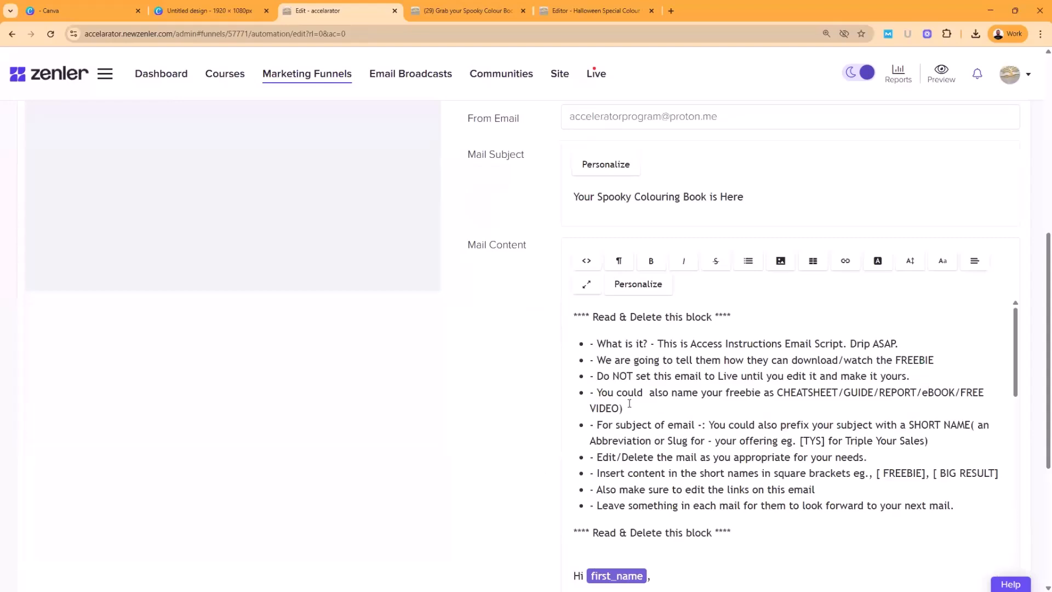
scroll(675, 384, "up", 4)
scroll(493, 438, "down", 3)
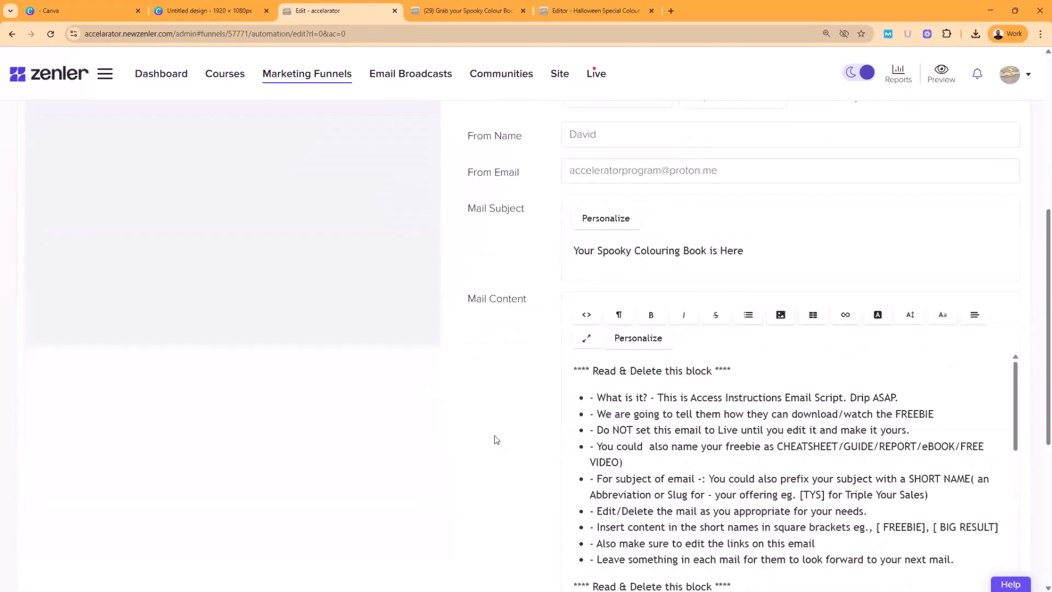
left_click_drag(574, 370, 713, 415)
scroll(765, 432, "down", 8)
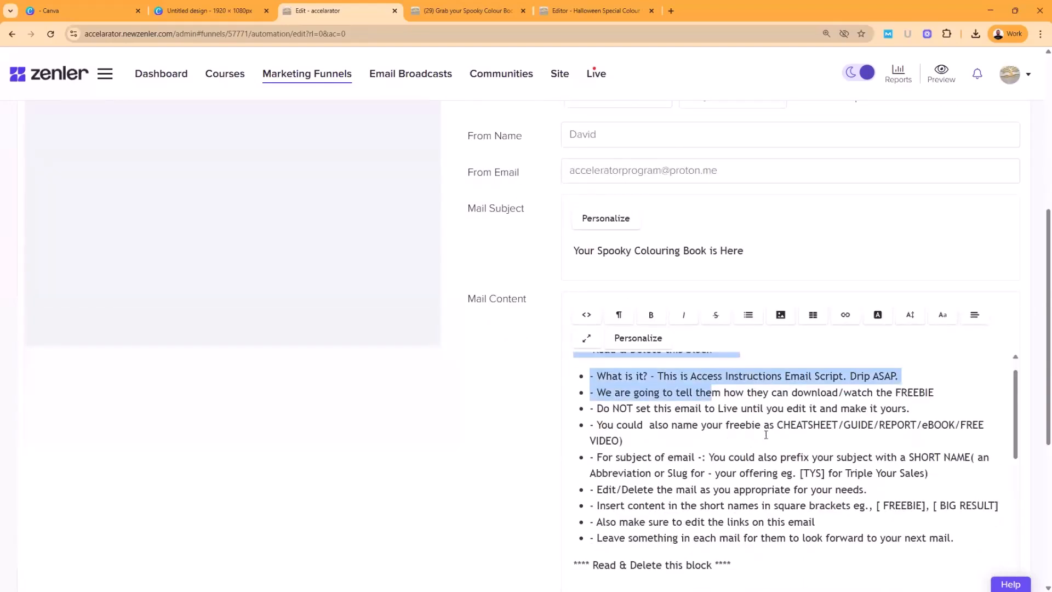
scroll(756, 432, "down", 6)
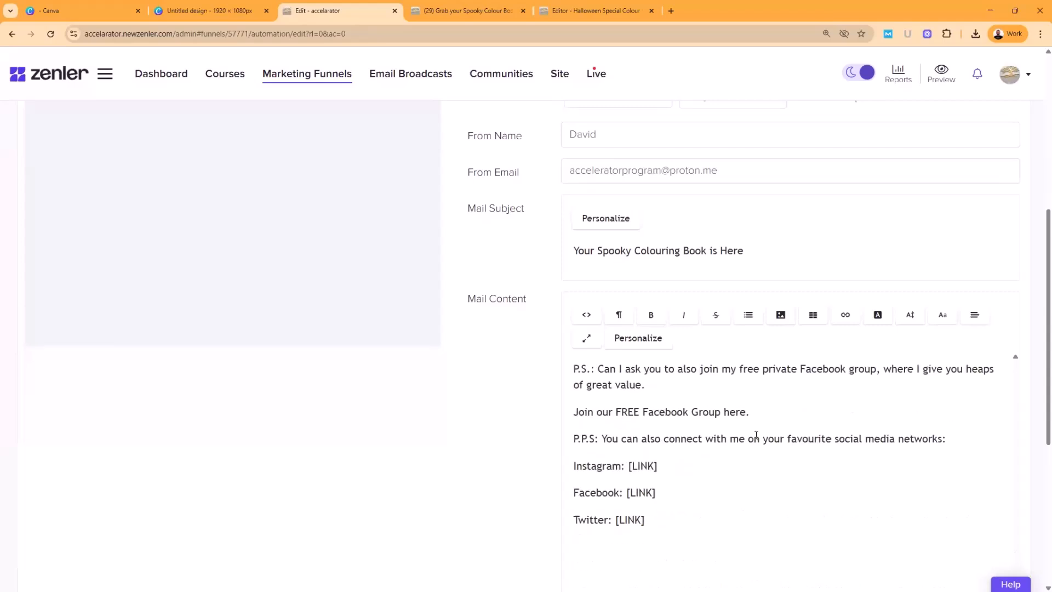
left_click(684, 523, "shift")
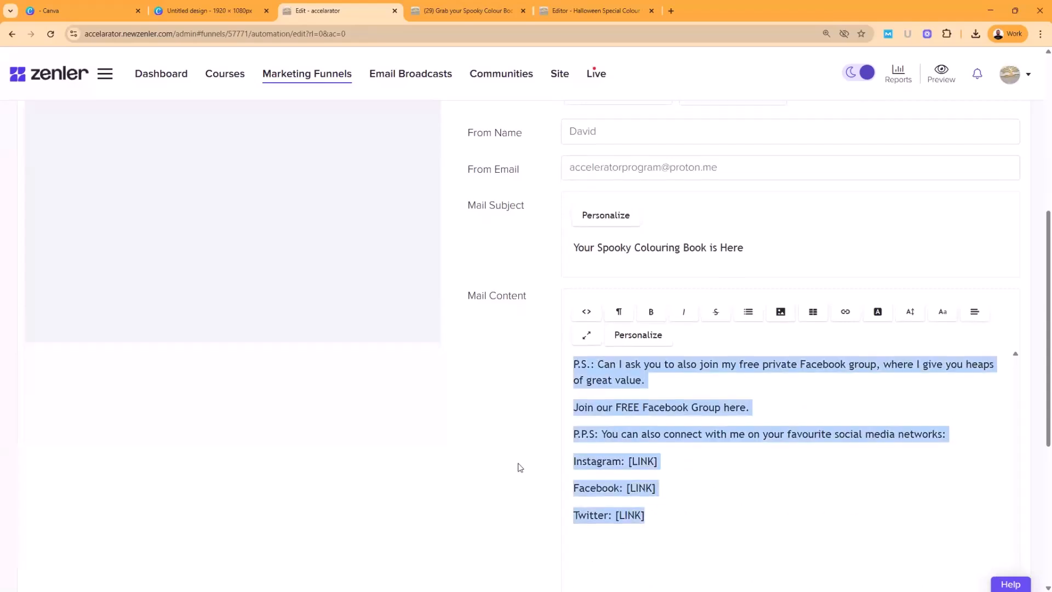
scroll(517, 466, "down", 4)
left_click_drag(725, 428, 965, 460)
left_click(794, 353)
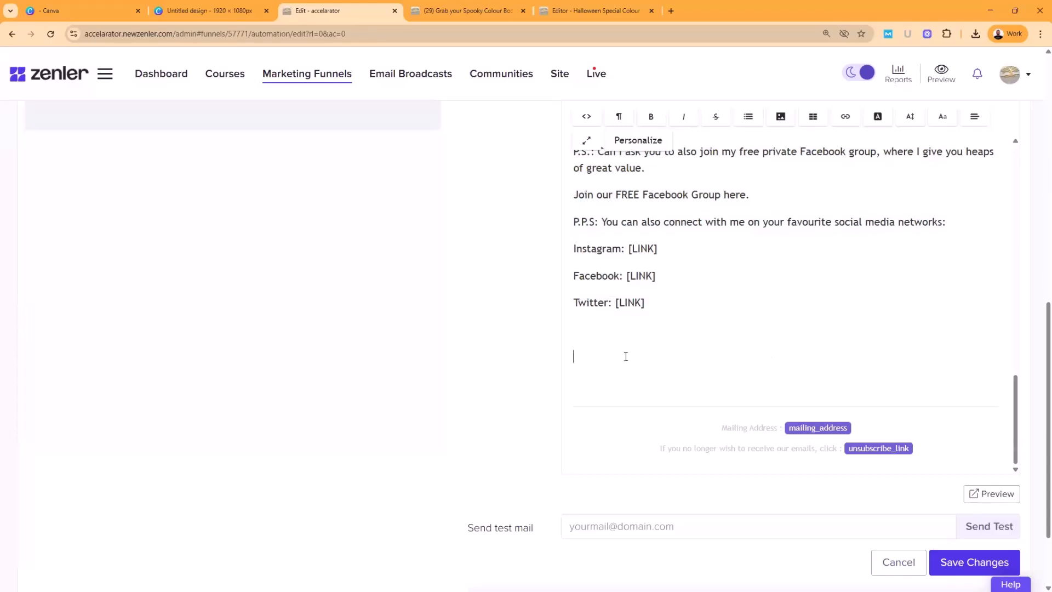
left_click_drag(574, 355, 564, 158)
key("BackSpace")
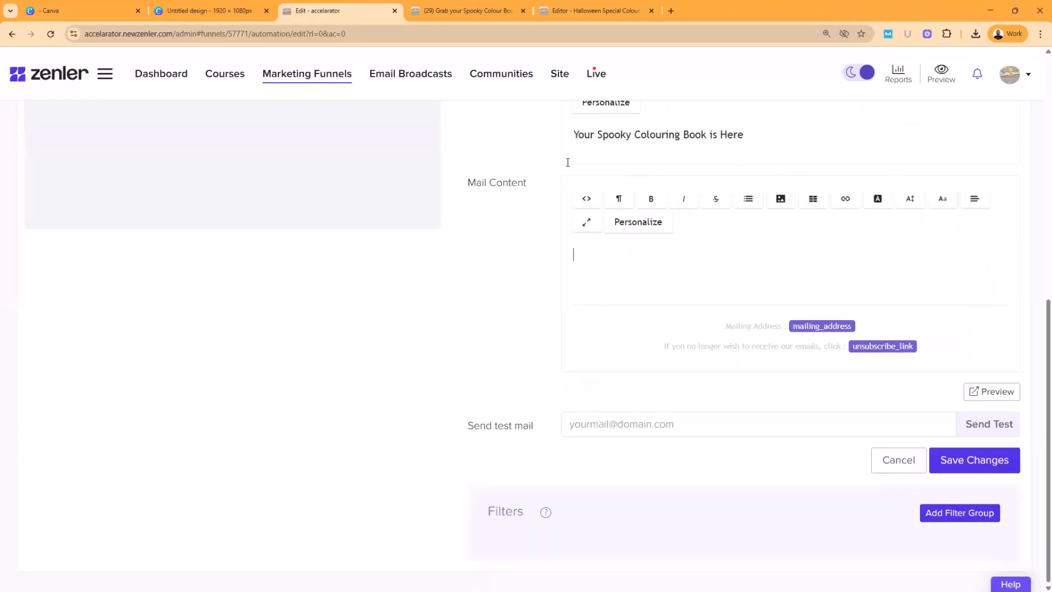
Step: Start the mail content with the greeting "Dear" followed by the first_name personalization tag and a comma
type("Dear")
left_click(642, 230)
left_click(362, 329)
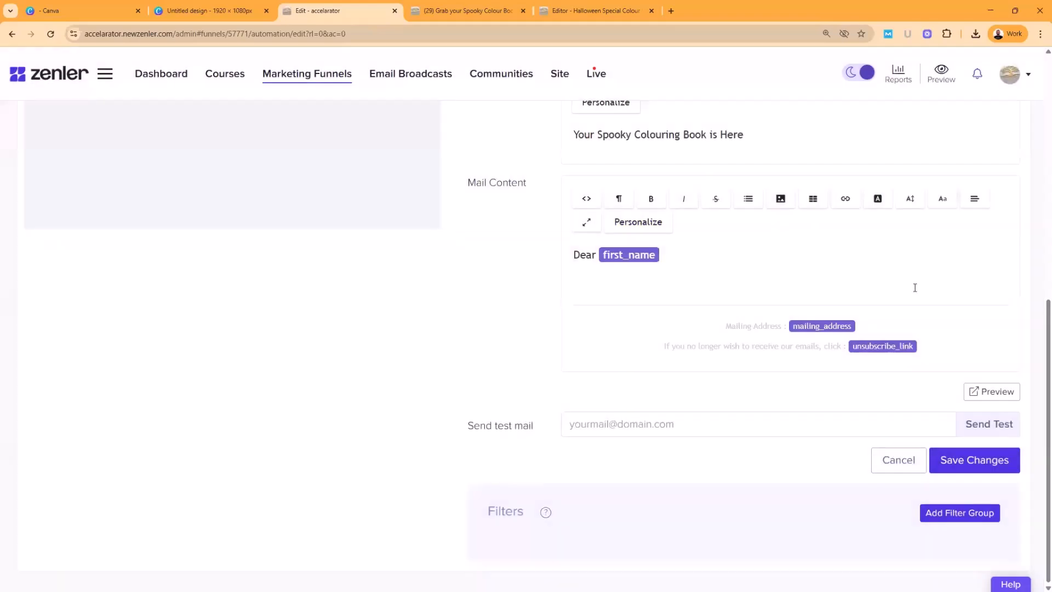
type(",")
key("Return")
Step: Write below the greeting "thank you for registering we hope this Colour Book will keep your children entertained and relieve your stress and anxiety"
type("thank you for")
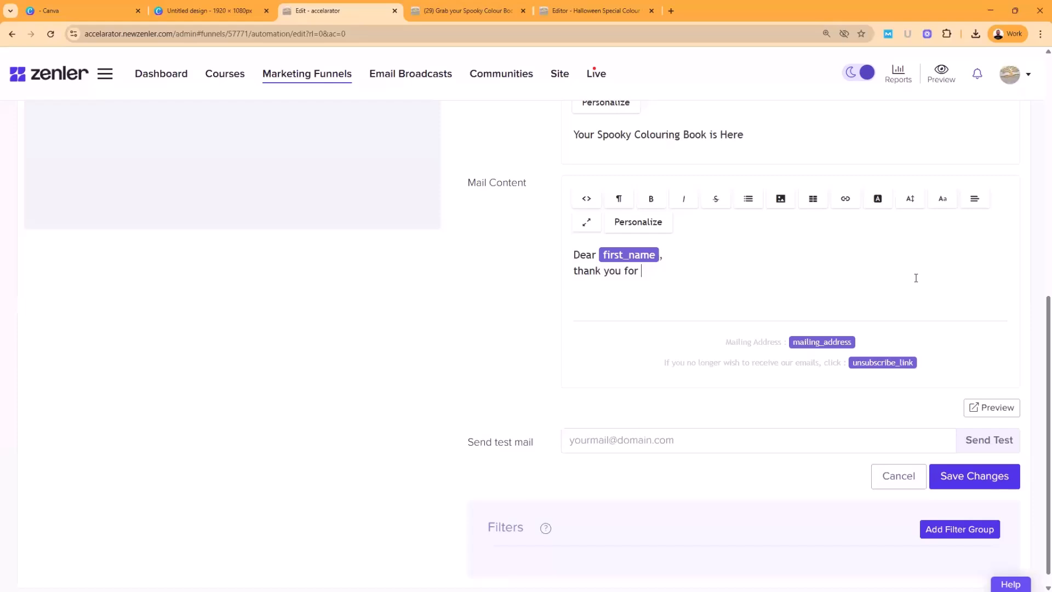
type(" registering we hope this Colour ")
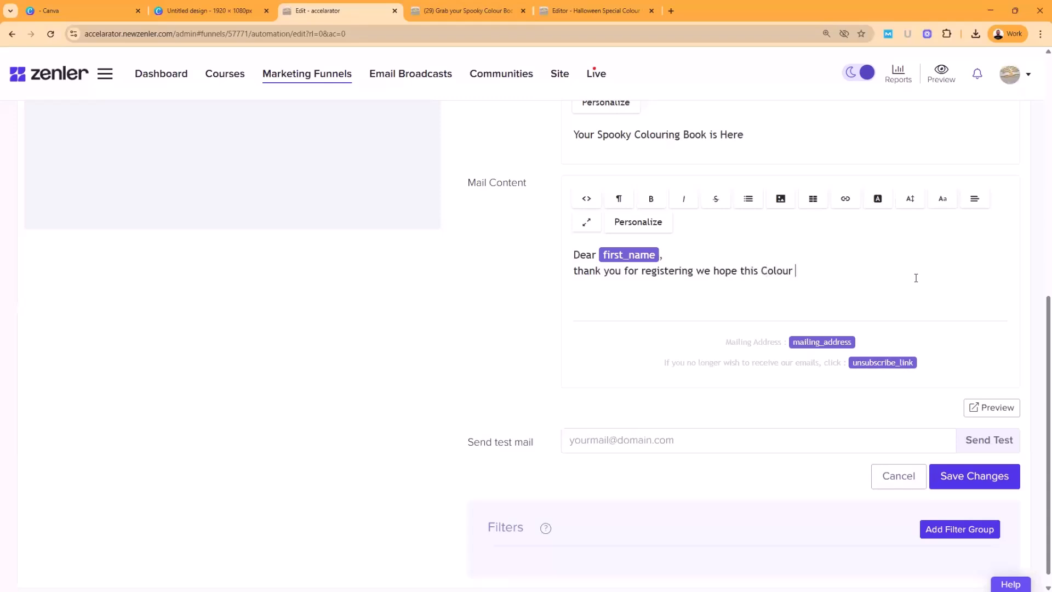
type("Book will keep yuor children entertained and ")
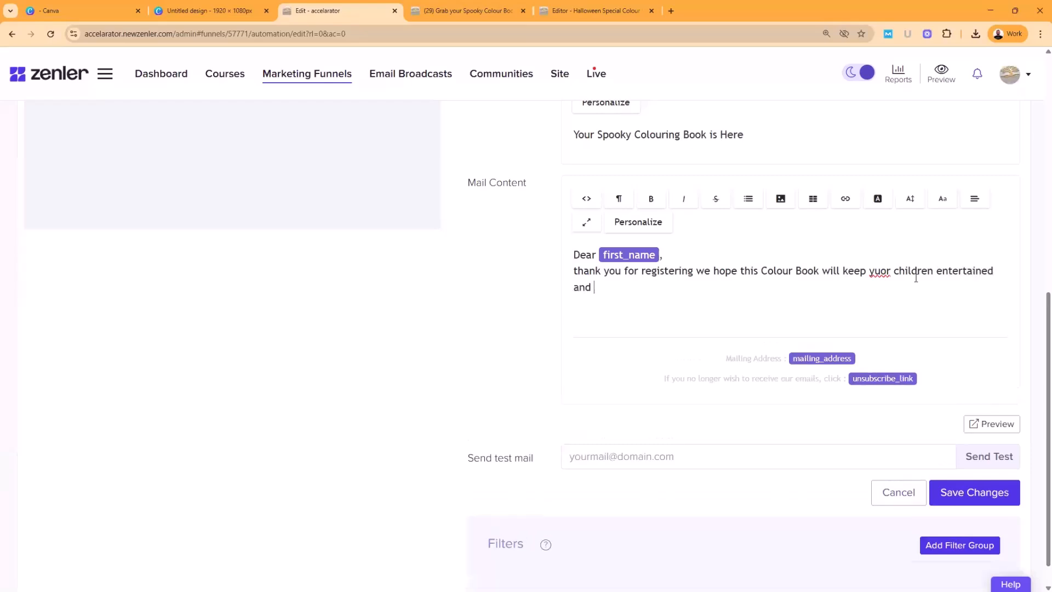
type("relieve yuor stress and anxiety")
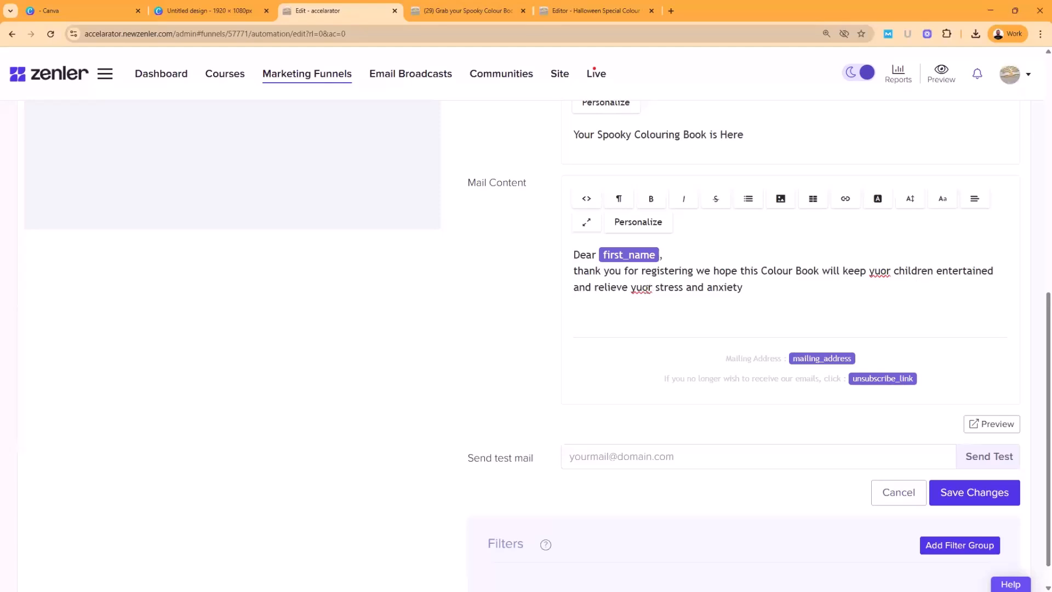
double_click(649, 287)
left_click_drag(647, 286, 636, 287)
type("ou")
left_click_drag(888, 270, 877, 271)
type("ou")
Step: Add the line "GRAB IT HERE" below the thank-you sentence, separated by a blank line
left_click(761, 288)
key("Return")
key("Return")
type("GR")
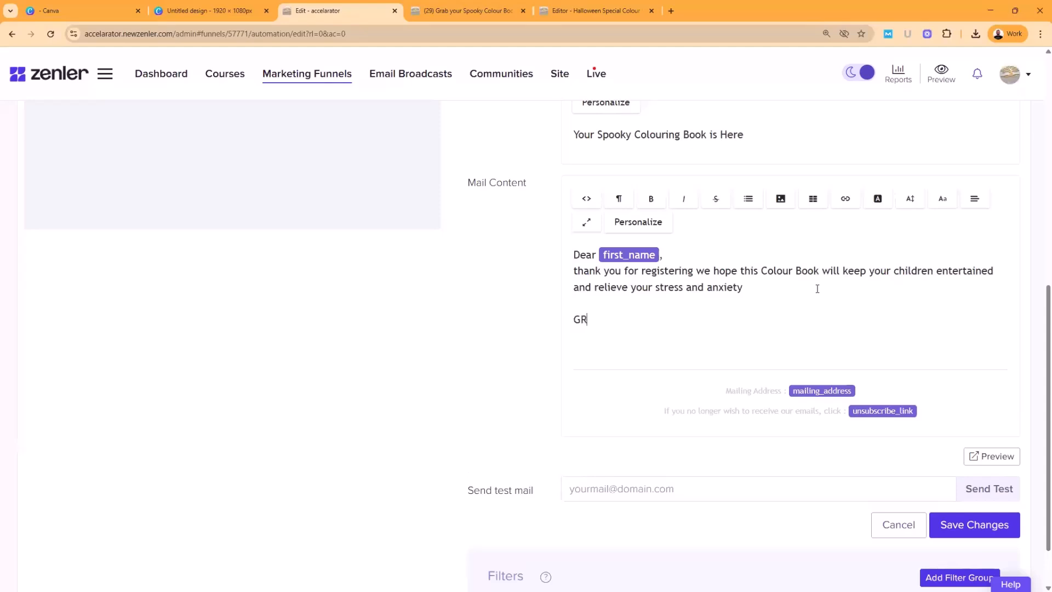
type("AB IT HERE")
key("Return")
key("Return")
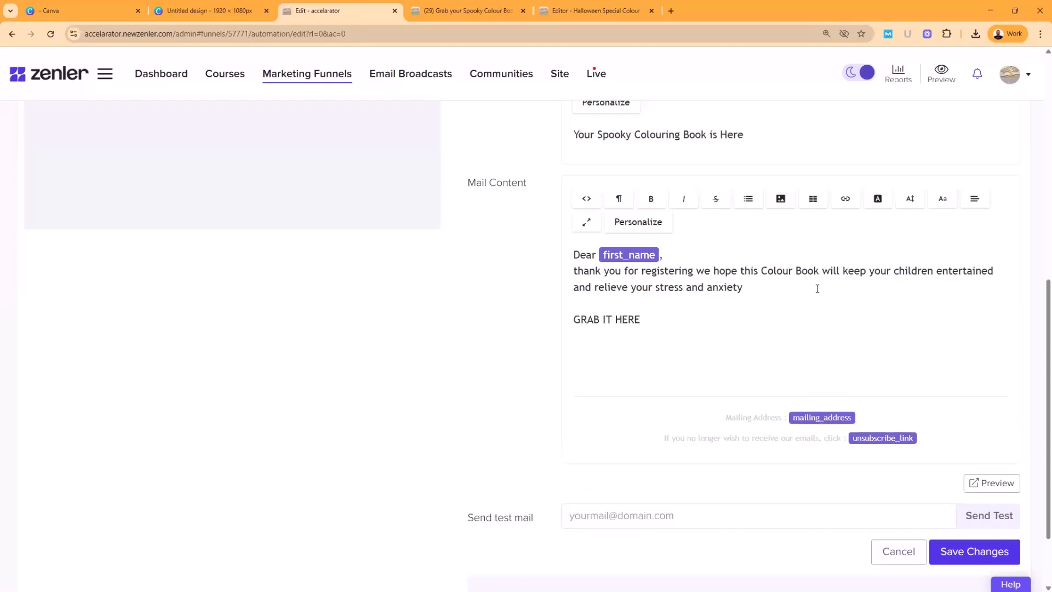
Step: Write "Did you know we have a ton of resources to help you cope with stress and anxiety" and start a new line
type("Did you know we have a t")
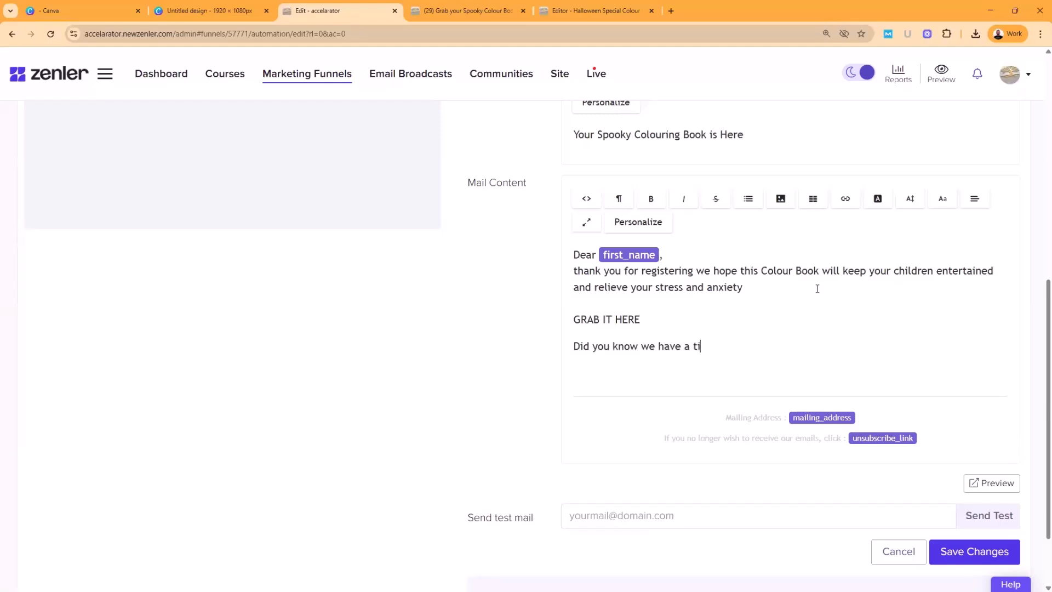
type("on of resources to help y")
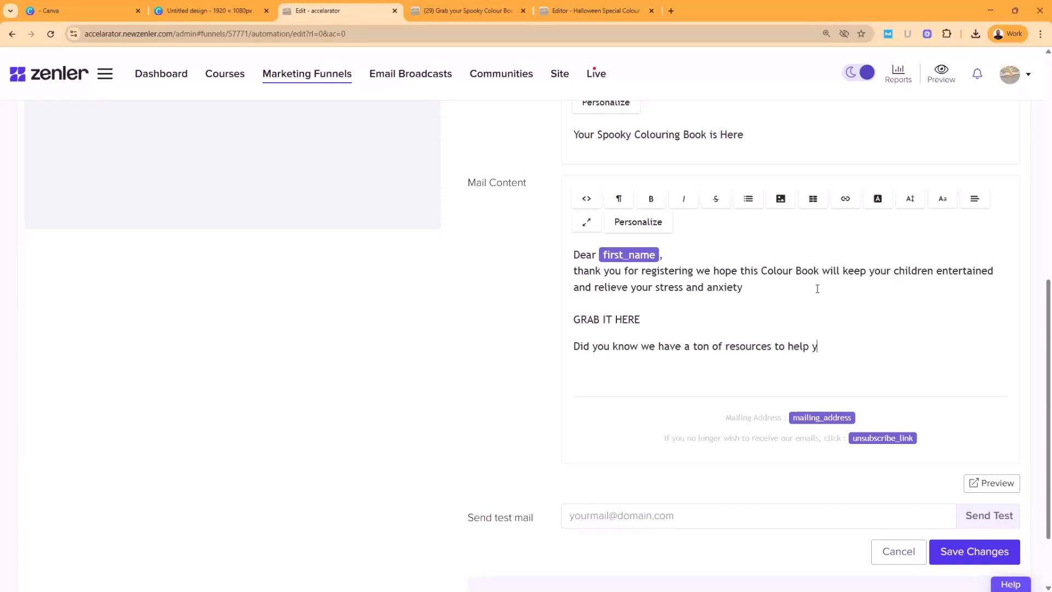
type("ou cope with stress and an")
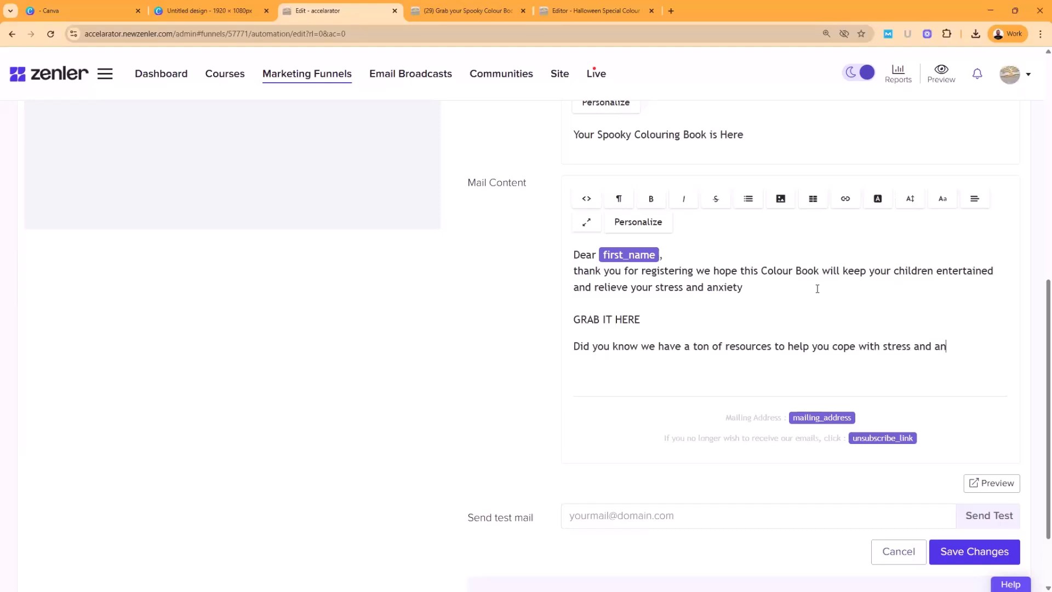
key("BackSpace")
type("xiety")
right_click(952, 346)
left_click(874, 370)
key("Return")
Step: Try adding "Visit:" followed by the site's web address copied from the browser
type("Visit:")
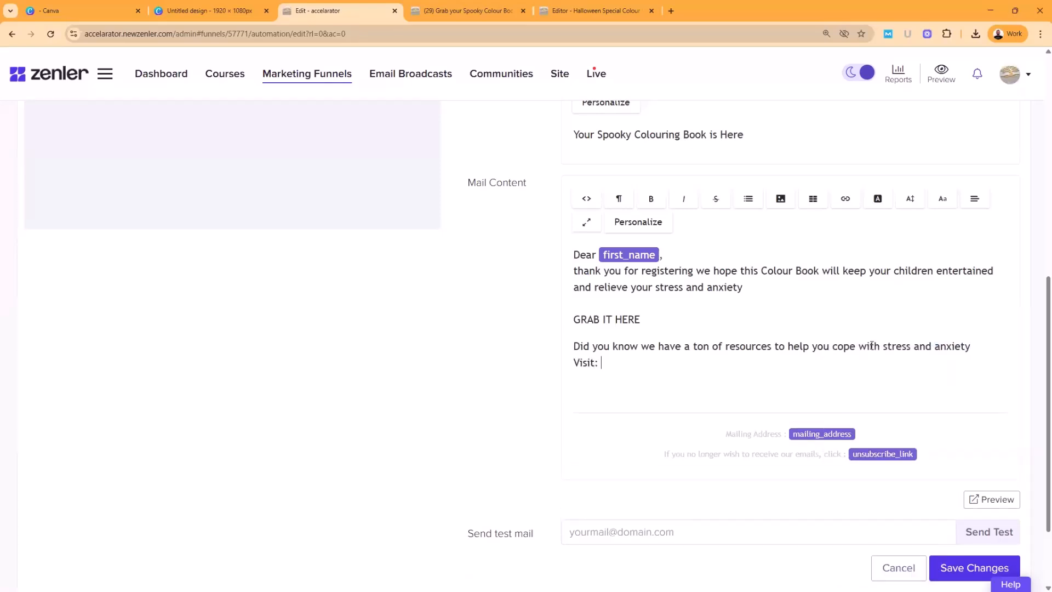
left_click(170, 33)
key("ctrl+c")
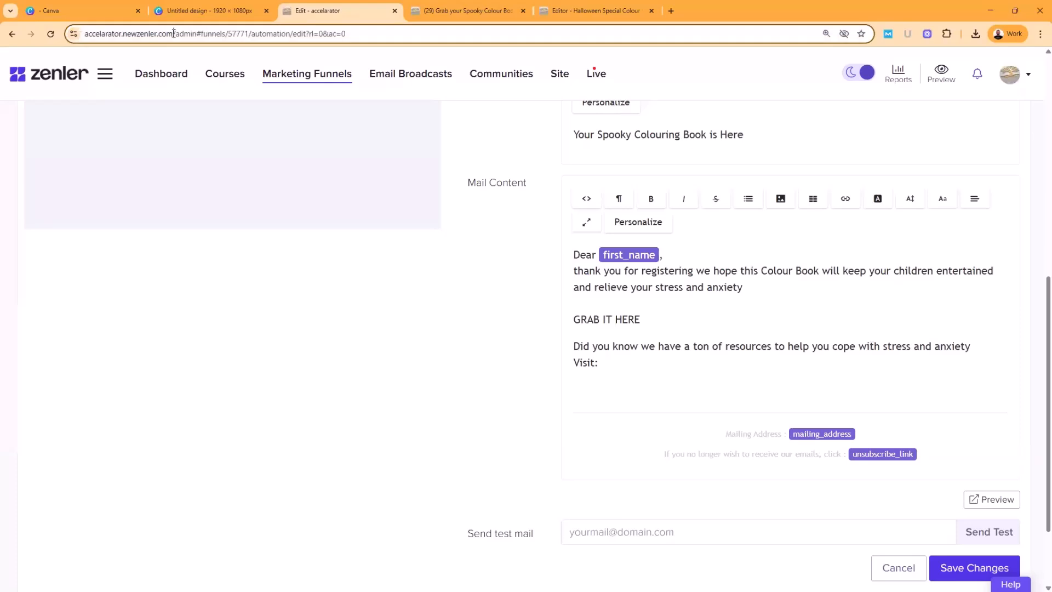
left_click(567, 393)
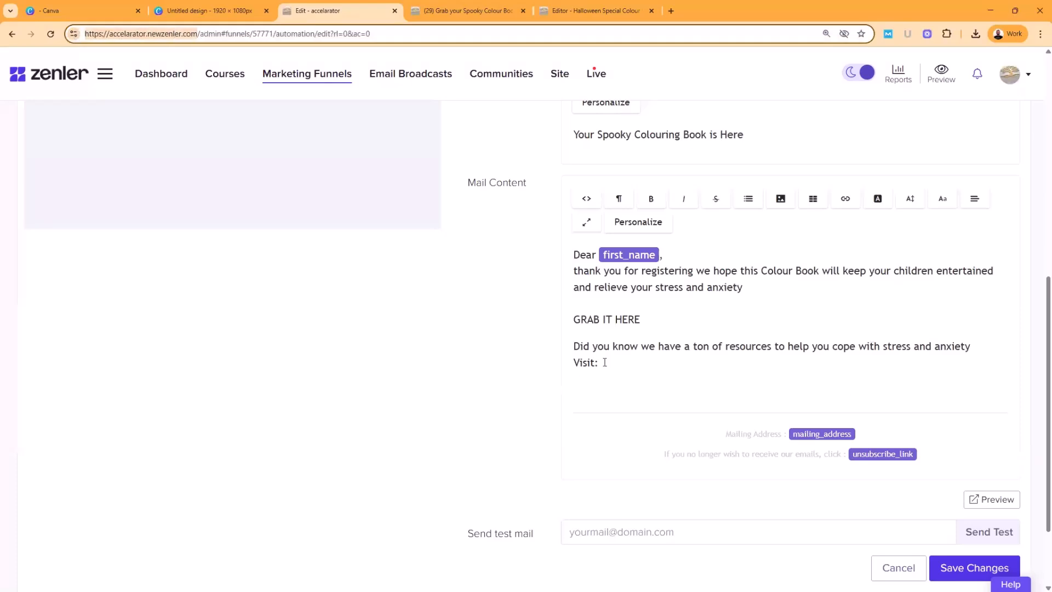
key("ctrl+v")
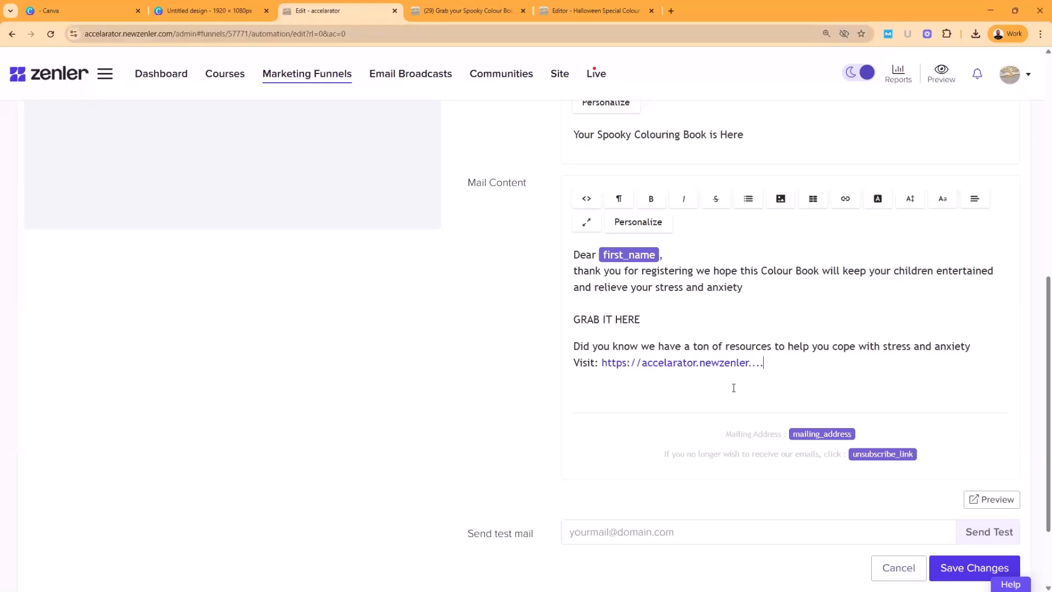
left_click(788, 366)
Step: Replace the whole "Visit:" line with "Visit us today and see how we can help you"
left_click_drag(795, 364, 572, 363)
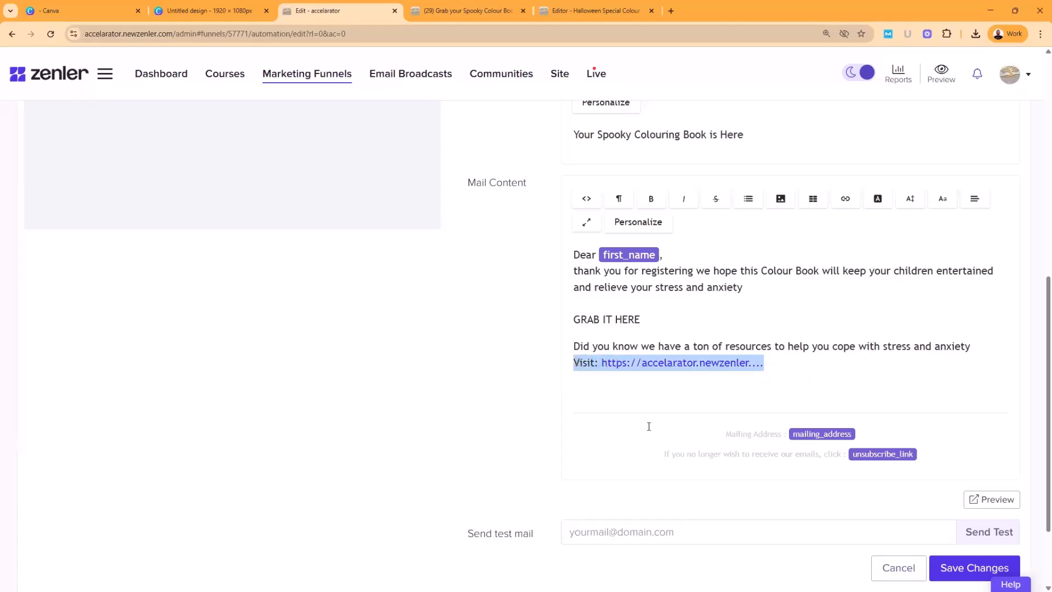
type("Visit ")
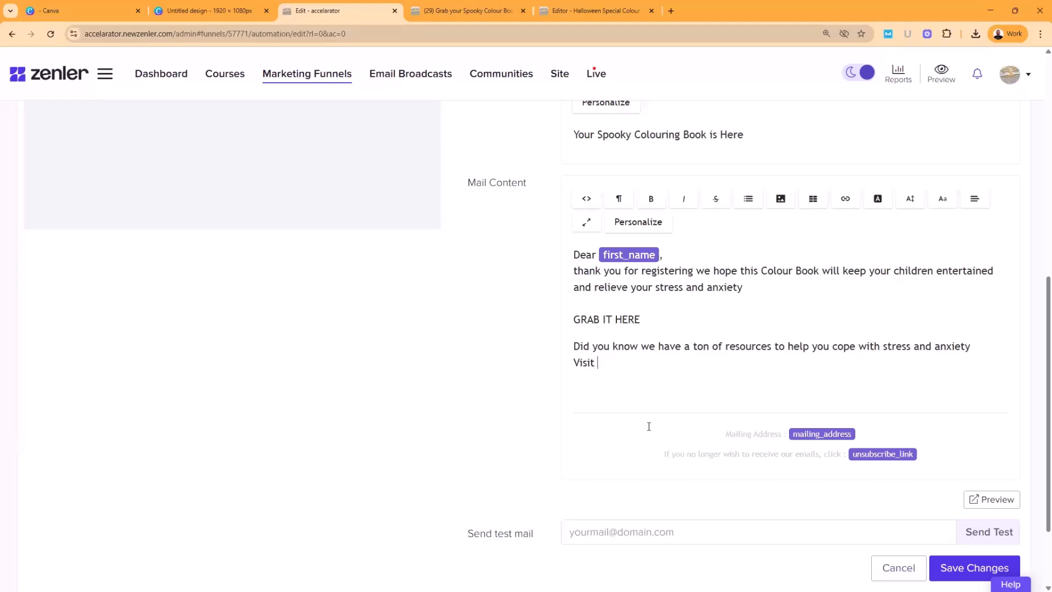
type("us today and see how we can h")
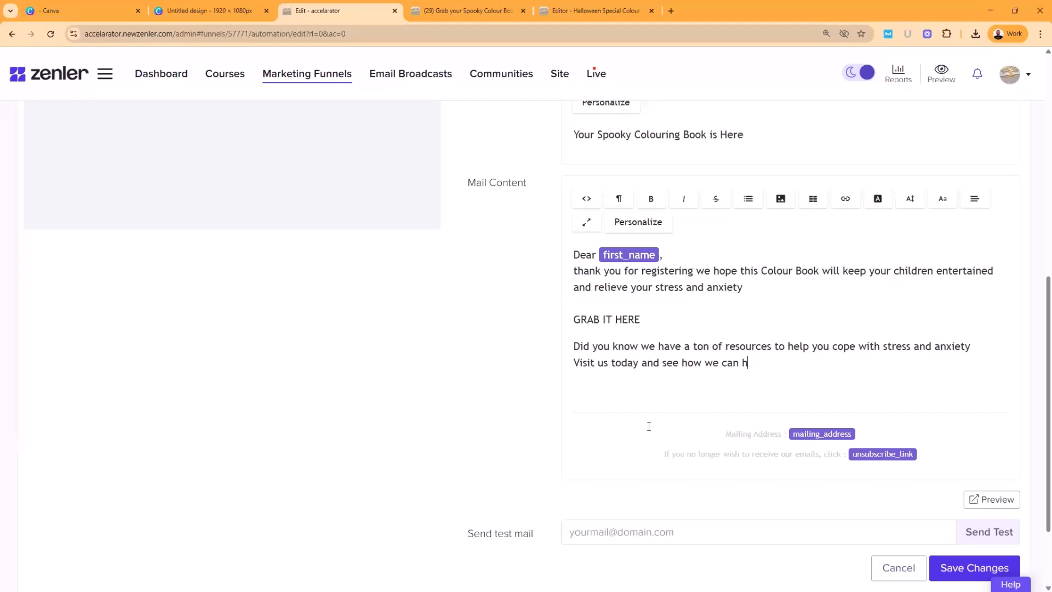
type("elp you")
left_click_drag(830, 370, 572, 368)
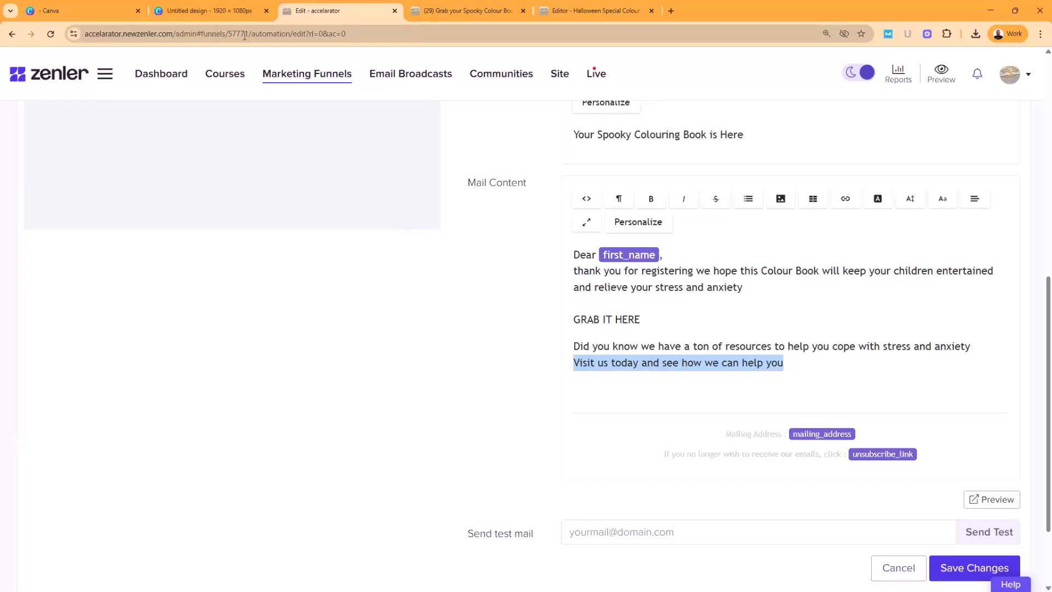
left_click(845, 198)
left_click(844, 233)
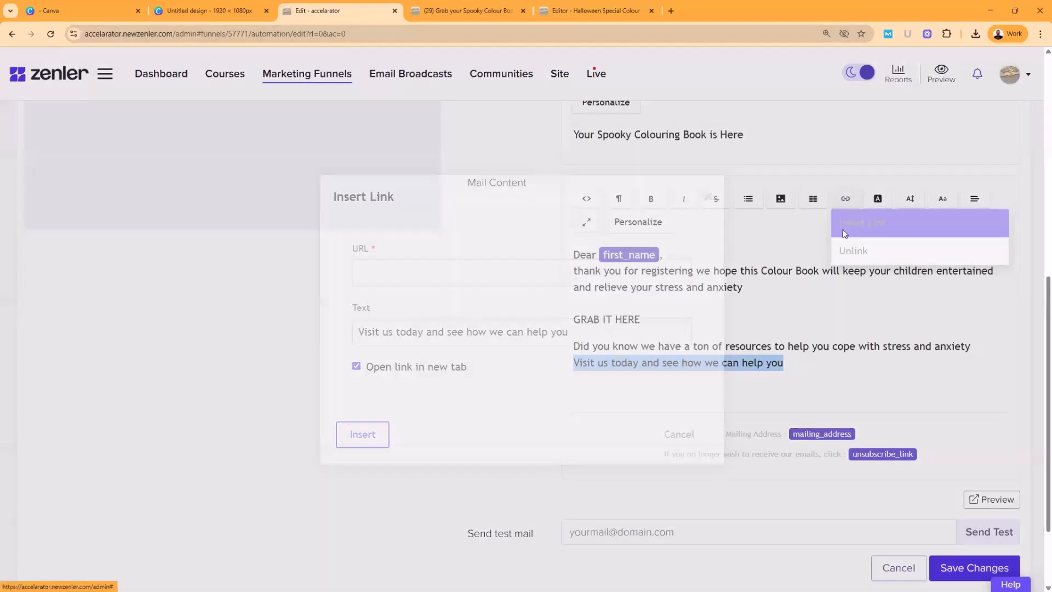
type("https://accelarator.newzenler.com/")
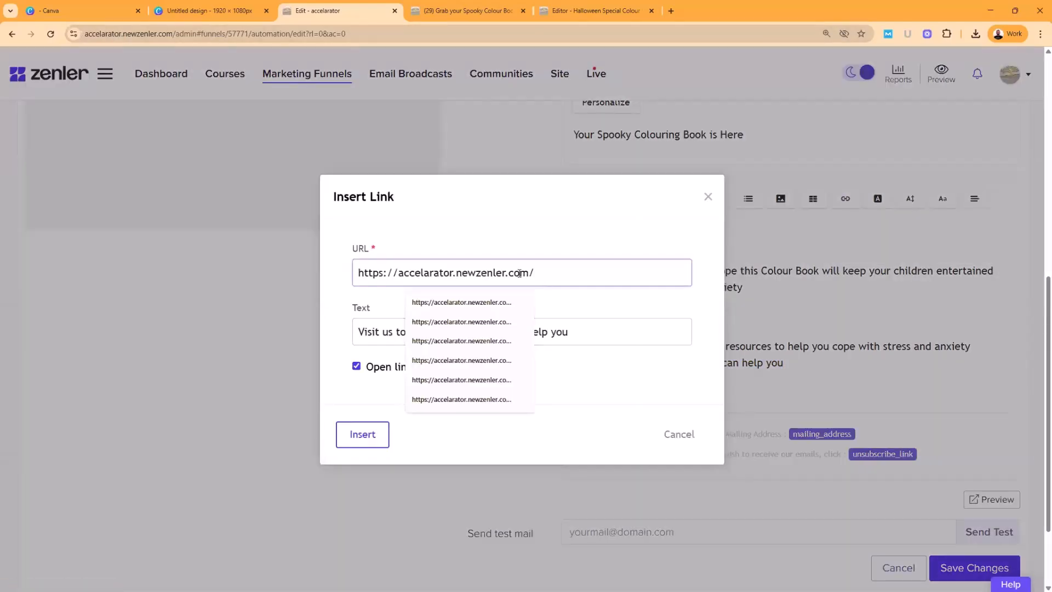
left_click(599, 396)
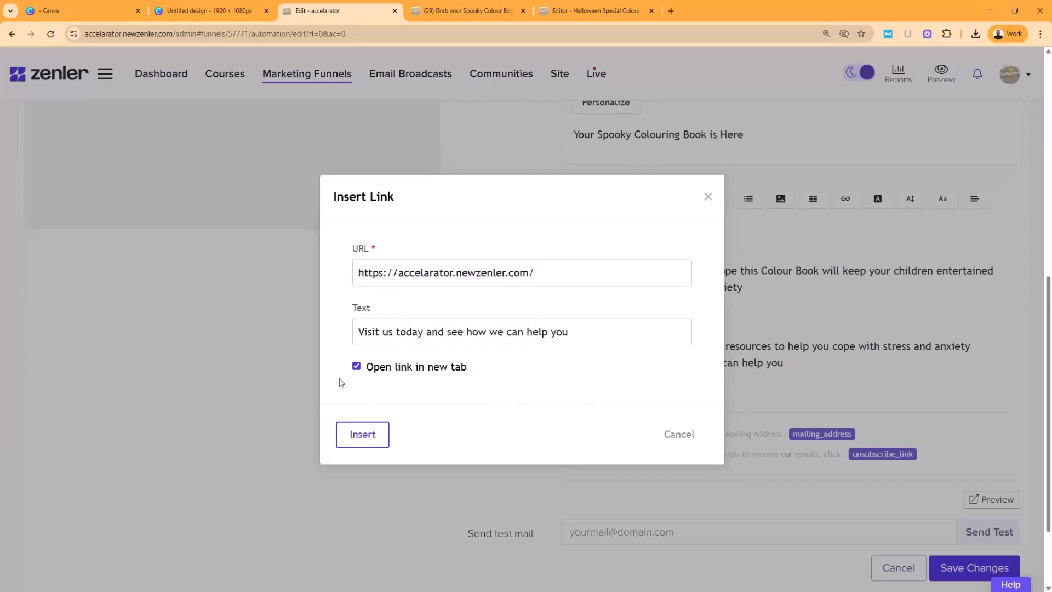
left_click(369, 441)
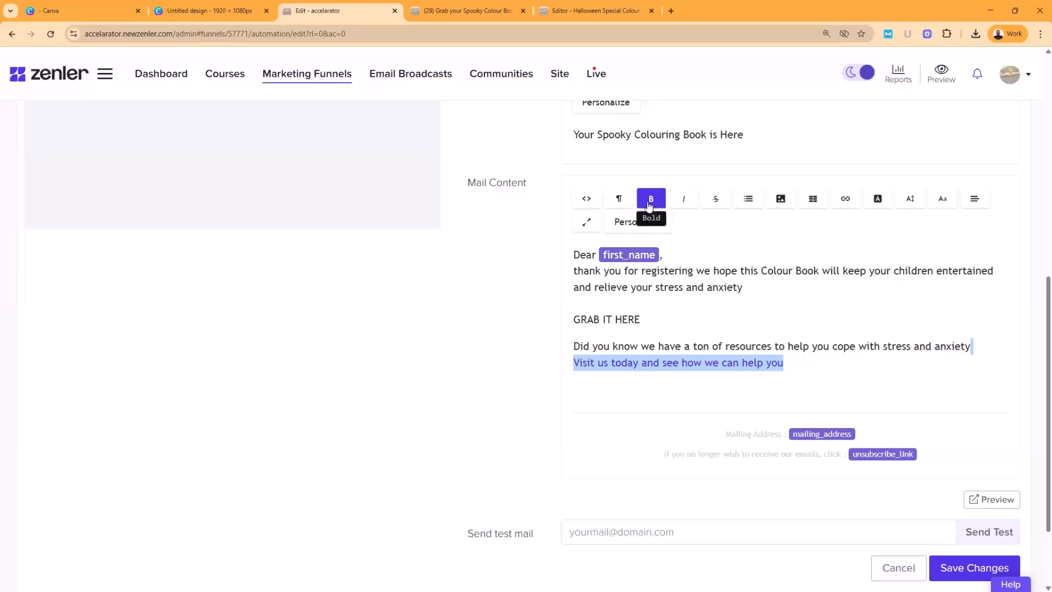
left_click(799, 344)
Step: Set the font size of the whole message, from the greeting to the linked line, to 18px
left_click_drag(809, 366, 570, 251)
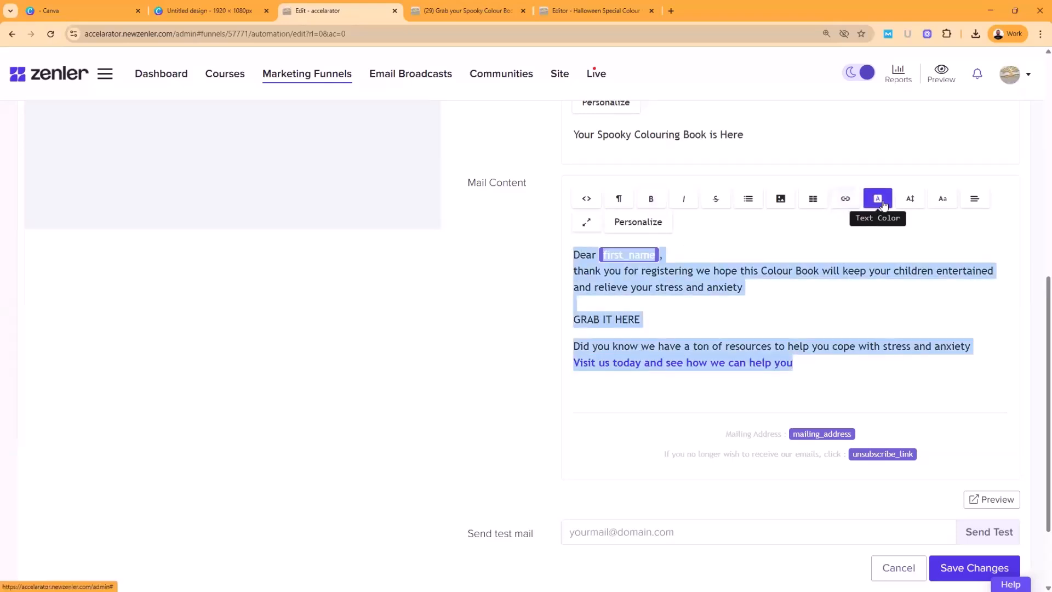
left_click(909, 199)
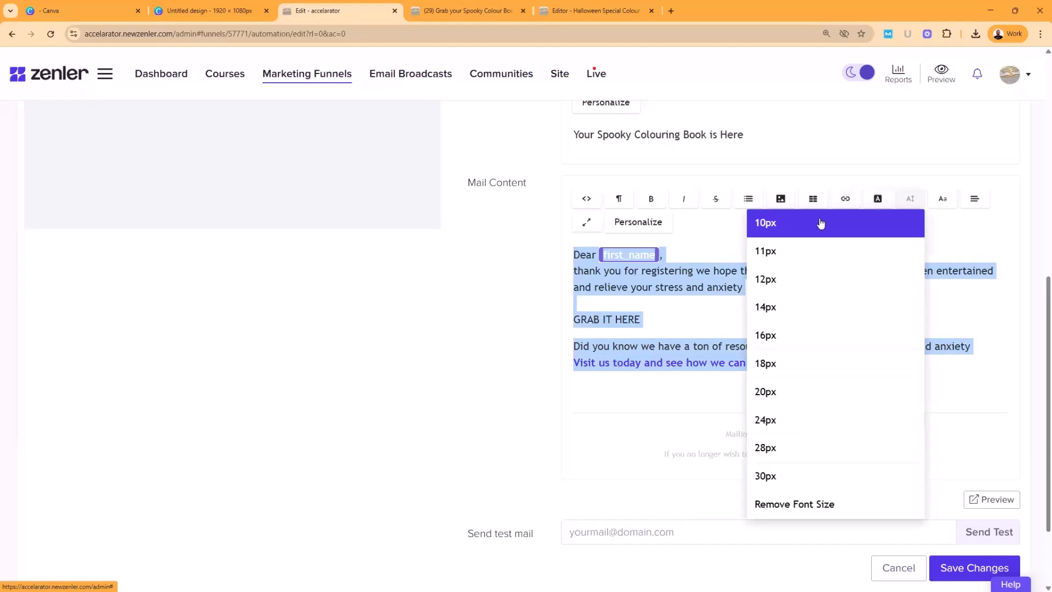
left_click(823, 222)
left_click(909, 203)
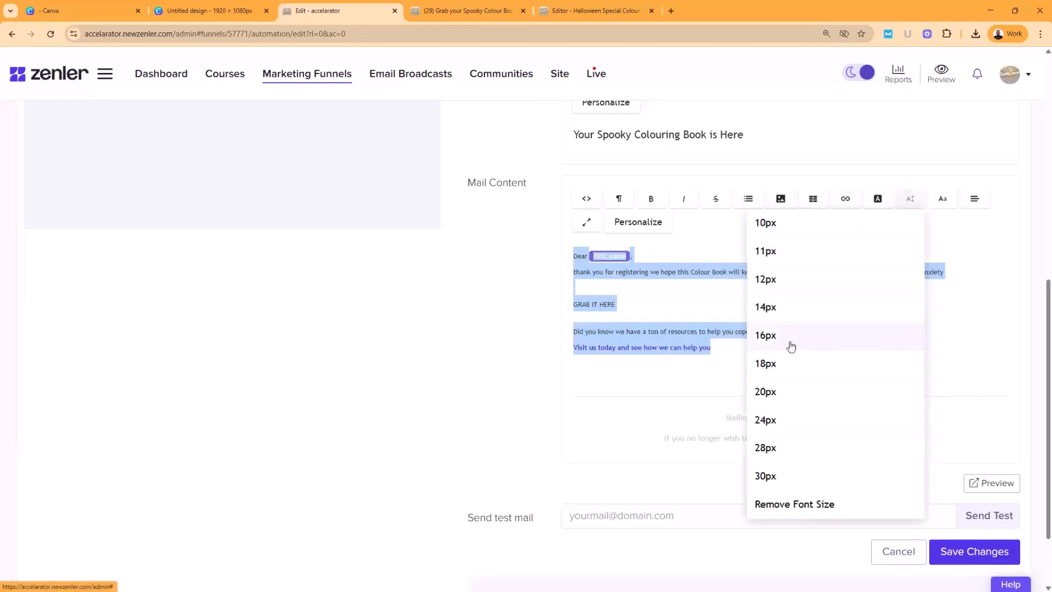
left_click(780, 365)
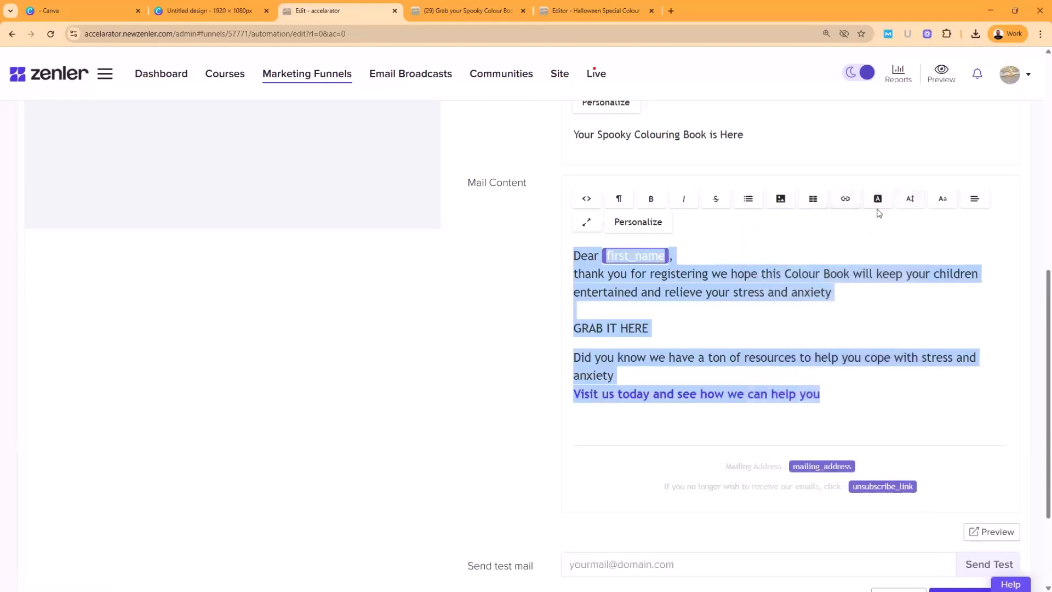
Step: Change the font family of the whole message to a plain Arial-like sans-serif
left_click(943, 200)
left_click(851, 252)
left_click(941, 199)
left_click(816, 223)
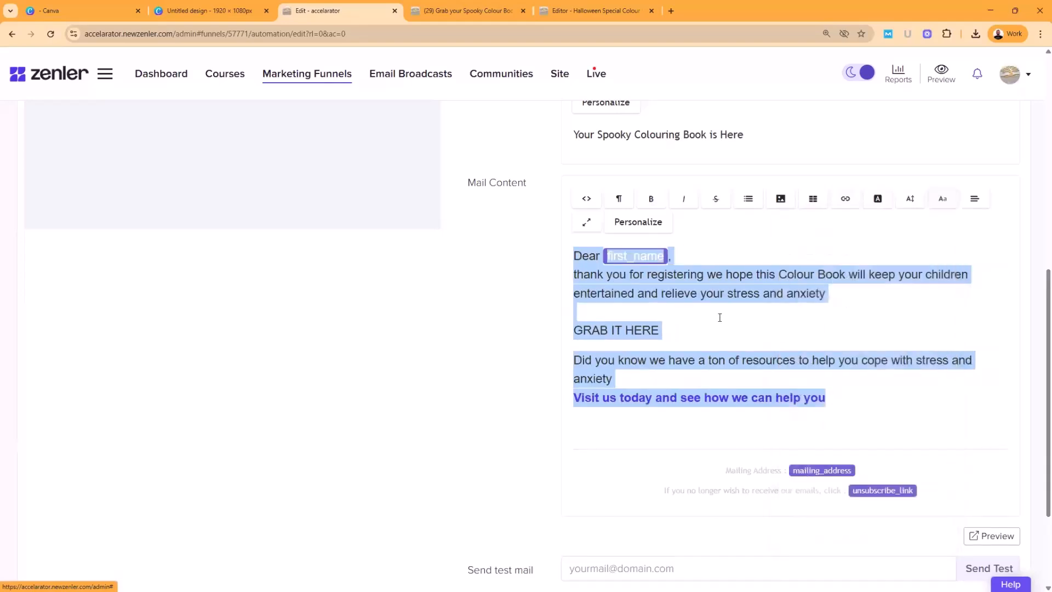
left_click(762, 351)
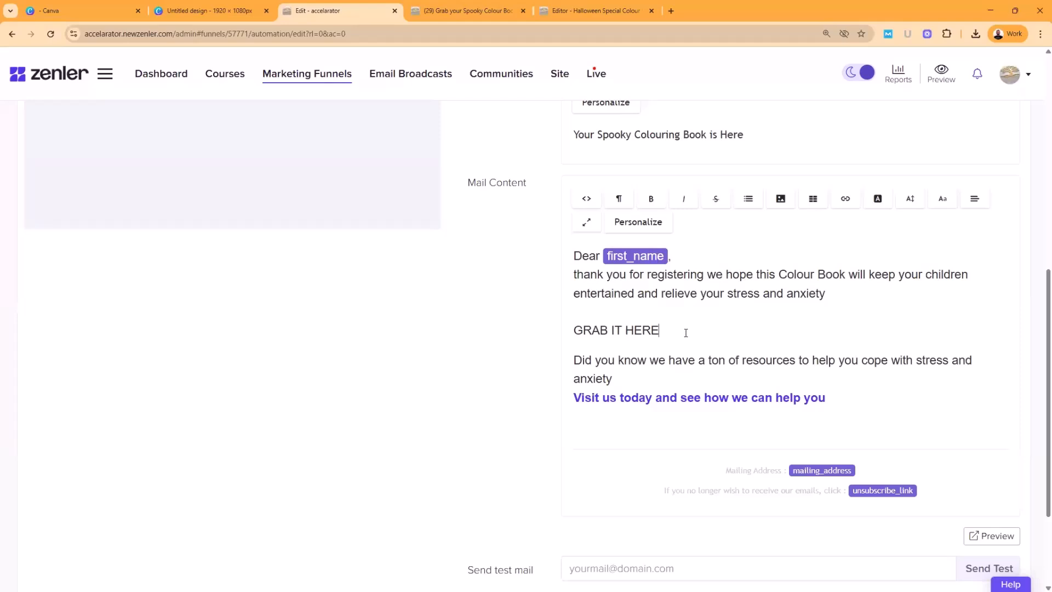
Step: Save the Access Instructions Email action with its finished message and make it live
left_click_drag(672, 331, 501, 327)
left_click(500, 327)
scroll(495, 379, "up", 3)
scroll(658, 203, "up", 1)
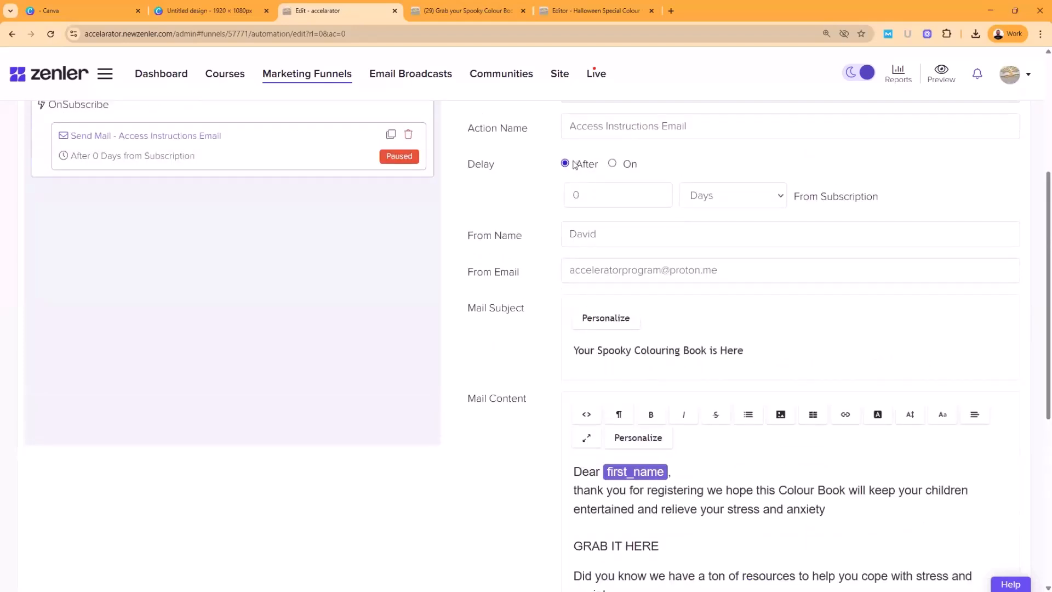
scroll(208, 230, "up", 1)
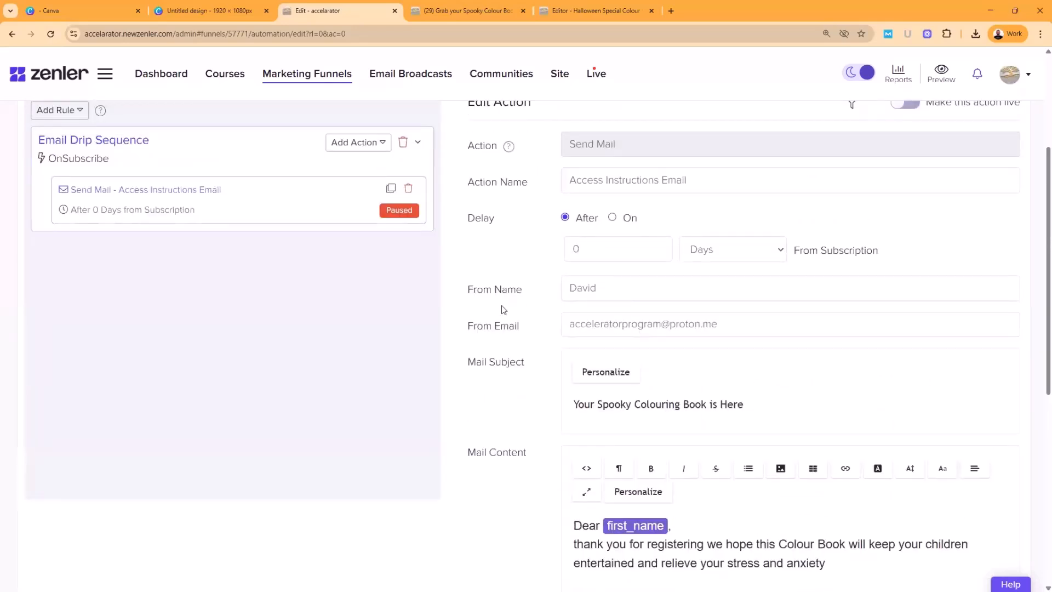
scroll(501, 303, "down", 7)
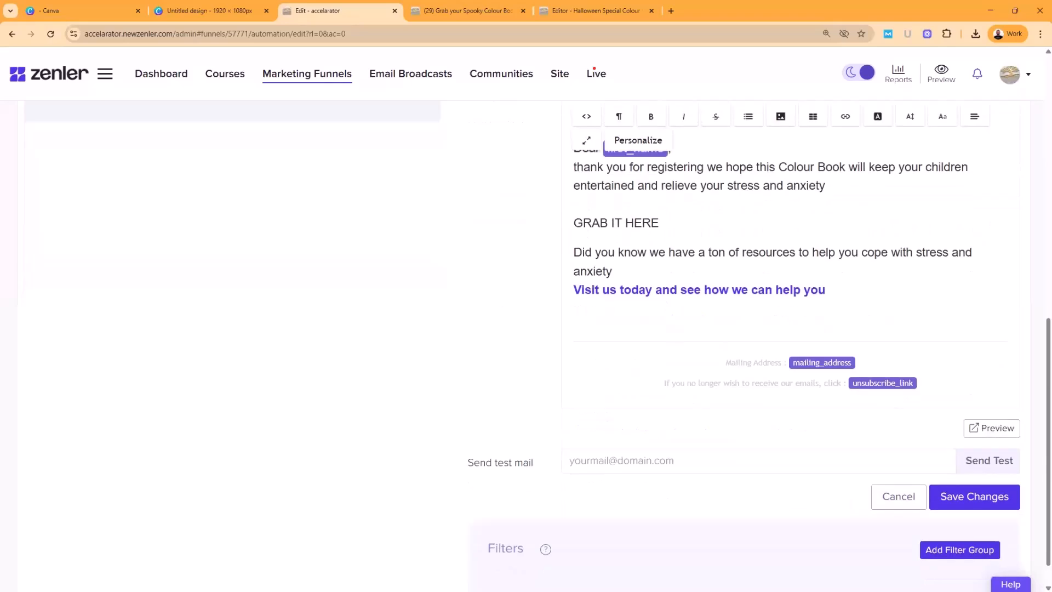
left_click(961, 506)
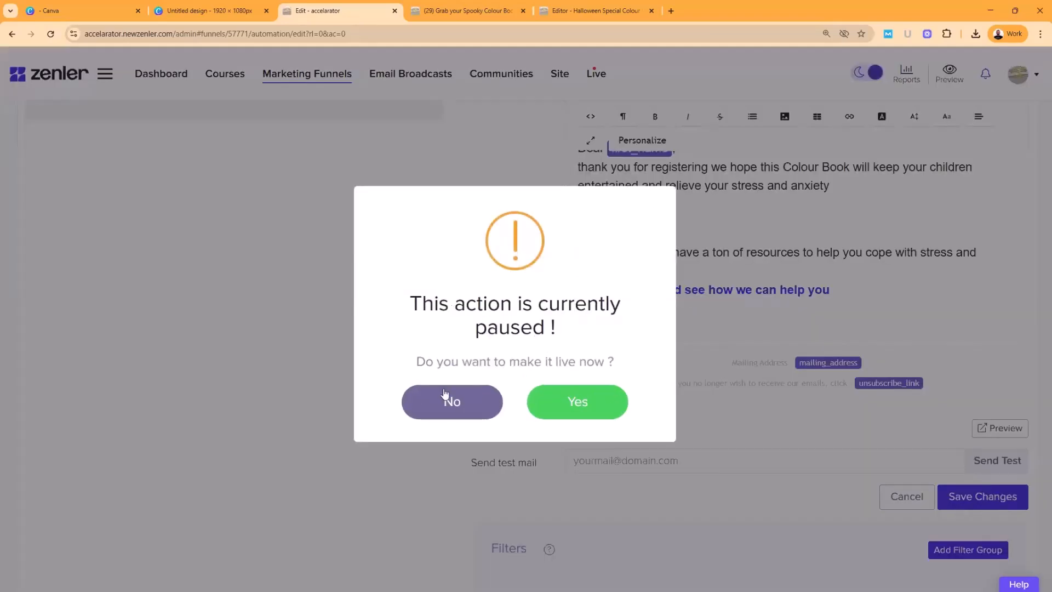
left_click(584, 406)
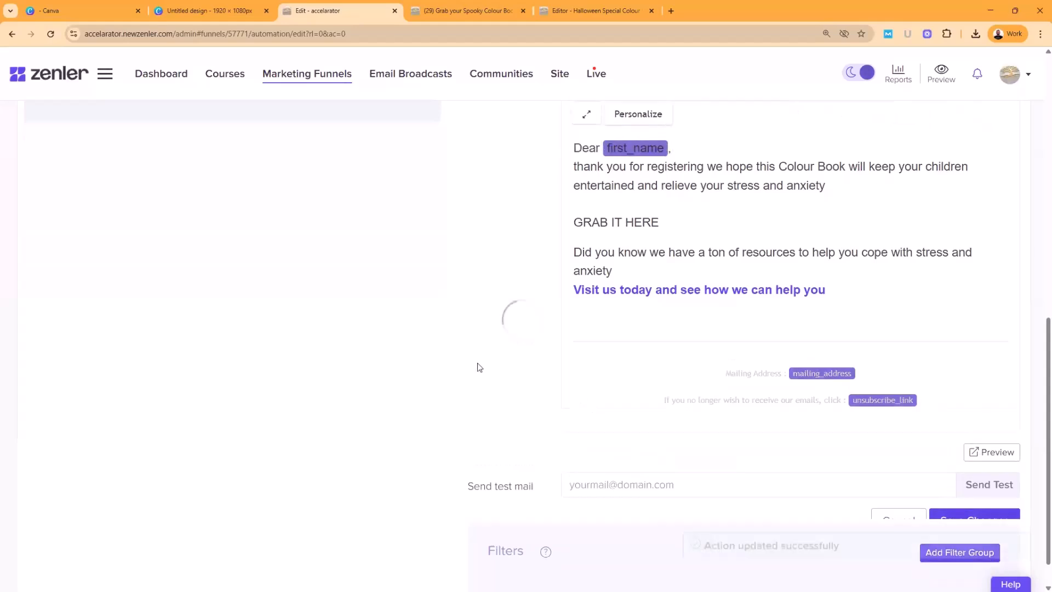
left_click_drag(674, 223, 567, 225)
left_click(442, 288)
scroll(454, 320, "up", 5)
scroll(454, 321, "up", 2)
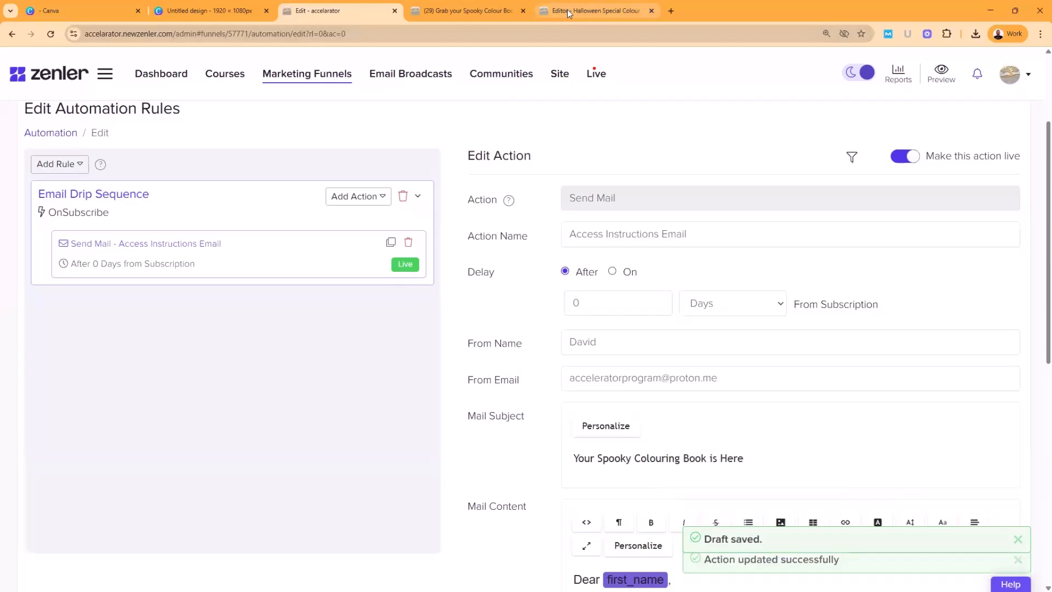
Step: Switch to the Canva Halloween design and add the heading "The Halloween Spooky Colour Book", broken into two lines before "Colour"
left_click(172, 11)
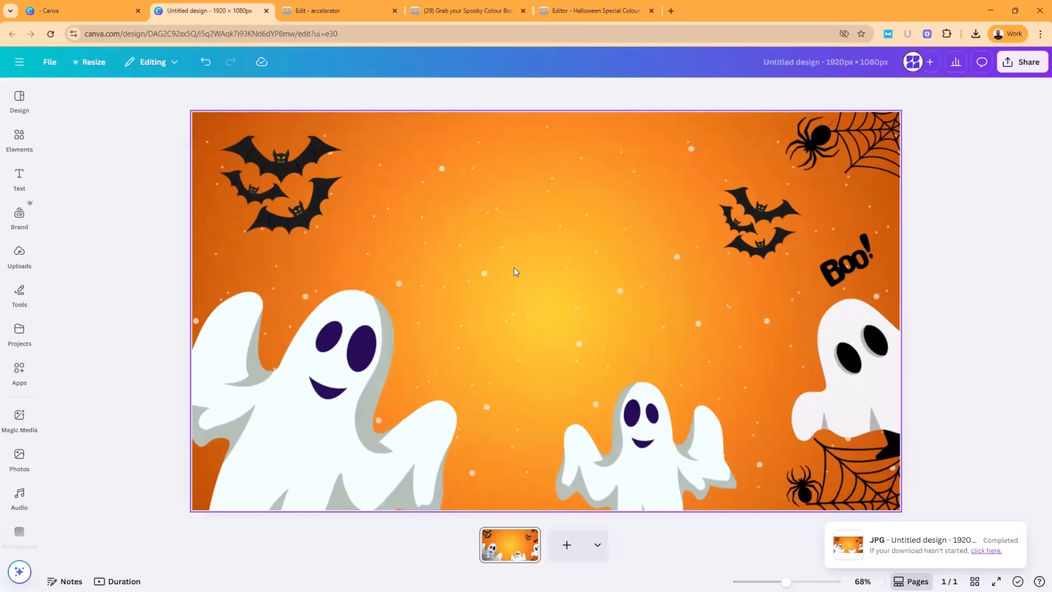
left_click(20, 178)
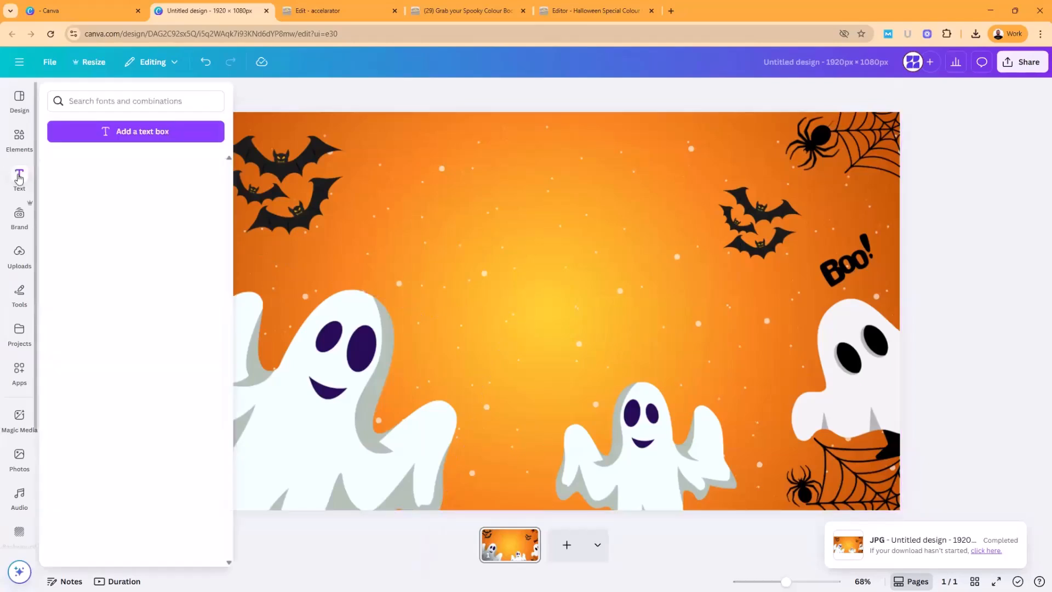
left_click(495, 221)
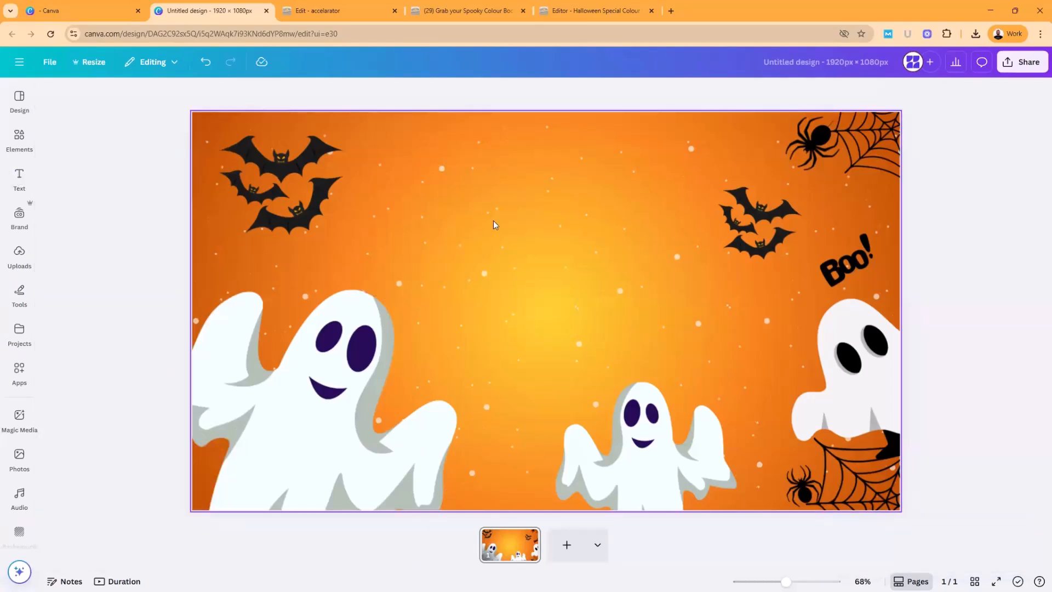
left_click(19, 178)
left_click(51, 210)
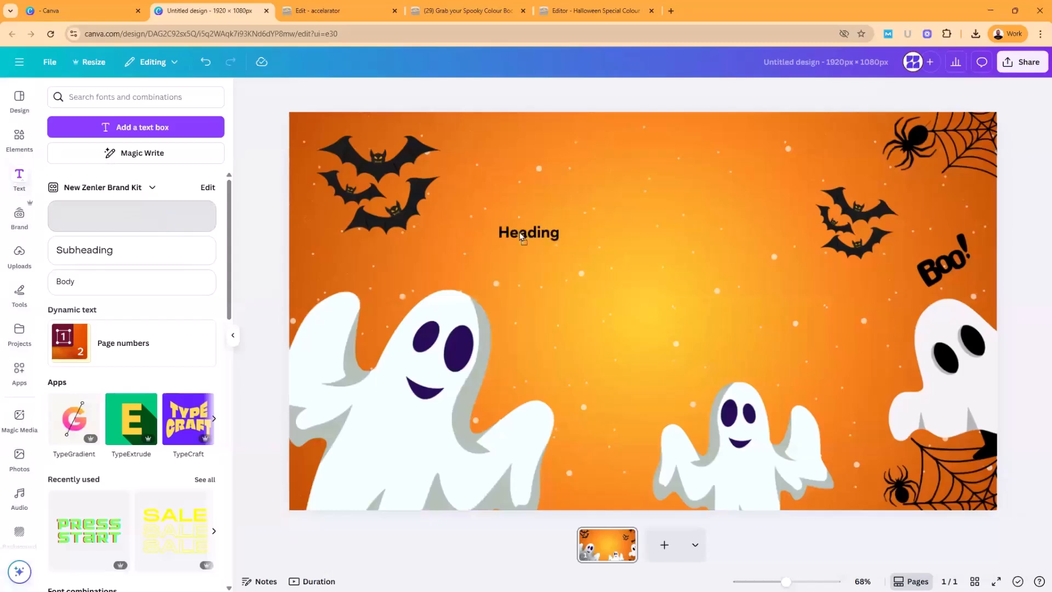
type("The Hallow")
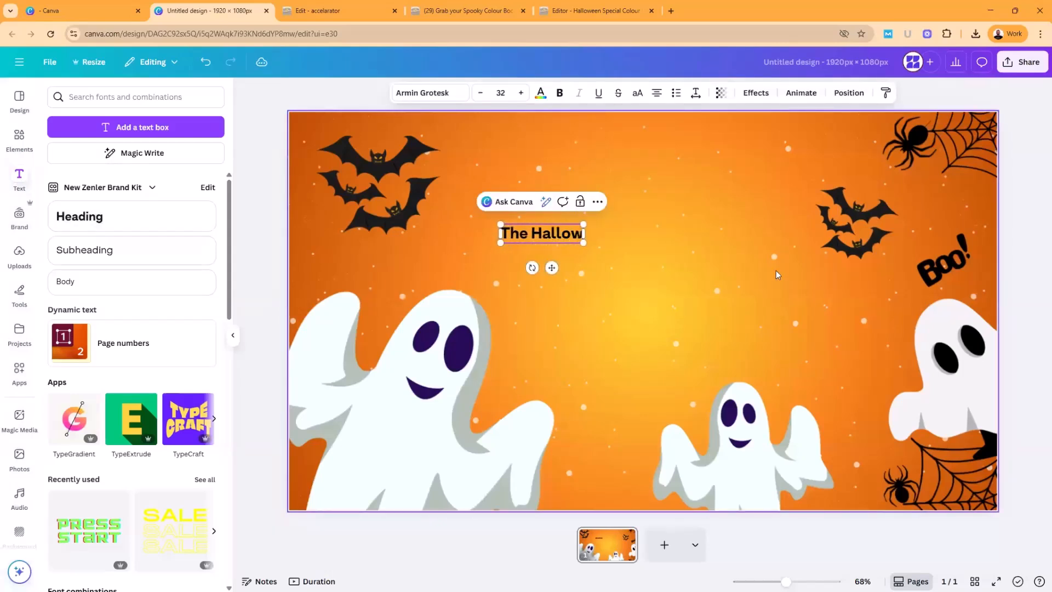
type("een Spoo")
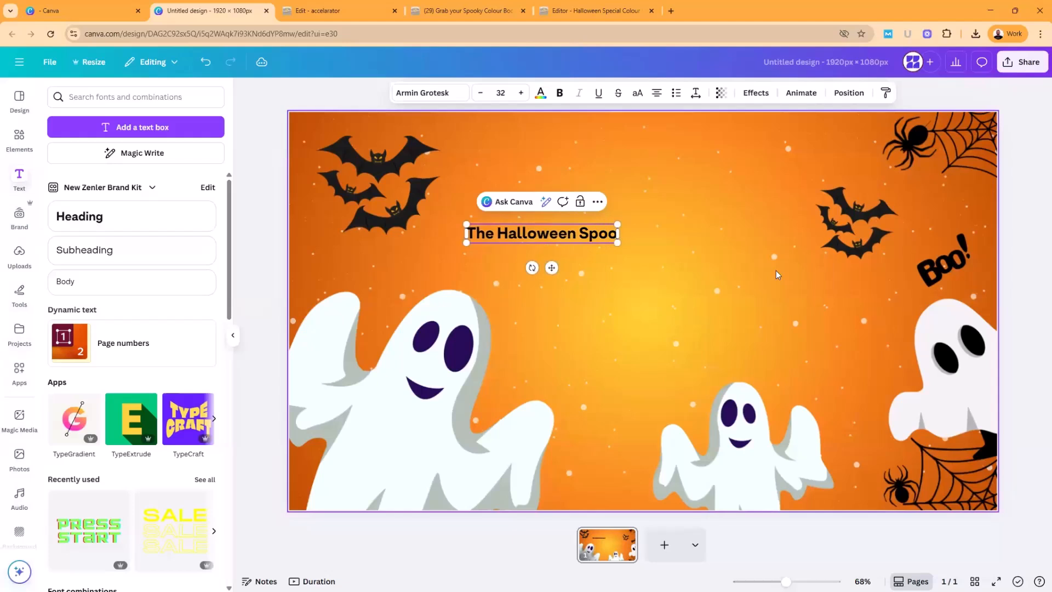
type("ky Colour")
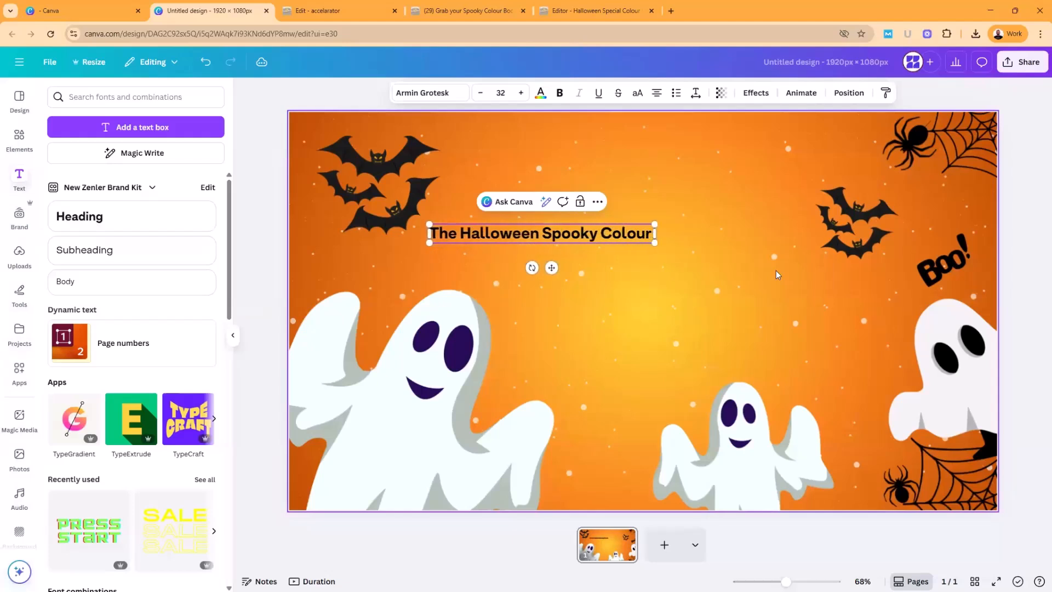
type(" Book")
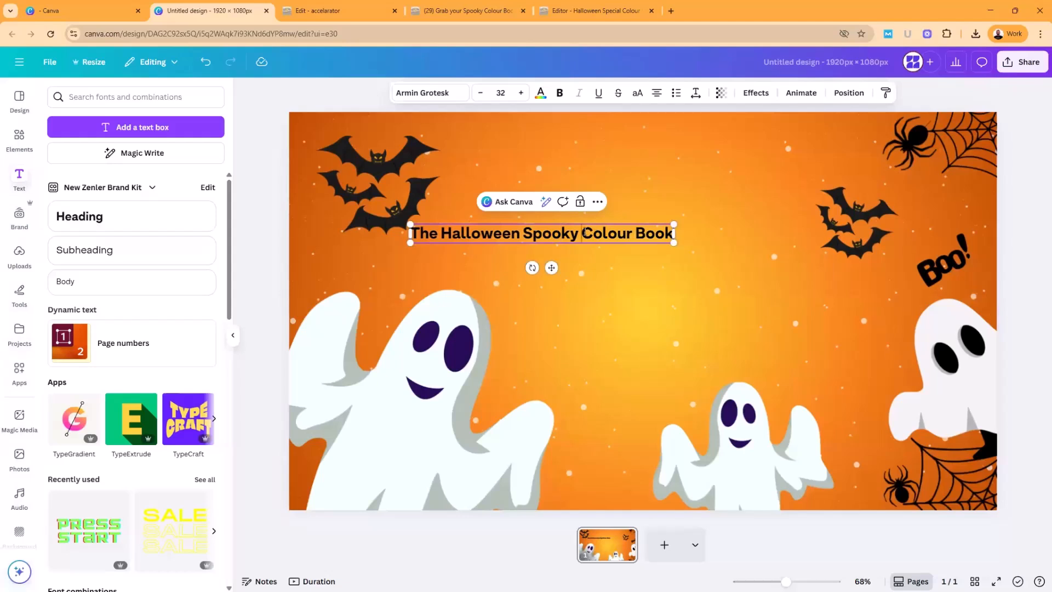
key("BackSpace")
key("Return")
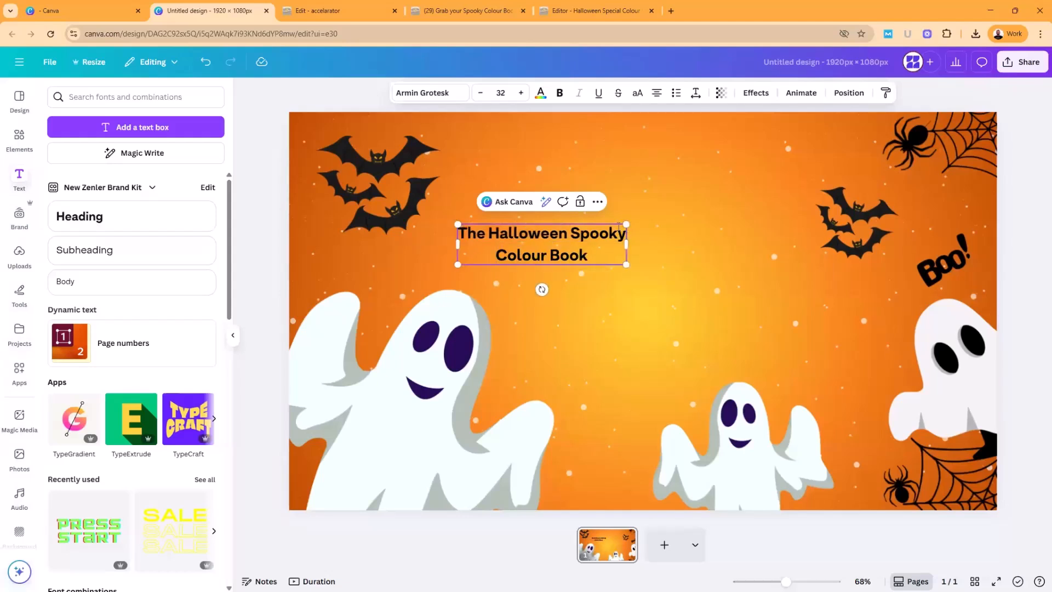
Step: Set the cover heading in the Handelson One font, enlarge it to about size 137 and centre it above the small ghost
left_click_drag(626, 264, 903, 330)
left_click(588, 366)
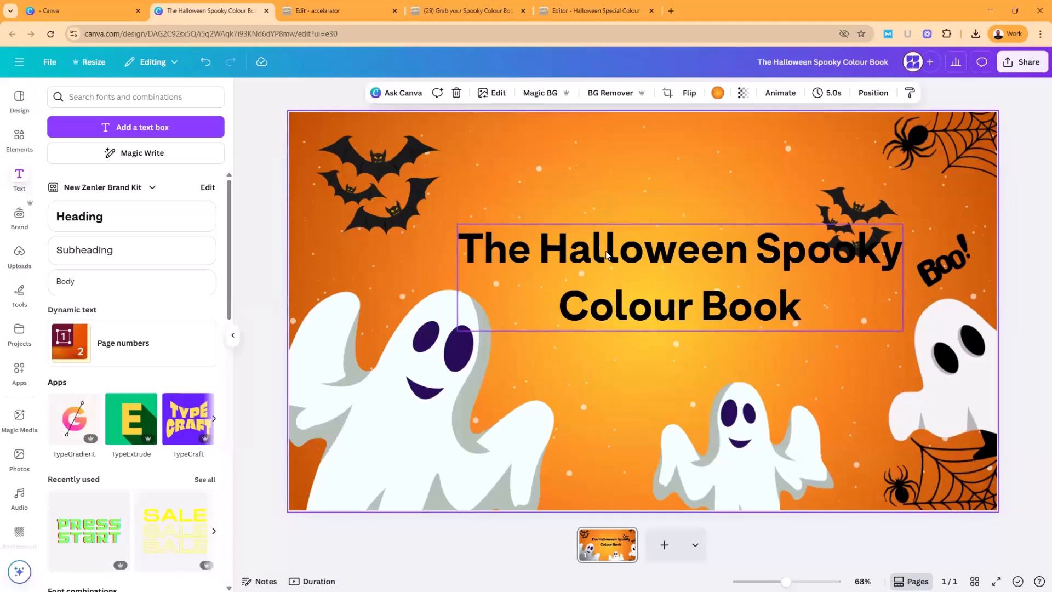
left_click_drag(606, 250, 560, 242)
left_click(432, 94)
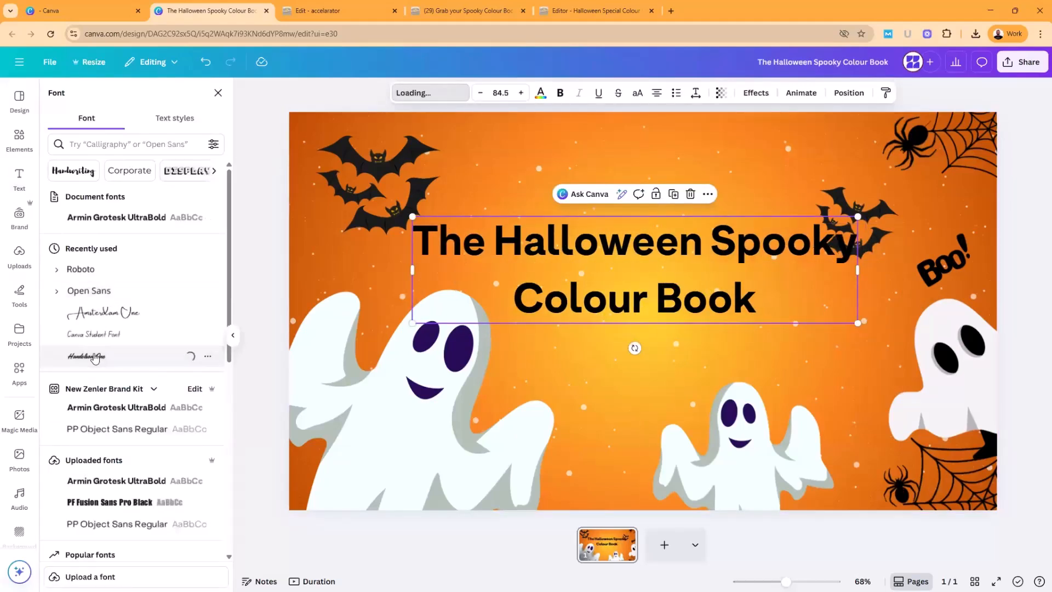
left_click_drag(500, 324, 340, 388)
left_click_drag(556, 252, 637, 229)
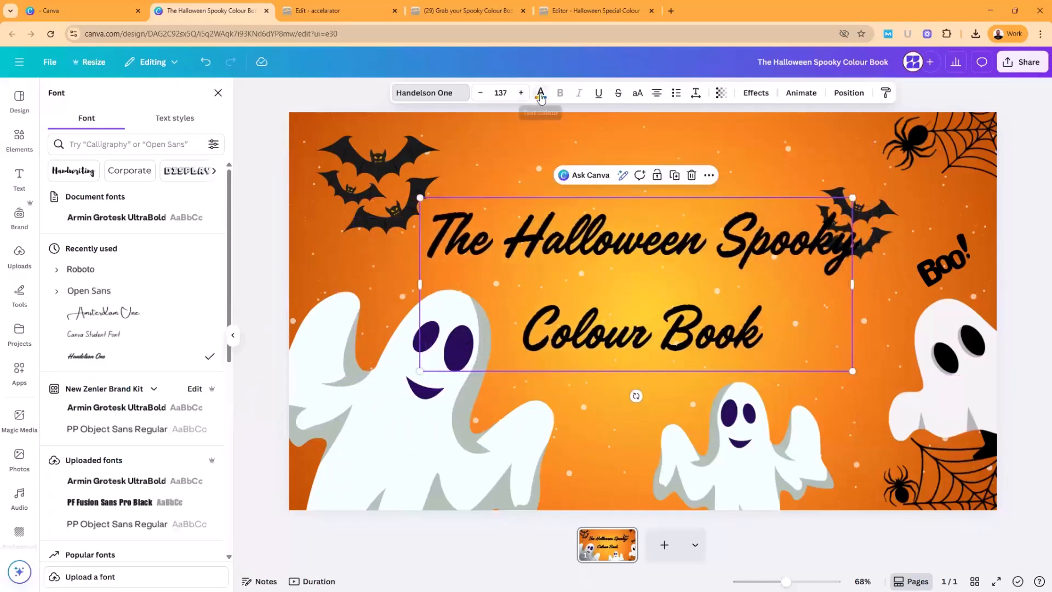
Step: Change the cover heading's text colour to white (#FFFFFF)
left_click(540, 94)
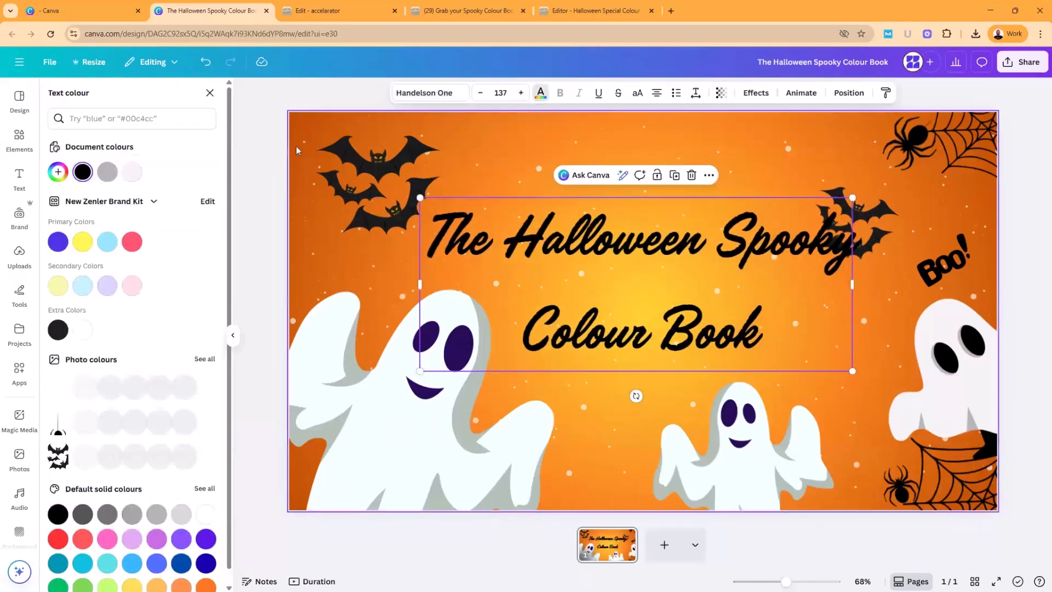
left_click(59, 173)
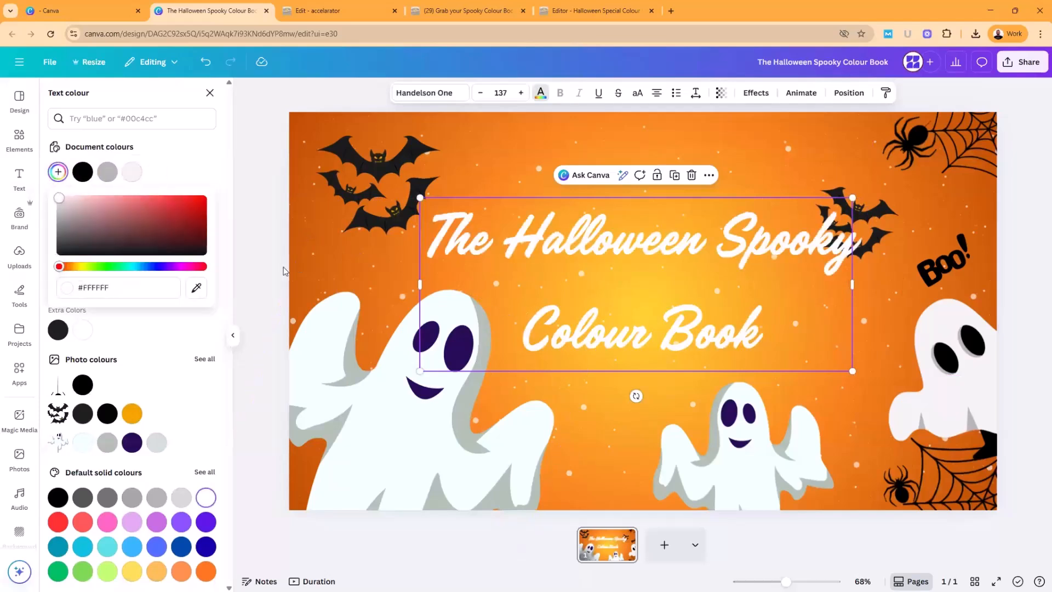
left_click(209, 93)
Step: Add a second page and remove its orange background so that it is plain white
left_click(659, 550)
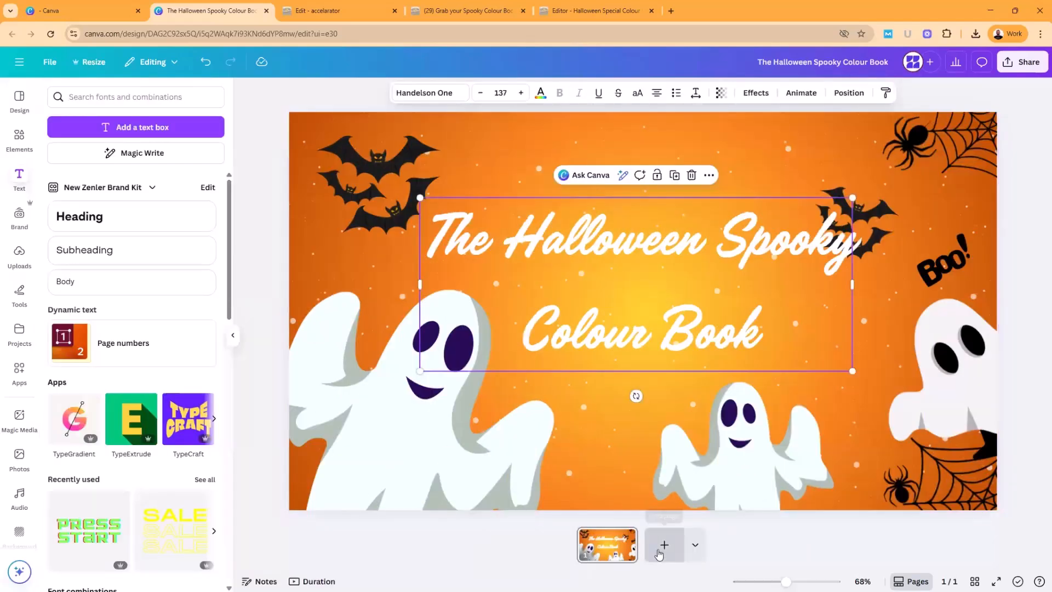
left_click(396, 362)
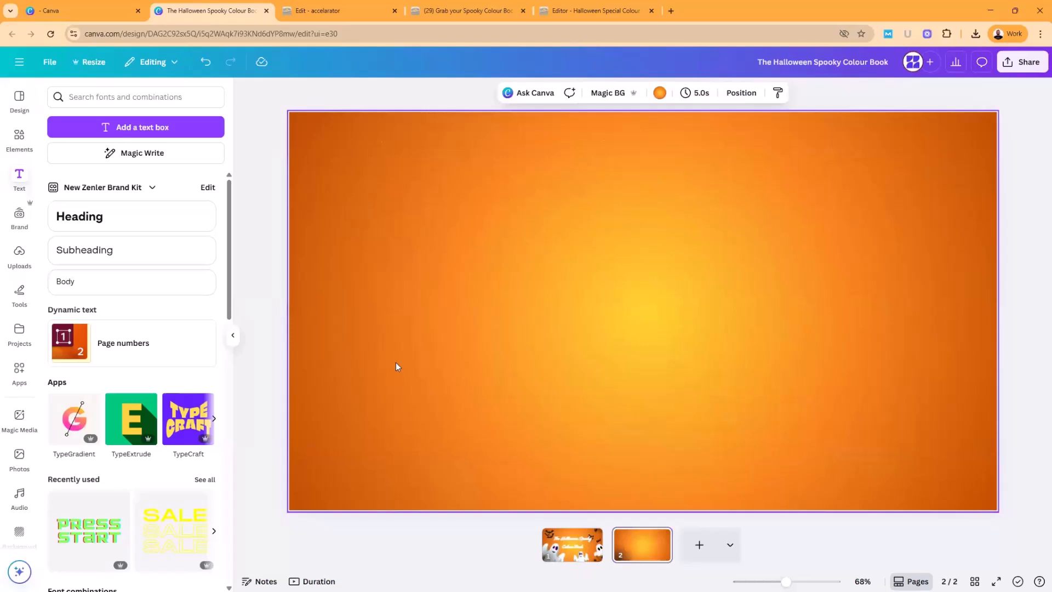
key("Delete")
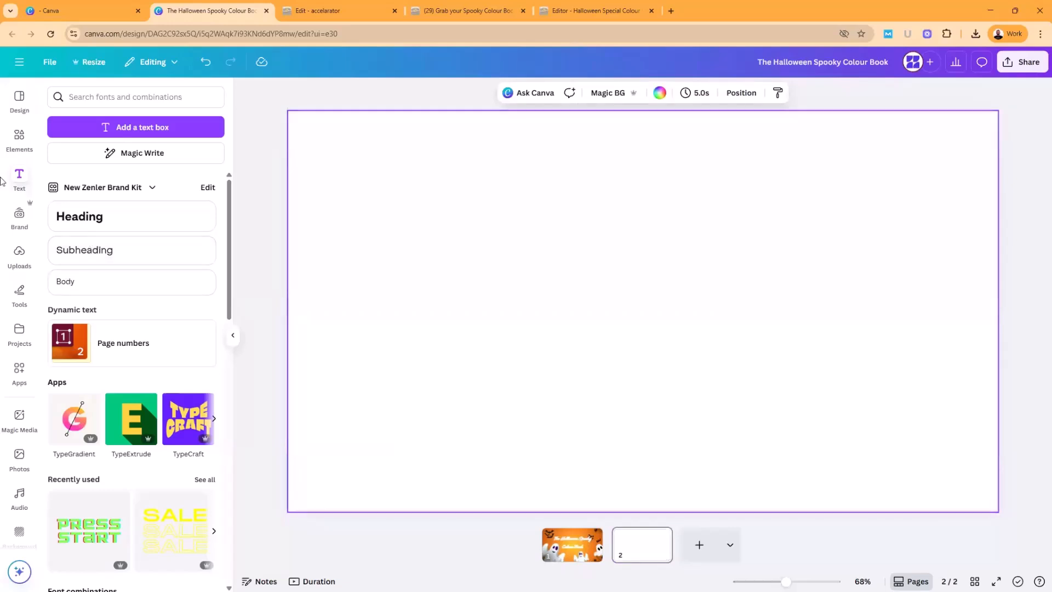
Step: Place the black outline cobweb graphic in the upper-left corner of page 2 and enlarge it
left_click(24, 135)
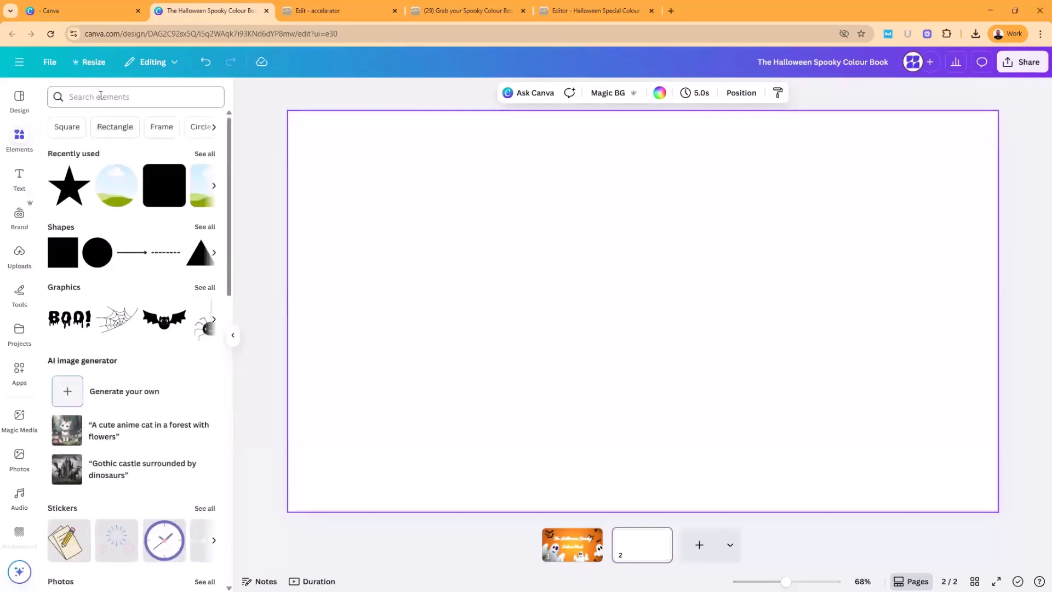
left_click(204, 288)
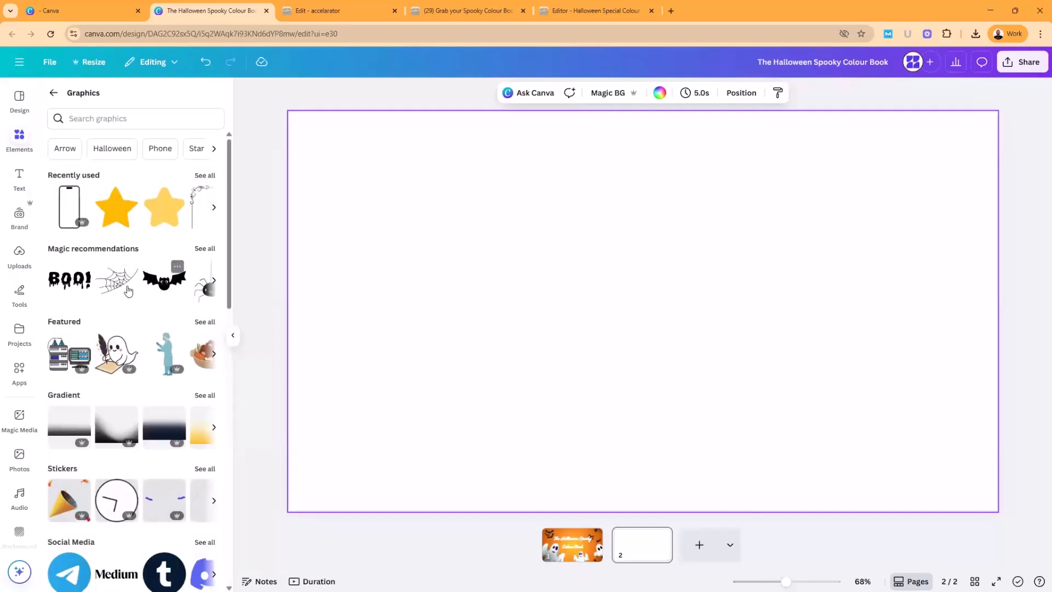
left_click_drag(120, 287, 312, 133)
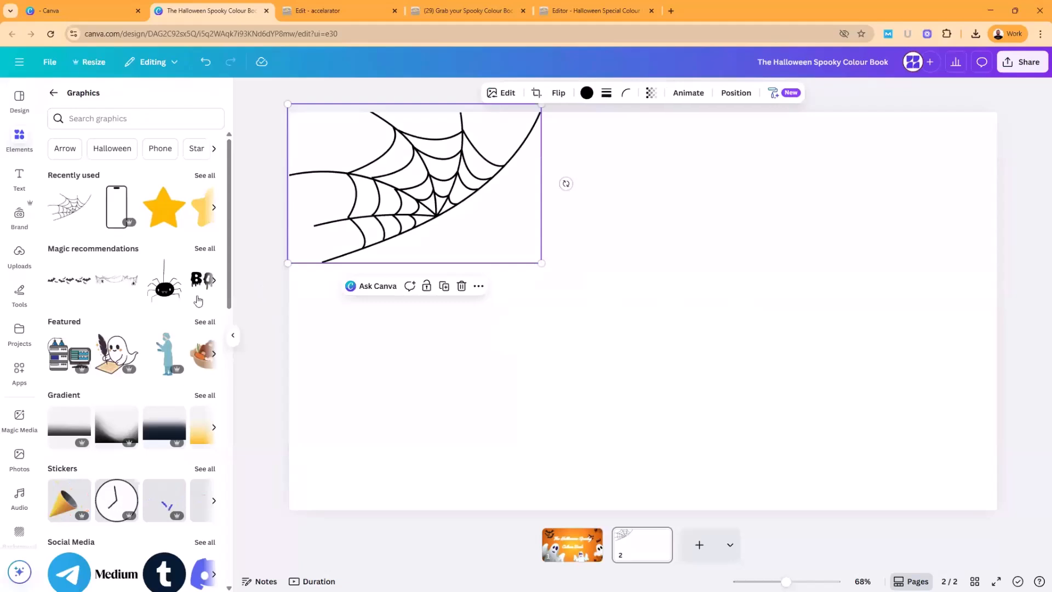
Step: Add the outlined smiling ghost from the recommended graphics to page 2, with one large ghost and two smaller copies
left_click(204, 248)
scroll(196, 246, "down", 3)
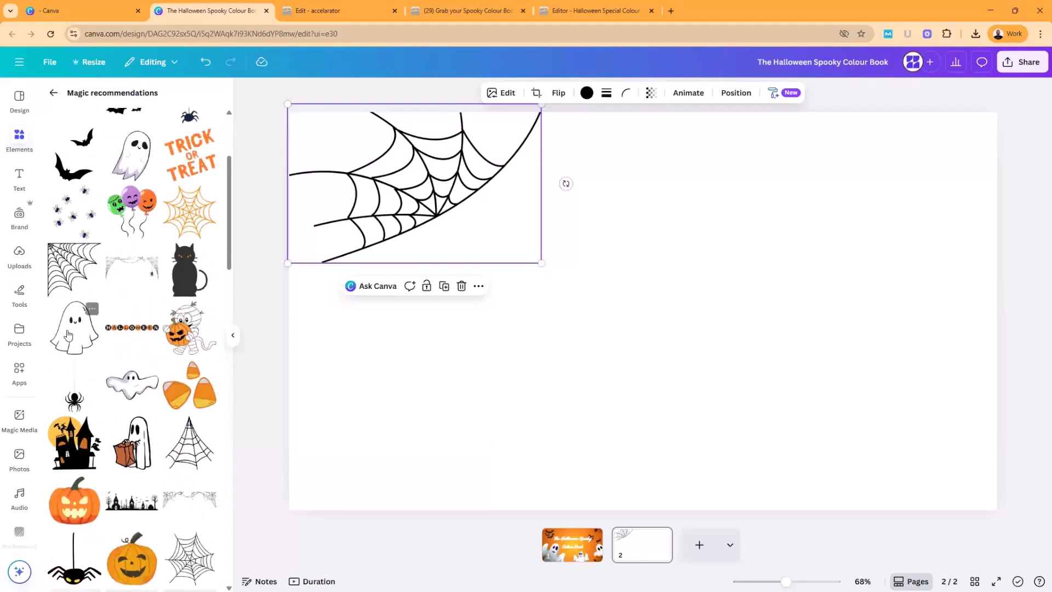
left_click_drag(74, 328, 562, 263)
key("ctrl+d")
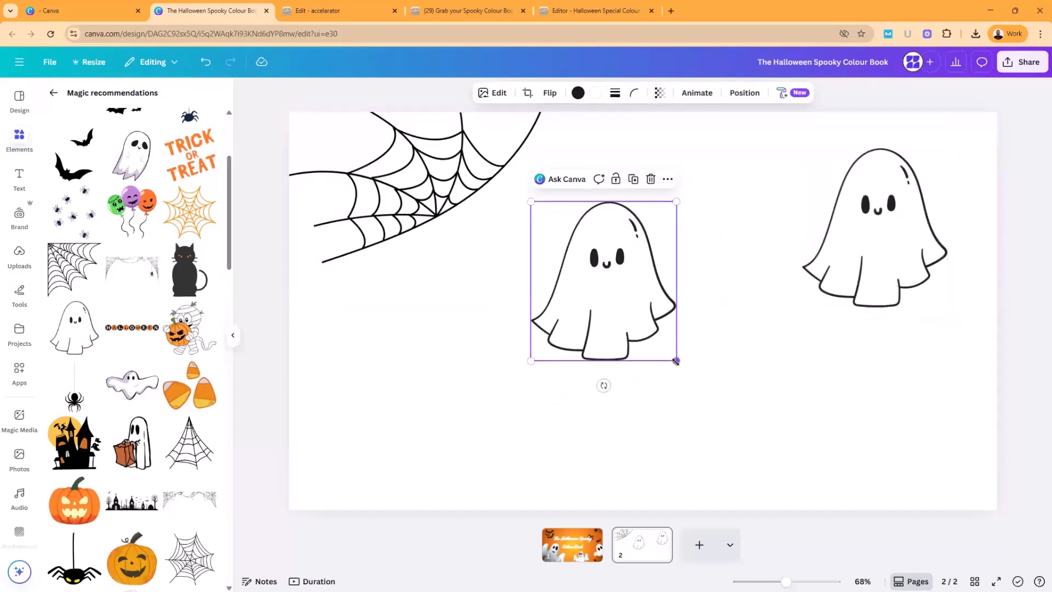
left_click_drag(675, 360, 624, 316)
left_click_drag(596, 257, 769, 399)
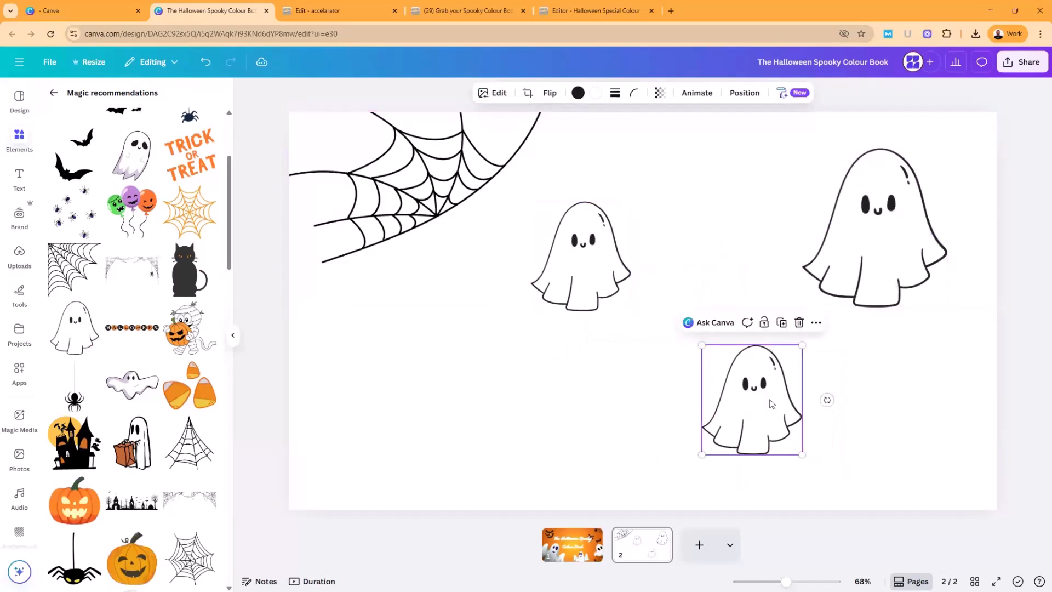
Step: Place the triangular cobweb graphic in the lower-left part of page 2 and enlarge it
left_click_drag(184, 454, 351, 405)
left_click_drag(471, 368, 574, 253)
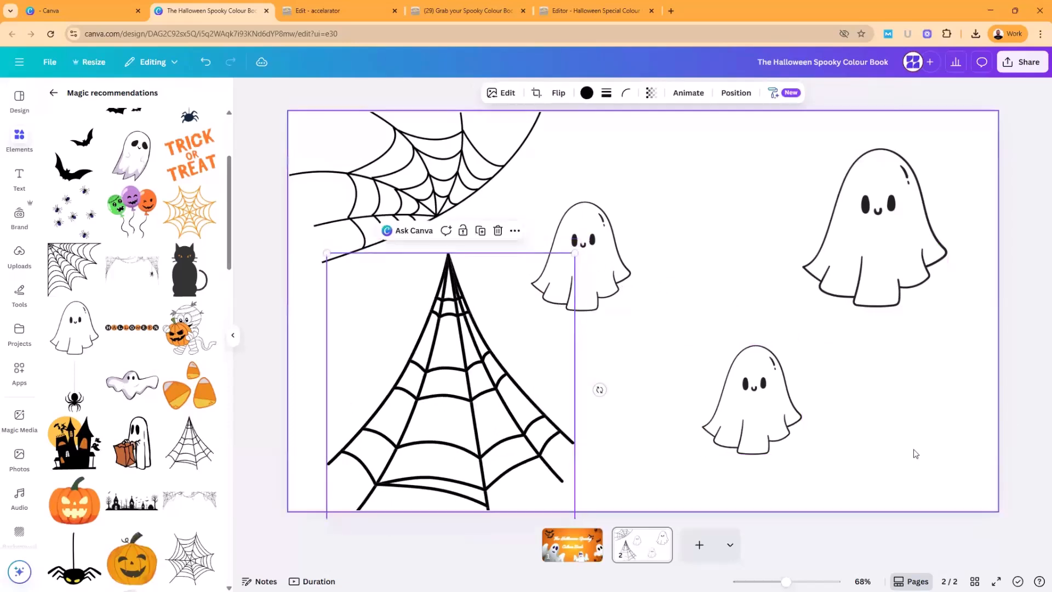
left_click(1030, 403)
Step: Fill the empty areas of page 2 with four more ghost copies, making the one beside the triangular cobweb slightly larger
left_click_drag(759, 413, 710, 250)
left_click_drag(715, 291, 775, 194)
left_click_drag(716, 244, 595, 445)
left_click_drag(726, 241, 733, 184)
left_click(1034, 341)
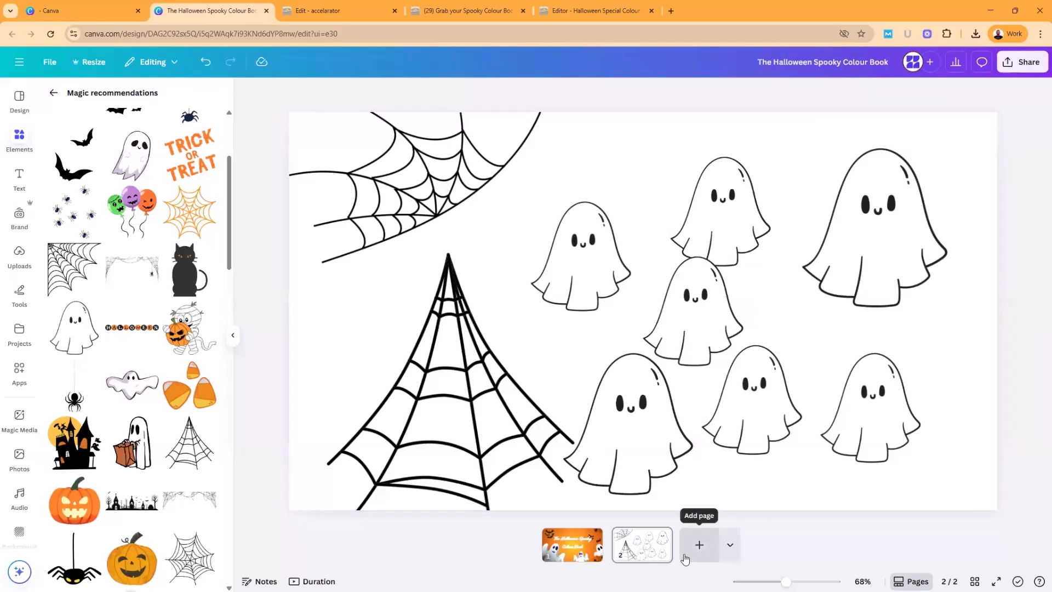
Step: Add a third page and place the mummy holding a pumpkin on it, enlarged and centred
left_click(700, 544)
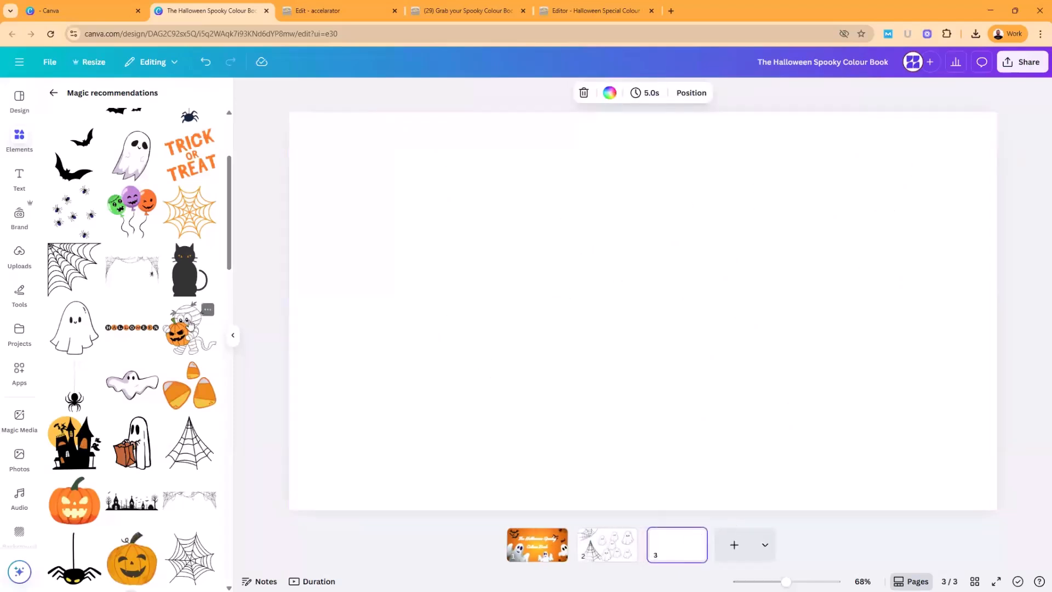
left_click_drag(189, 324, 537, 331)
left_click_drag(615, 251, 767, 187)
left_click_drag(592, 248, 620, 300)
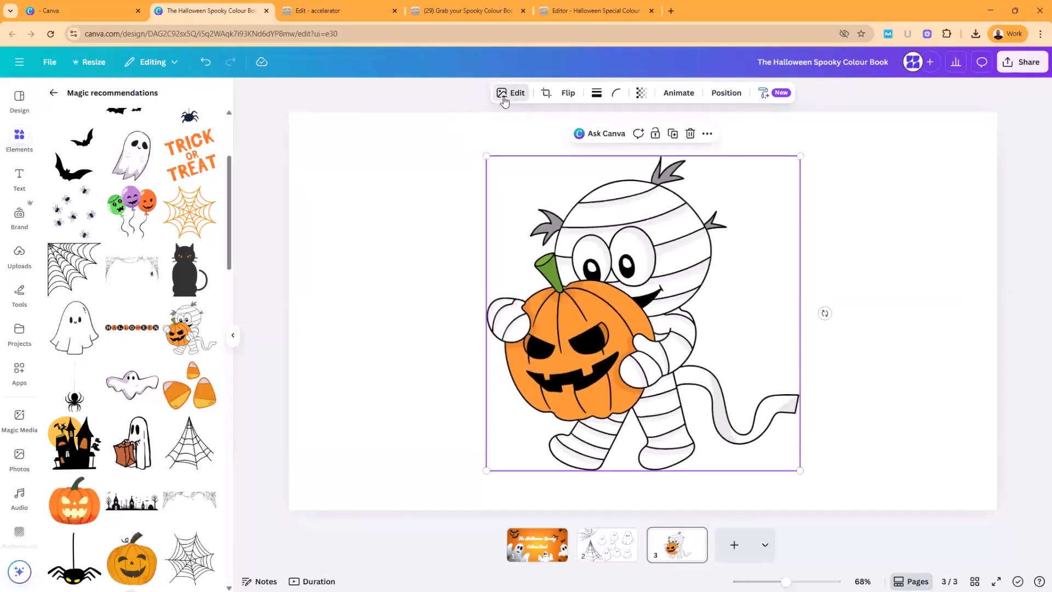
Step: Try the Doodle style match on the mummy graphic, and delete the mummy from page 3
left_click(504, 100)
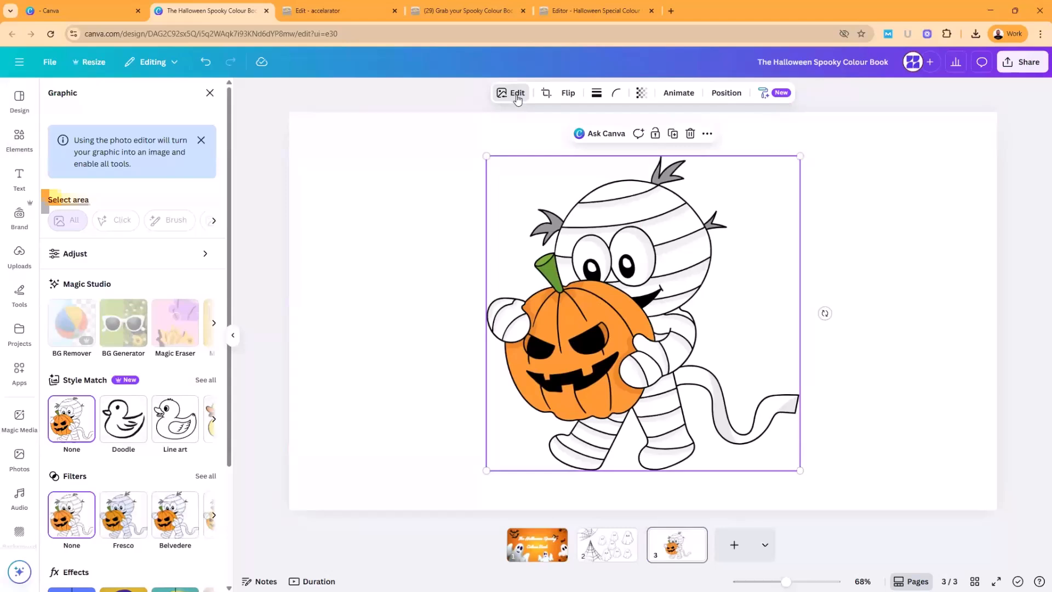
left_click(125, 421)
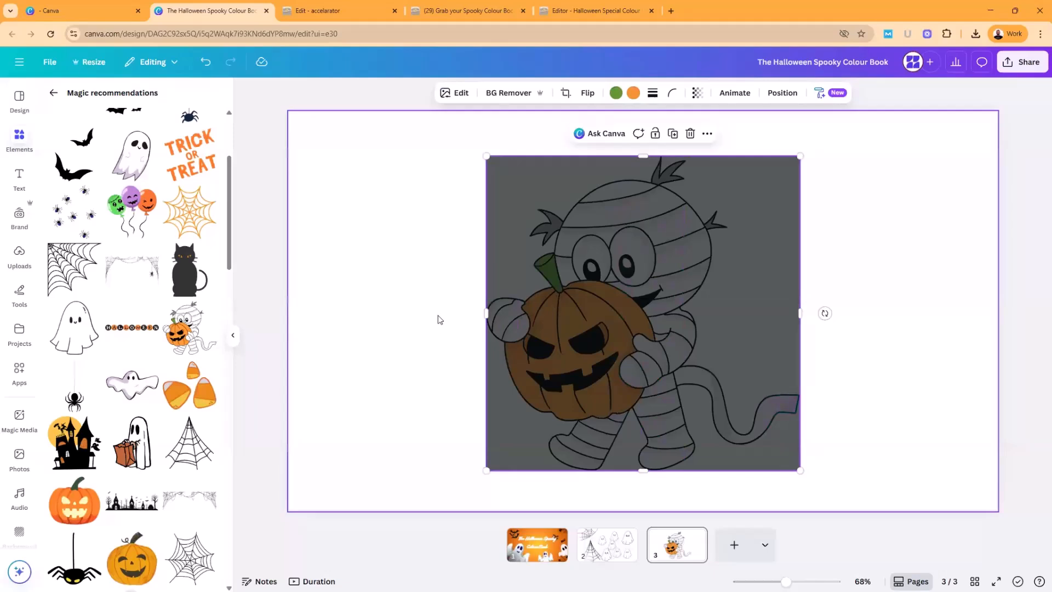
key("Delete")
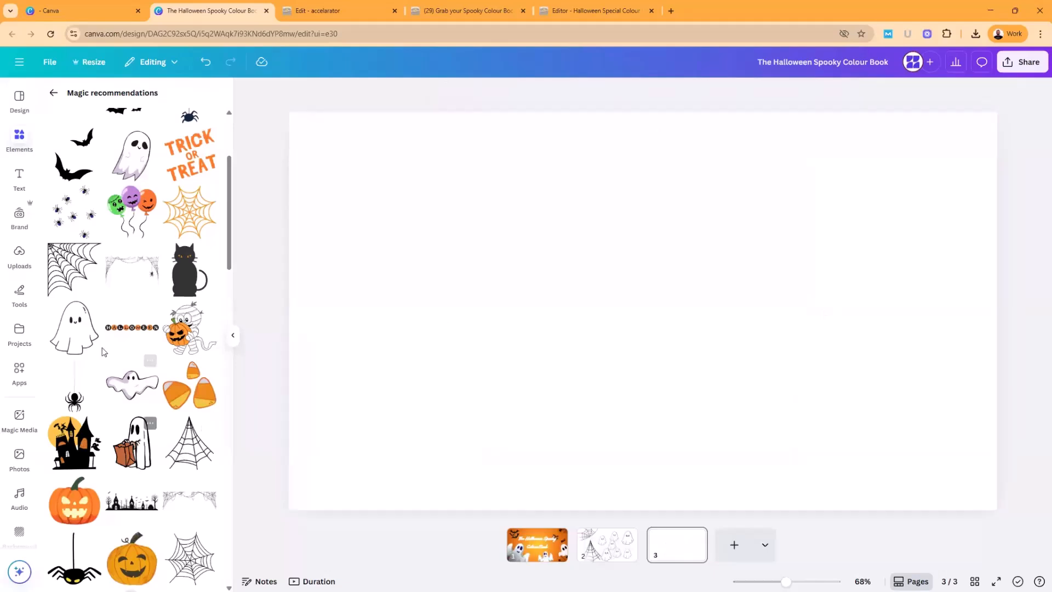
Step: Place the round black cobweb graphic on the left half of page 3 and enlarge it
scroll(131, 378, "down", 2)
left_click_drag(177, 453, 523, 274)
left_click_drag(449, 196, 260, 63)
left_click_drag(526, 225, 531, 313)
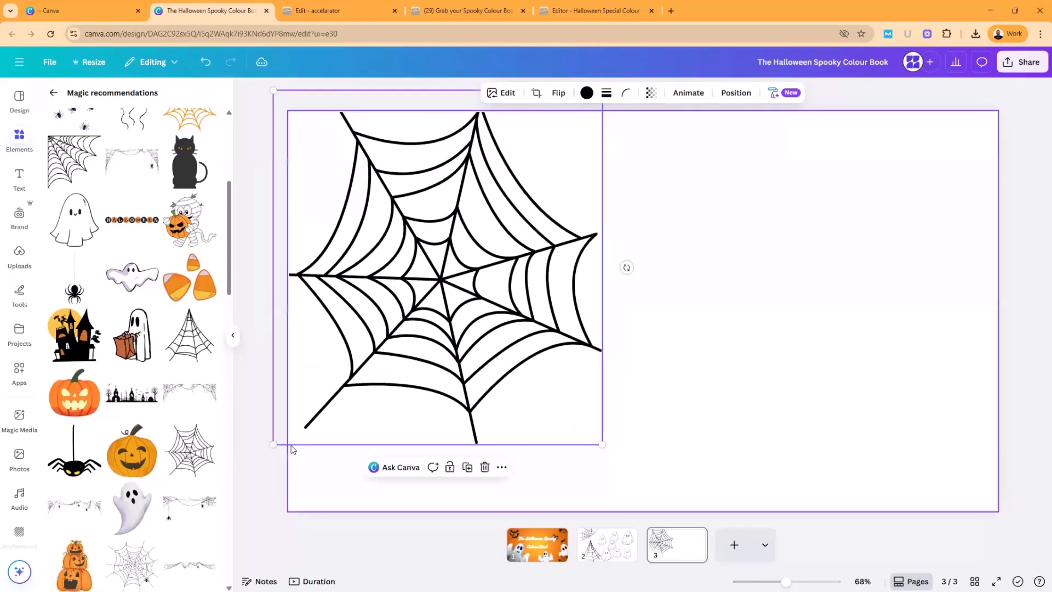
Step: Add the lilac-shaded flying ghost to the upper-right part of page 3, with a smaller copy over the cobweb's lower edge
scroll(137, 406, "down", 5)
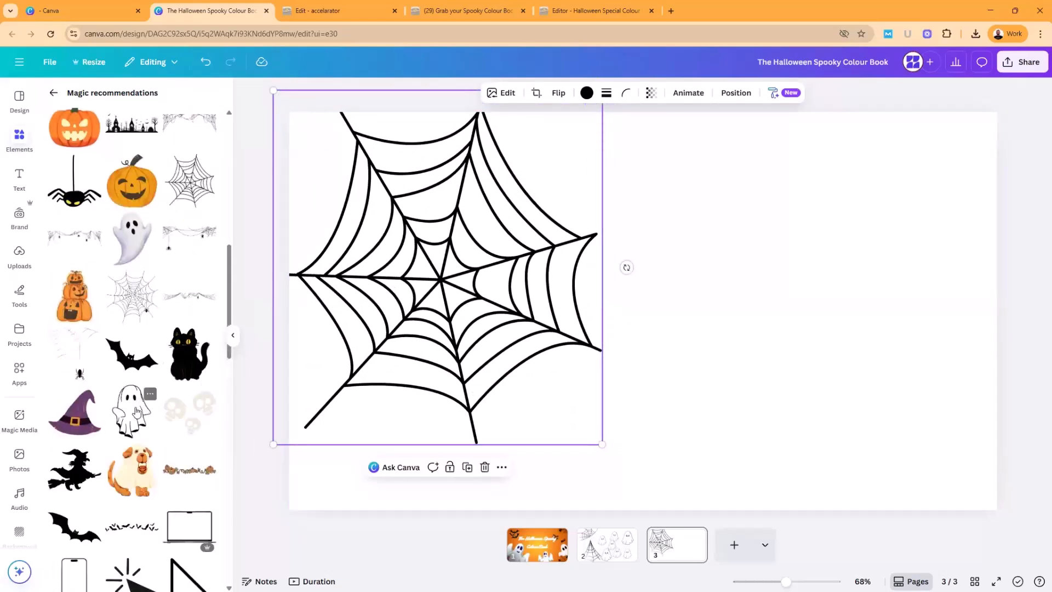
scroll(132, 405, "down", 6)
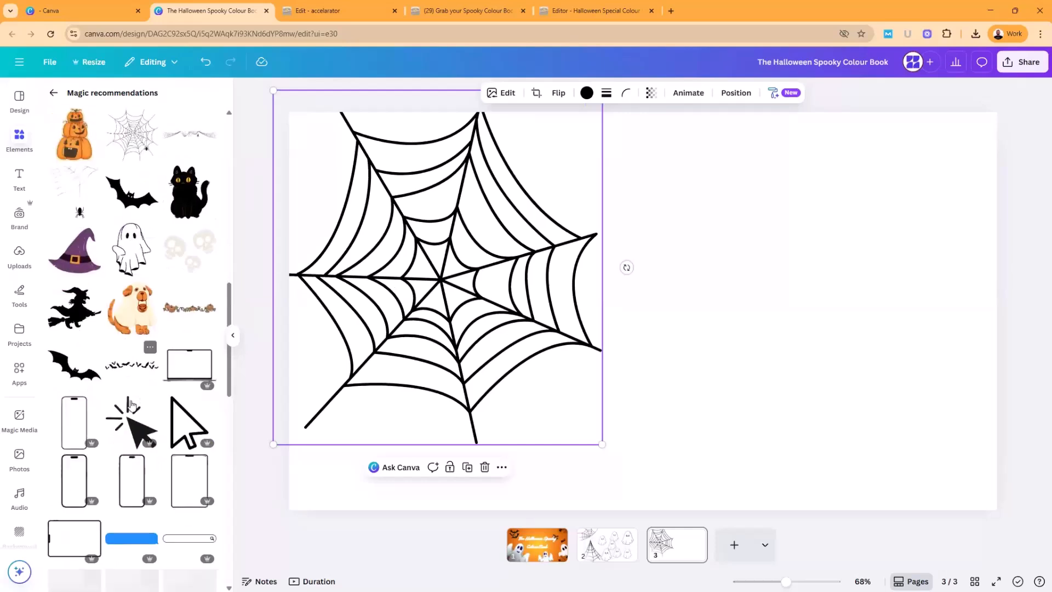
scroll(132, 404, "up", 5)
scroll(134, 403, "up", 5)
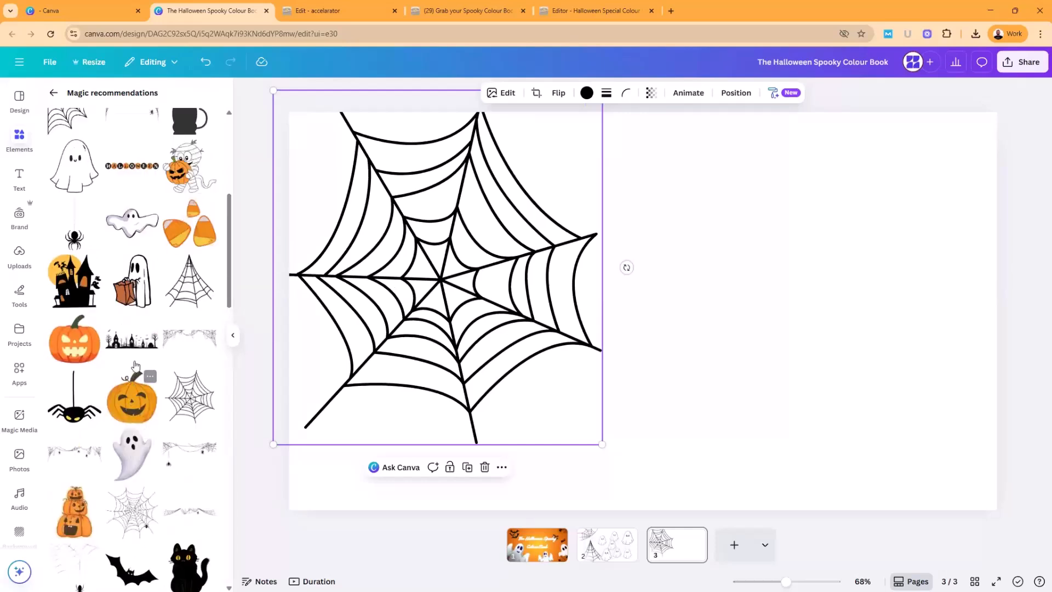
scroll(164, 307, "up", 2)
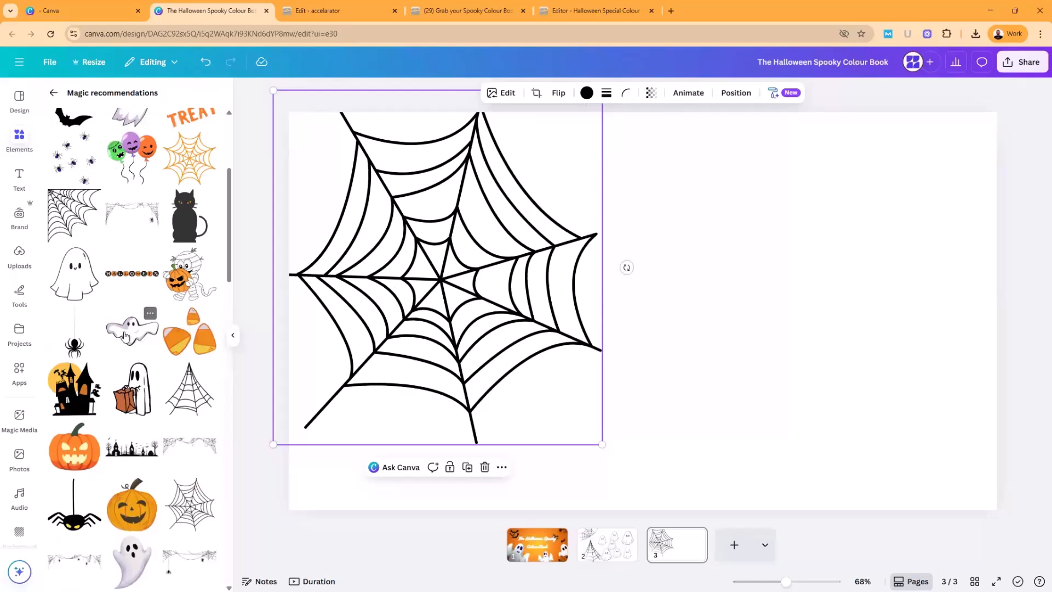
left_click_drag(132, 330, 702, 262)
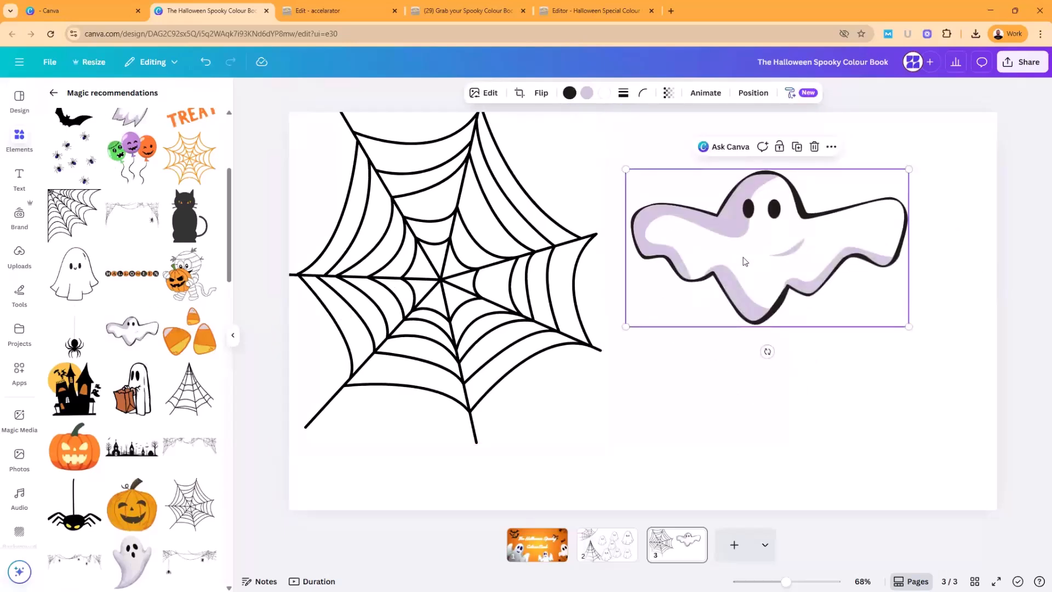
key("ctrl+d")
left_click_drag(780, 327, 686, 380)
left_click_drag(595, 432, 509, 421)
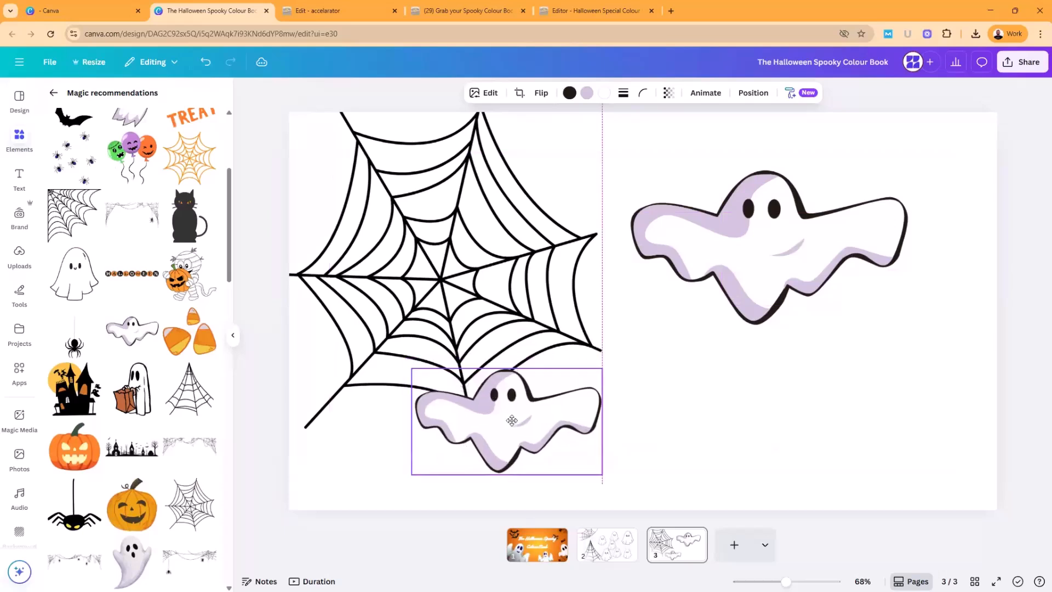
Step: Enlarge the cobweb on page 3 so it spans from the left page edge past the centre
left_click(578, 347)
left_click_drag(602, 444, 775, 562)
left_click_drag(651, 385, 623, 337)
Step: Place a third, smaller flying ghost in the upper-left corner of page 3 and enlarge the ghost at the upper right
left_click_drag(807, 245, 898, 411)
left_click_drag(720, 335, 862, 415)
left_click_drag(922, 448, 388, 179)
left_click(874, 307)
left_click_drag(908, 324, 967, 364)
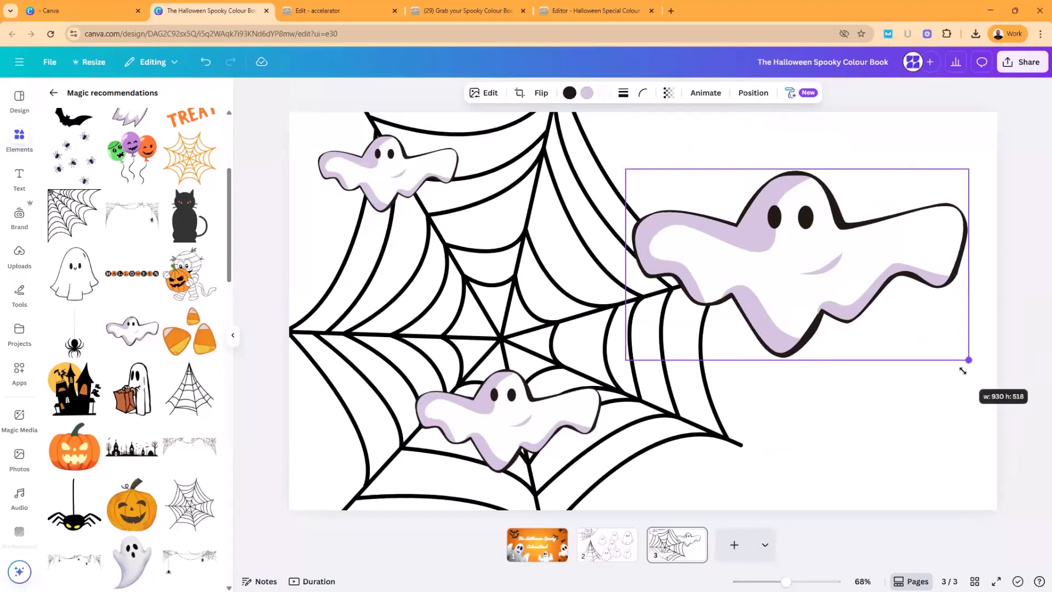
left_click(1022, 370)
Step: Add a fourth page and place the cobweb garland with hanging spiders along its upper edge, enlarged to nearly the page width
left_click(719, 557)
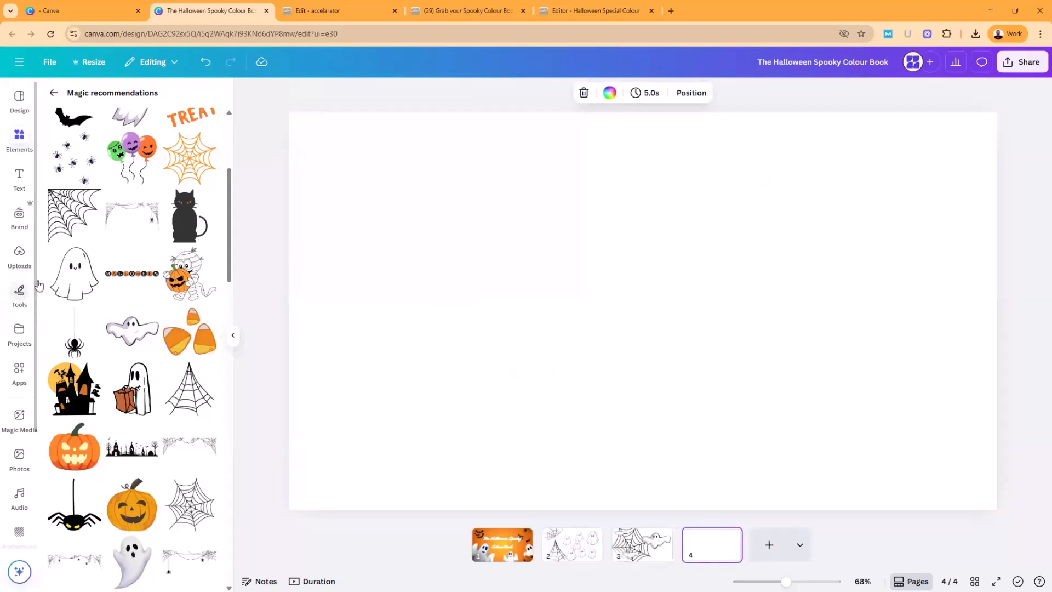
left_click_drag(69, 558, 397, 270)
left_click_drag(659, 240, 1050, 126)
left_click_drag(787, 236, 692, 223)
left_click(482, 402)
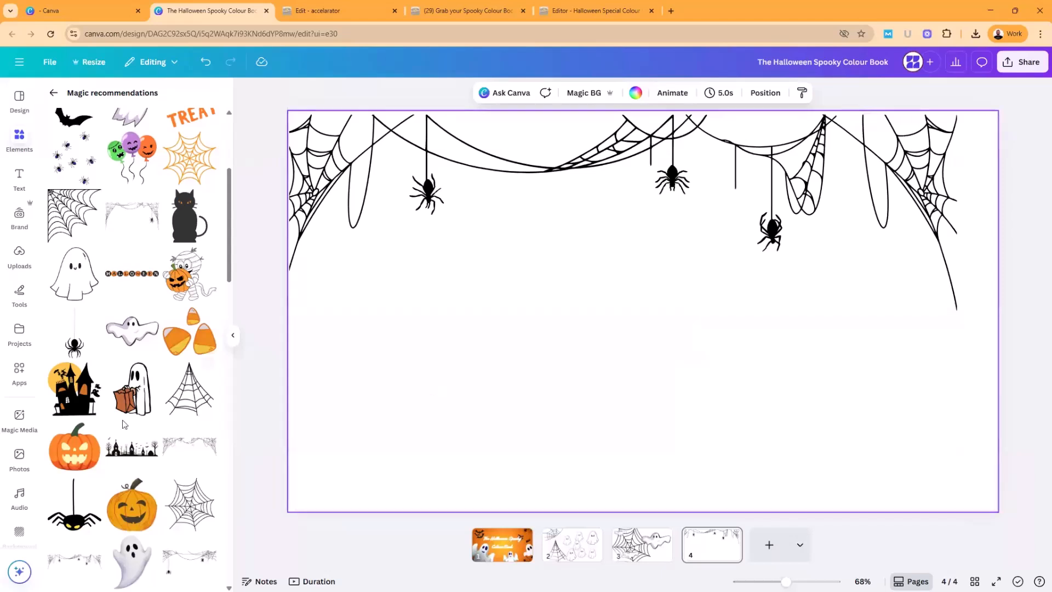
Step: Add the ghost holding a paper bag to page 4, enlarged in the lower-right part
left_click_drag(141, 393, 627, 344)
left_click_drag(143, 399, 504, 359)
left_click_drag(561, 282, 606, 218)
left_click_drag(583, 329, 844, 406)
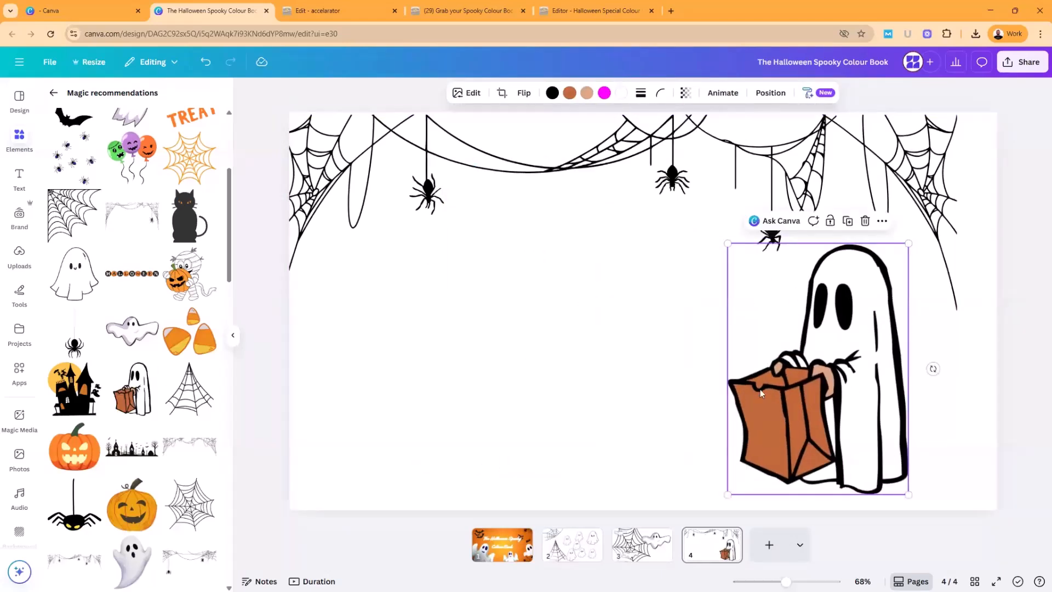
Step: Add the group of five bats to page 4, enlarged to fill the space beside the ghost with the bag
scroll(91, 299, "up", 4)
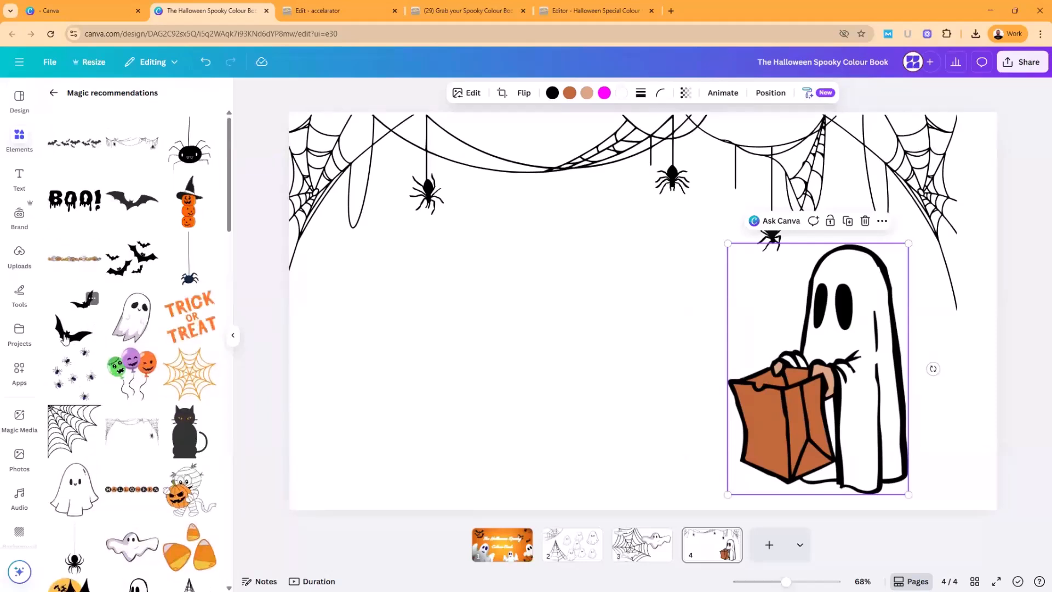
left_click_drag(131, 257, 347, 308)
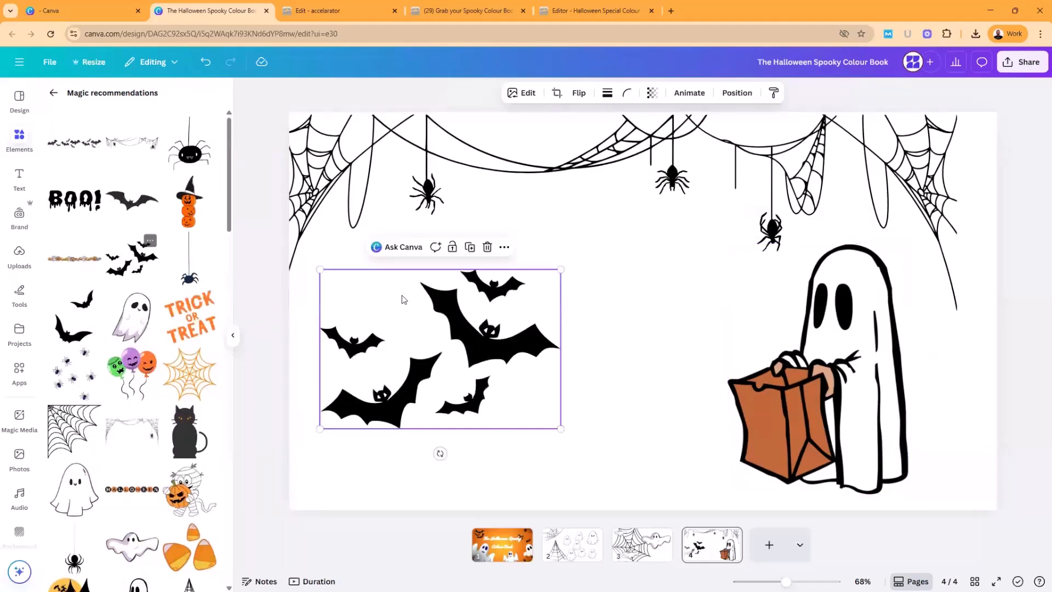
left_click(550, 278)
left_click_drag(566, 273, 654, 217)
left_click(531, 372)
left_click_drag(585, 322, 616, 332)
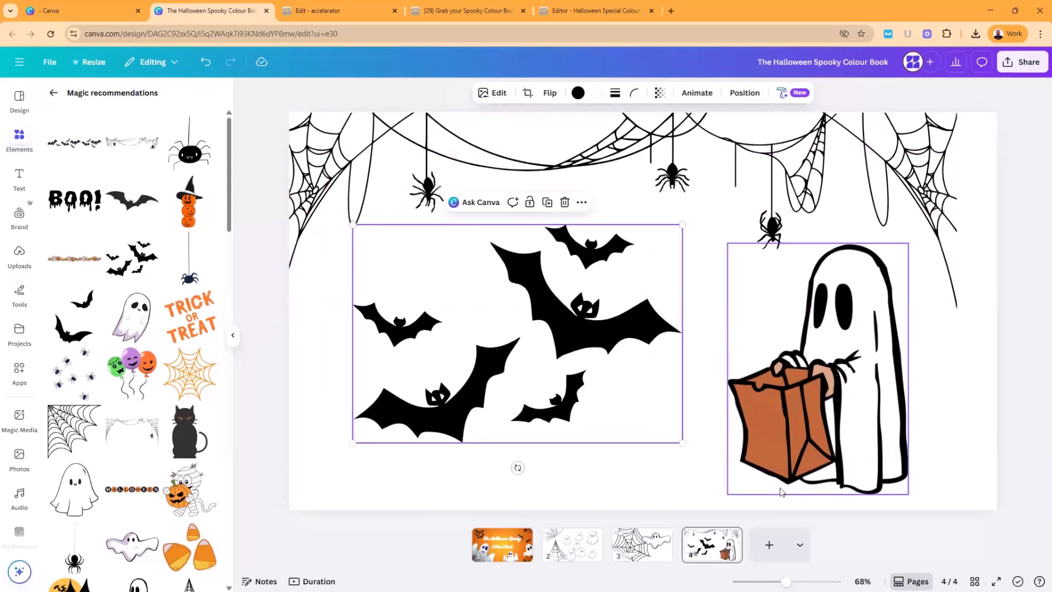
Step: Add a fifth page and browse the recommended graphics for artwork suitable for colouring
left_click(770, 545)
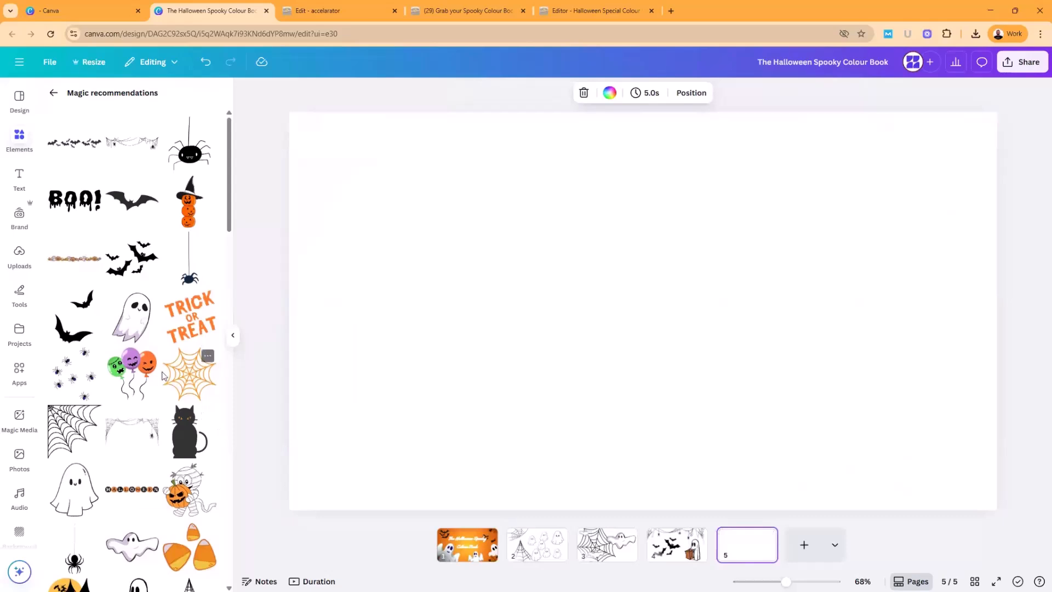
scroll(140, 386, "down", 5)
scroll(140, 386, "down", 5)
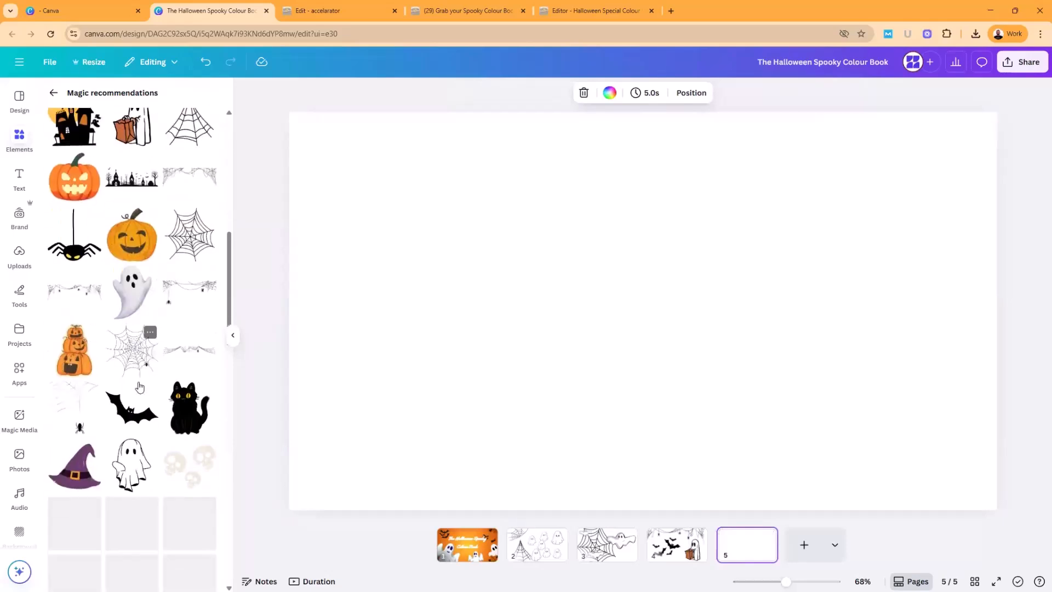
scroll(138, 387, "up", 10)
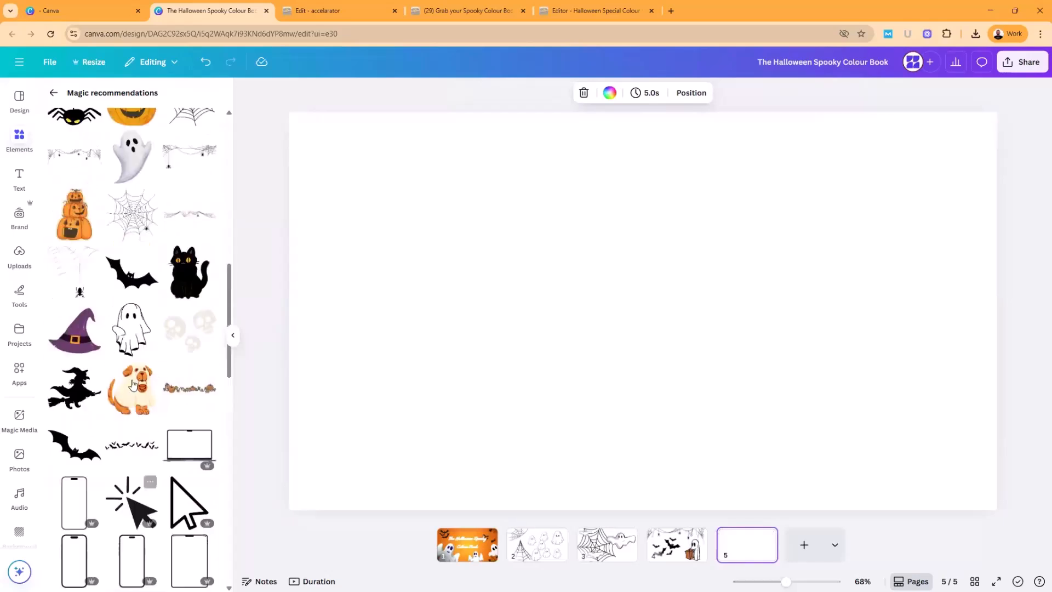
scroll(101, 357, "up", 10)
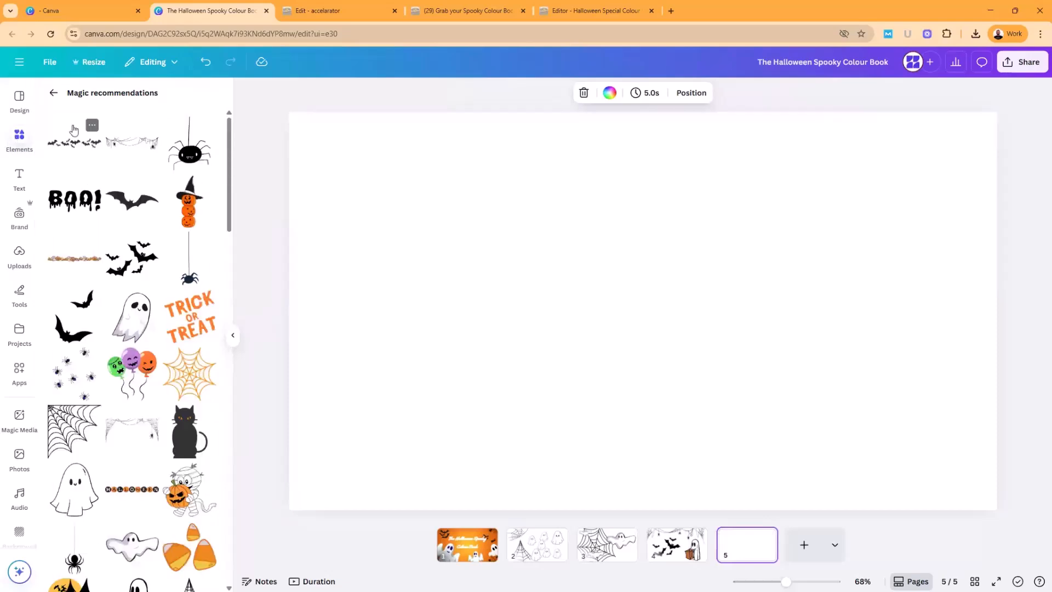
Step: Show the Halloween graphics and filter them to static ones
left_click(54, 95)
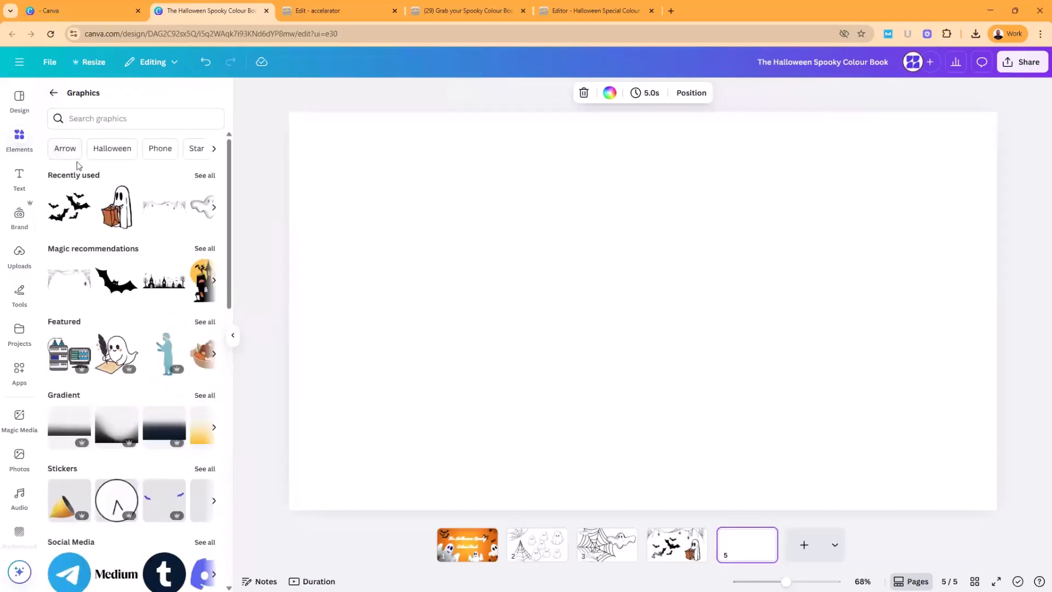
left_click(106, 156)
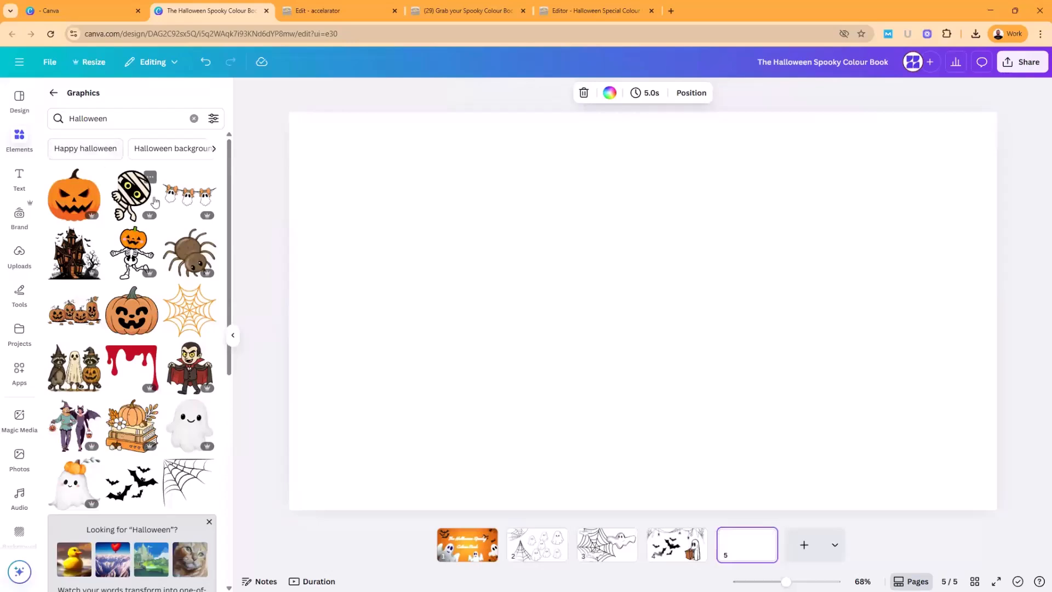
left_click(214, 118)
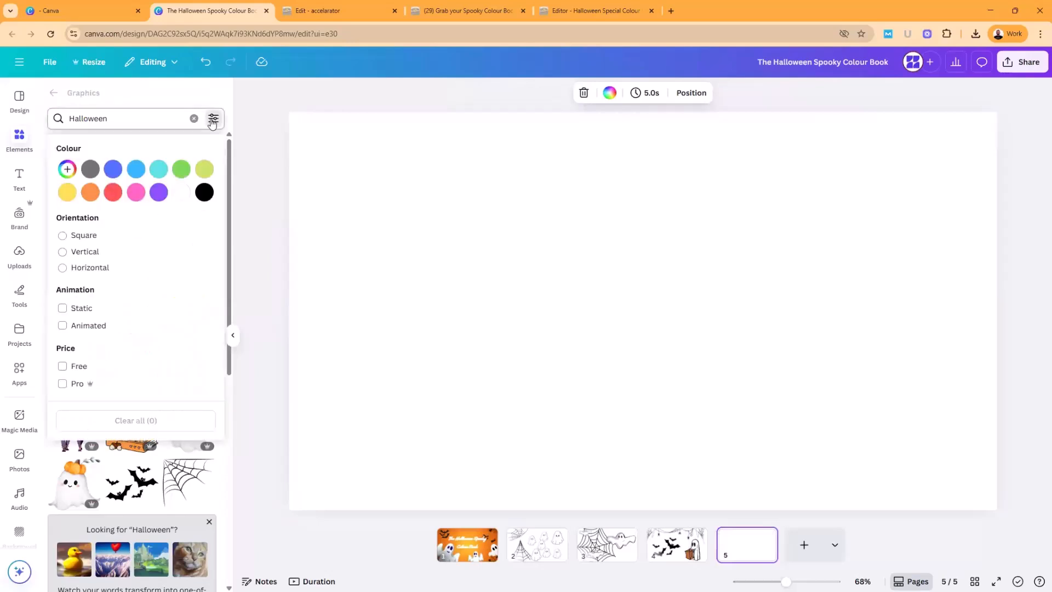
left_click(62, 308)
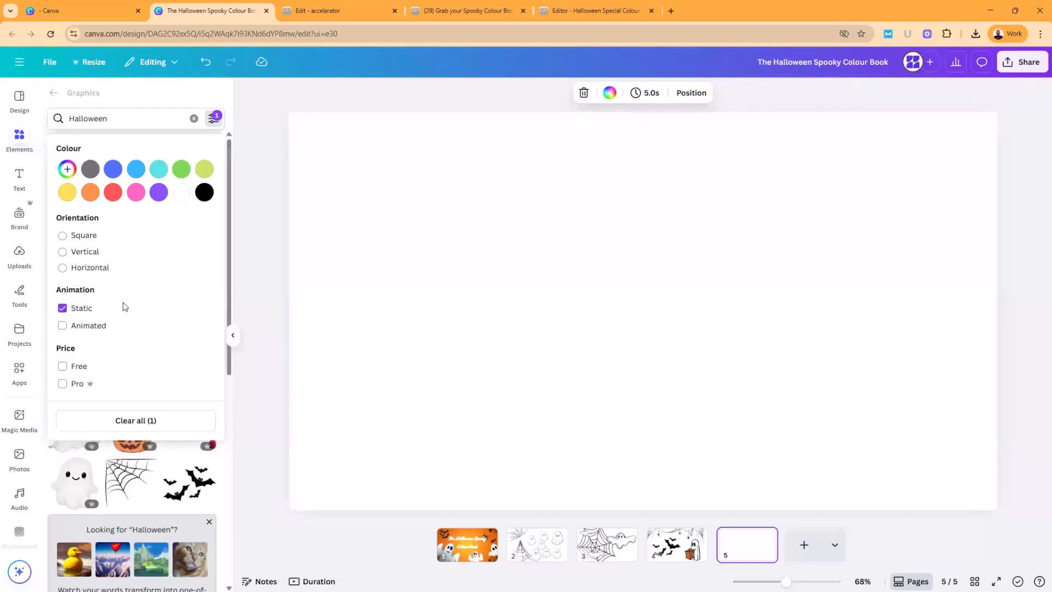
left_click(229, 137)
Step: Place the outlined flowing-sheet ghost on the right half of page 5 at almost full page height
scroll(122, 267, "down", 3)
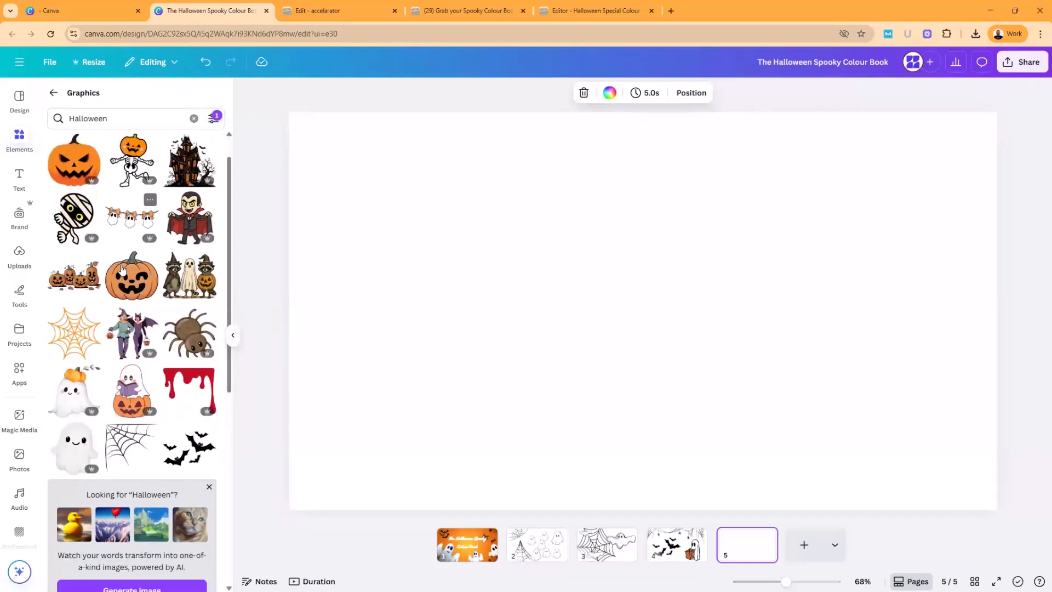
scroll(121, 268, "down", 8)
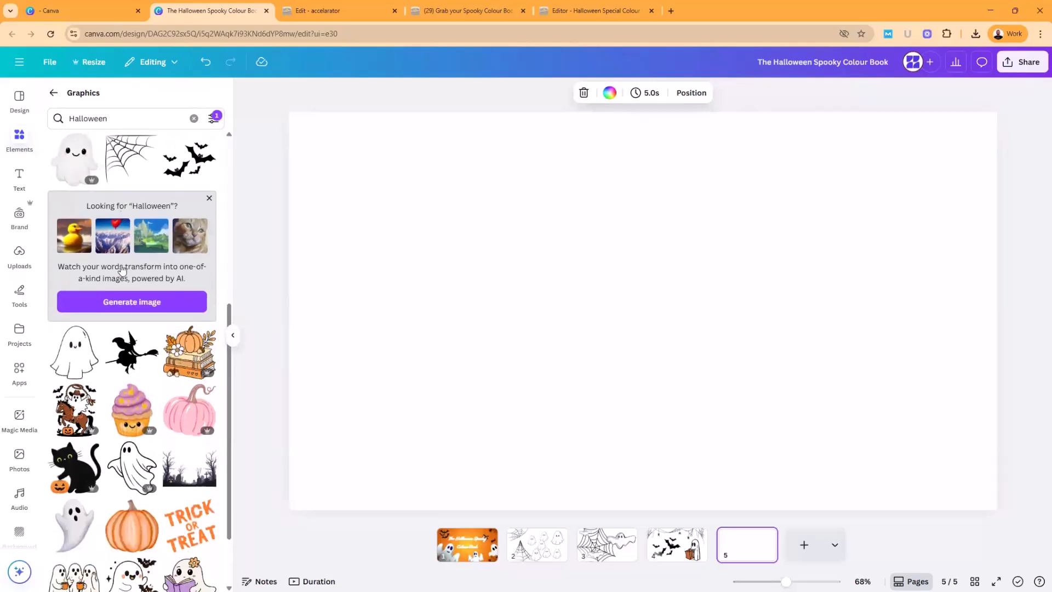
scroll(122, 268, "down", 1)
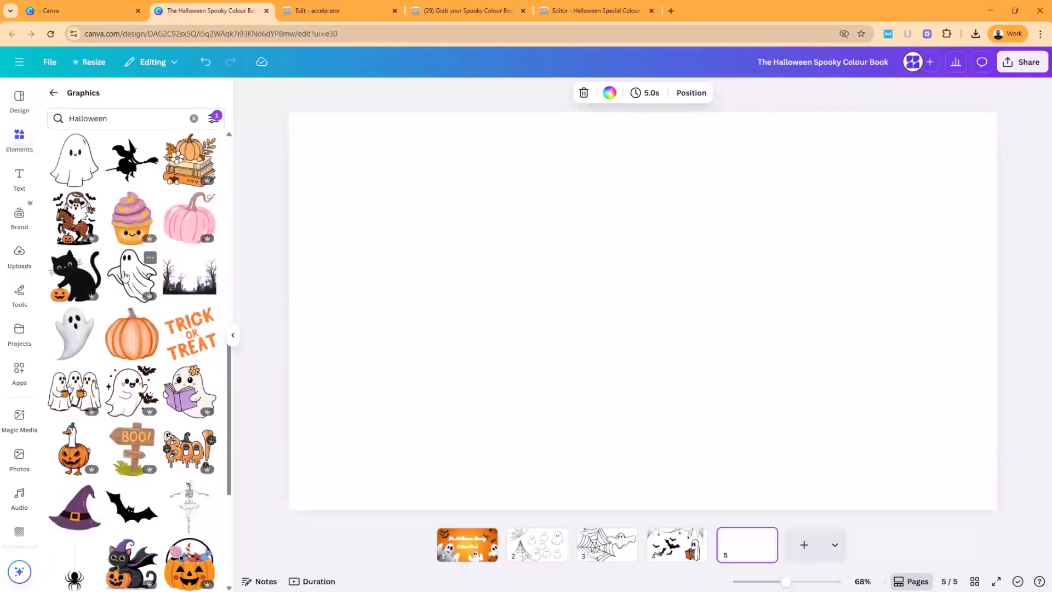
left_click_drag(130, 274, 549, 115)
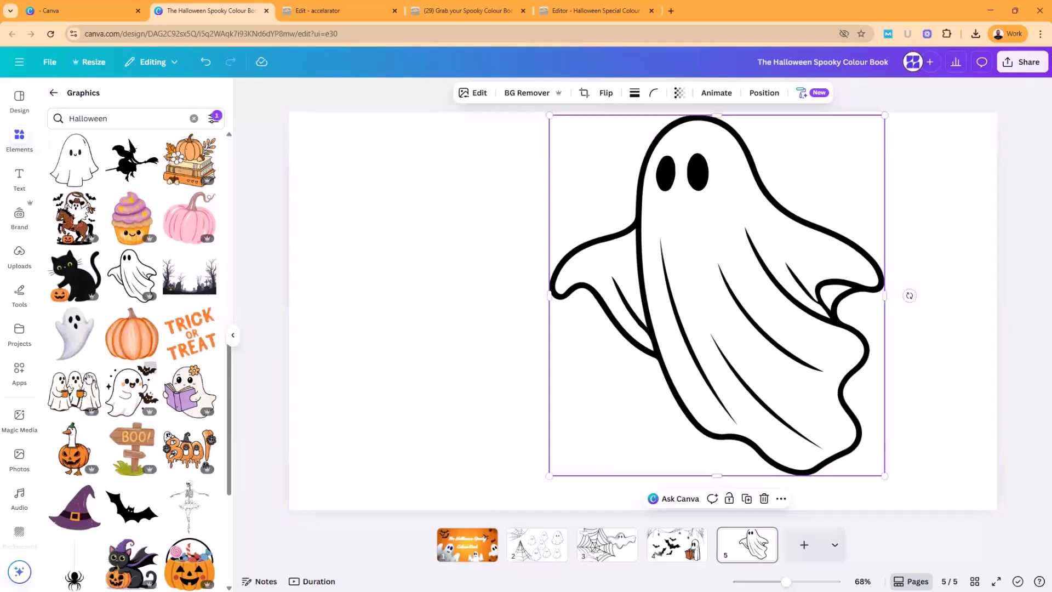
Step: Add the black hanging spider to the left half of page 5, enlarged with its thread running off the upper page edge
scroll(82, 374, "down", 2)
scroll(81, 375, "down", 3)
left_click_drag(74, 406, 291, 295)
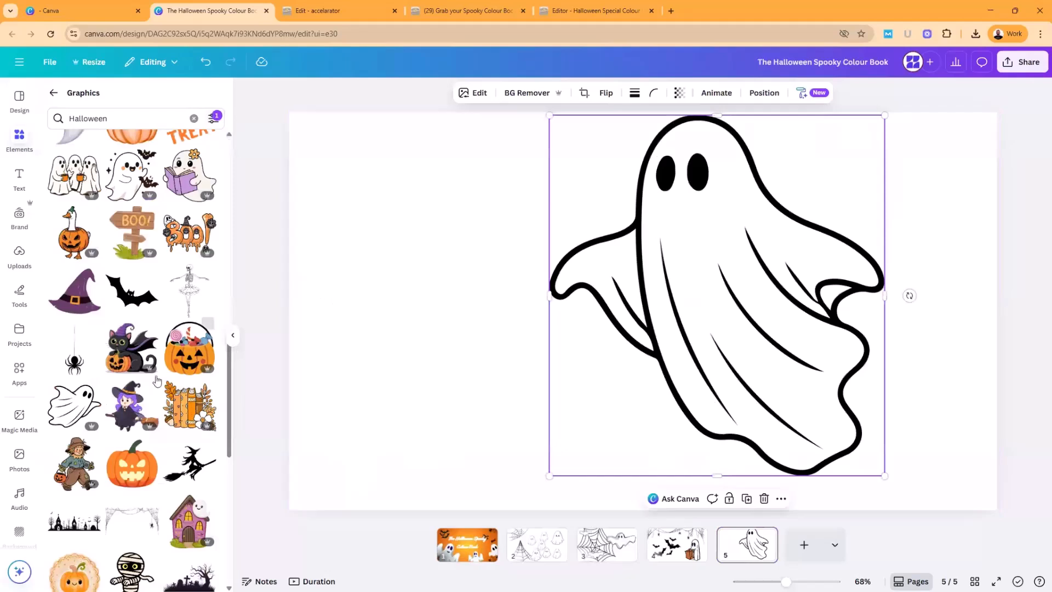
scroll(126, 384, "down", 3)
scroll(118, 390, "up", 2)
scroll(118, 390, "up", 1)
left_click_drag(74, 304, 397, 219)
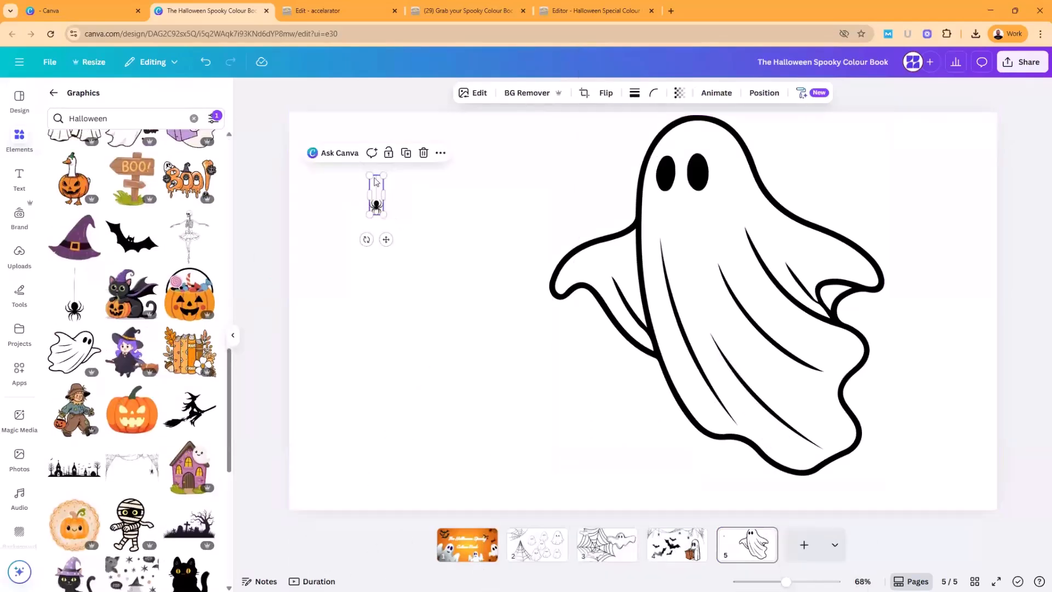
left_click(515, 109)
left_click(379, 205)
left_click_drag(388, 214, 554, 437)
left_click_drag(409, 410, 421, 315)
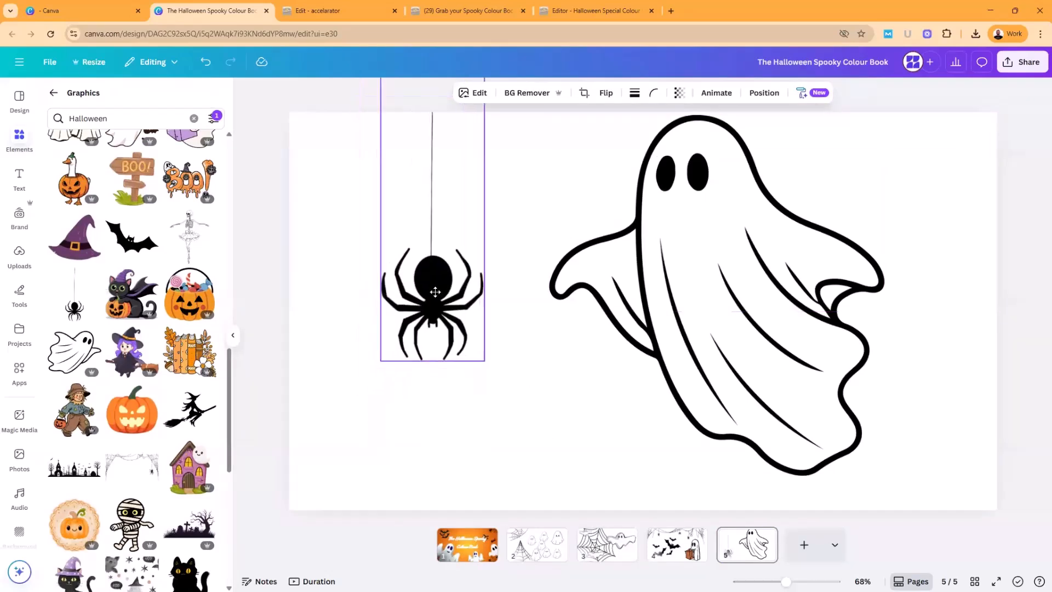
Step: Move the large ghost on page 5 slightly lower and raise the hanging spider a little
left_click_drag(721, 297, 738, 336)
left_click_drag(433, 315, 425, 275)
left_click(307, 399)
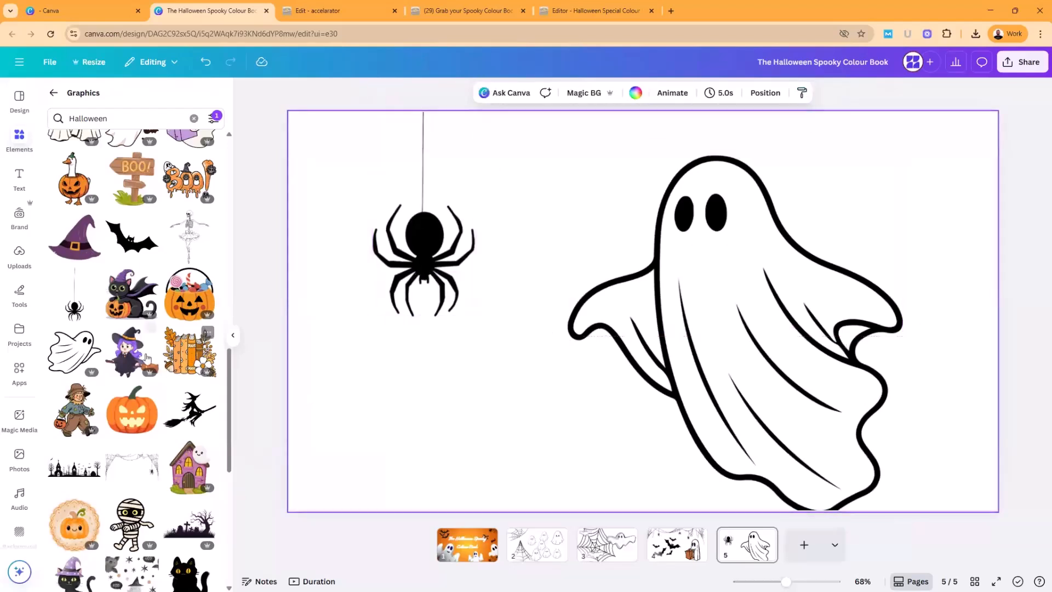
Step: Add the cobweb frame with a hanging spider across the full width of page 5 and shift the large ghost slightly up and left
left_click_drag(128, 453, 558, 195)
left_click_drag(717, 179, 1046, 189)
left_click_drag(969, 155, 824, 203)
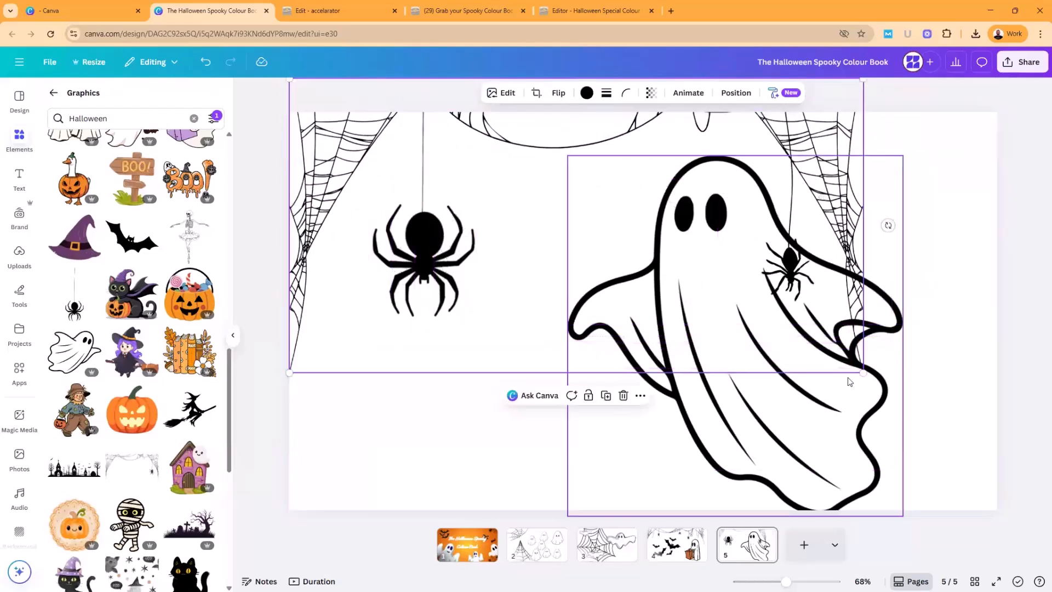
left_click_drag(863, 373, 997, 441)
left_click_drag(797, 456, 763, 446)
left_click(499, 492)
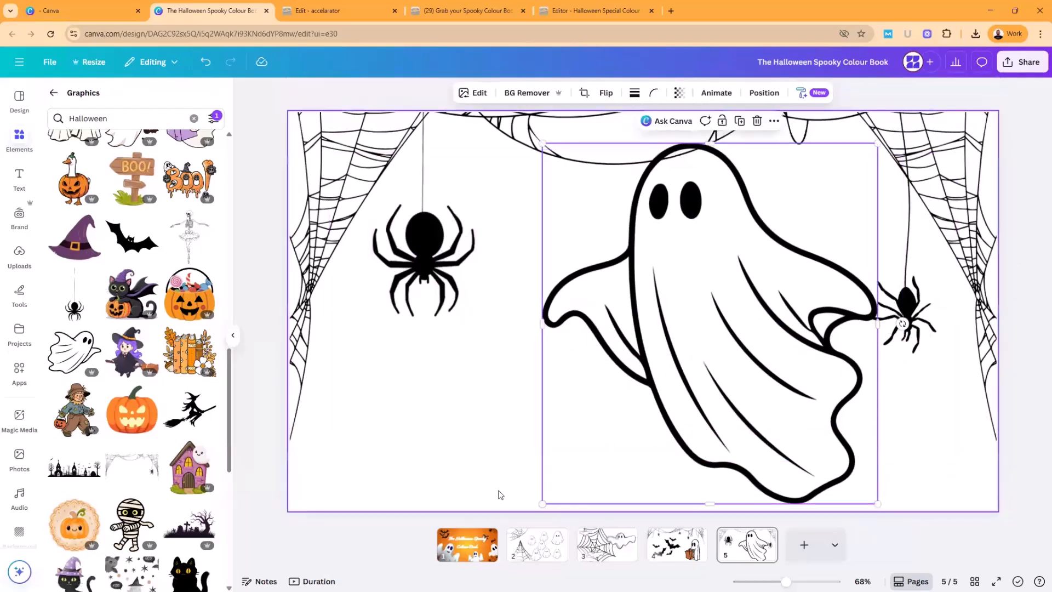
Step: Download pages 1–5 of the Halloween colour book as a PDF Standard file with Compress PDF enabled
left_click(669, 551)
left_click(624, 554)
left_click(536, 551)
left_click(472, 559)
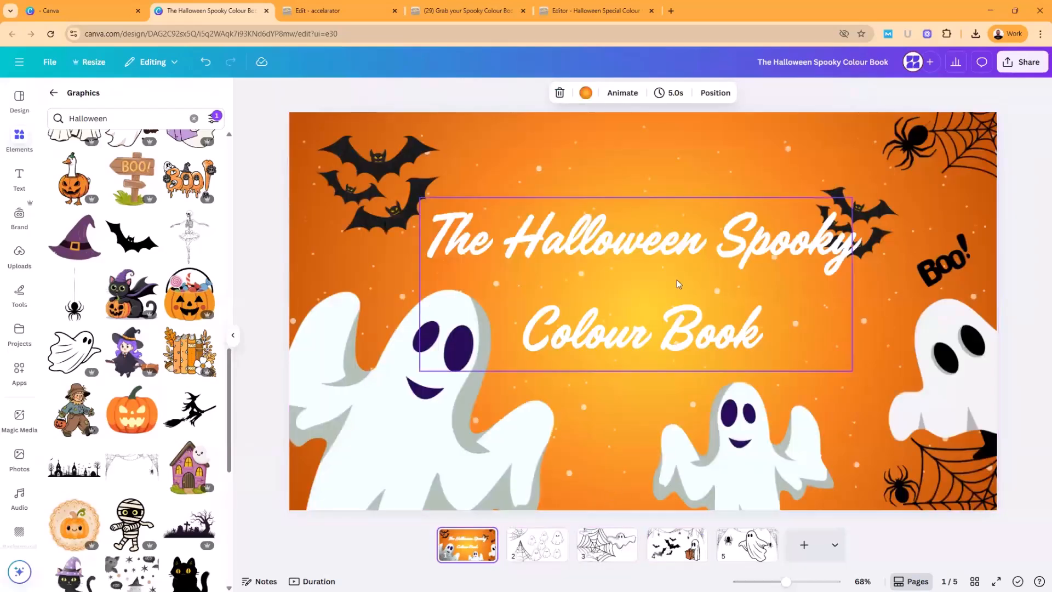
left_click(1013, 64)
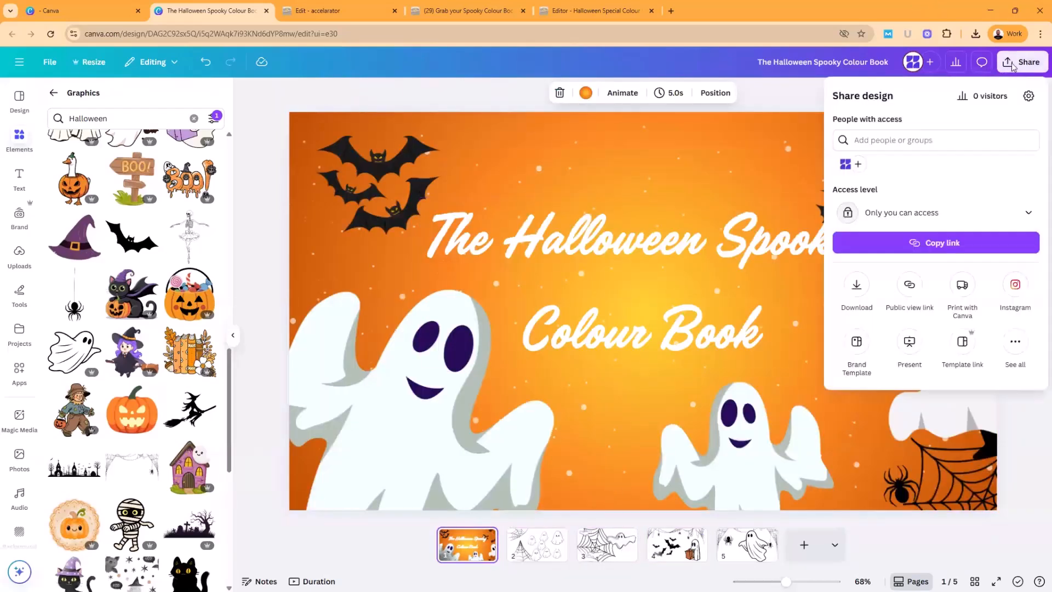
left_click(857, 288)
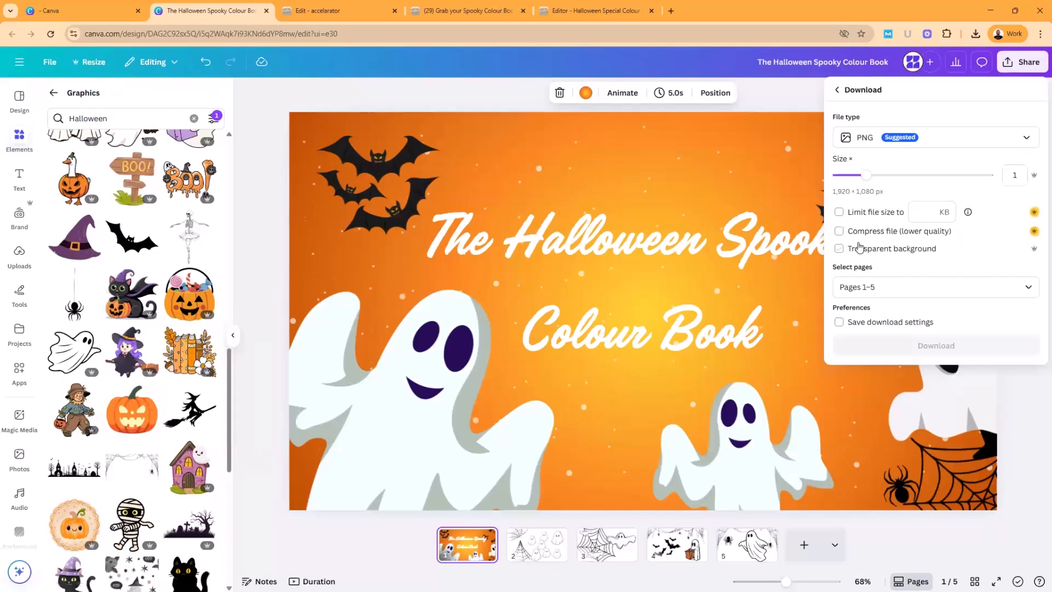
left_click(934, 138)
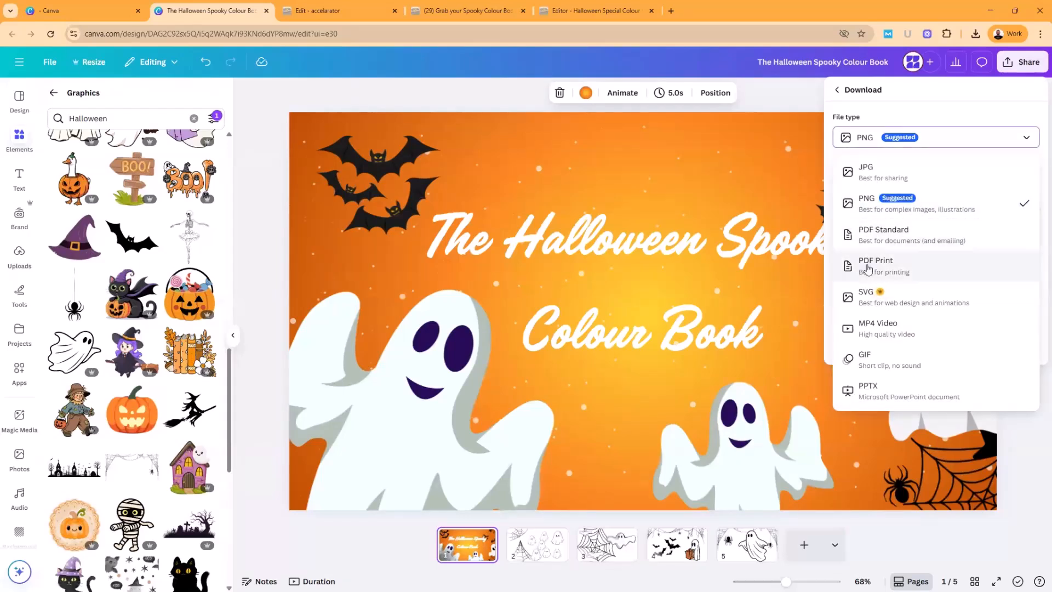
left_click(893, 237)
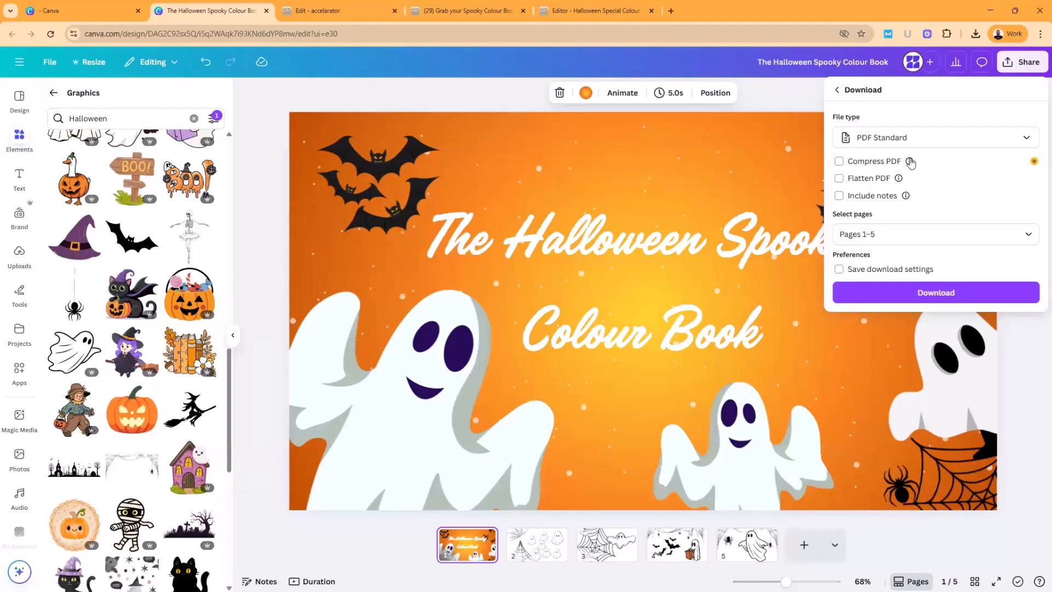
mouse_move(910, 163)
left_click(840, 163)
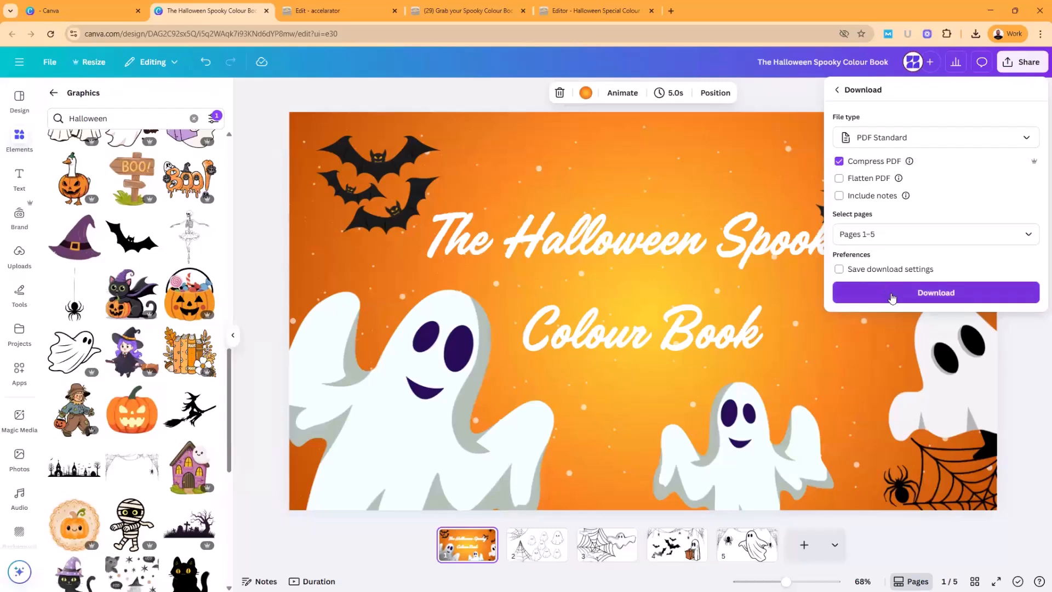
left_click(933, 297)
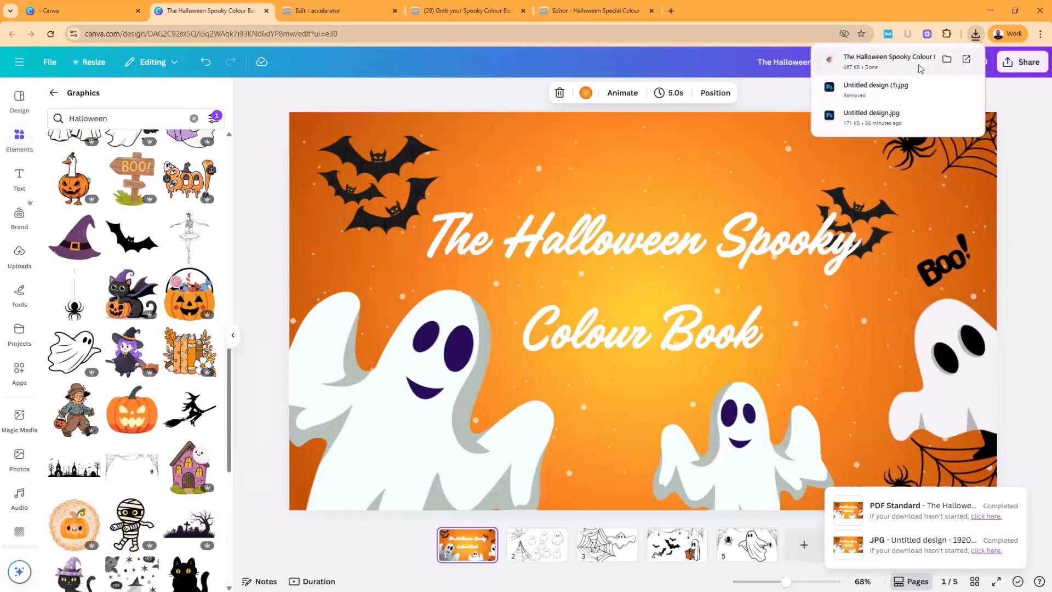
Step: Open the downloaded colour book PDF, check pages 2 to 5, and close it
left_click(947, 60)
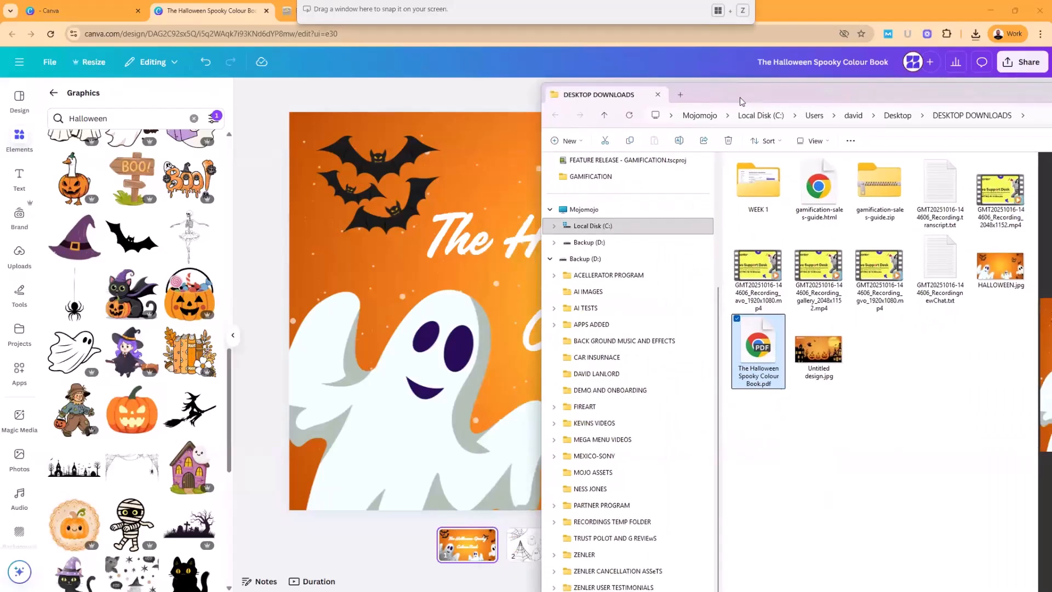
double_click(767, 347)
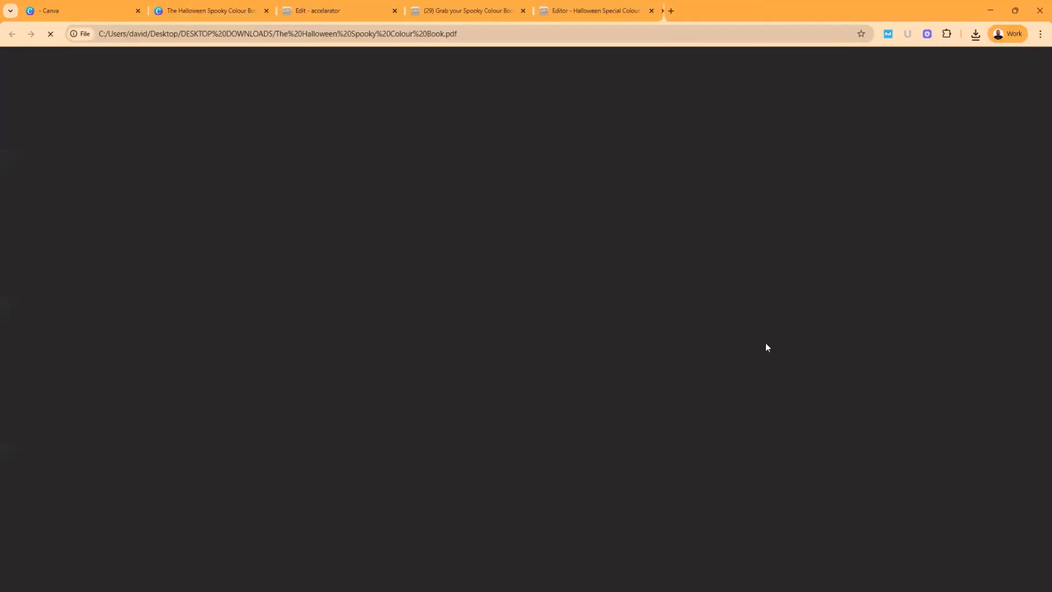
left_click(93, 201)
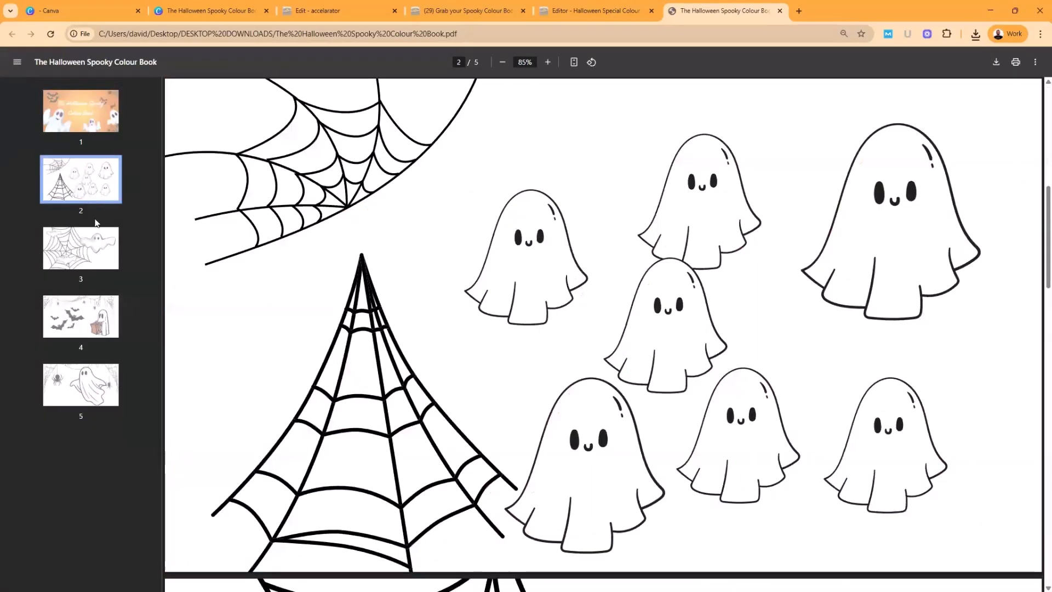
left_click(87, 250)
left_click(89, 324)
left_click(81, 377)
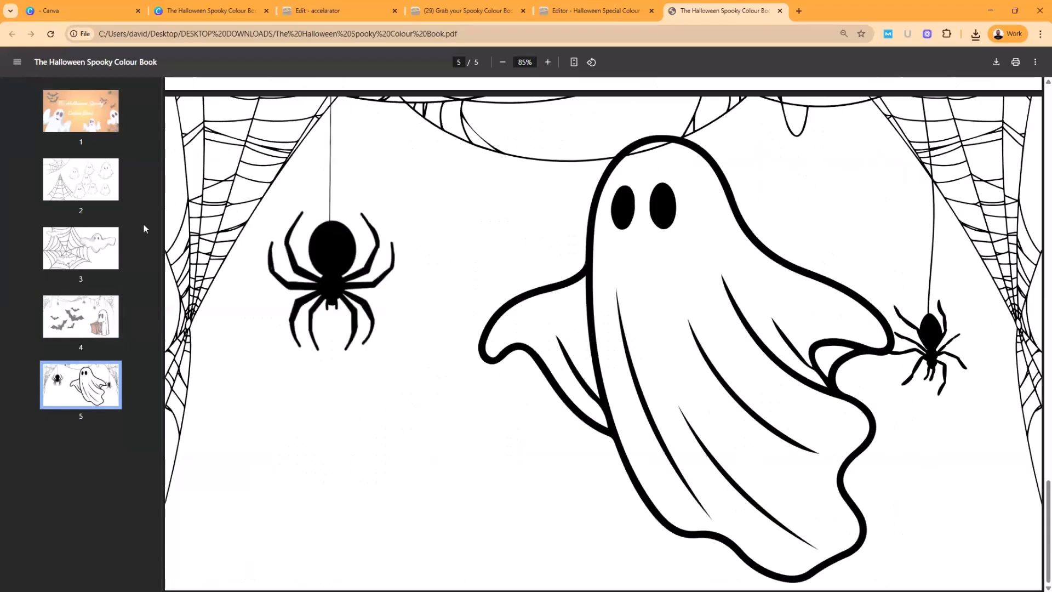
left_click(780, 11)
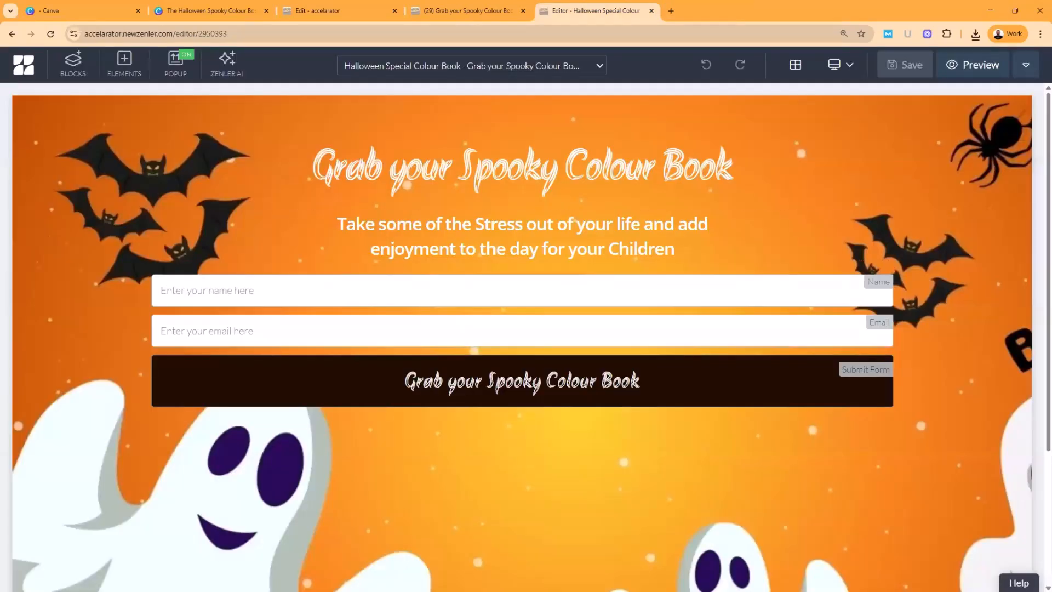
Step: Show the downloaded colour book PDF in its folder and move the folder window aside
left_click(976, 36)
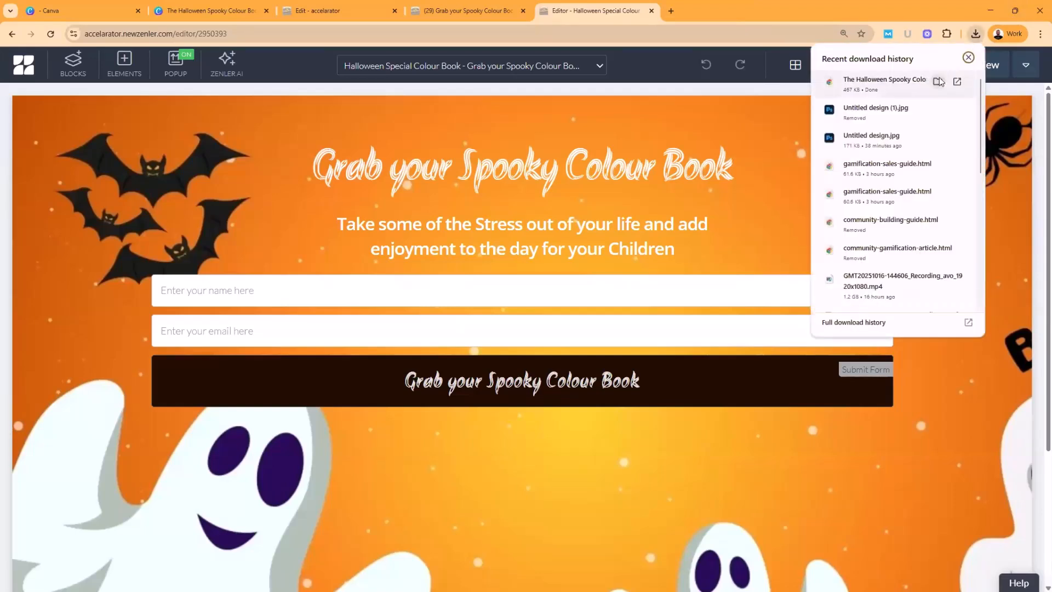
left_click(938, 82)
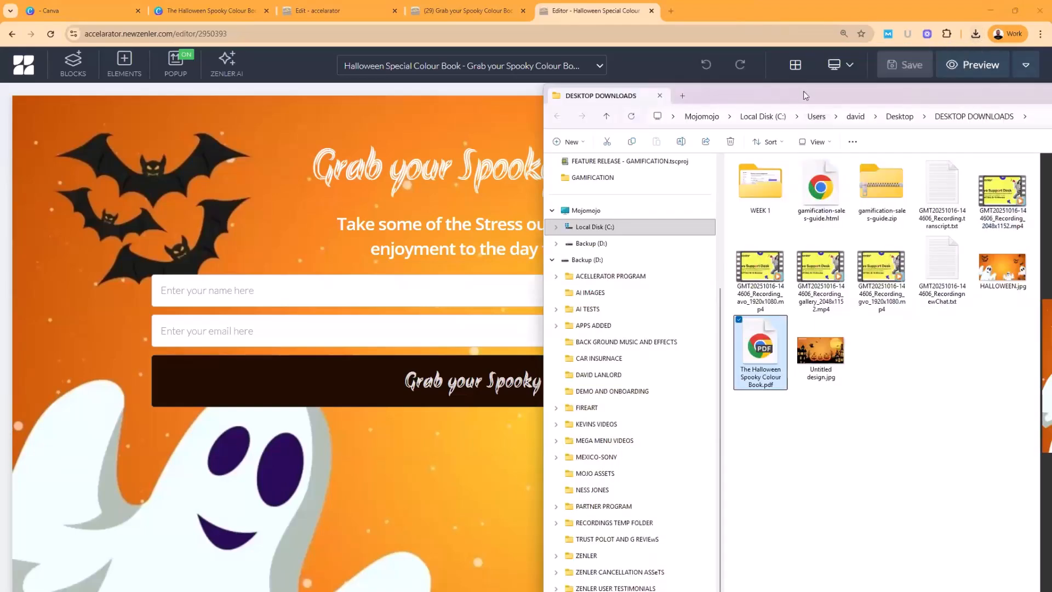
left_click_drag(805, 95, 1051, 104)
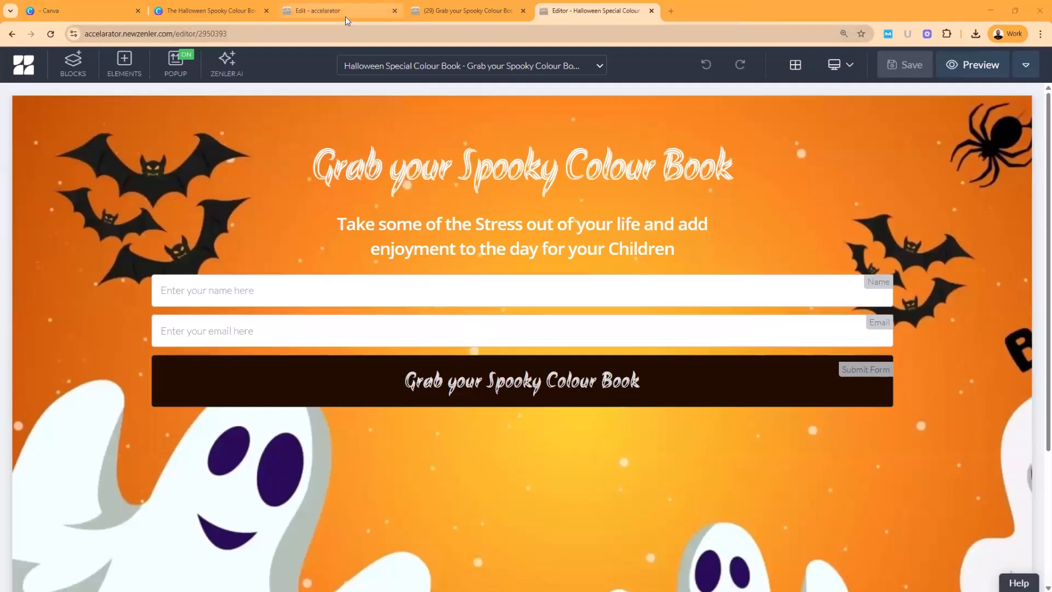
Step: Close the funnel page editor and the published opt-in page, keeping the automation rules page open
left_click(303, 11)
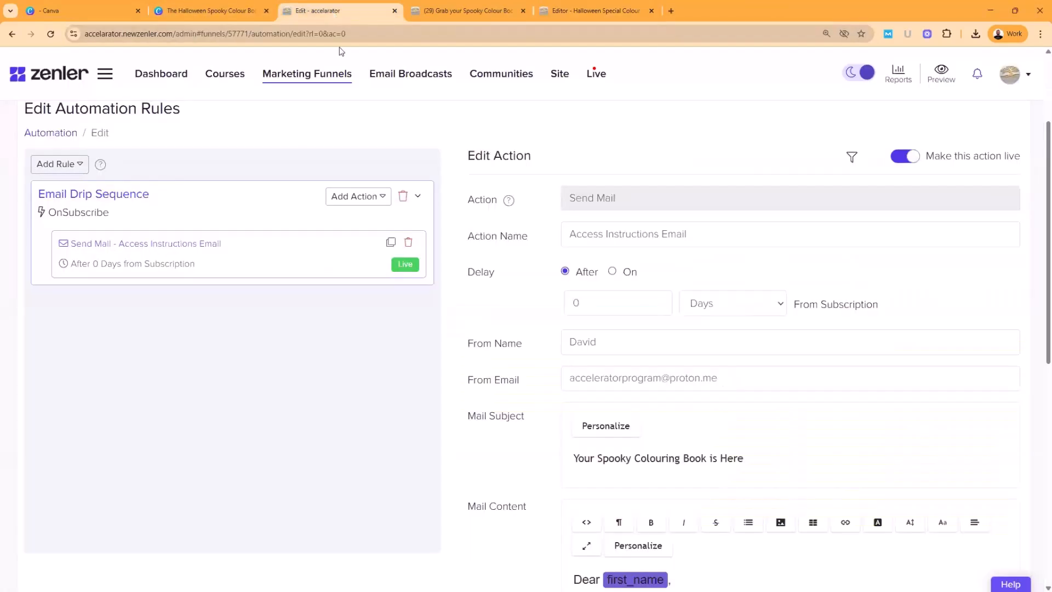
scroll(448, 209, "up", 3)
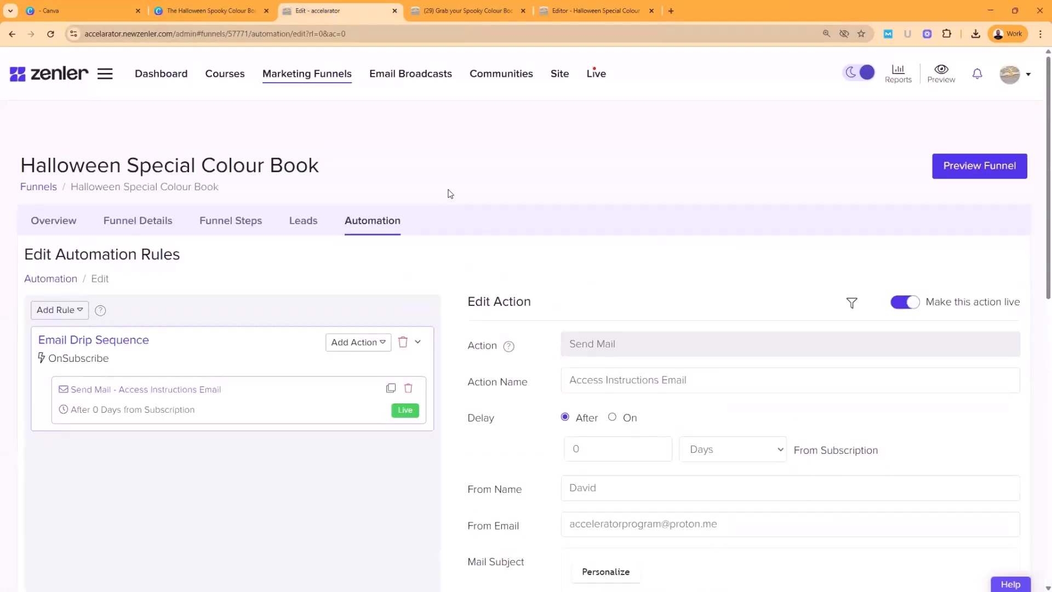
left_click(630, 16)
left_click(652, 11)
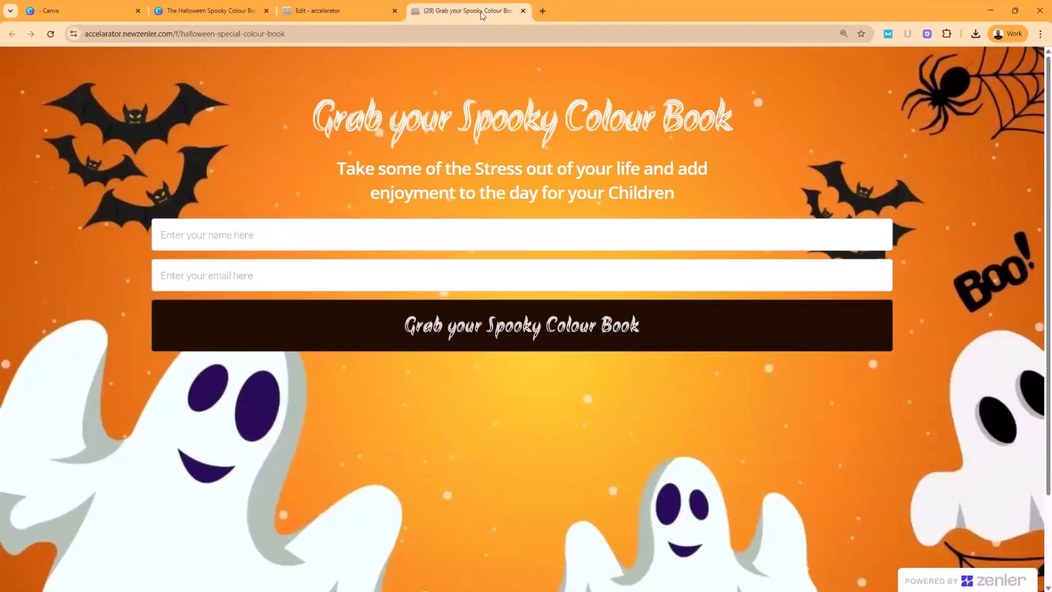
left_click(523, 11)
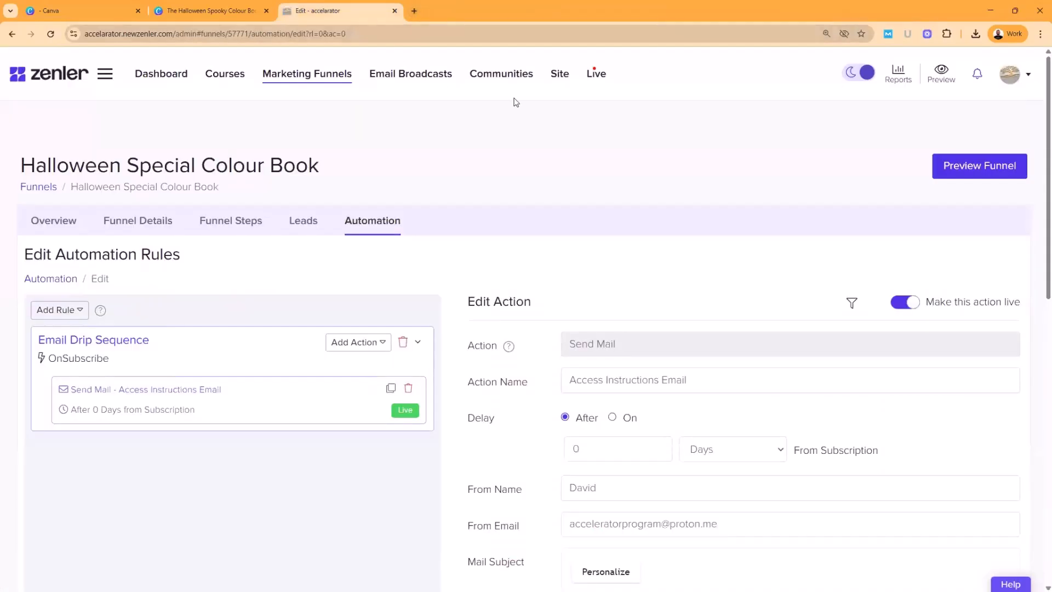
Step: Open the Zenler site settings in a separate browser tab and go to the Media Library
right_click(560, 77)
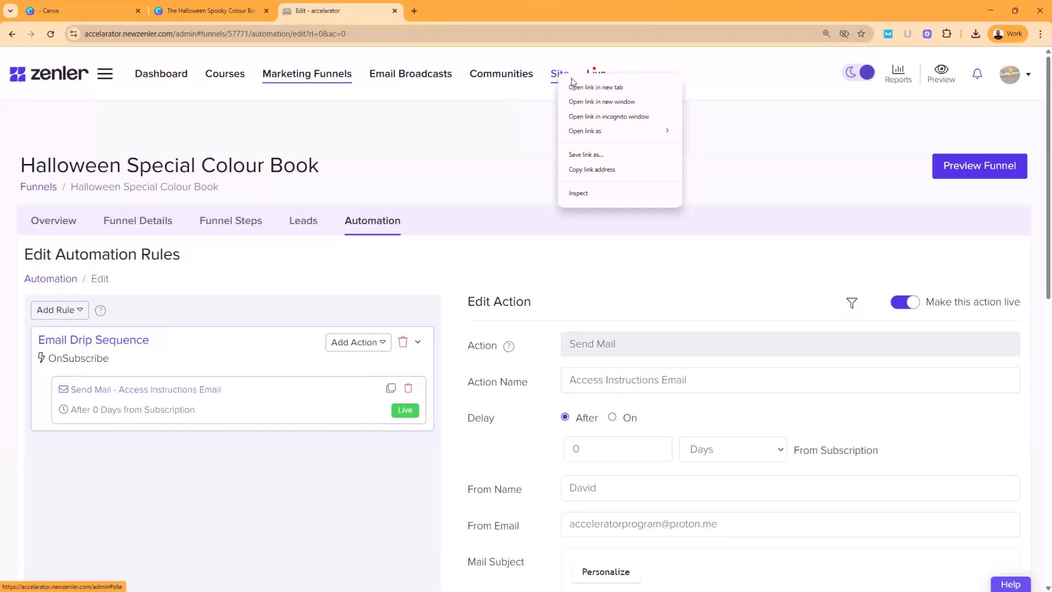
left_click(592, 88)
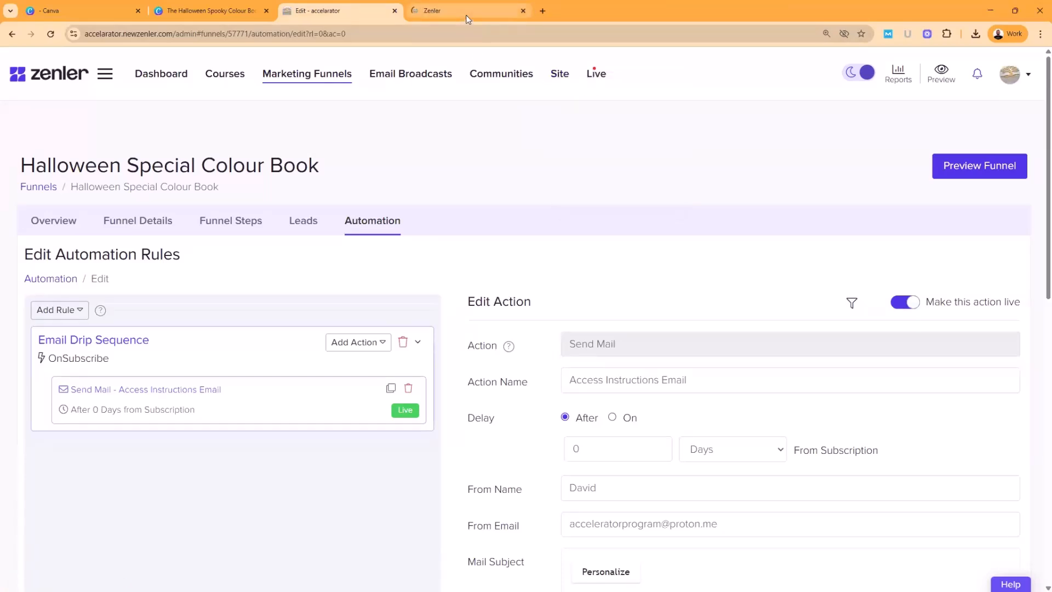
left_click(467, 15)
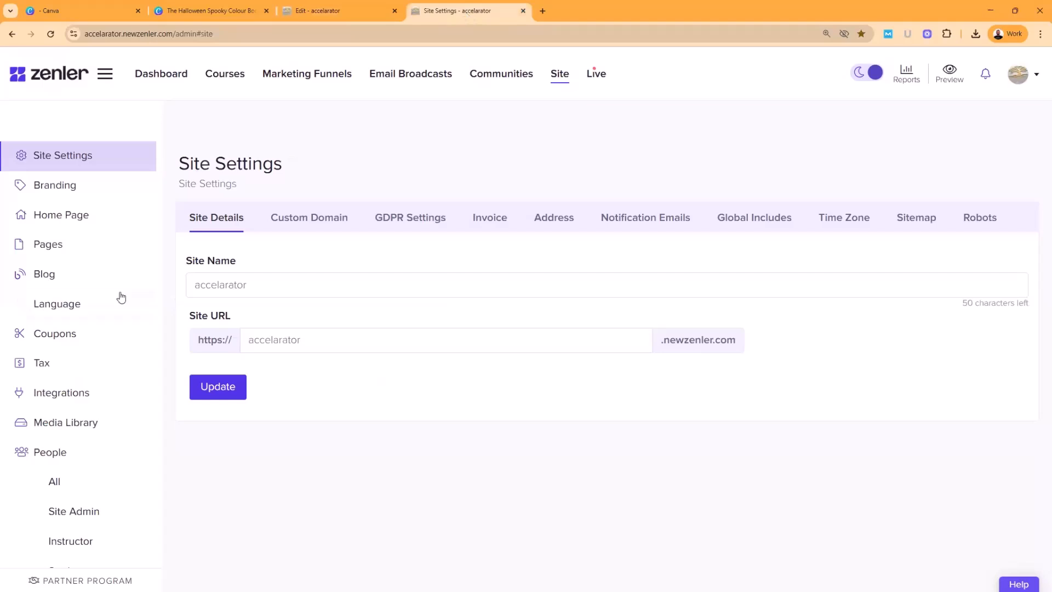
left_click(83, 425)
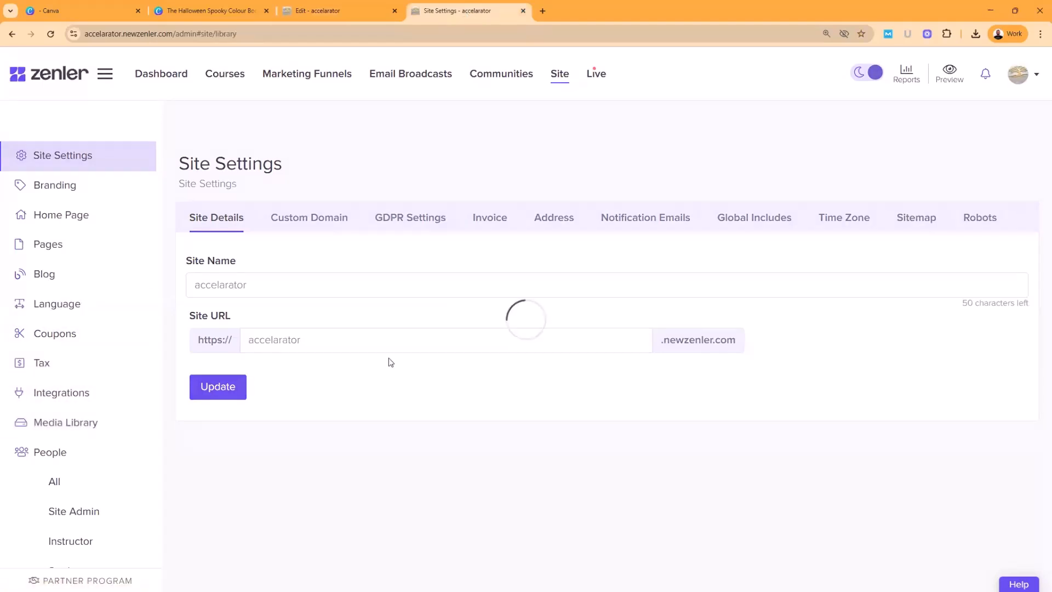
Step: Upload The Halloween Spooky Colour Book.pdf from the DESKTOP DOWNLOADS folder to the Media Library
left_click(864, 170)
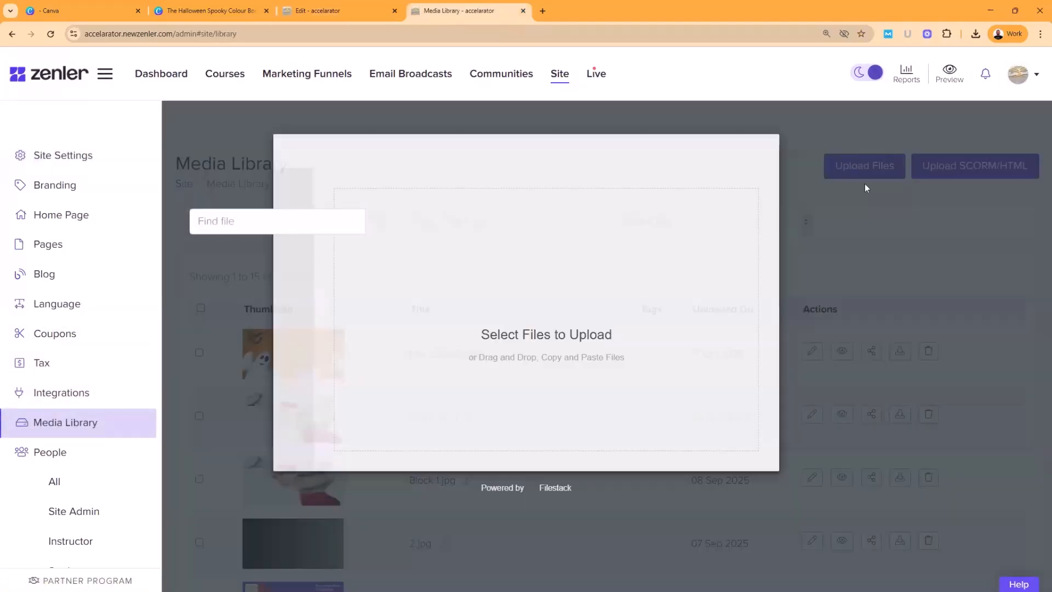
key("alt+Tab")
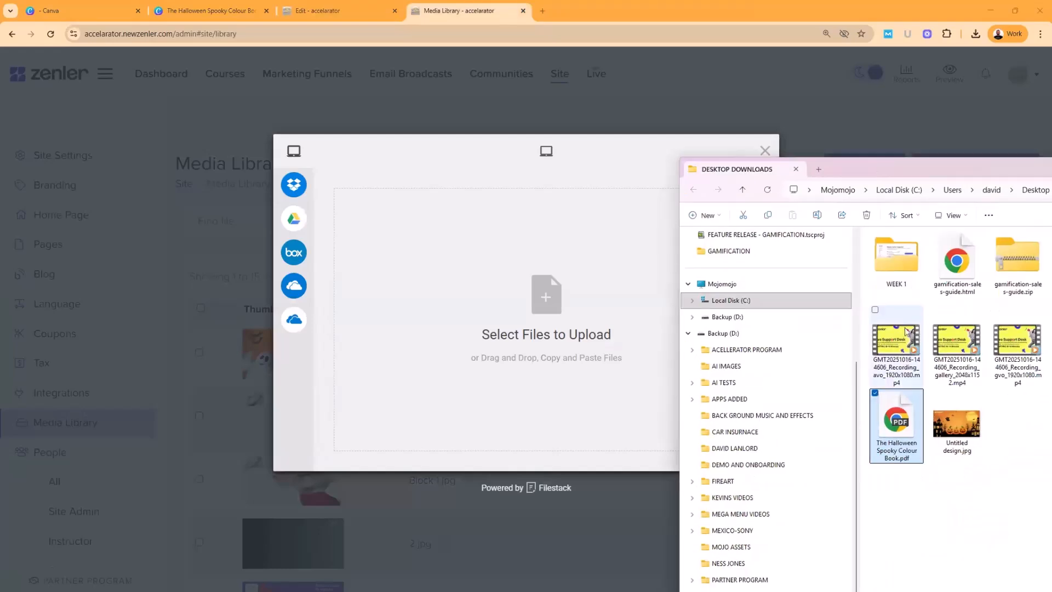
left_click_drag(900, 420, 615, 319)
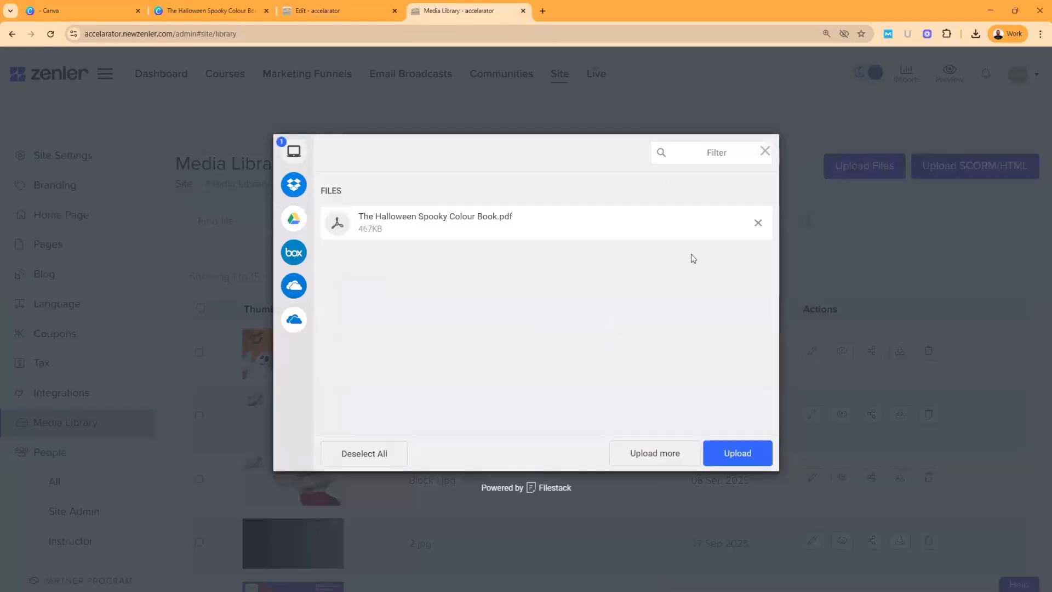
left_click(758, 453)
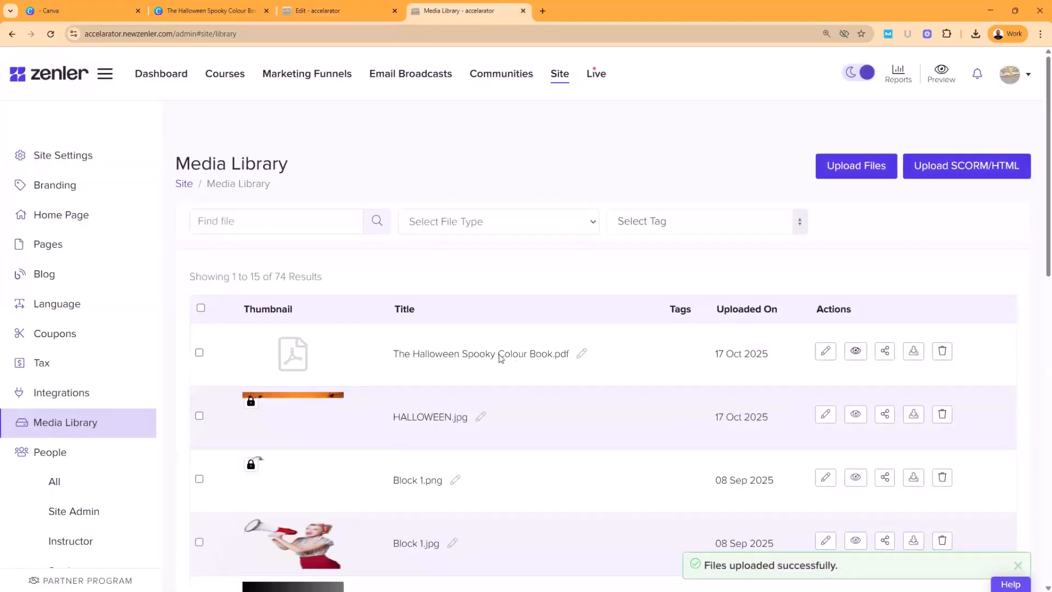
Step: Set the colour book PDF's link sharing to "Anyone with this link can download" and copy its download link
left_click(884, 353)
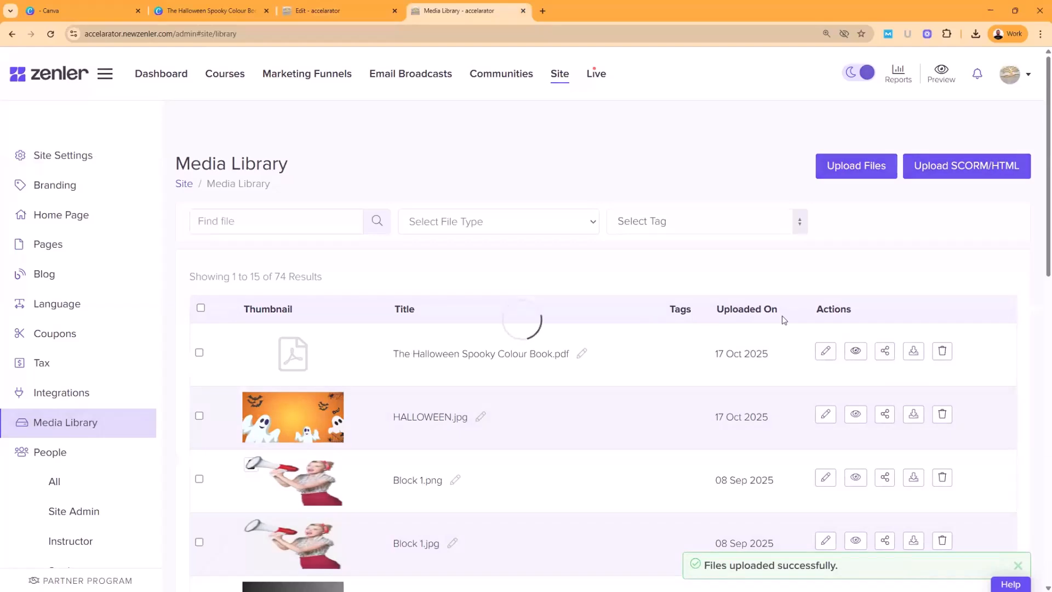
left_click(562, 153)
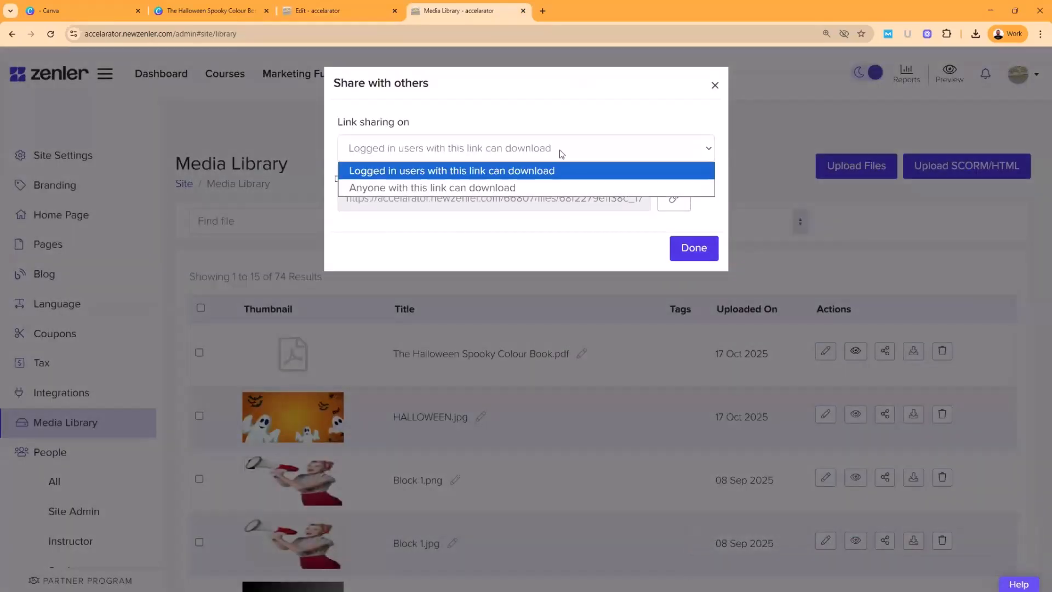
left_click(429, 186)
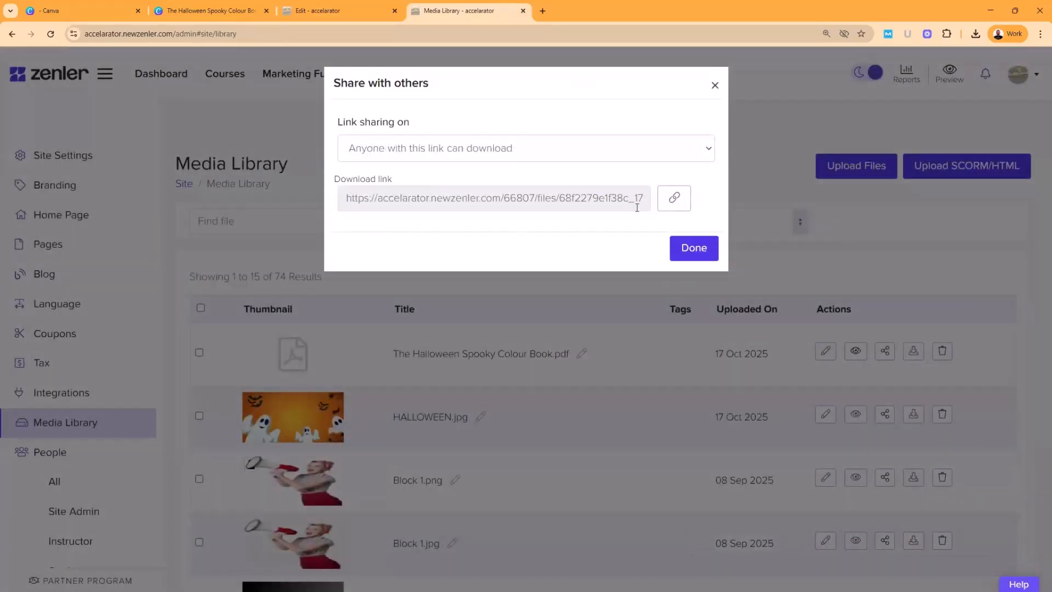
left_click(674, 198)
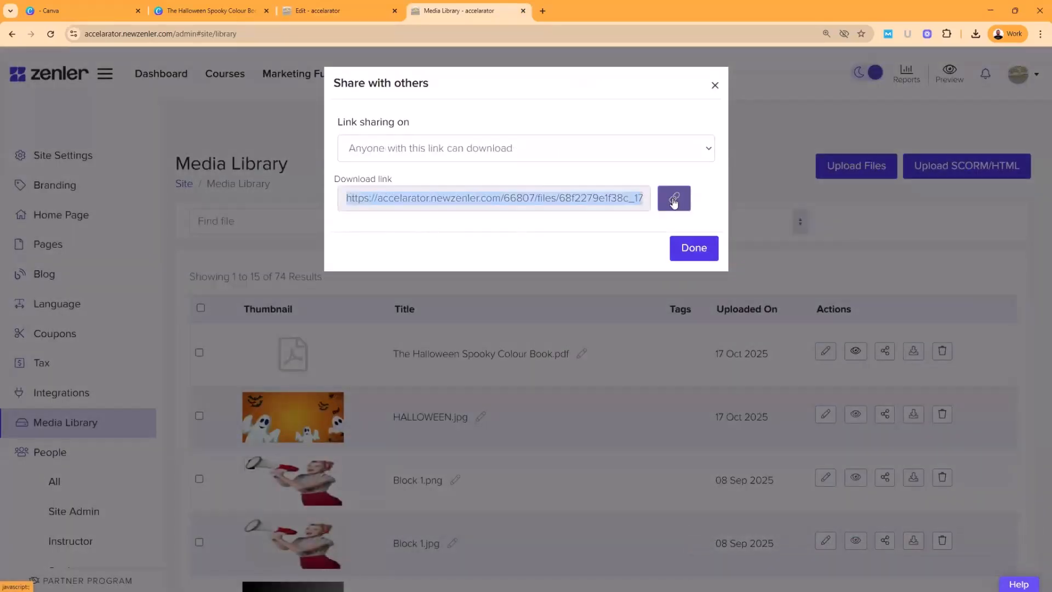
left_click(695, 255)
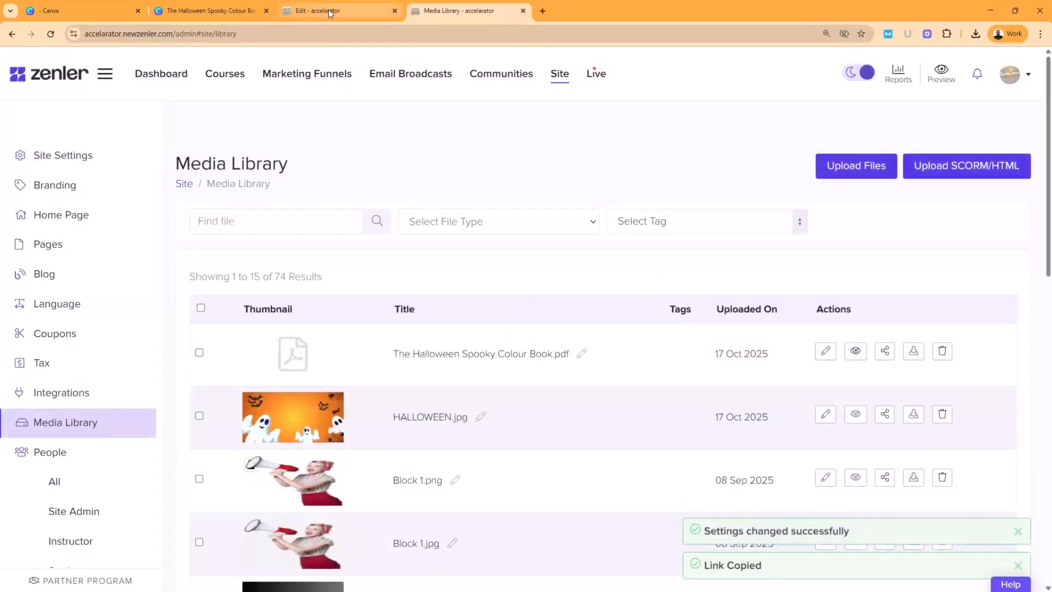
Step: Link GRAB IT HERE in the Access Instructions Email to the copied PDF download link, opening in a new tab, and make it bold
left_click(329, 12)
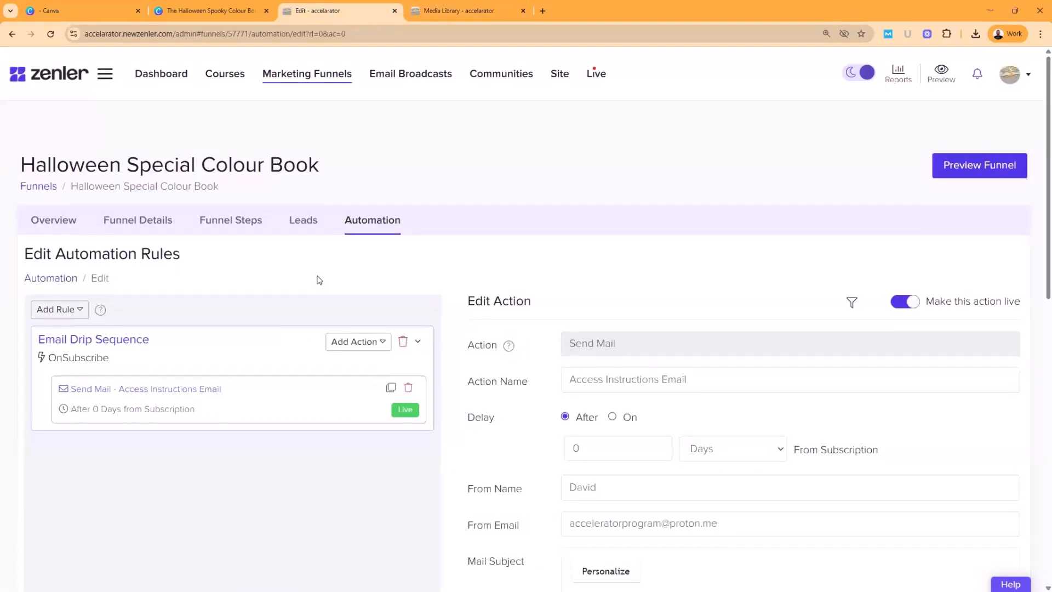
scroll(320, 280, "down", 1)
scroll(331, 407, "down", 8)
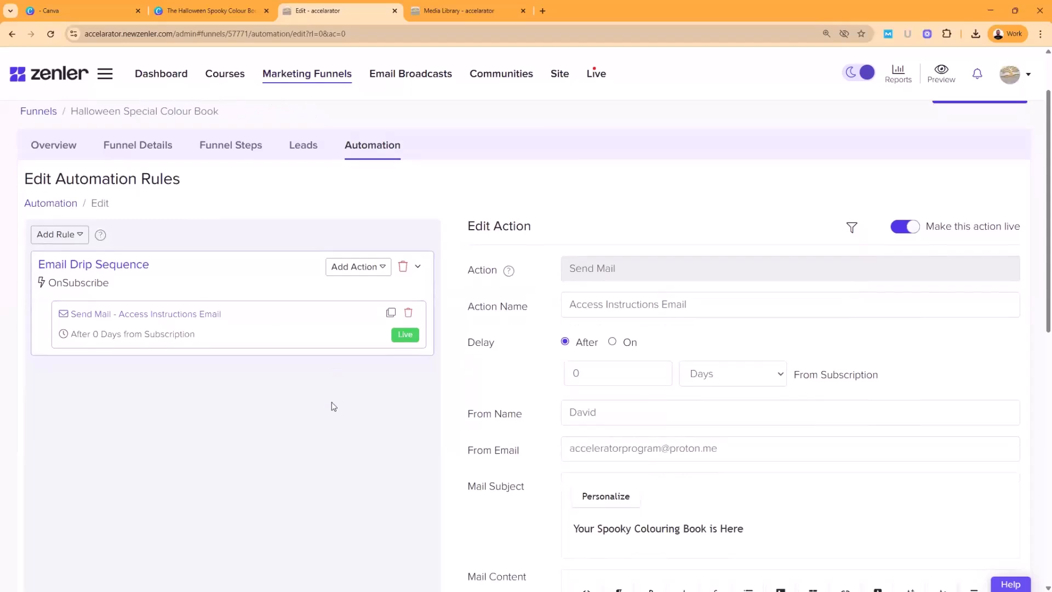
left_click_drag(673, 315, 575, 314)
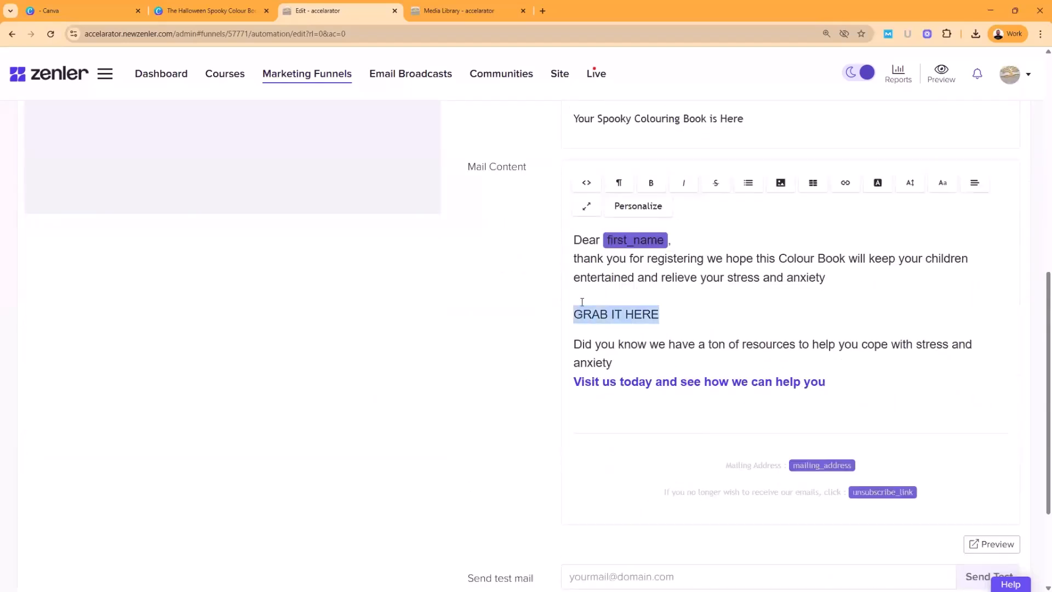
left_click(845, 182)
left_click(857, 211)
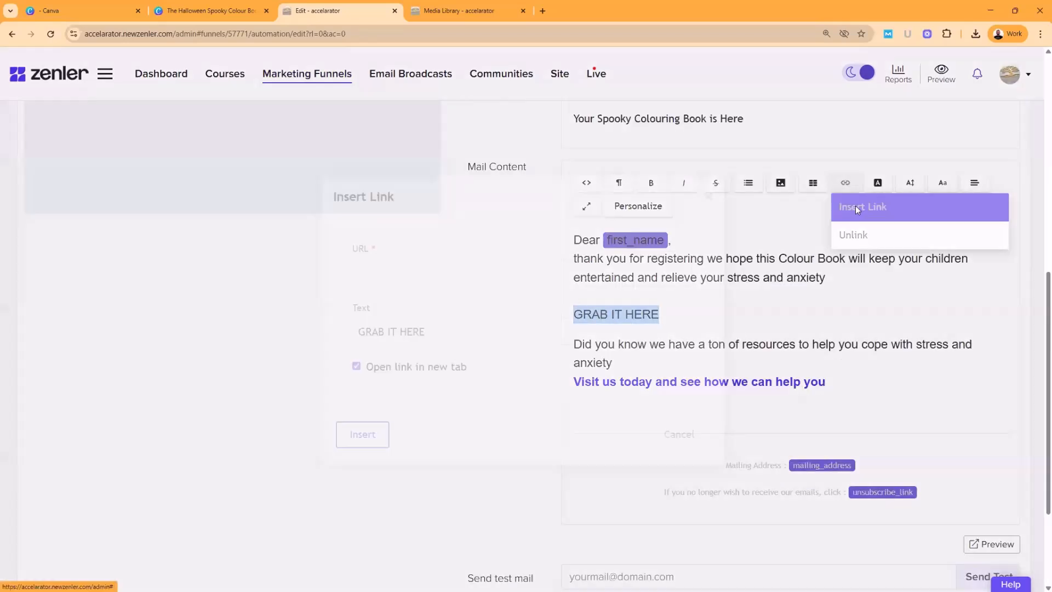
key("ctrl+v")
left_click(364, 438)
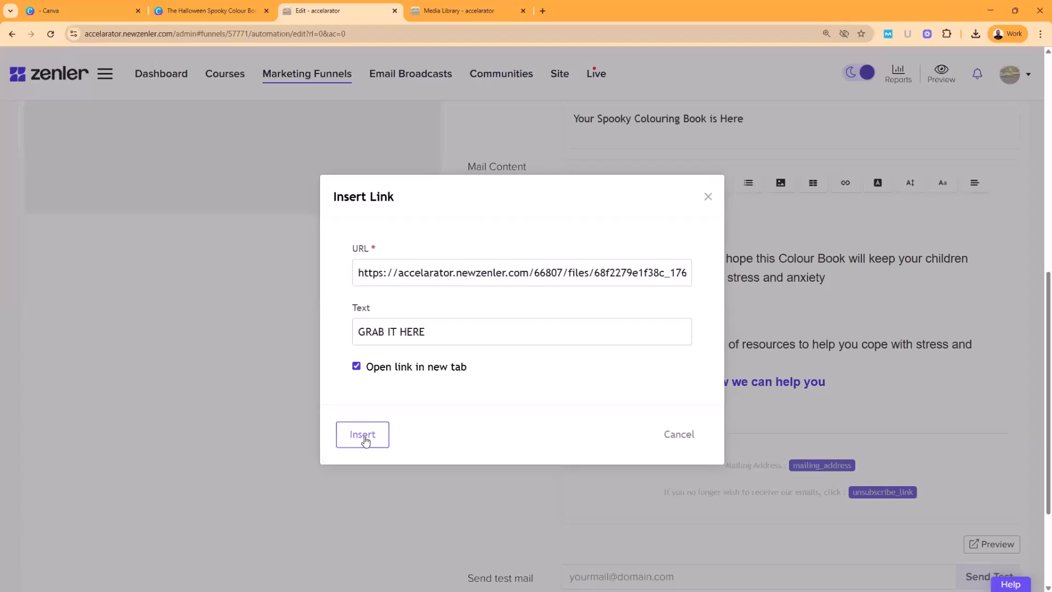
left_click(657, 186)
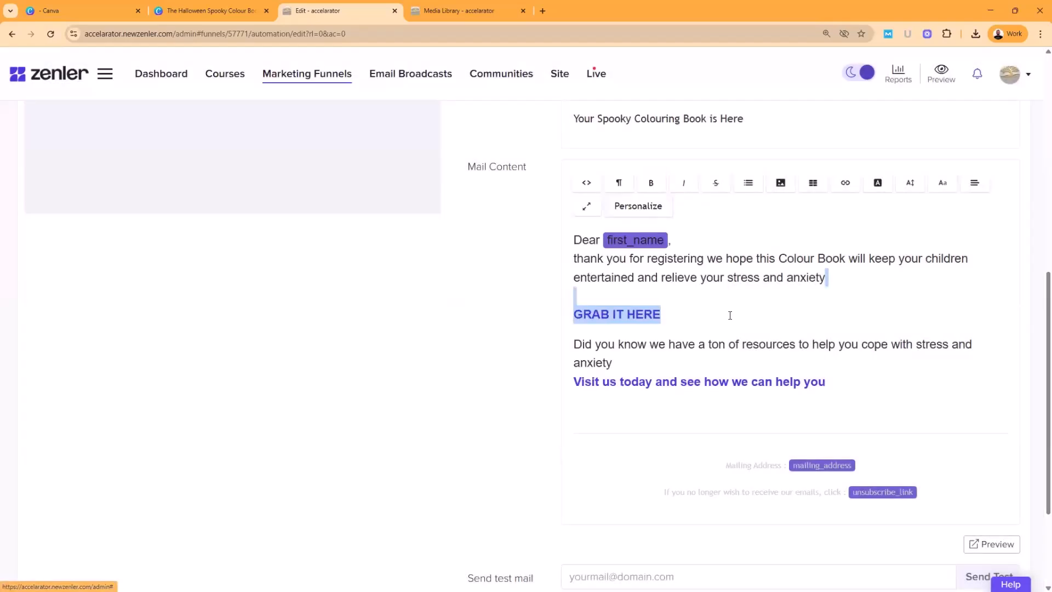
Step: Set the font size of the GRAB IT HERE line in the email content to 28px
left_click_drag(683, 320, 575, 310)
left_click(911, 182)
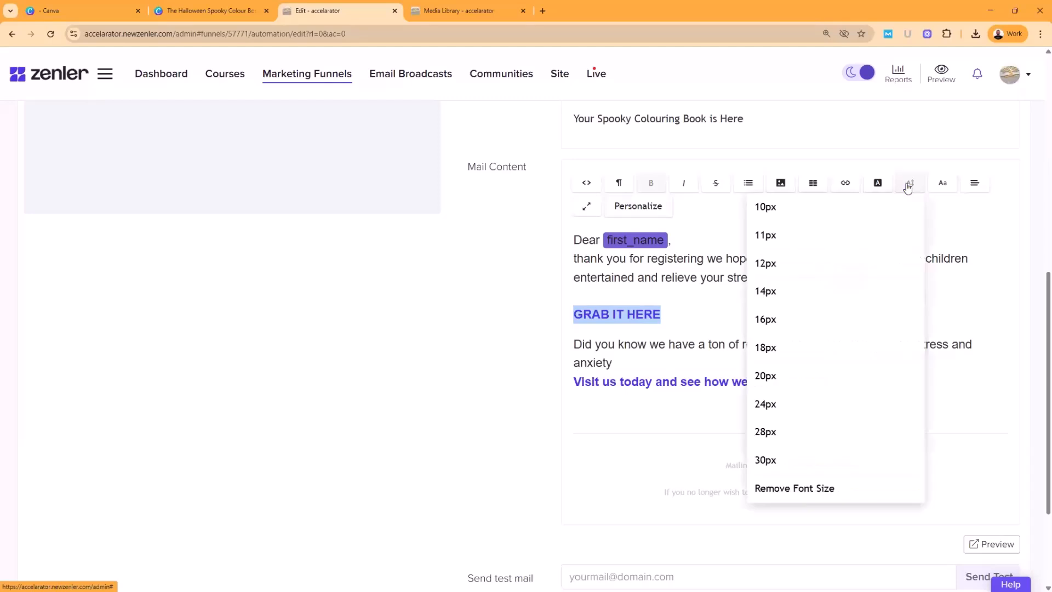
left_click(789, 430)
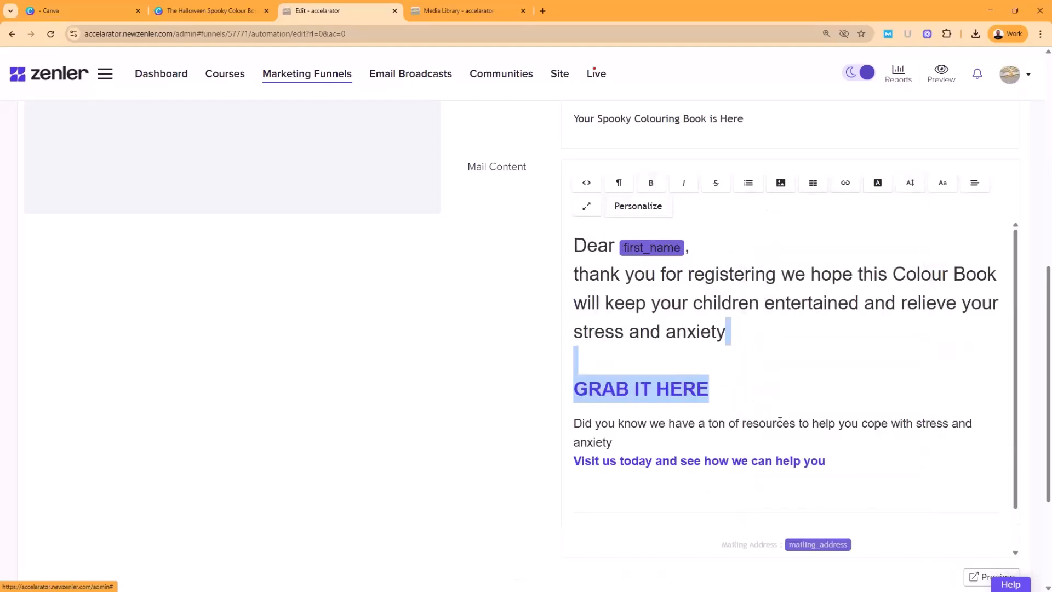
left_click(691, 374)
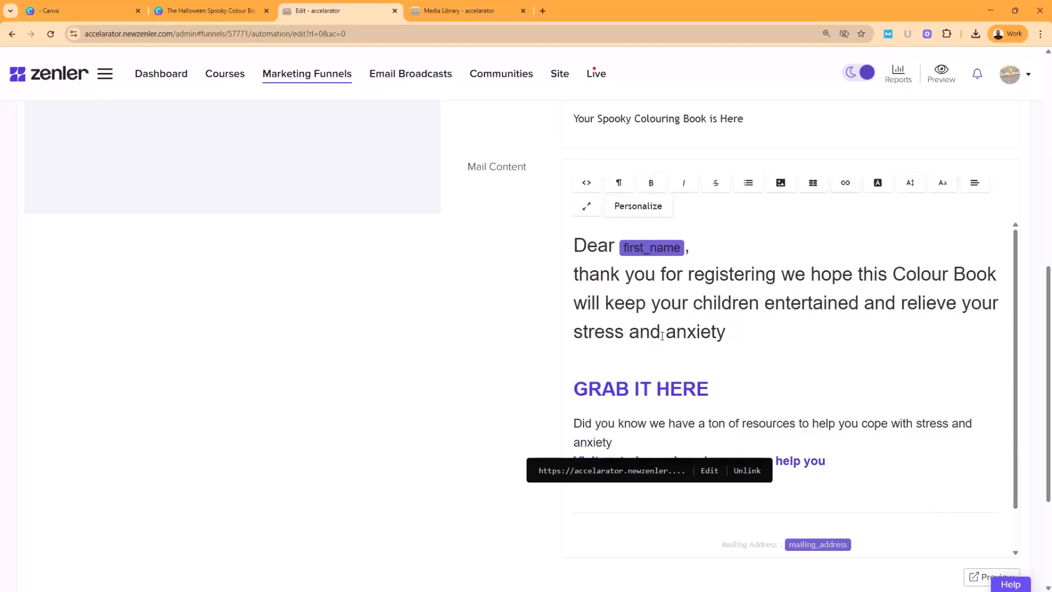
Step: Set the font size of the email's greeting and thank-you paragraph to 18px
left_click_drag(727, 331, 573, 245)
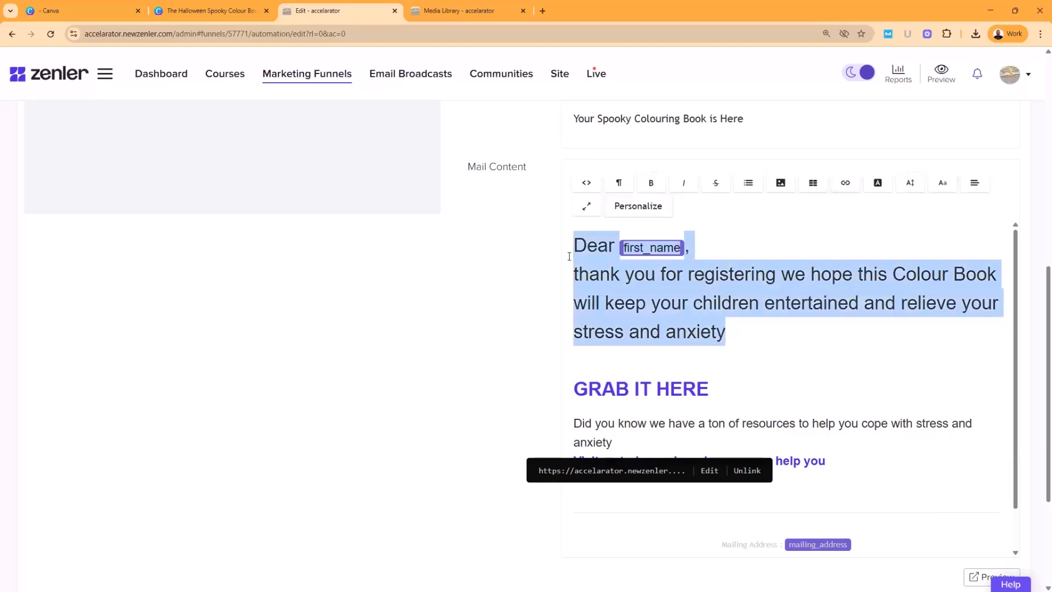
left_click(910, 182)
left_click(768, 348)
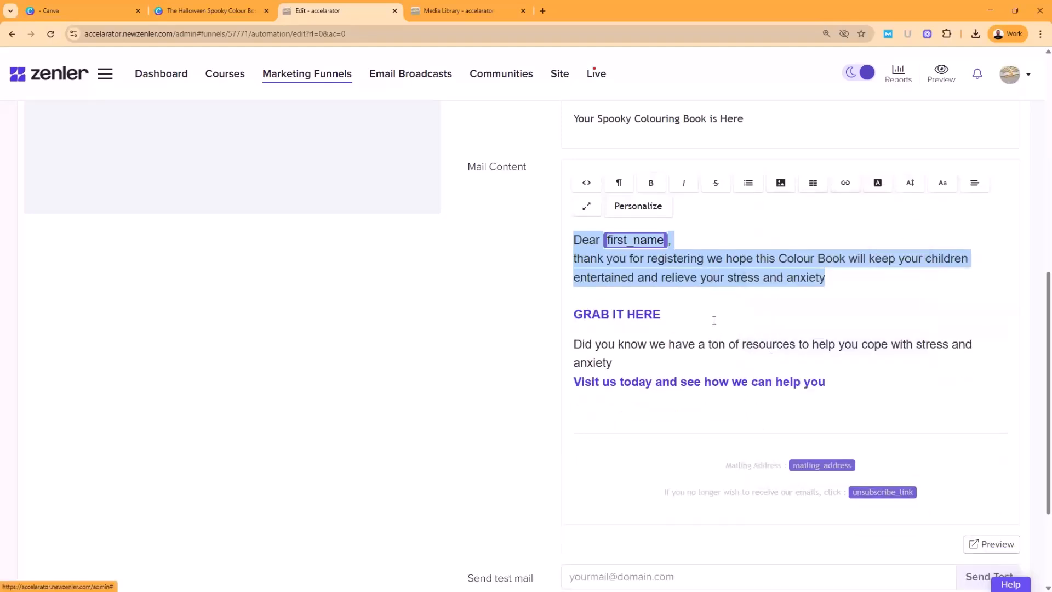
left_click(651, 326)
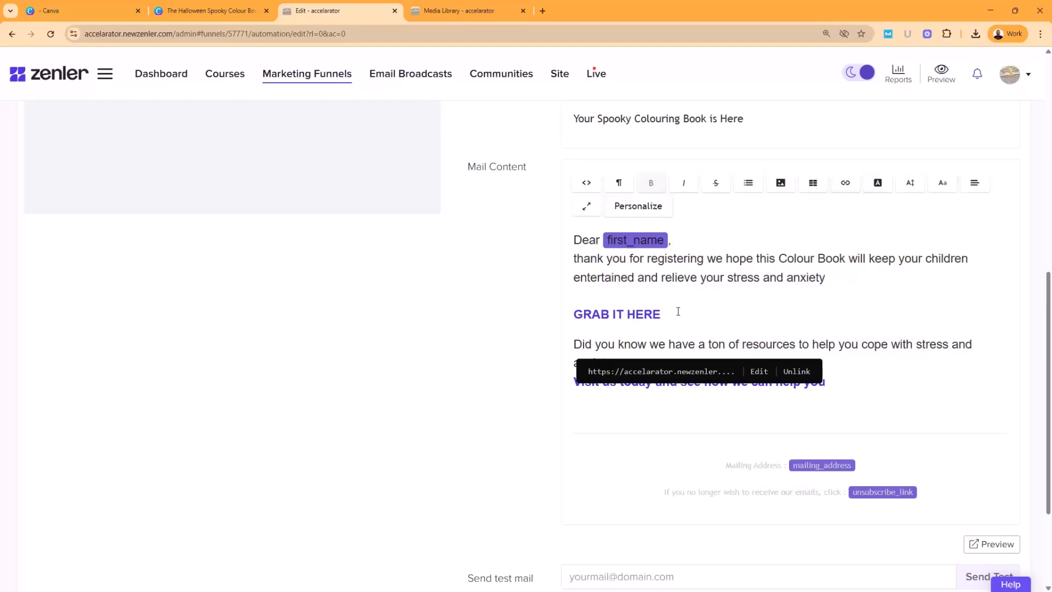
Step: Add the closing "All the best" and the sender's first name below the visit-us link, and save the email action
left_click(861, 384)
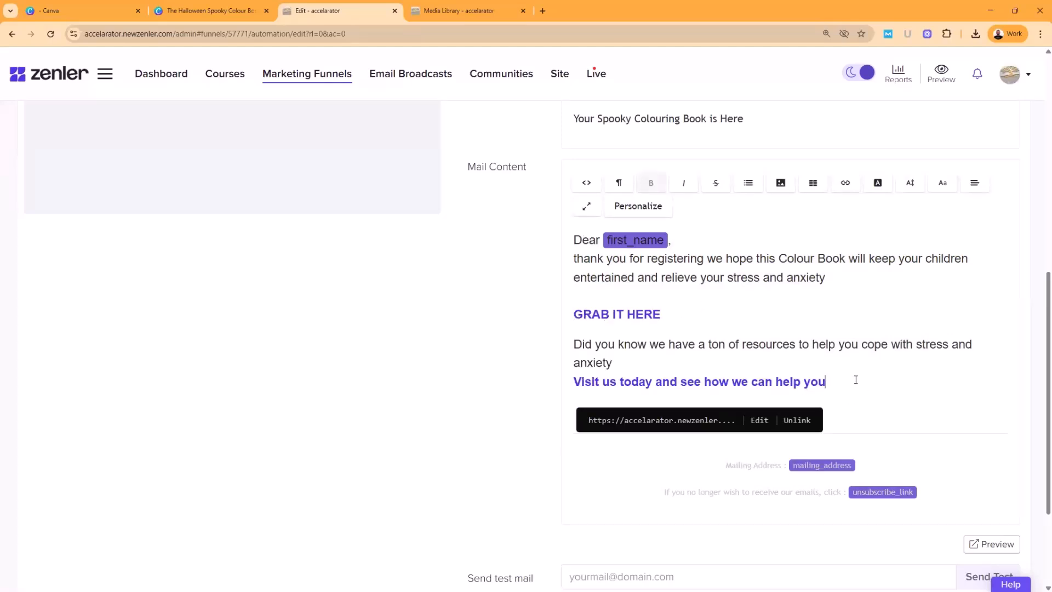
key("Return")
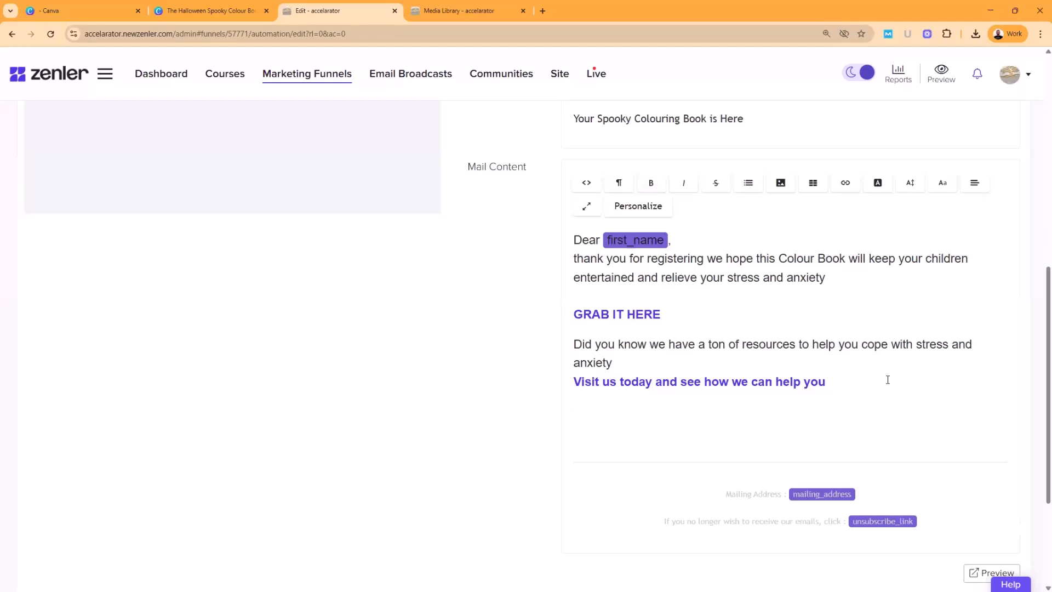
type("All the best")
key("Return")
type("Kevin")
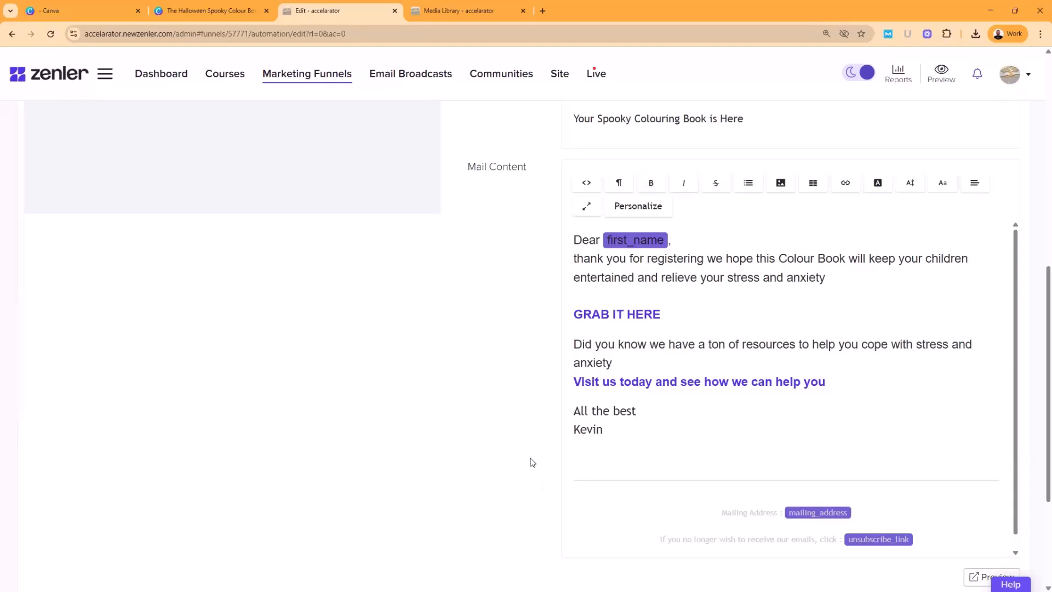
scroll(531, 461, "down", 3)
left_click(964, 460)
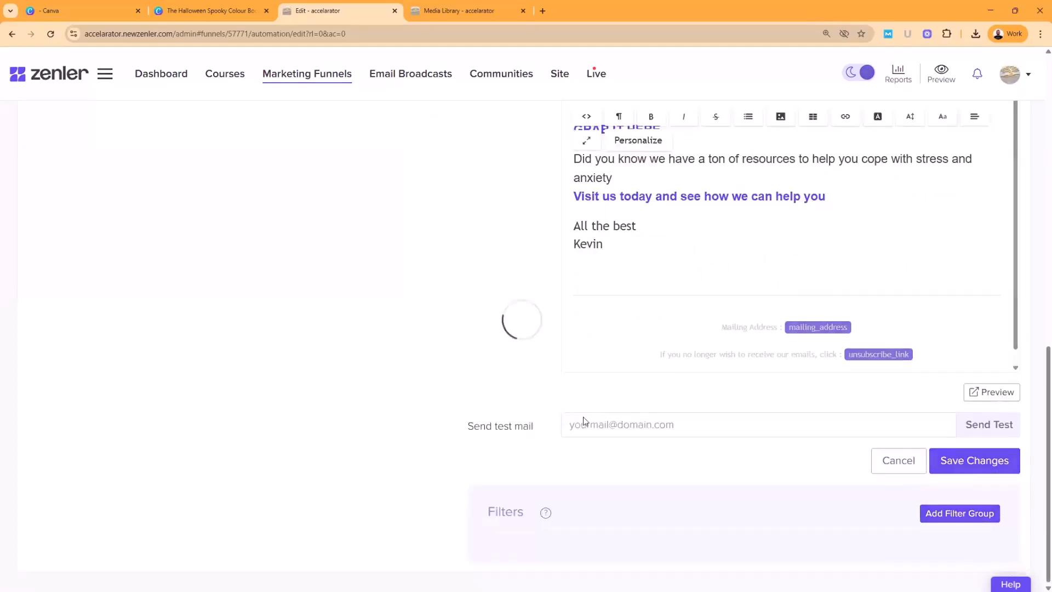
scroll(399, 291, "up", 6)
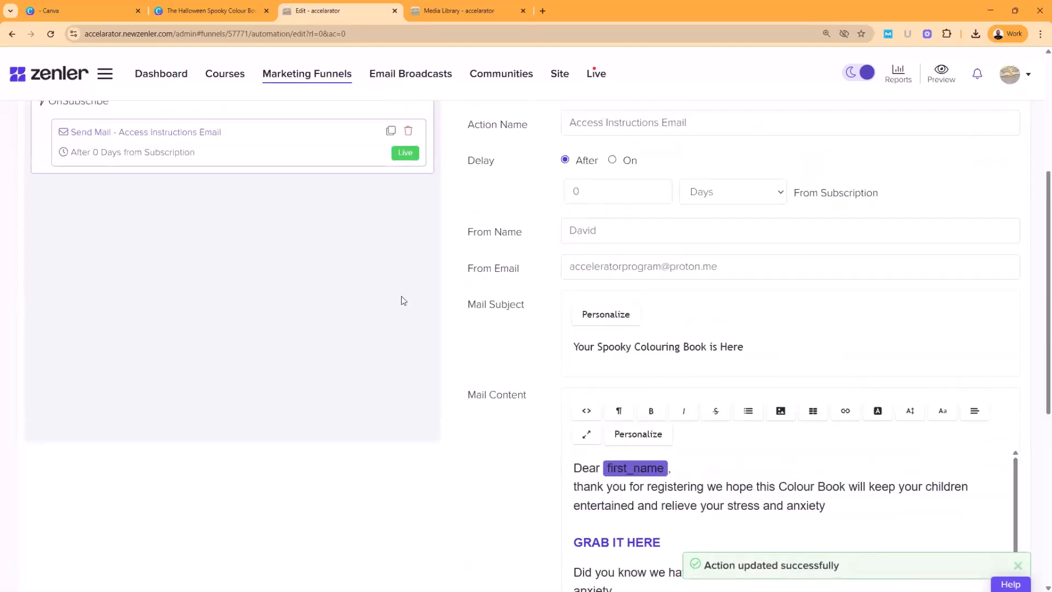
scroll(404, 300, "up", 5)
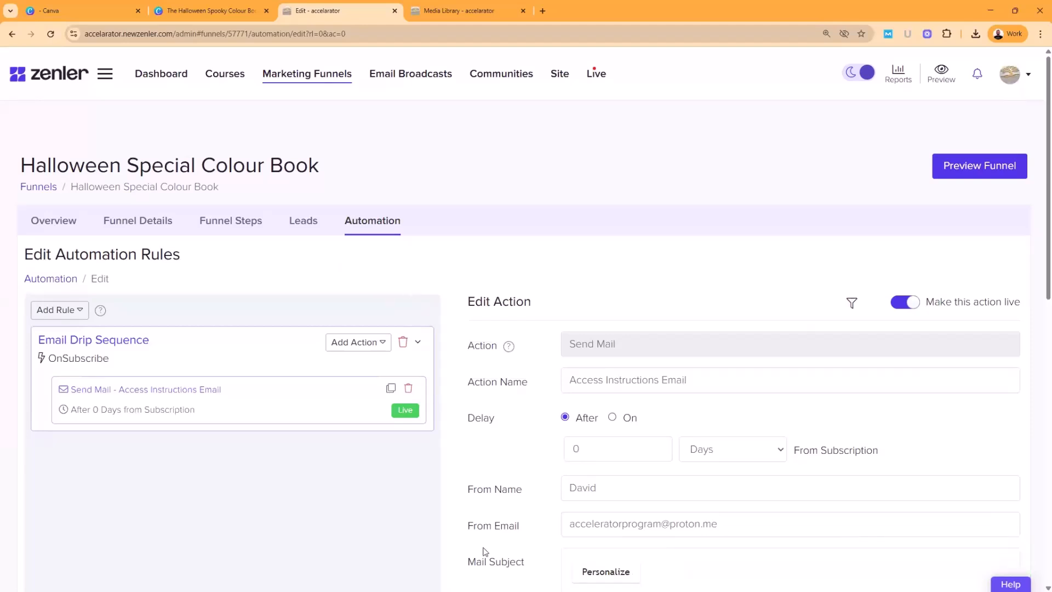
Step: Preview the email and test its "Visit us today and see how we can help you" link in a separate tab
scroll(747, 510, "down", 4)
scroll(697, 451, "down", 4)
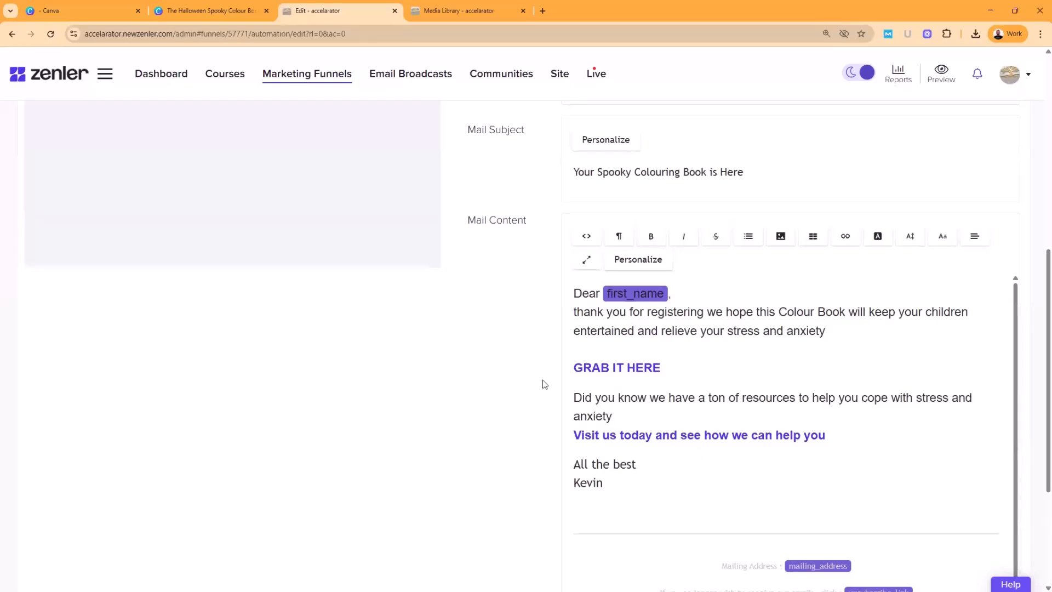
scroll(422, 388, "down", 4)
left_click(994, 431)
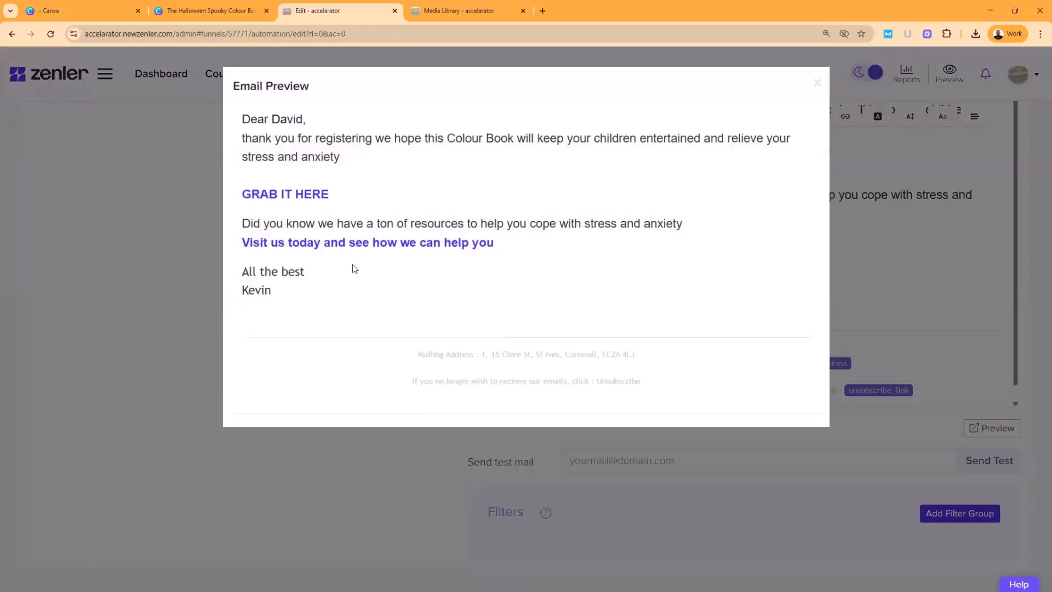
right_click(361, 247)
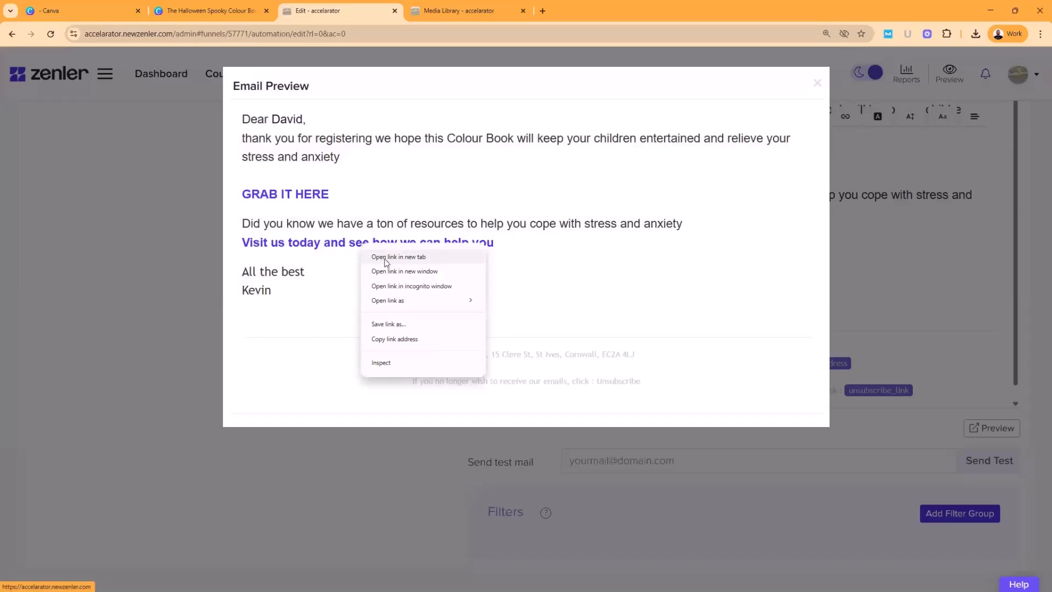
left_click(386, 255)
left_click(599, 8)
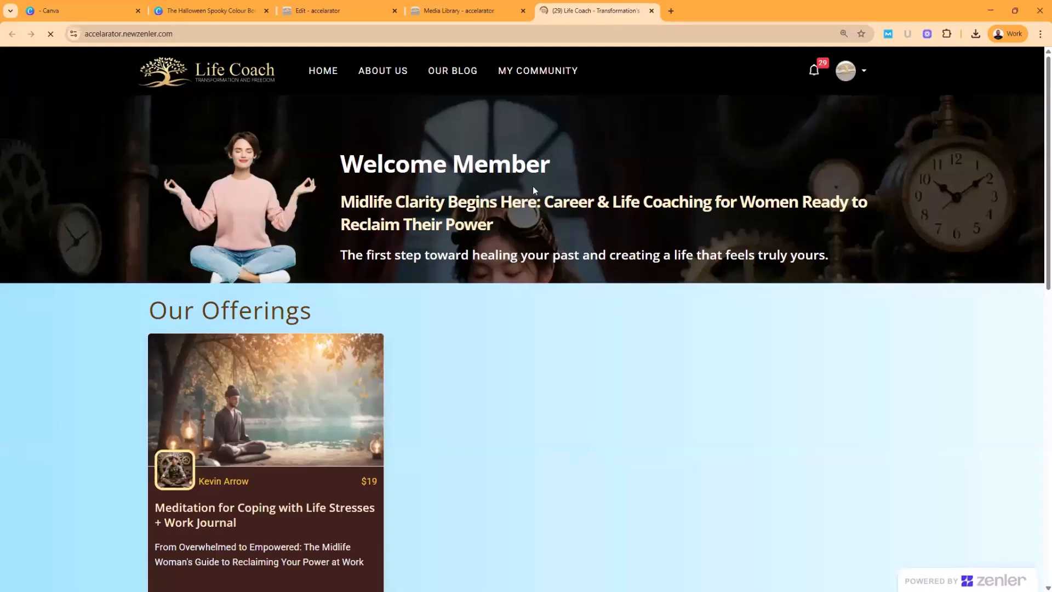
left_click(358, 19)
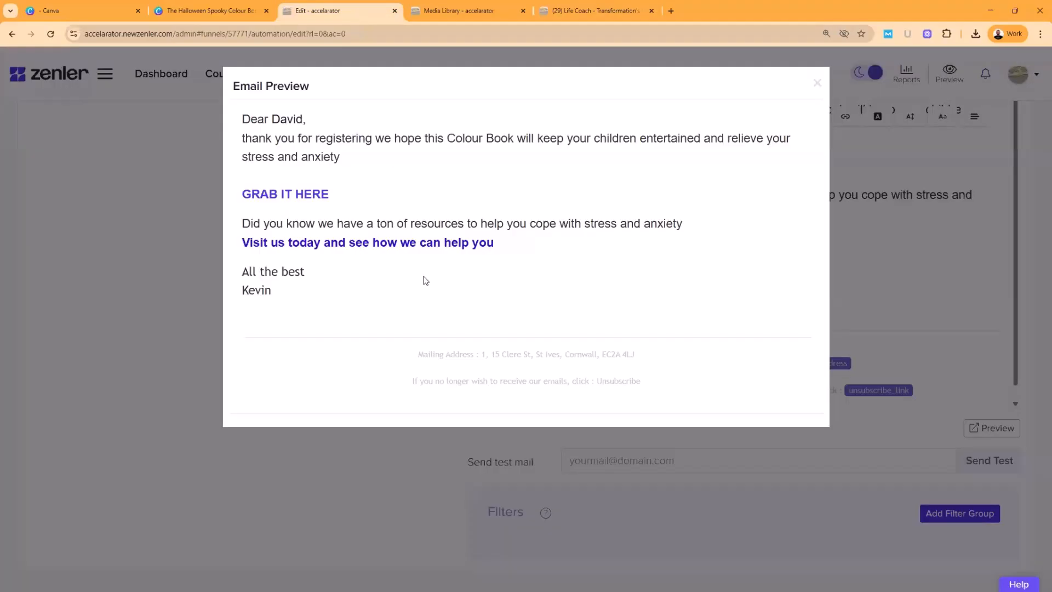
Step: Test the GRAB IT HERE download link from the email preview, and close the preview
right_click(305, 200)
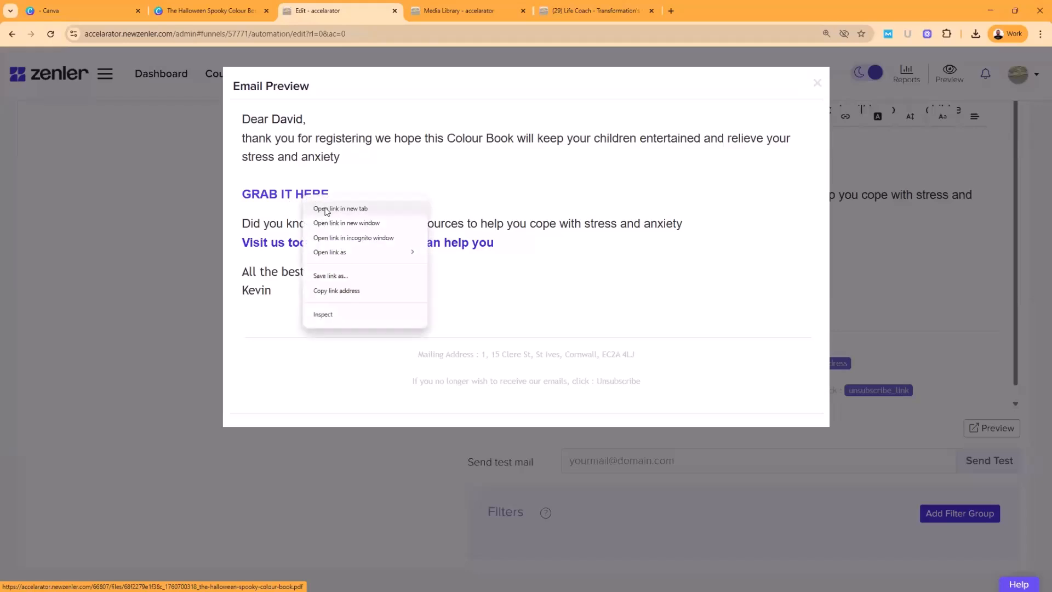
left_click(326, 210)
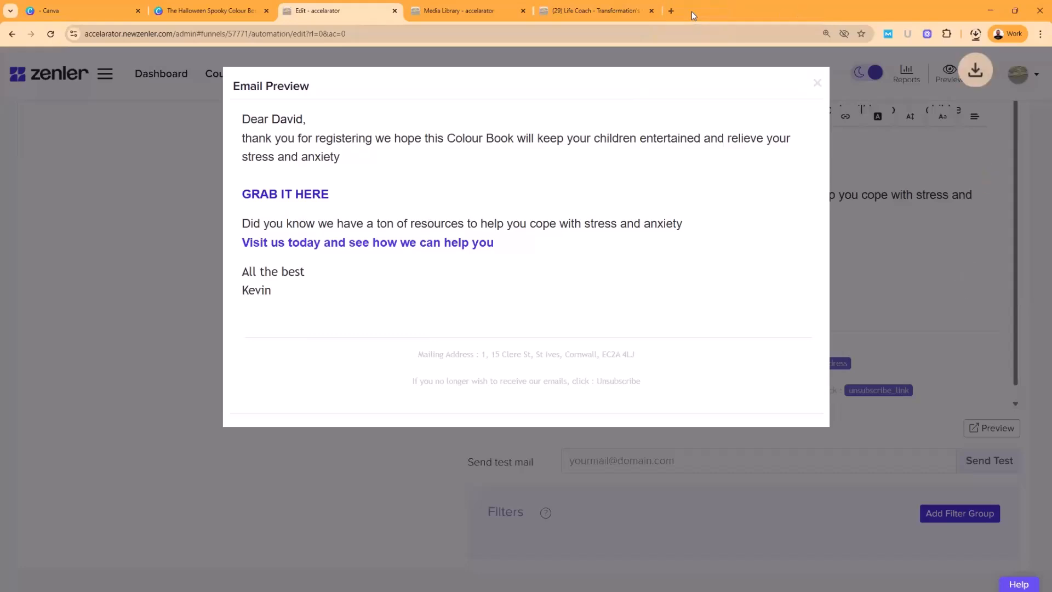
mouse_move(899, 61)
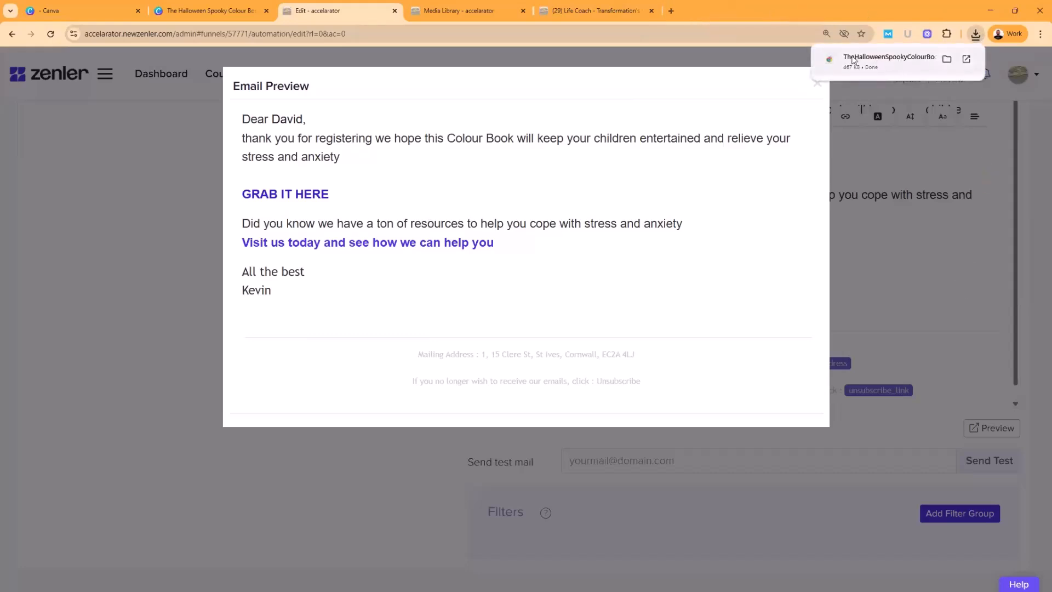
left_click(816, 85)
scroll(470, 281, "up", 10)
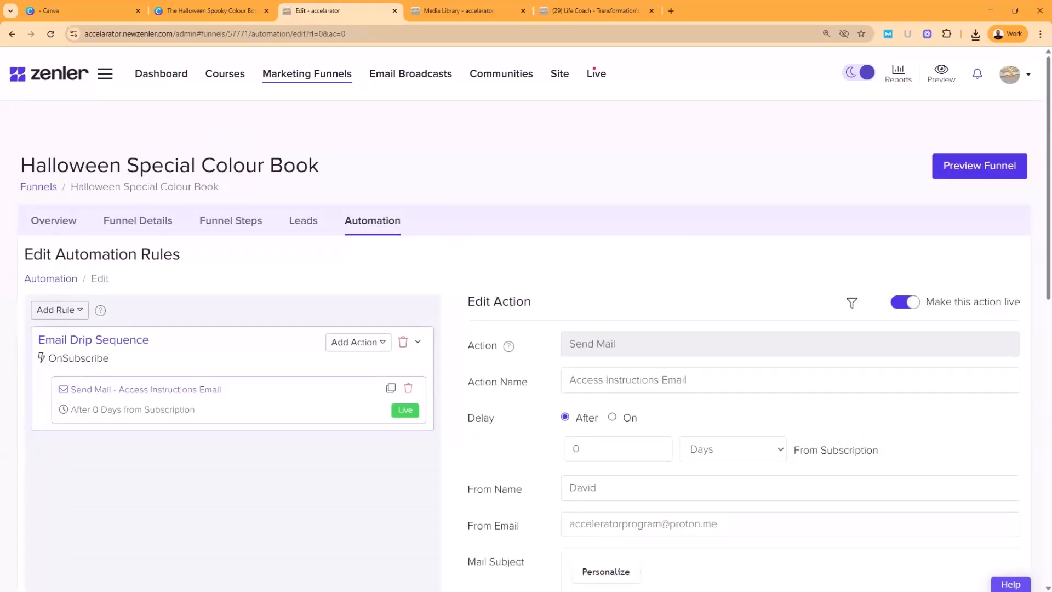
key("alt+Tab")
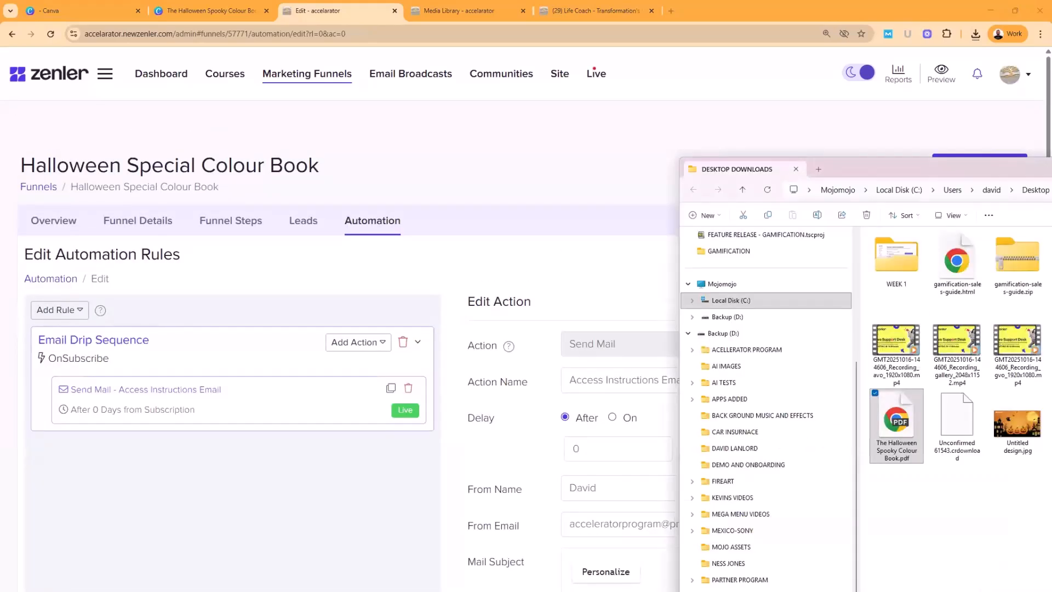
left_click_drag(880, 166, 1051, 165)
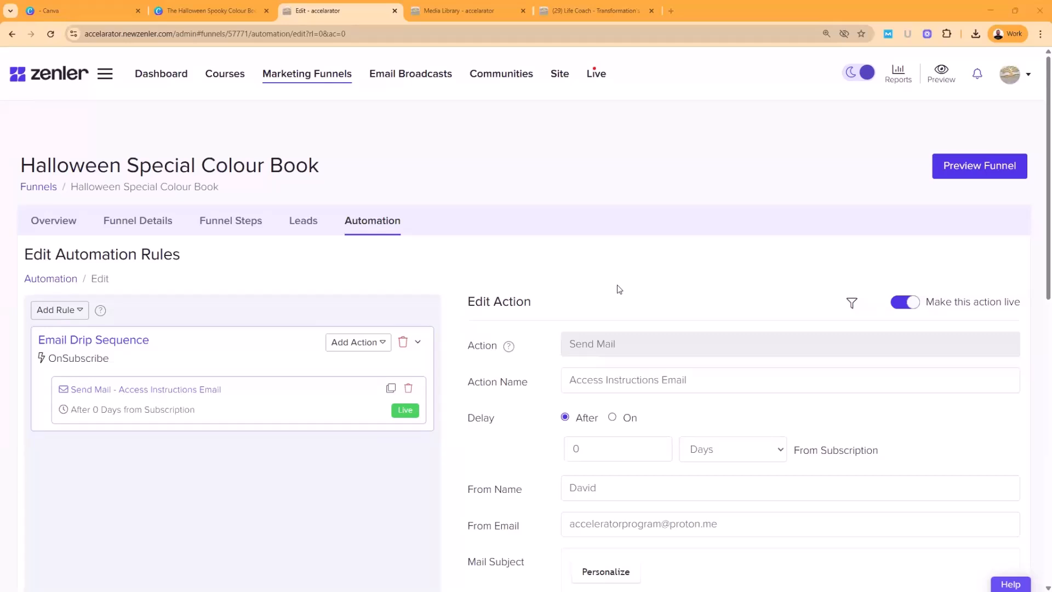
Step: Switch to Canva and create a blank Instagram Post (4:5) design from the social media formats
left_click(184, 12)
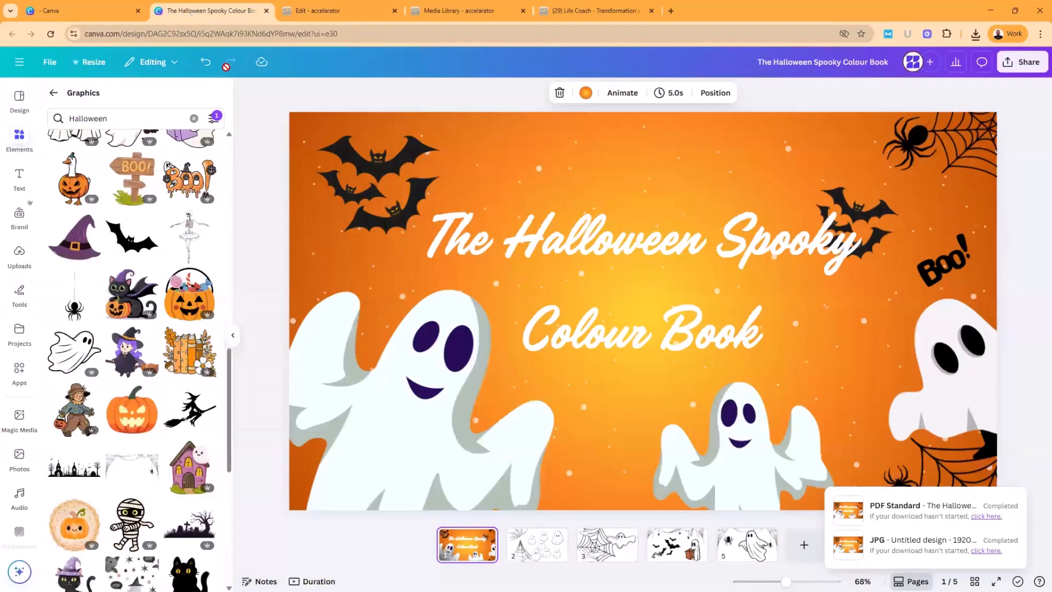
left_click(82, 11)
left_click(214, 284)
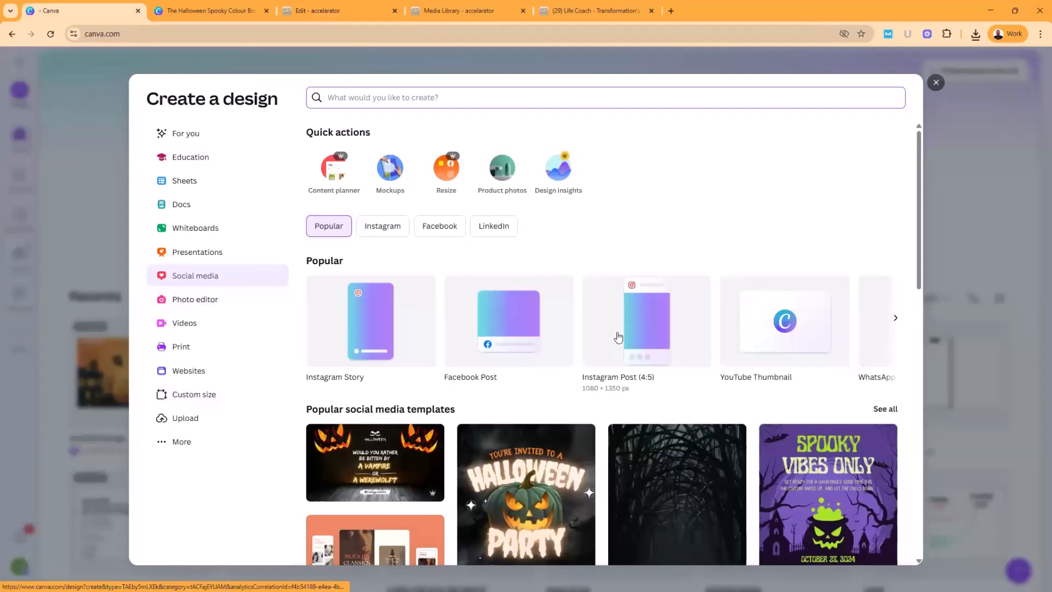
left_click(655, 329)
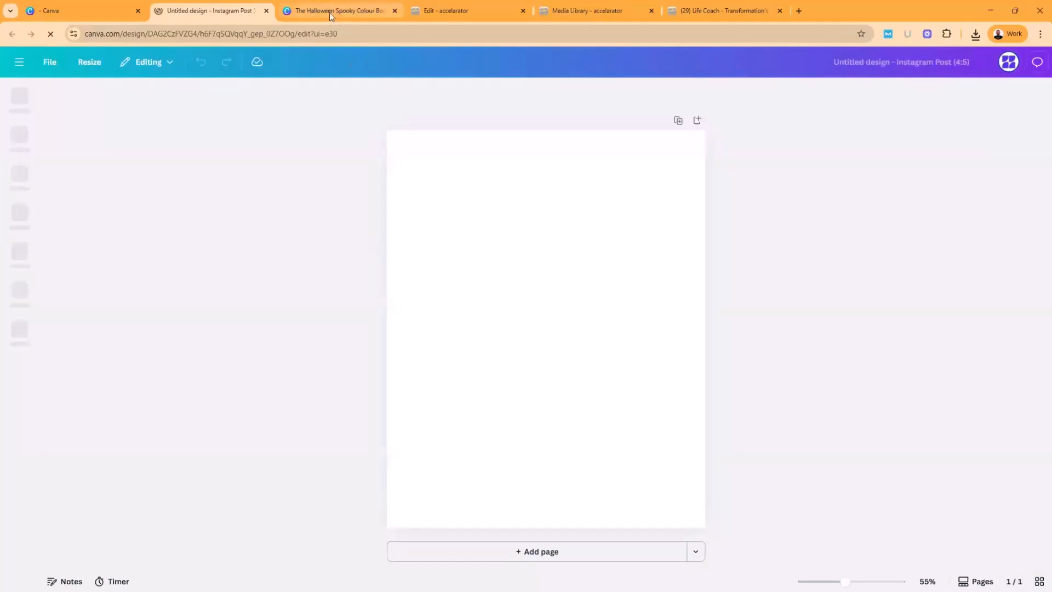
Step: Copy the title and all Halloween graphics from the colour book's cover page into the blank Instagram post
left_click(329, 11)
left_click_drag(277, 118, 1011, 503)
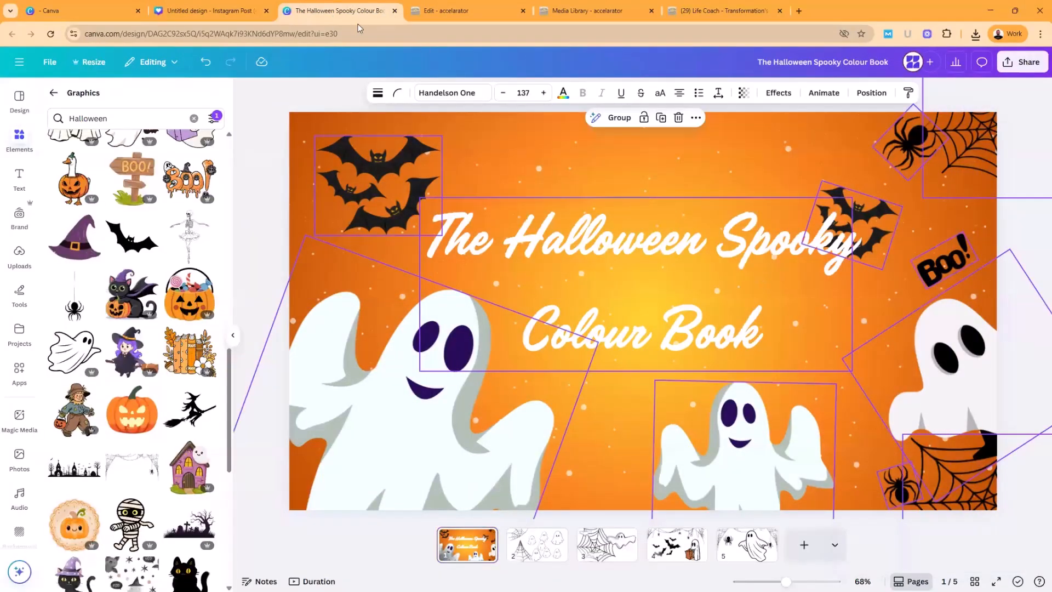
left_click(214, 11)
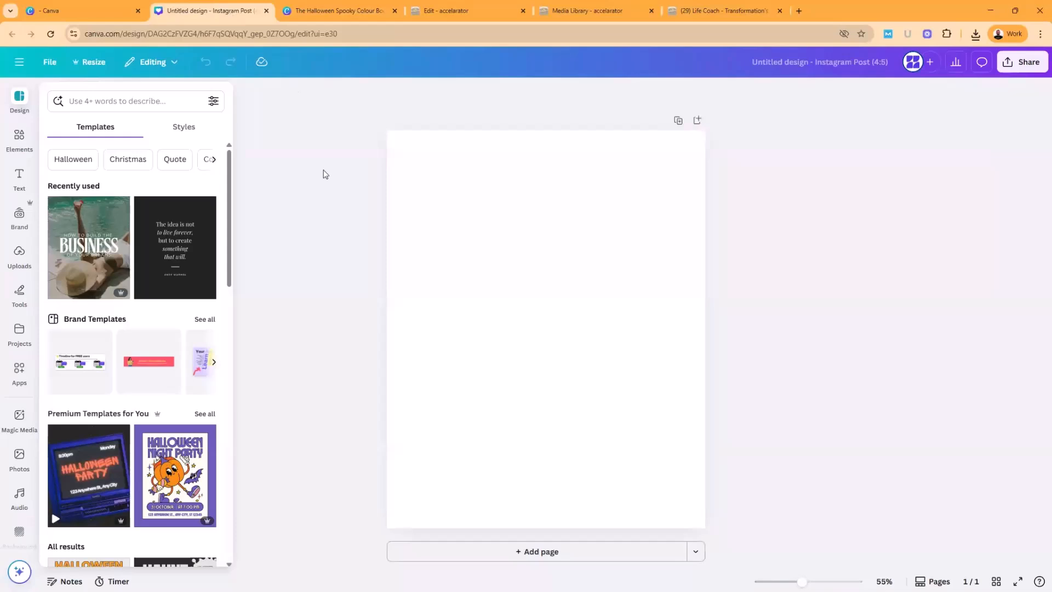
key("ctrl+v")
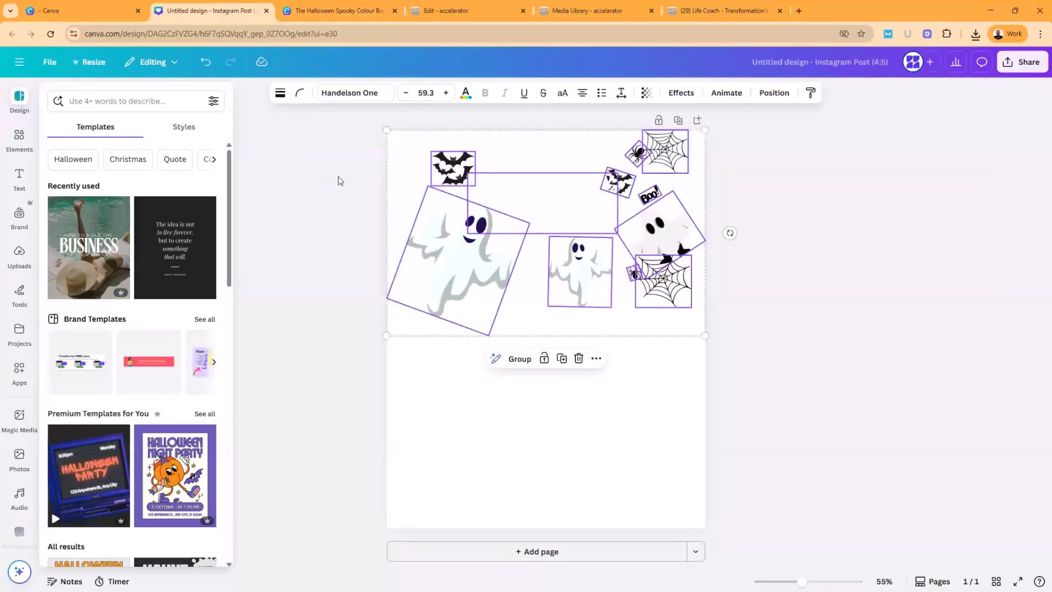
Step: Copy the orange background from the colour book's cover page into the Instagram post
left_click(329, 12)
left_click(517, 134)
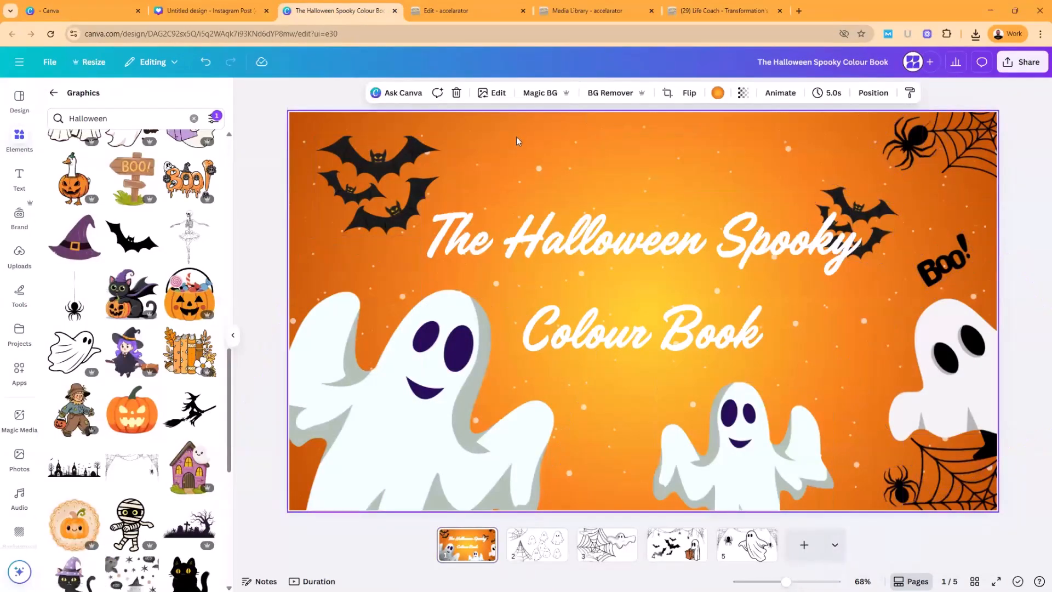
key("ctrl+c")
left_click(208, 11)
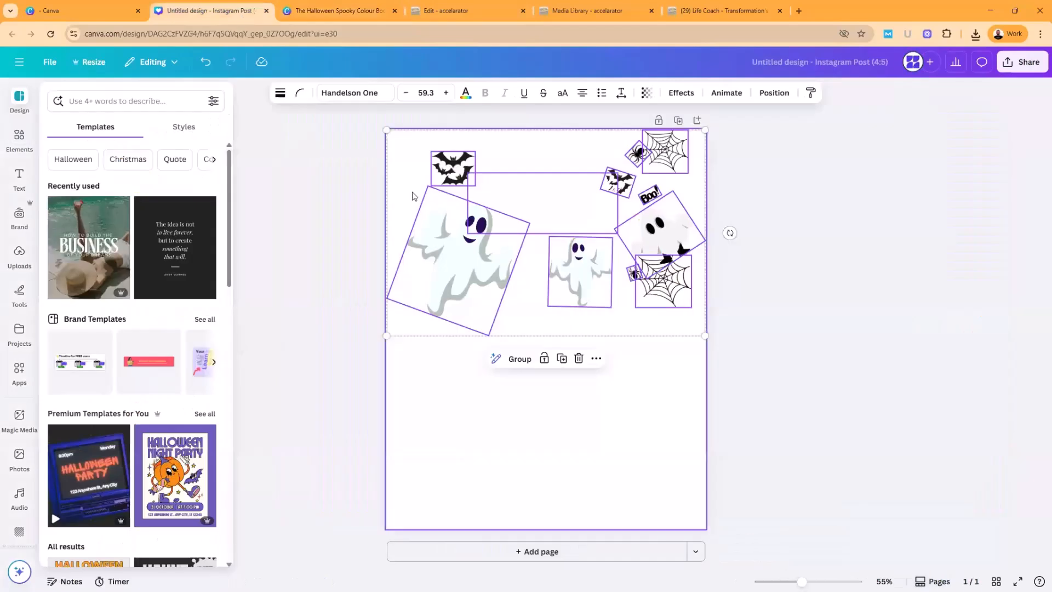
key("ctrl+v")
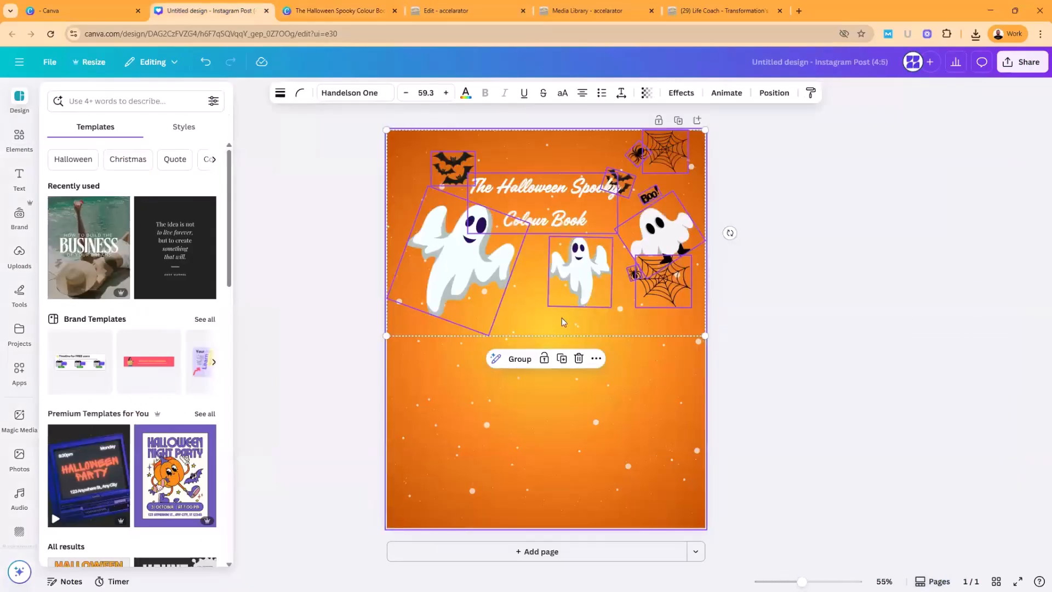
Step: Move the large ghost to the page's lower left, the small ghost to its left side and the first bats to the upper-left corner
left_click(470, 281)
left_click(750, 303)
left_click(501, 283)
left_click_drag(500, 283, 479, 462)
left_click(565, 288)
left_click_drag(565, 288, 439, 291)
left_click(453, 168)
left_click_drag(453, 169, 420, 158)
Step: Enlarge the title to font size 100, centre it on the page, and place the small ghost above it
left_click_drag(521, 195, 512, 261)
left_click_drag(607, 299, 708, 341)
left_click_drag(594, 315, 554, 322)
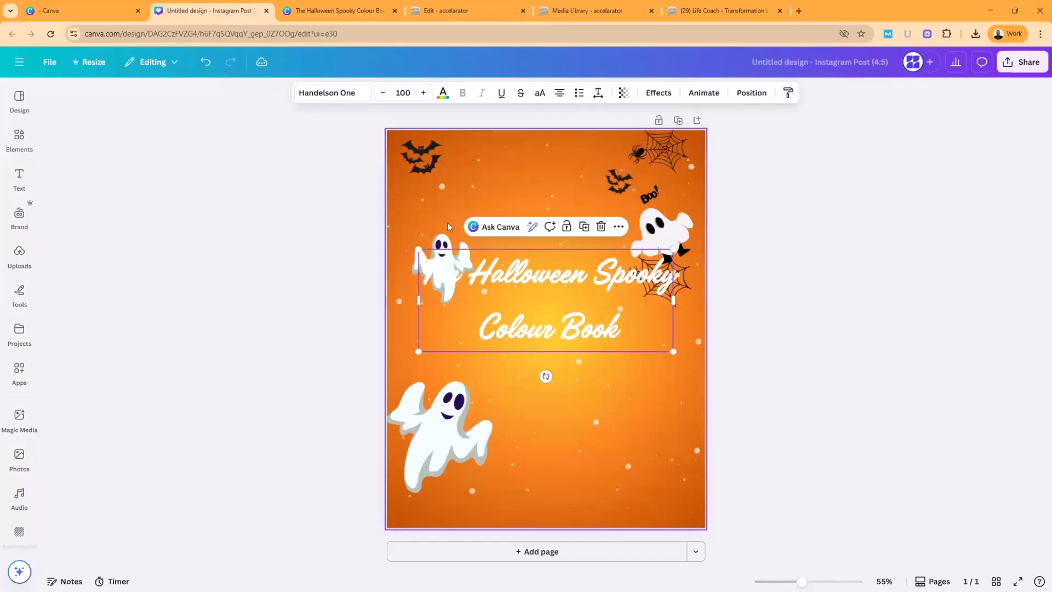
left_click_drag(435, 238, 435, 186)
Step: Move the booted ghost below the title and enlarge the second spider web to fill the page's lower-right corner
left_click_drag(658, 227, 562, 414)
left_click_drag(666, 281, 519, 512)
left_click_drag(620, 439, 653, 442)
left_click_drag(567, 412, 557, 404)
Step: Enlarge the Boo! graphic and the second bats graphic above the title
left_click(650, 198)
left_click_drag(644, 206, 613, 242)
left_click(616, 181)
left_click_drag(600, 189, 526, 187)
Step: Enlarge the upper-right spider web together with the spider beside it
left_click(671, 154)
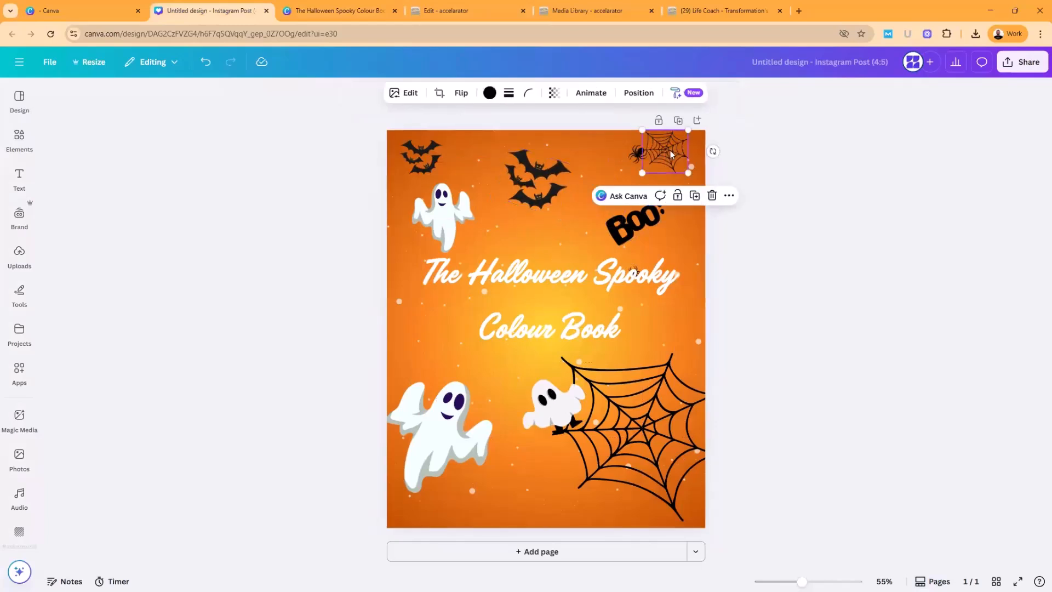
left_click(636, 155, "shift")
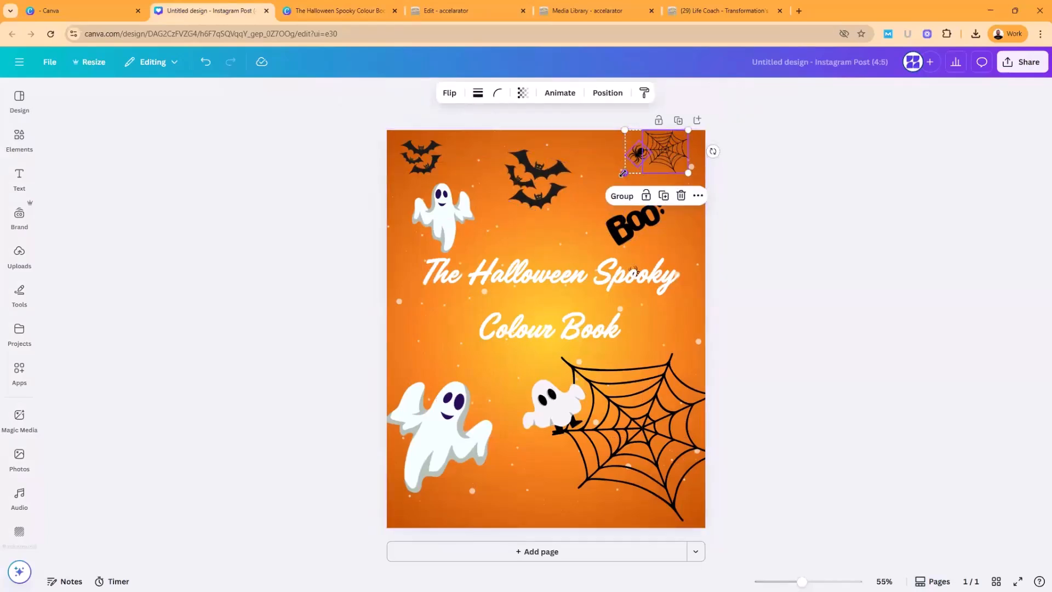
left_click_drag(628, 173, 595, 190)
left_click(776, 231)
Step: Tighten the title's line spacing and shift the title slightly down the page
left_click(549, 332)
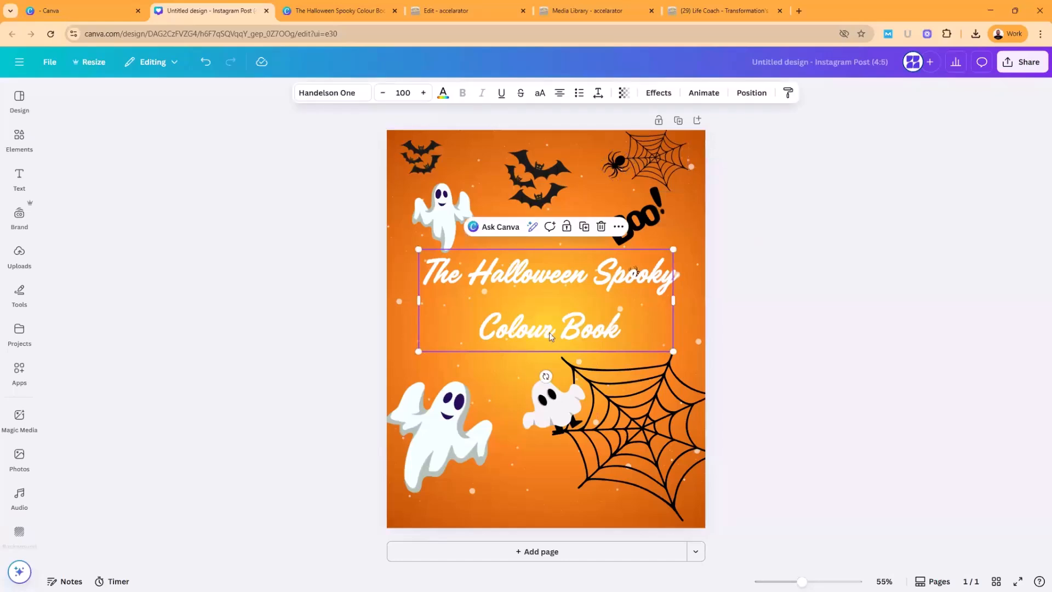
double_click(515, 328)
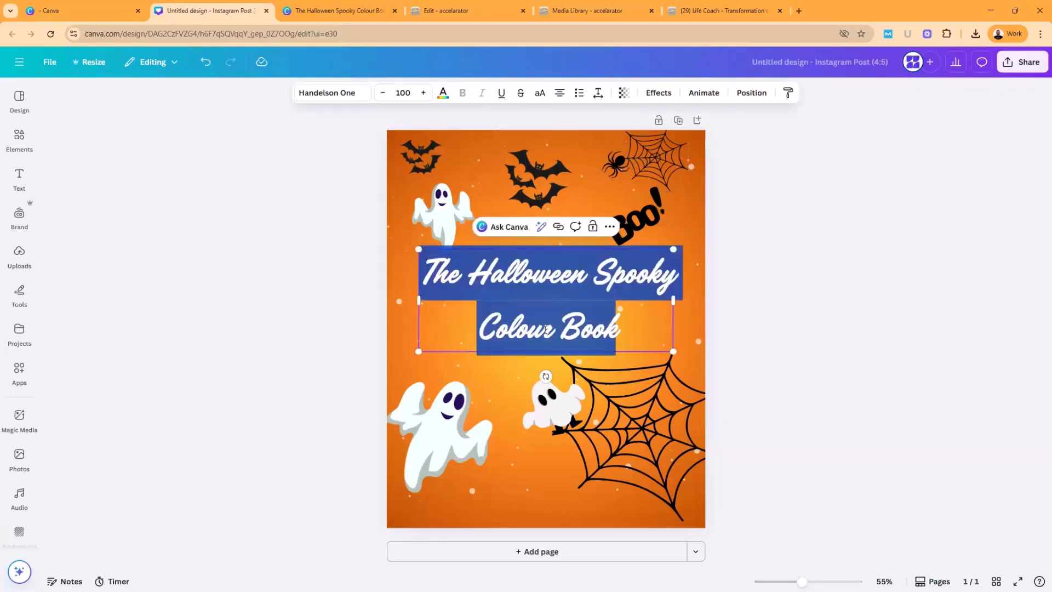
left_click(598, 93)
left_click_drag(578, 175, 559, 176)
key("Escape")
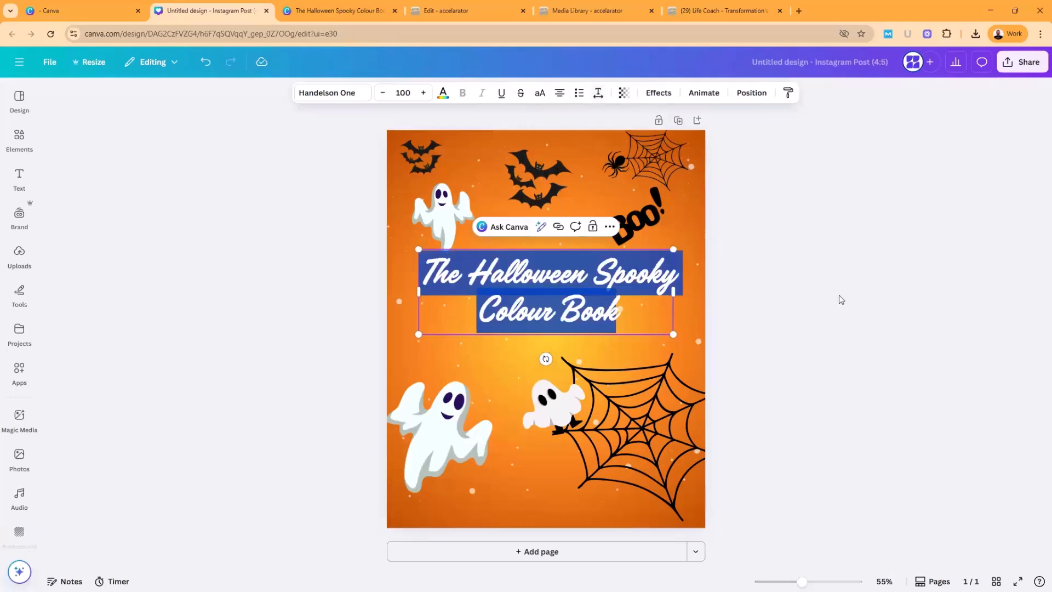
left_click(822, 313)
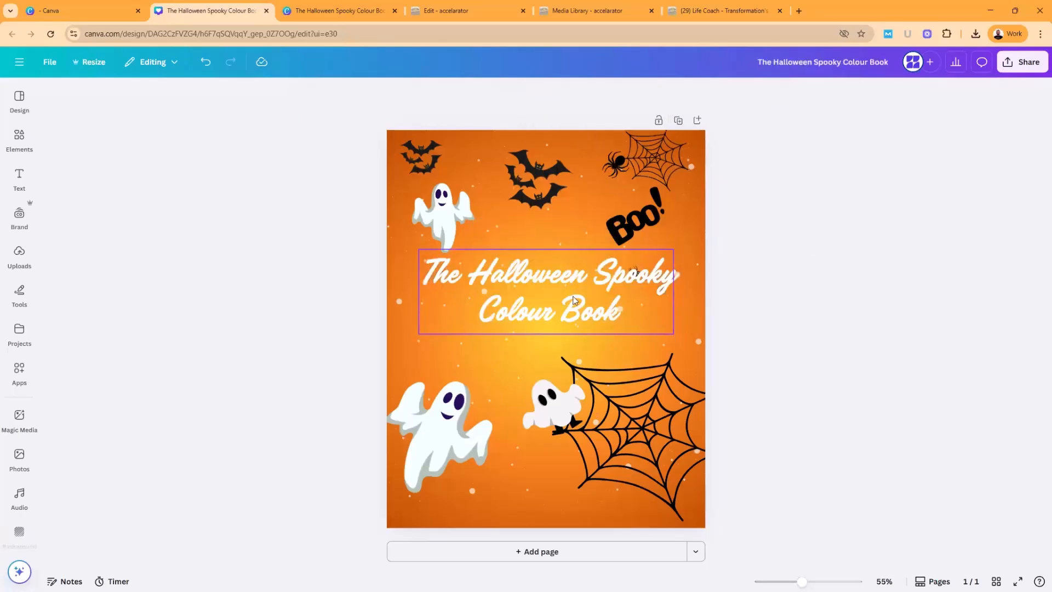
left_click_drag(574, 300, 570, 315)
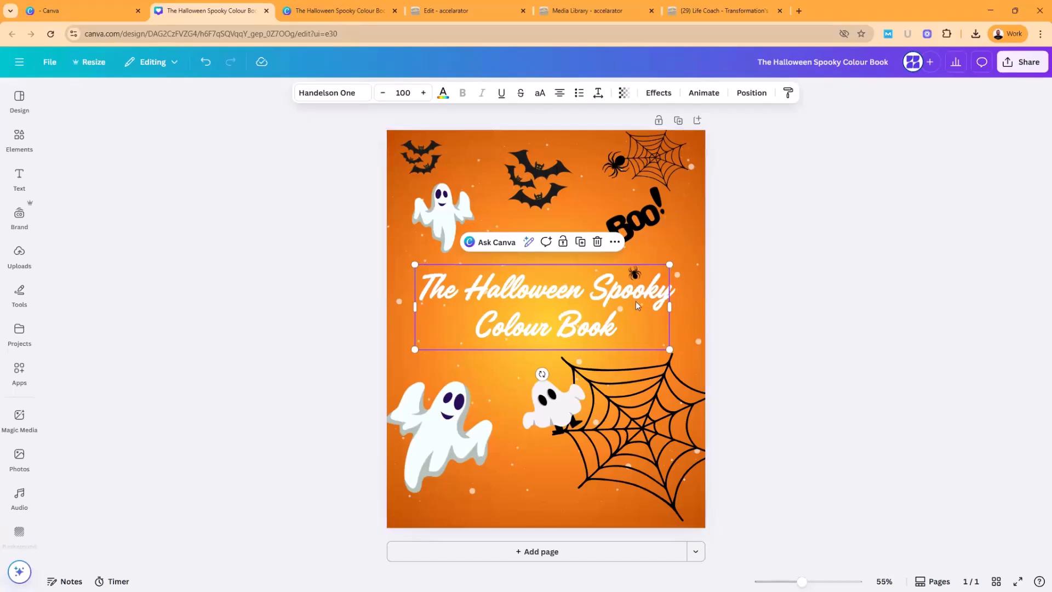
Step: Duplicate the page, and apply the Pop animation on exit to all elements on page 1
left_click(678, 122)
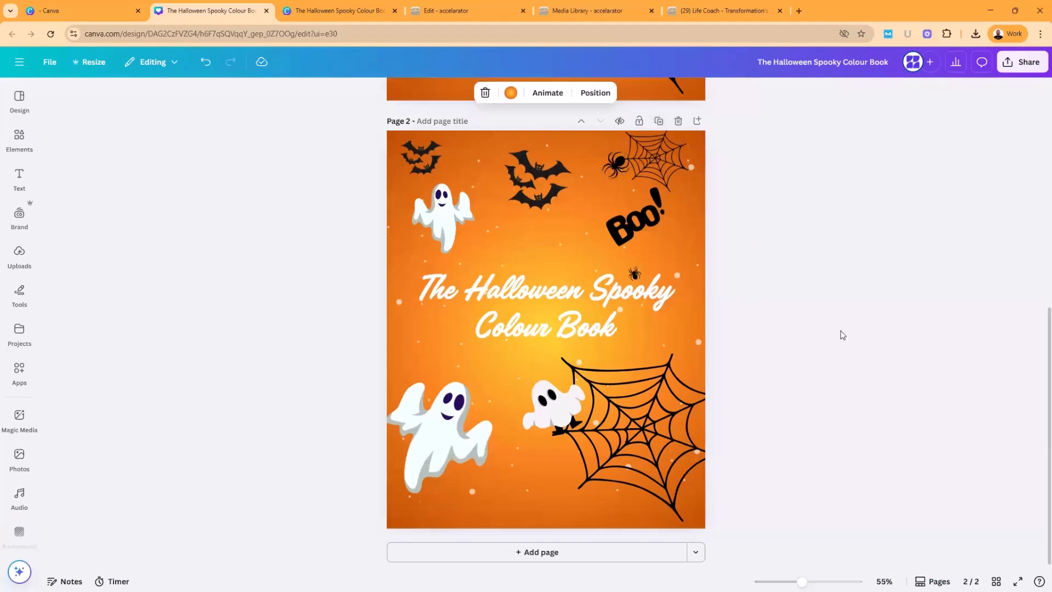
scroll(846, 345, "up", 7)
left_click_drag(328, 131, 791, 521)
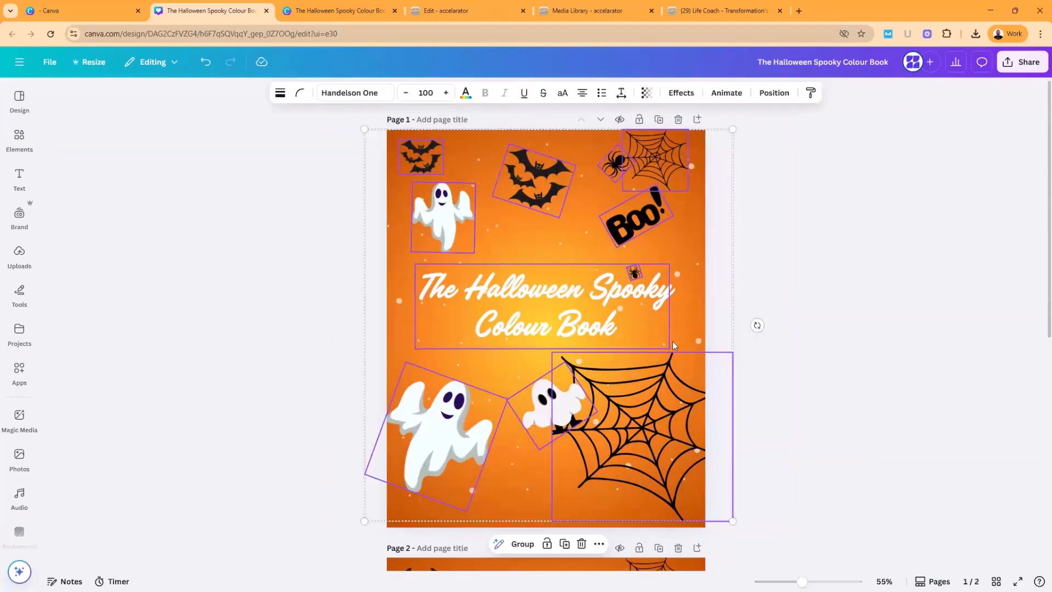
left_click(733, 94)
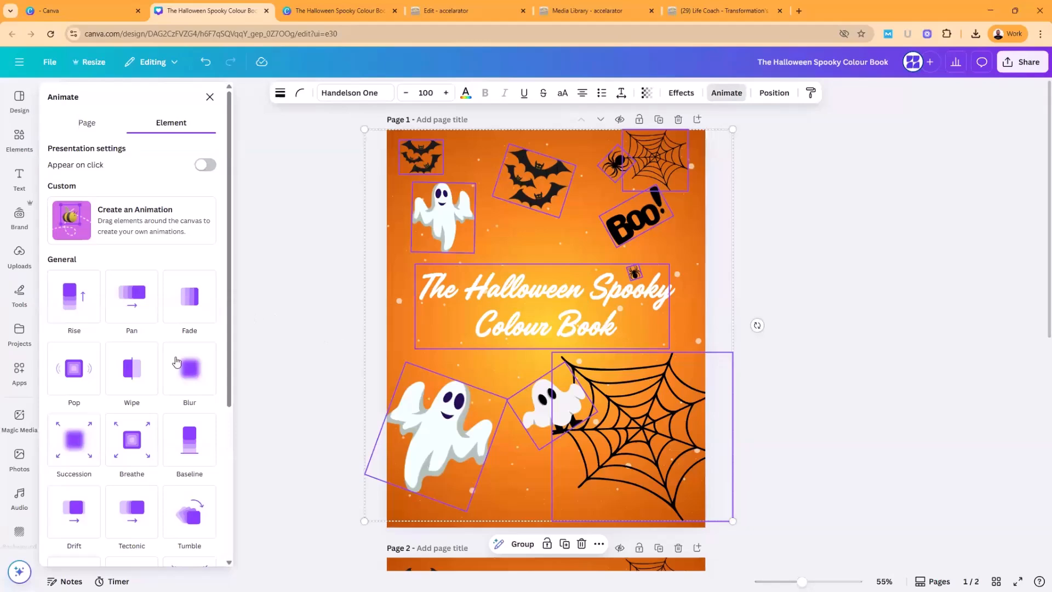
left_click(74, 368)
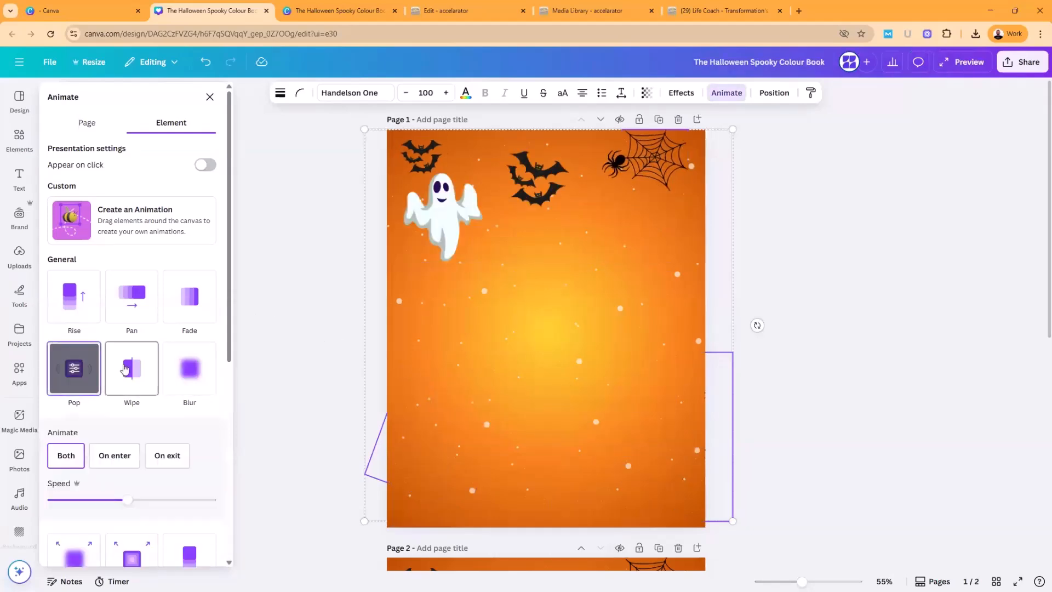
scroll(126, 373, "down", 1)
left_click(167, 401)
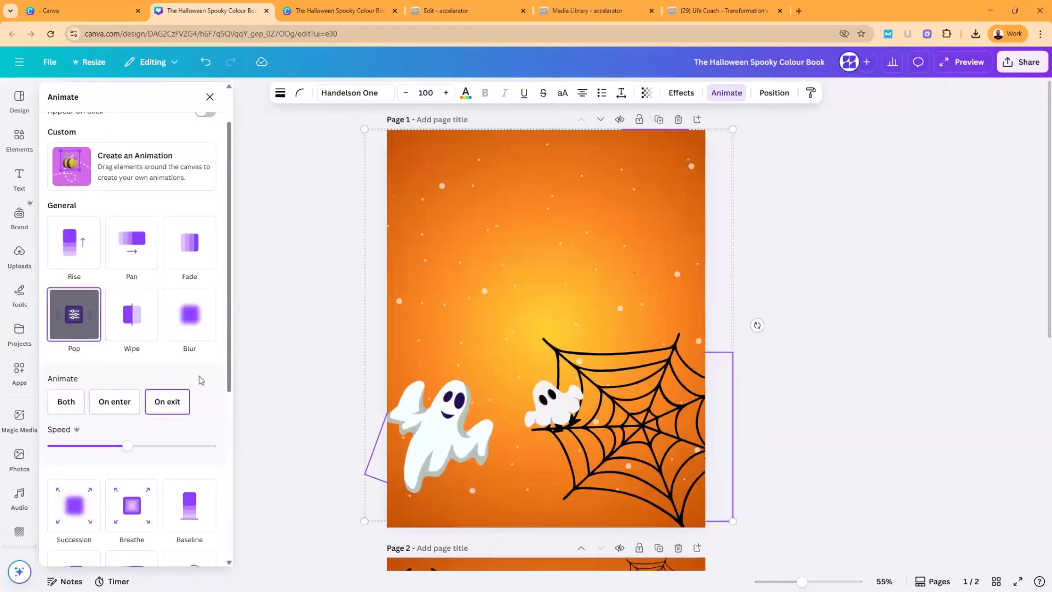
Step: On page 2, swap the small ghost with the booted ghost and enlarge the lower spider web across most of the page
scroll(946, 438, "down", 6)
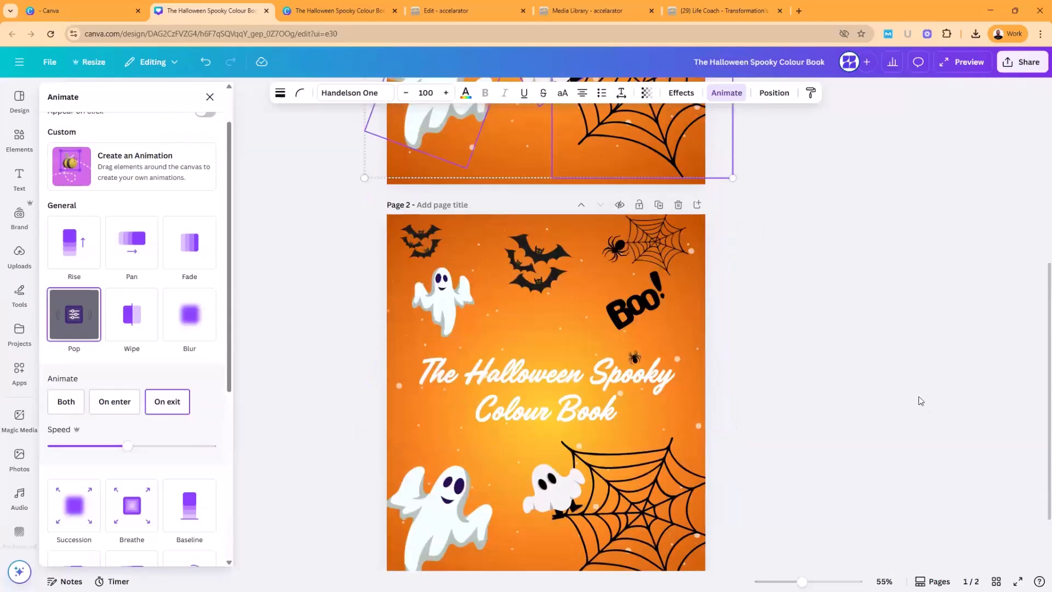
left_click(451, 266)
left_click_drag(451, 267, 589, 509)
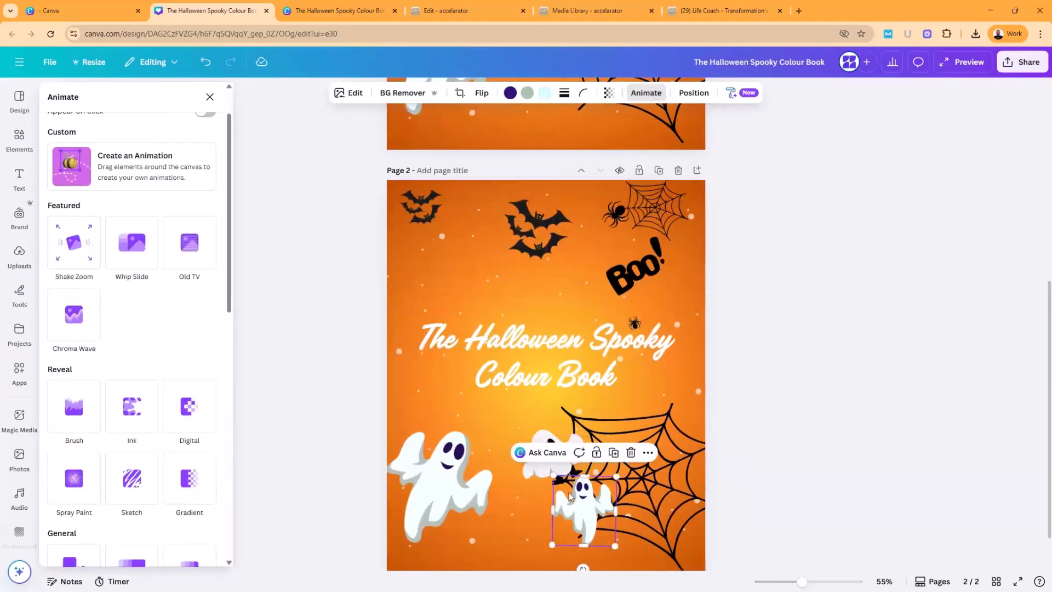
left_click_drag(529, 465, 424, 257)
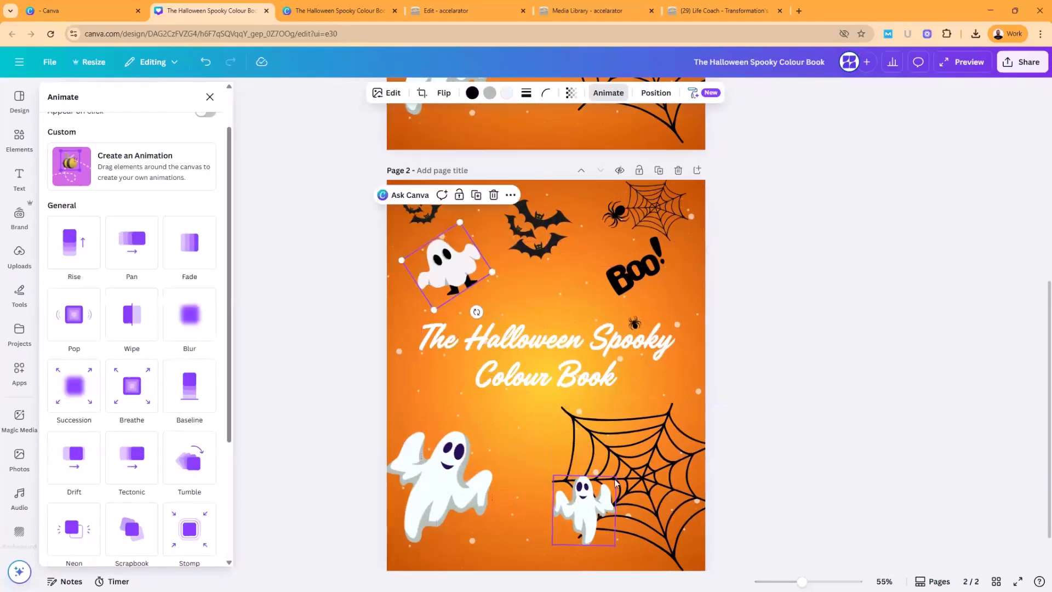
left_click(634, 458)
left_click_drag(551, 400, 387, 246)
left_click_drag(644, 461, 690, 505)
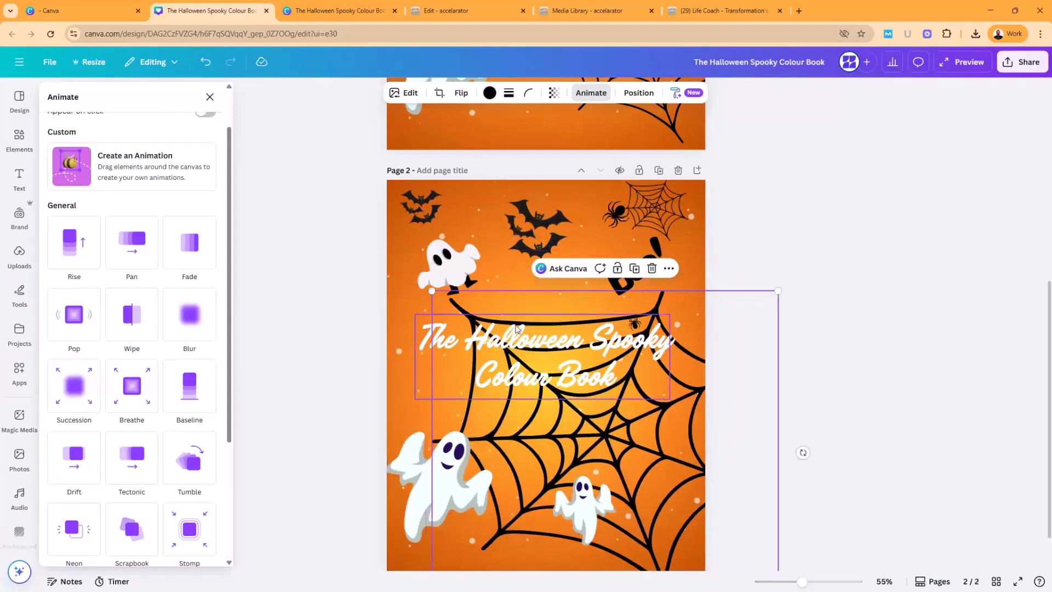
Step: Change page 2's title to "FREE Colour Book" and enlarge it to font size 160
triple_click(512, 343)
left_click(543, 378)
left_click_drag(619, 379, 415, 319)
left_click(462, 341)
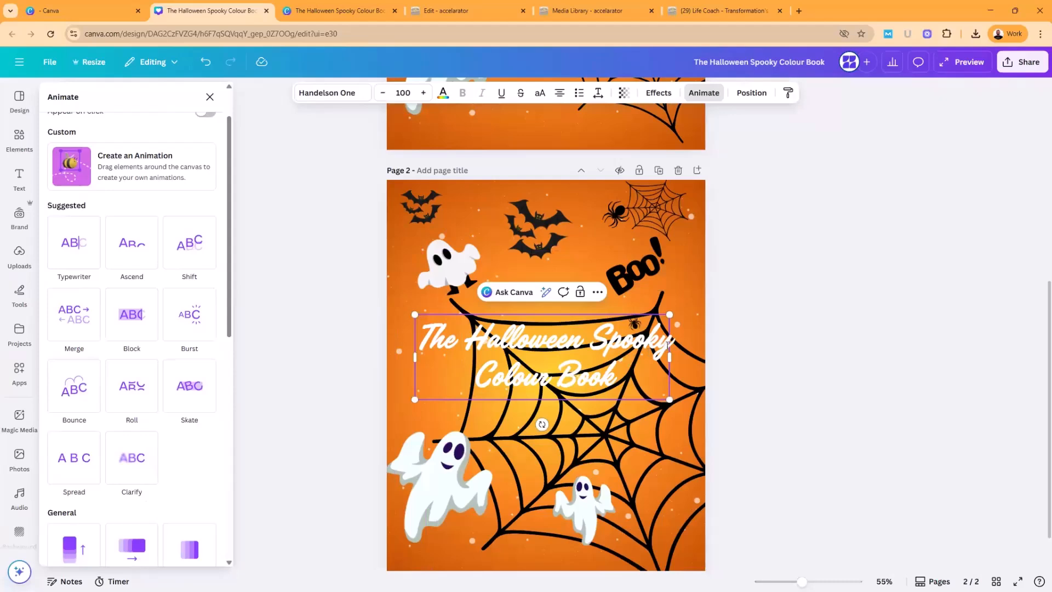
left_click_drag(666, 344, 415, 316)
type("FREE")
left_click_drag(473, 313, 390, 264)
left_click(806, 350)
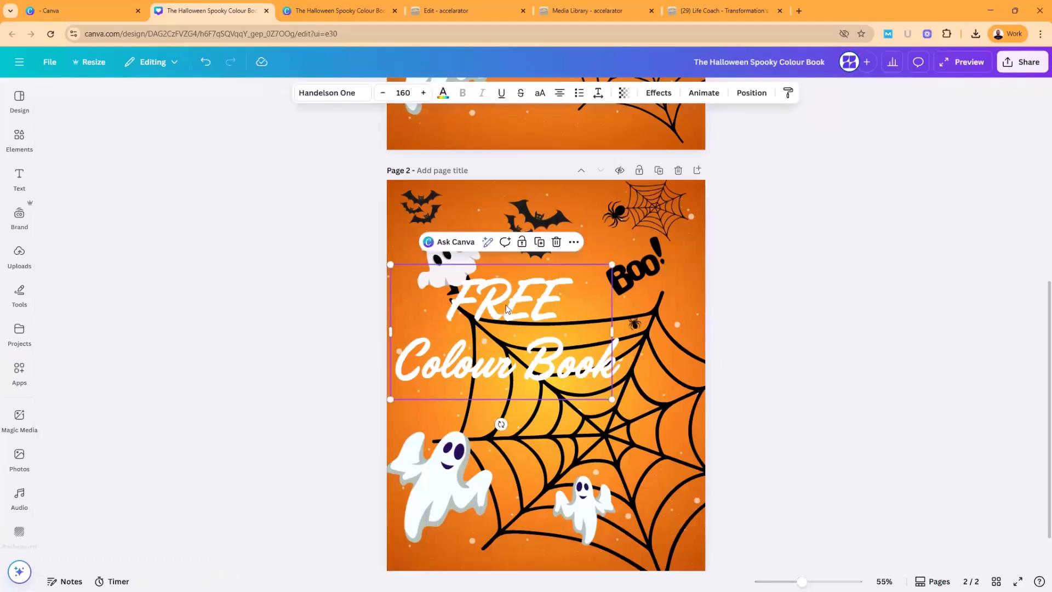
Step: Move page 2's title towards the page centre and the Boo! graphic out to the right edge
left_click_drag(556, 308, 586, 302)
left_click_drag(645, 272, 691, 254)
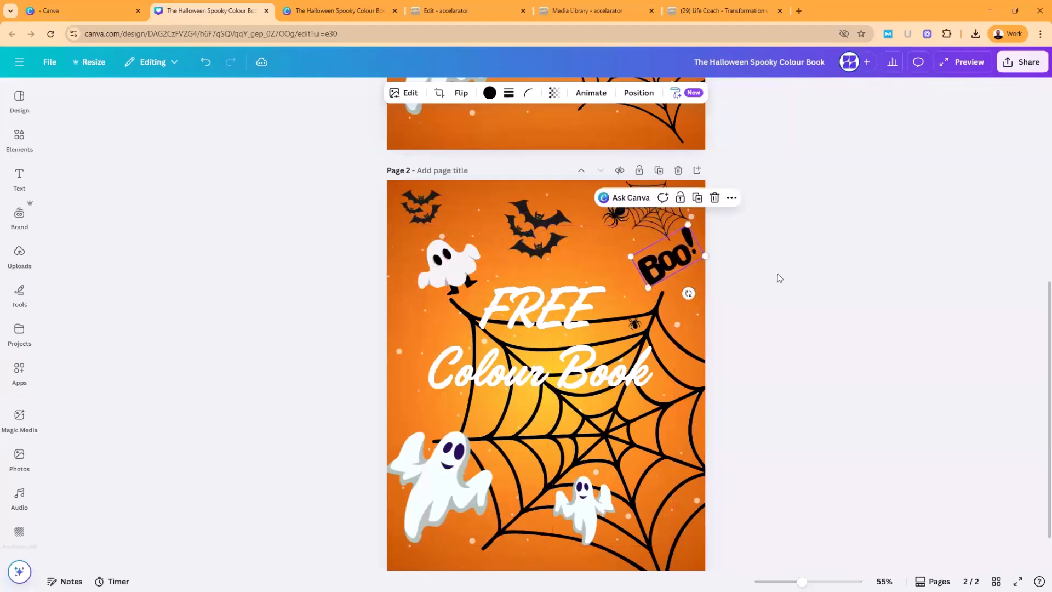
left_click(793, 266)
Step: Apply the Pop animation to all elements on page 2 for both enter and exit
left_click_drag(291, 180, 837, 565)
left_click(727, 92)
left_click(72, 376)
scroll(72, 376, "down", 5)
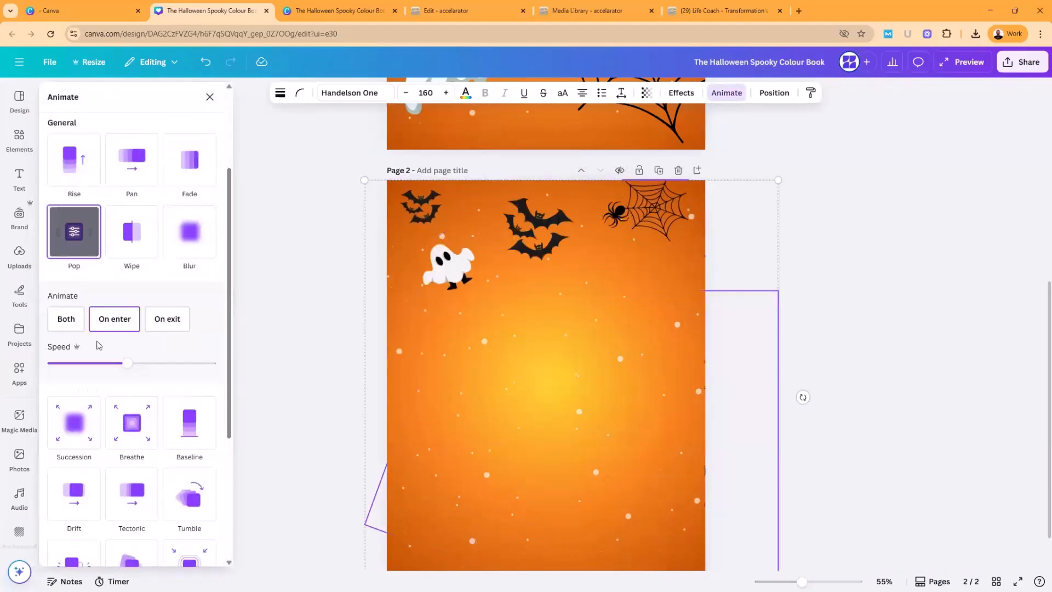
left_click(60, 186)
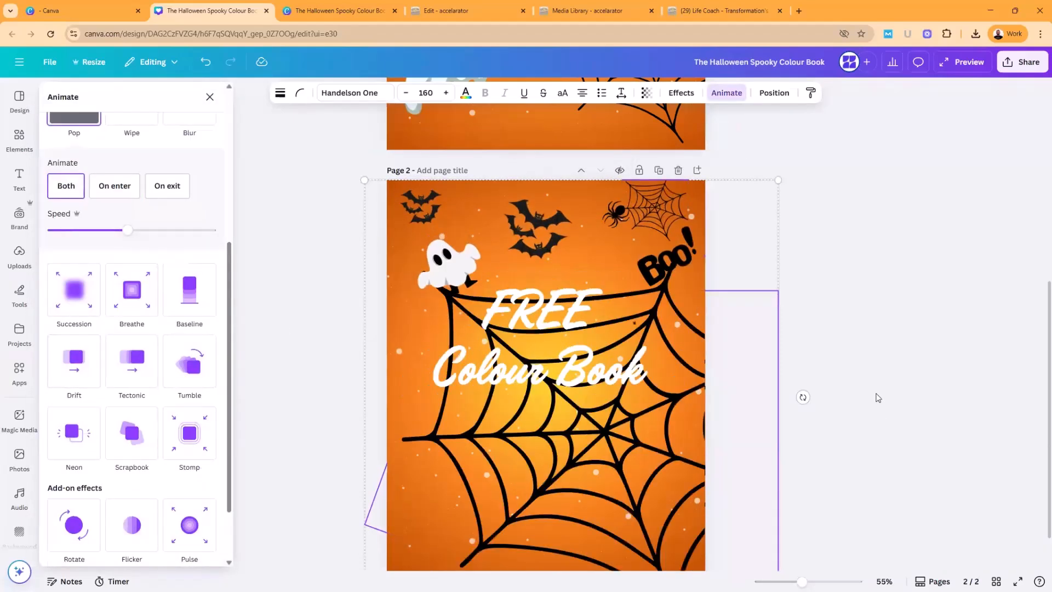
Step: Show the page thumbnails and check the first and second pages, returning to page 1
scroll(871, 400, "up", 5)
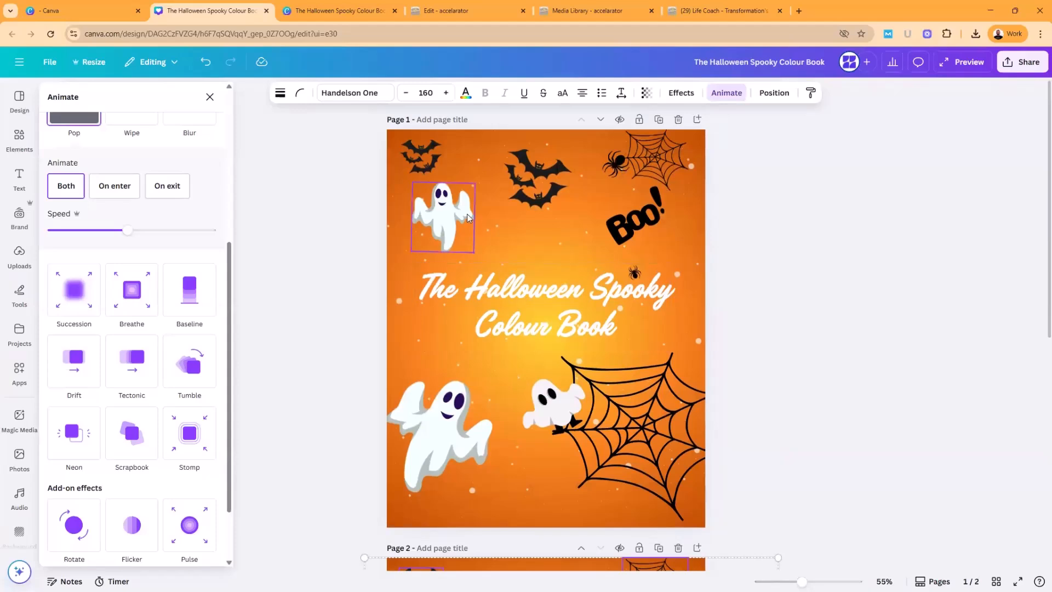
left_click(435, 241)
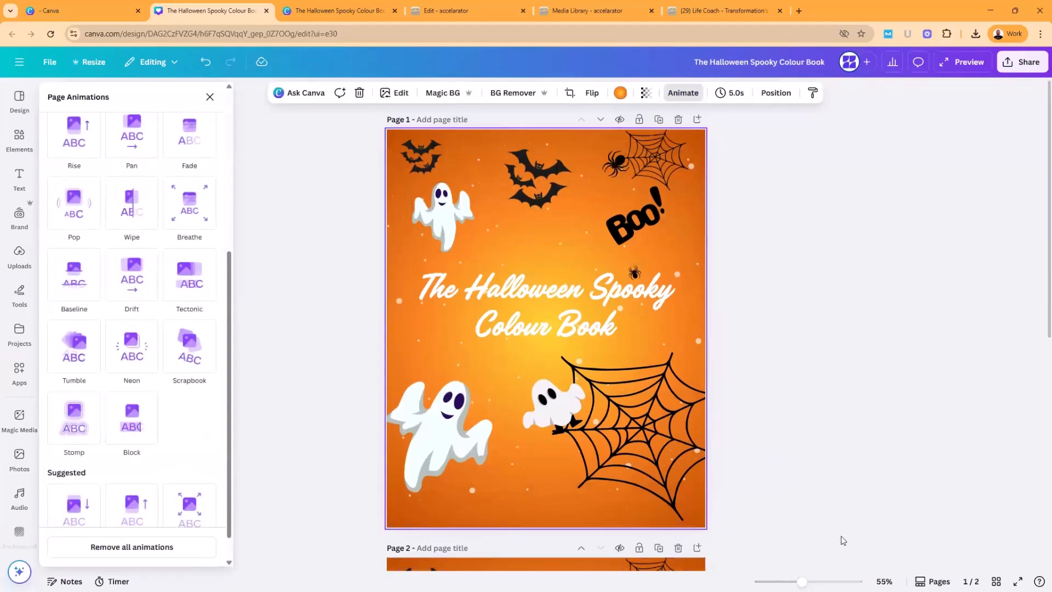
left_click(925, 583)
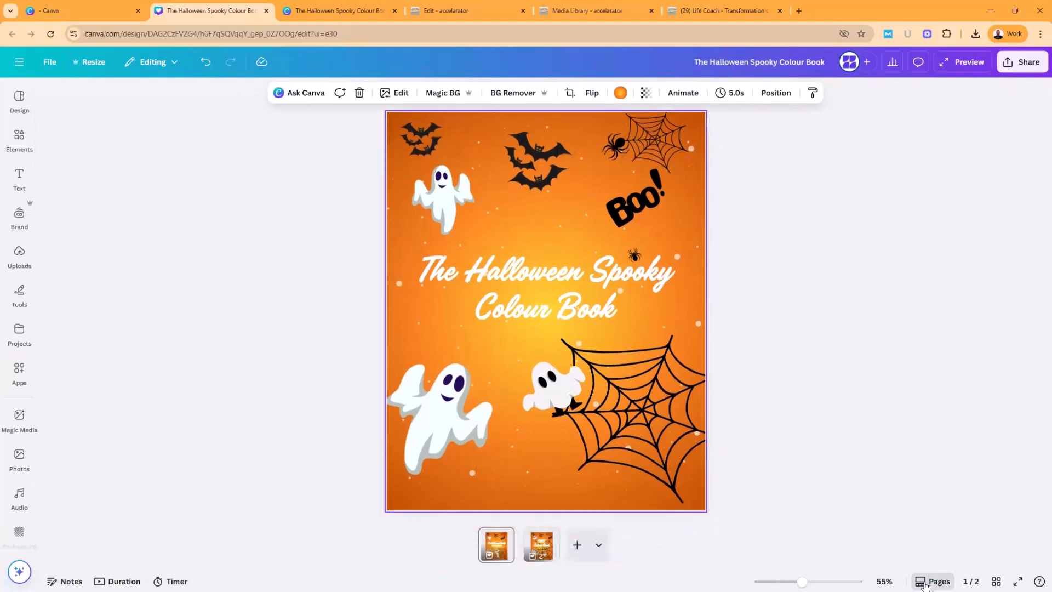
left_click(497, 545)
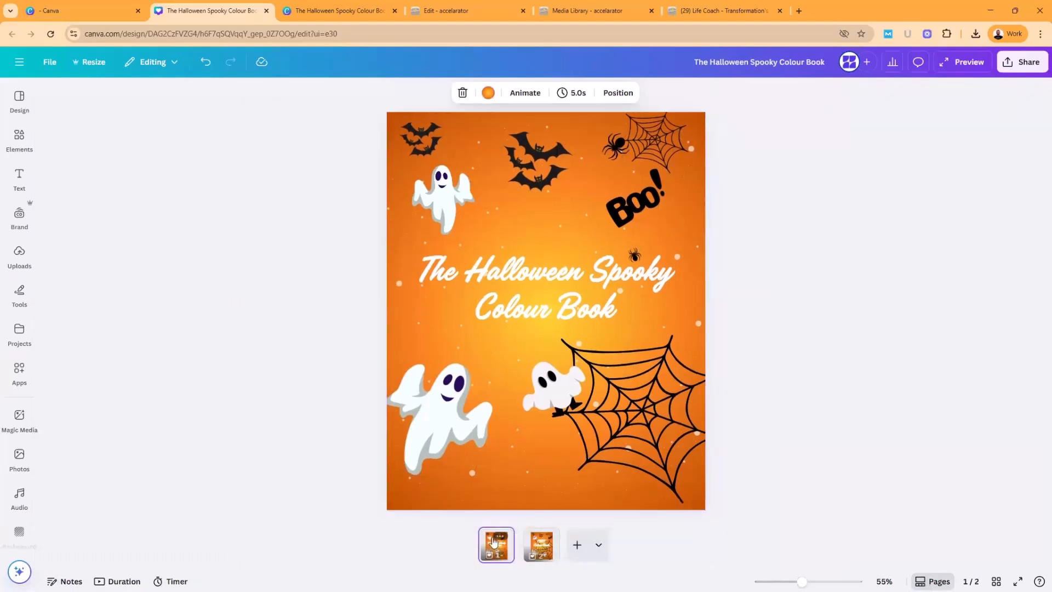
left_click(537, 547)
left_click(497, 545)
Step: Present the design full screen, play the animations on both pages, and exit the presentation
left_click(1011, 64)
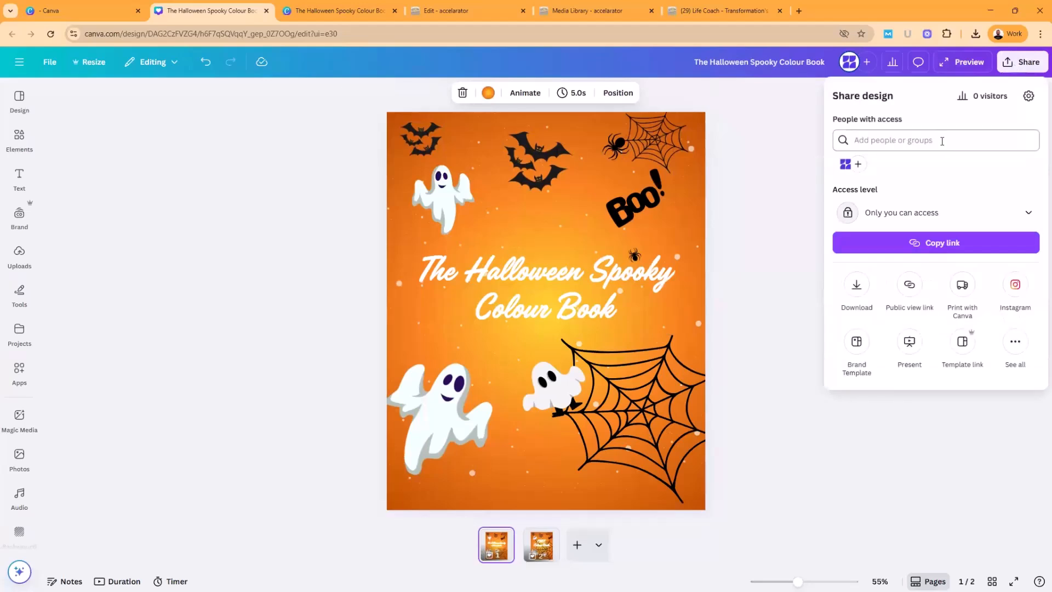
left_click(909, 343)
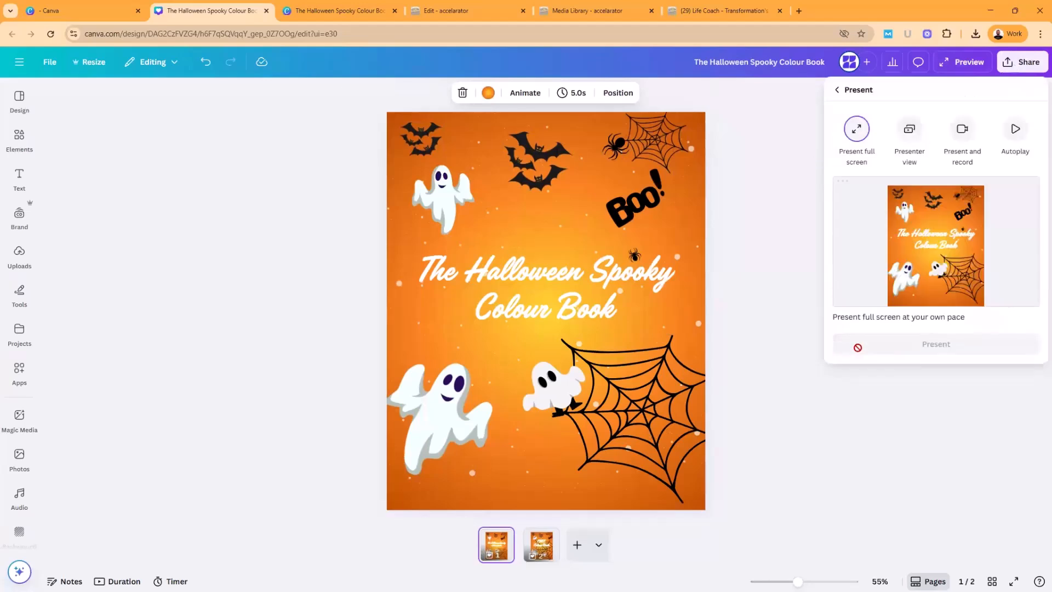
left_click(889, 345)
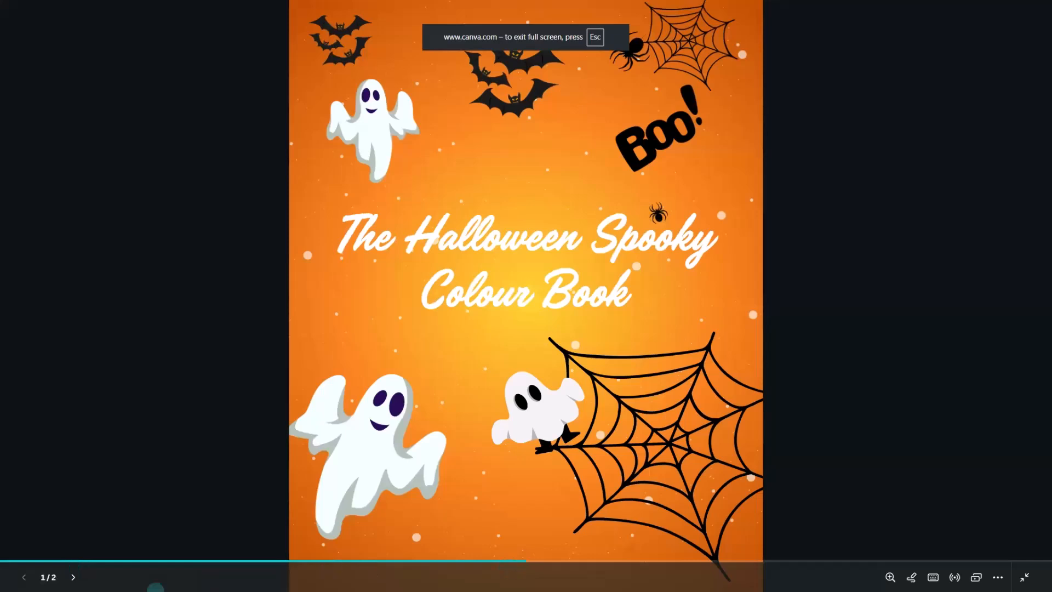
left_click(974, 278)
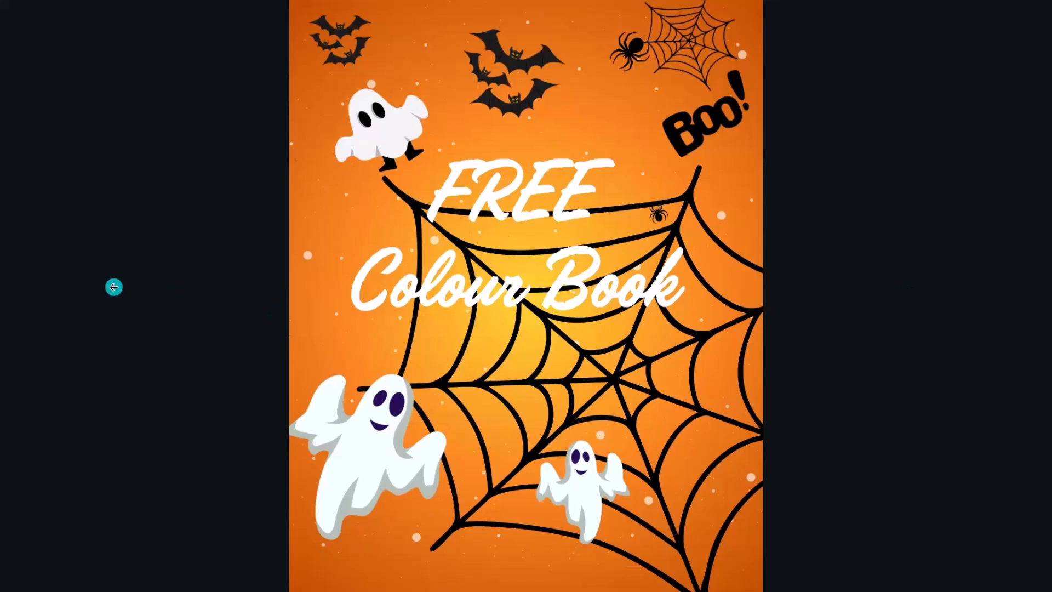
left_click(113, 286)
left_click(857, 207)
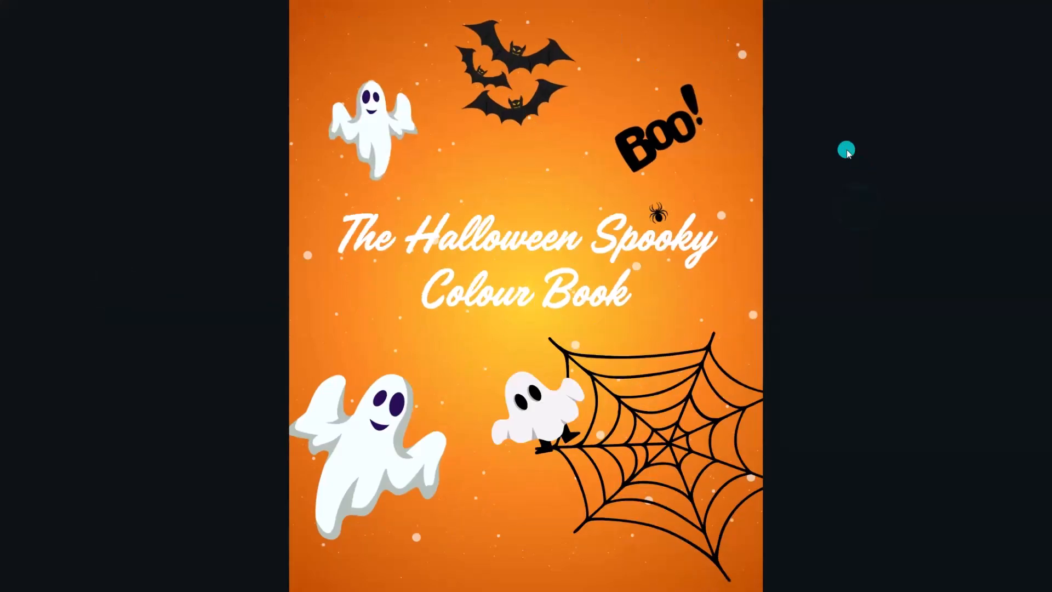
key("Escape")
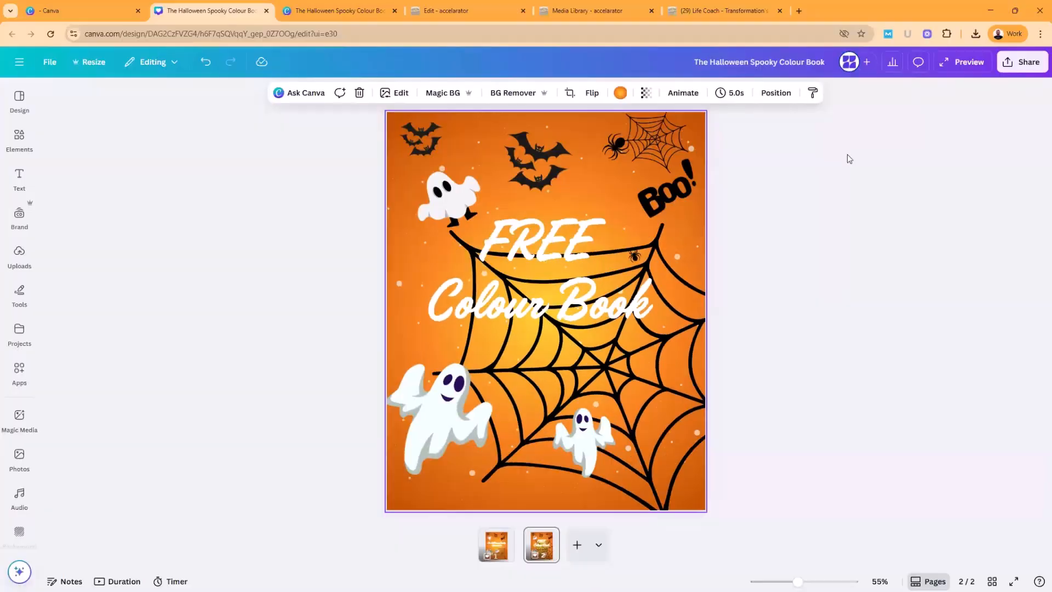
Step: Examine the design's download settings for file type, quality and page selection, and close them without downloading
left_click(1007, 63)
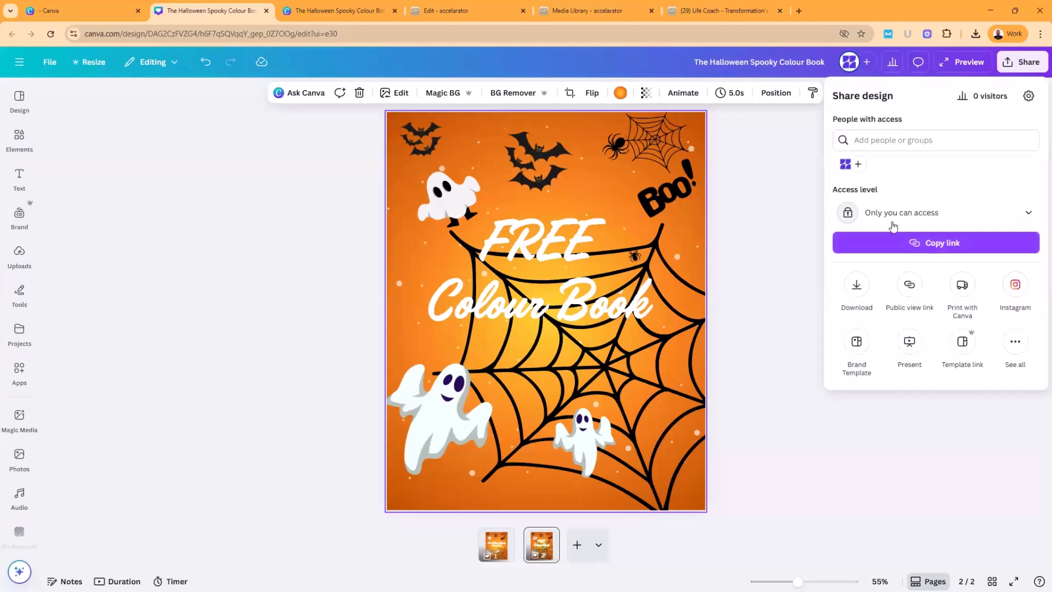
left_click(857, 284)
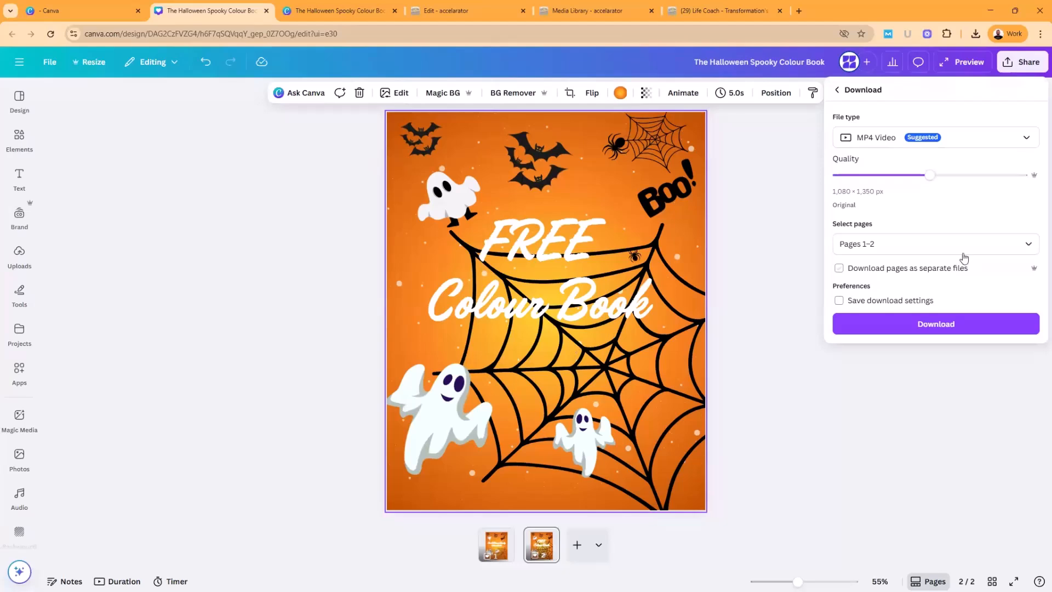
left_click(502, 544)
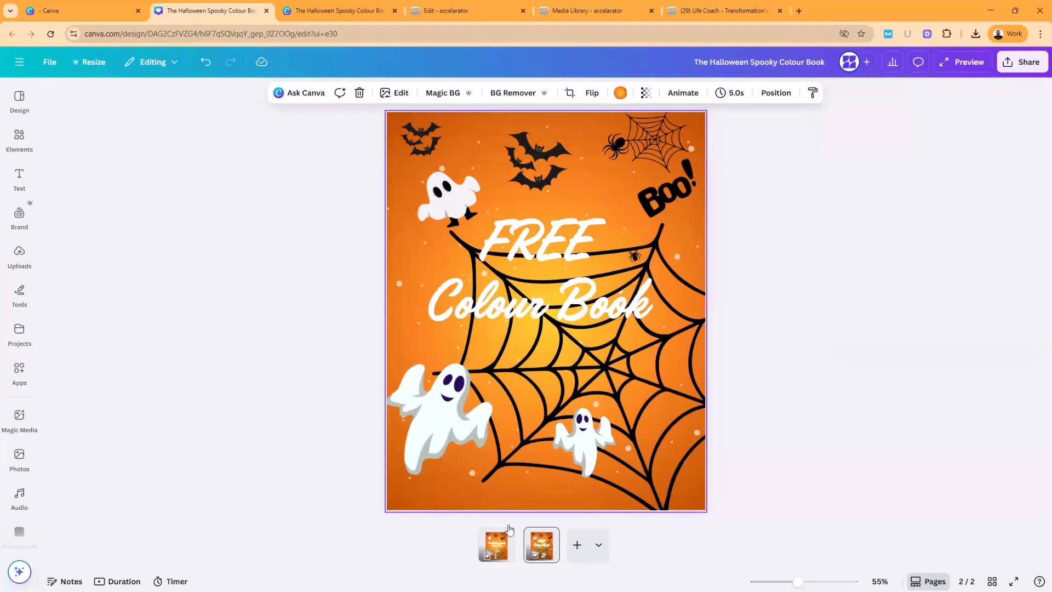
left_click(1017, 63)
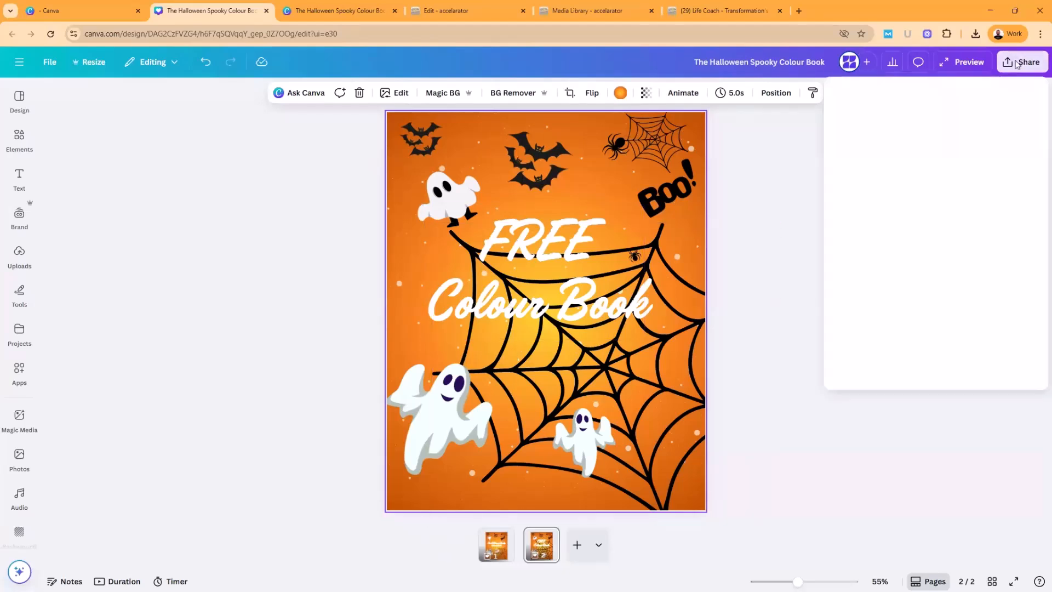
left_click(858, 289)
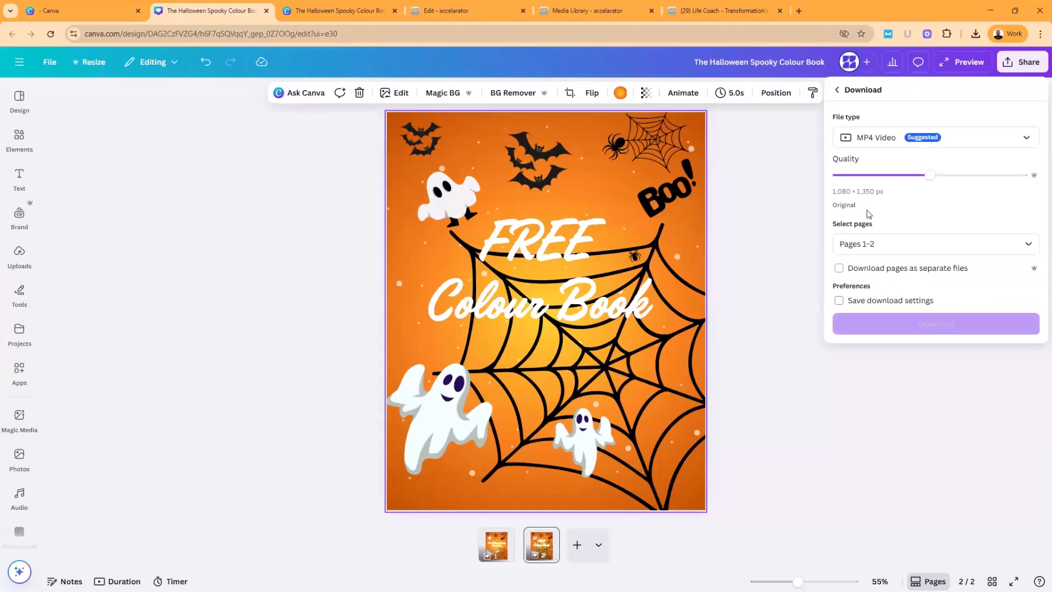
left_click(880, 144)
left_click(879, 173)
left_click(767, 224)
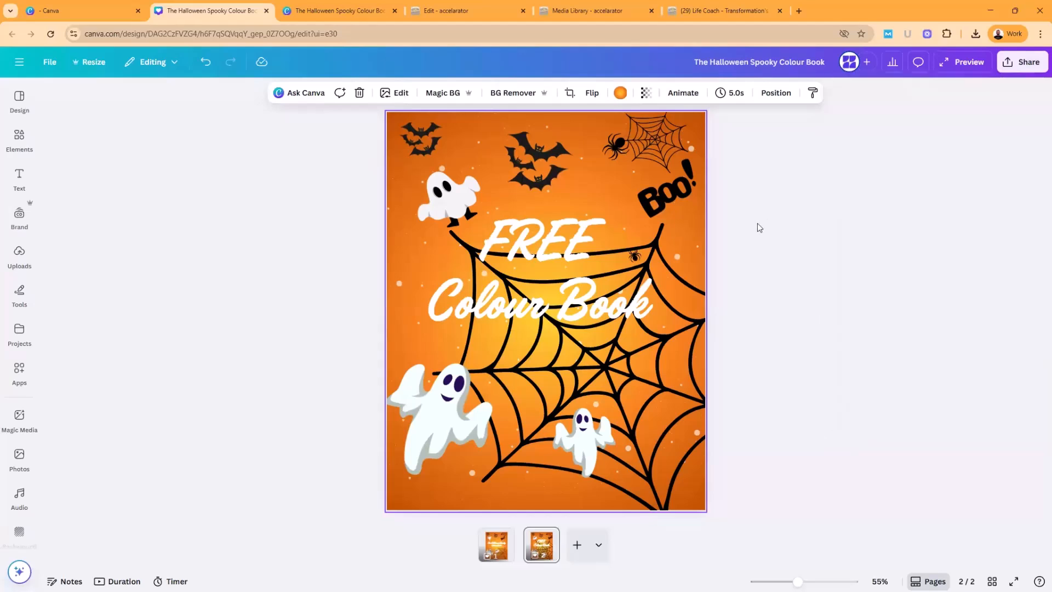